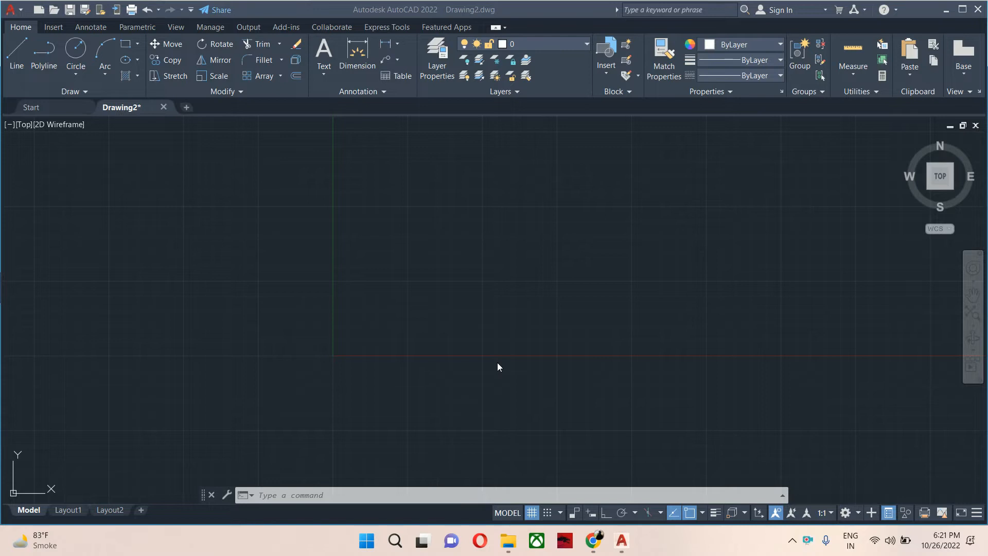
Draw a sheet outline rectangle using the Dimensions option with a length of 210.
left_click(485, 360)
key("Escape")
key("Escape")
key("Escape")
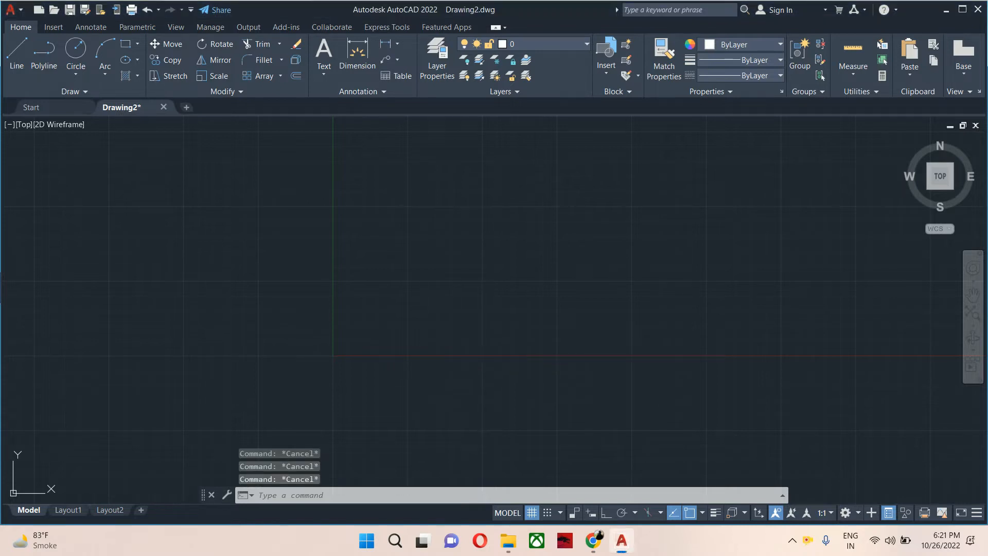
type("rec")
key("Return")
left_click(403, 330)
type("d")
key("Return")
type("210")
key("Return")
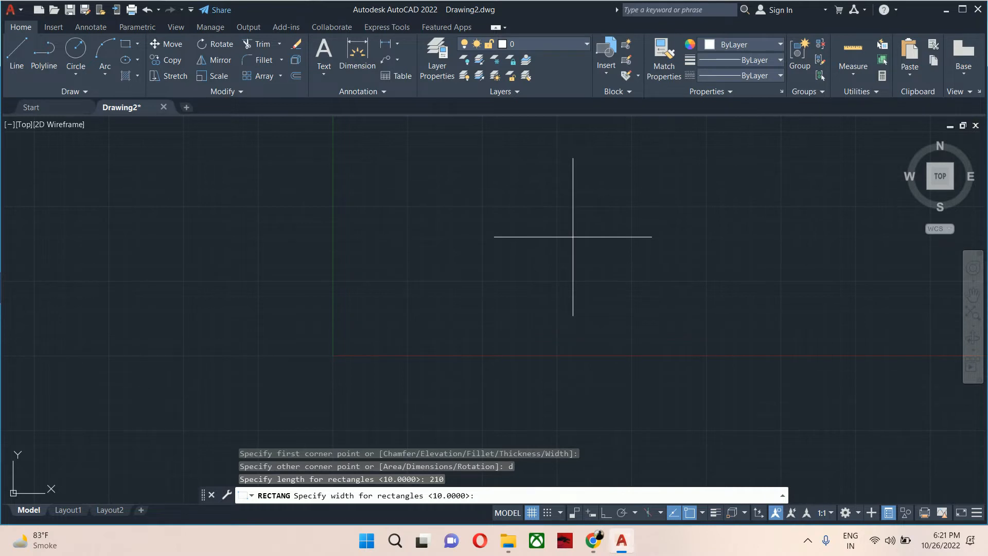
key("Return")
left_click(389, 290)
scroll(385, 310, "up", 9)
middle_click_drag(466, 330, 410, 212)
key("Escape")
key("Escape")
Offset the sheet rectangle 5 units inward to create a border.
type("o")
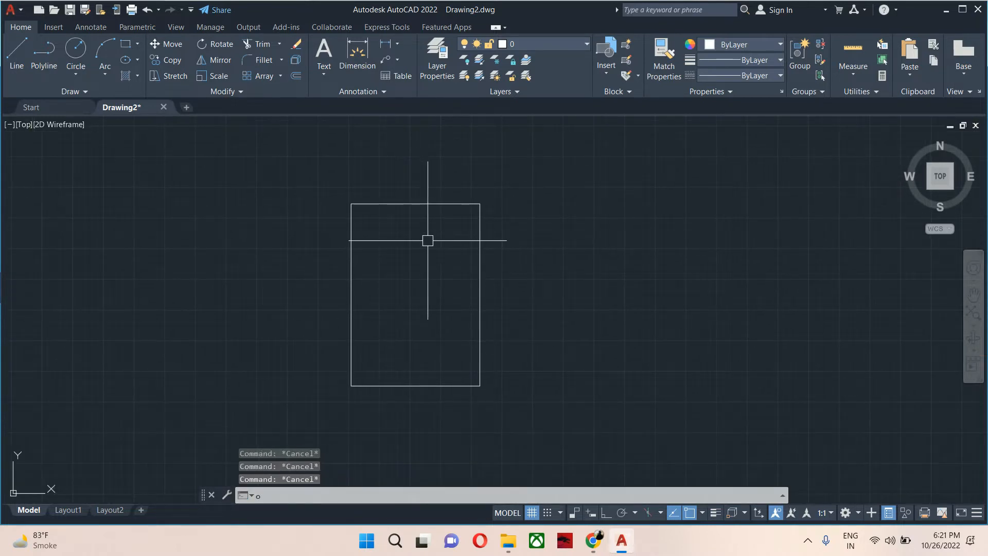
key("Return")
type("5")
key("Return")
left_click(443, 205)
left_click(427, 248)
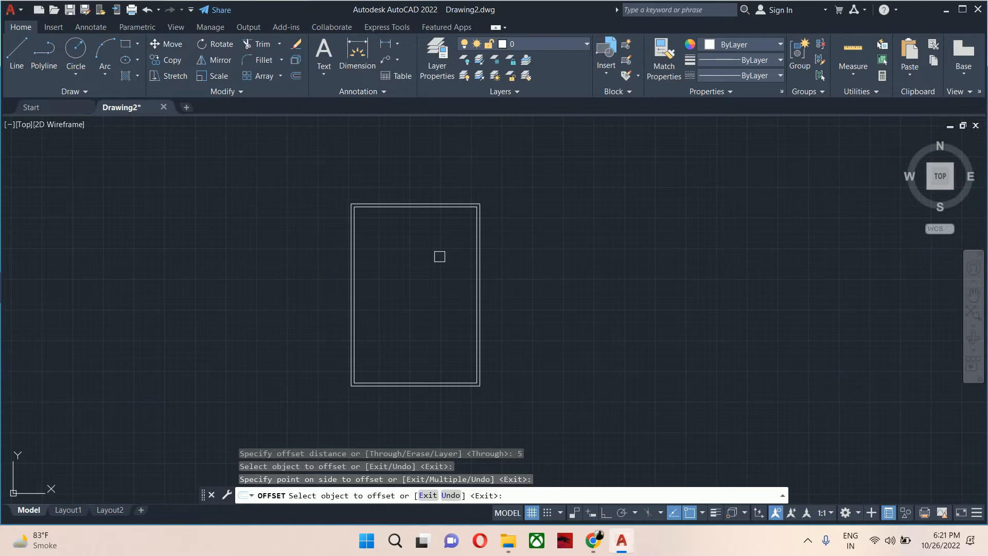
key("Escape")
key("Return")
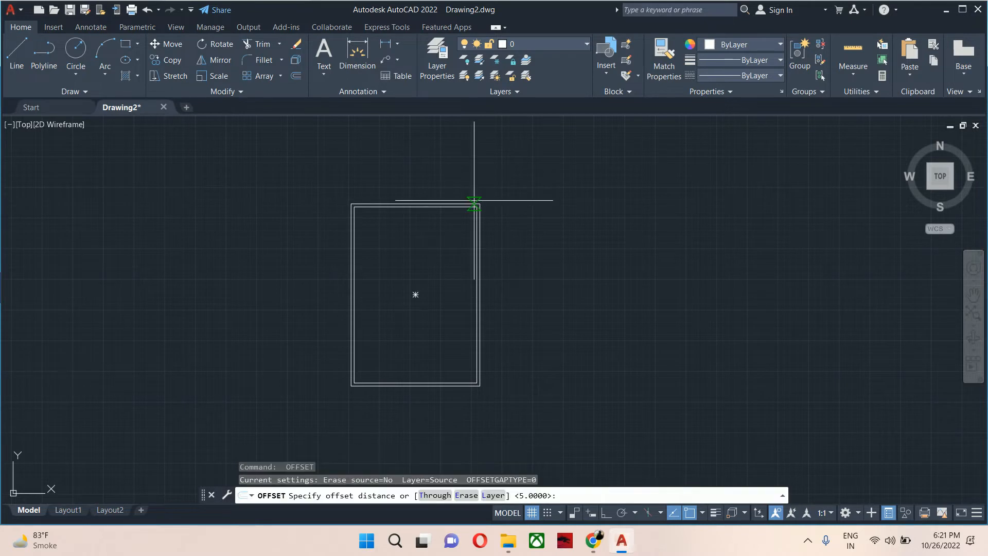
type("2.5")
key("Return")
scroll(474, 200, "up", 5)
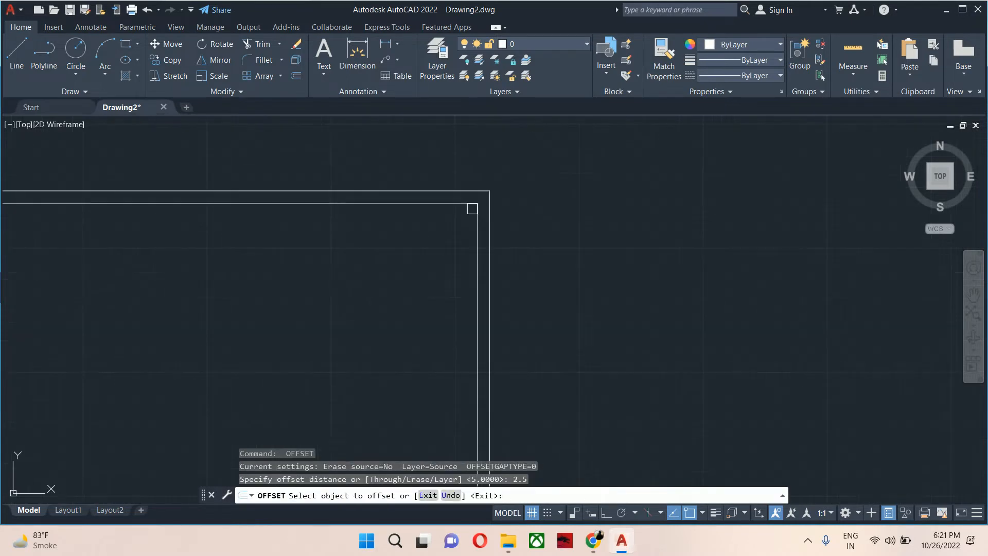
left_click(476, 206)
key("Escape")
Offset the border rectangle 4 units inward to add a second inner border.
key("Return")
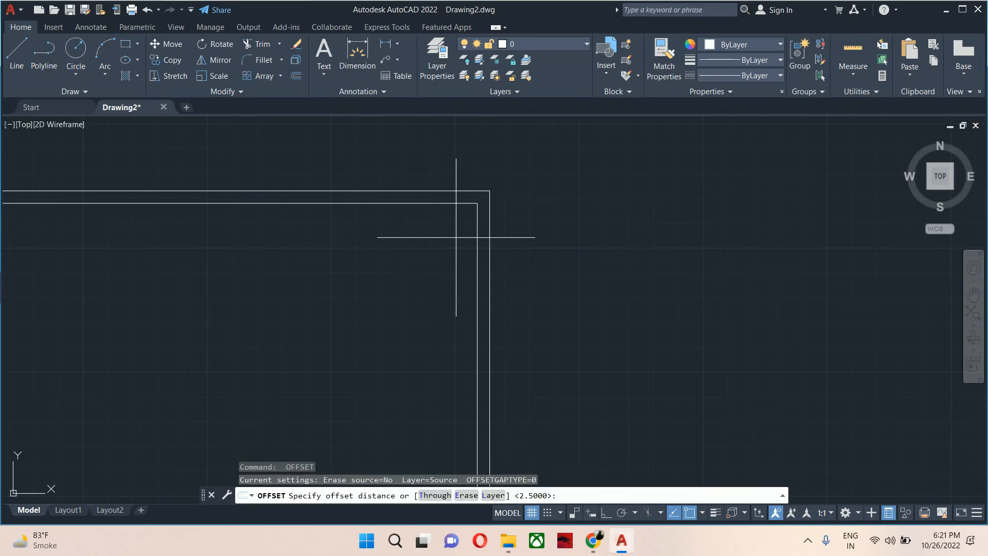
type("4")
key("Return")
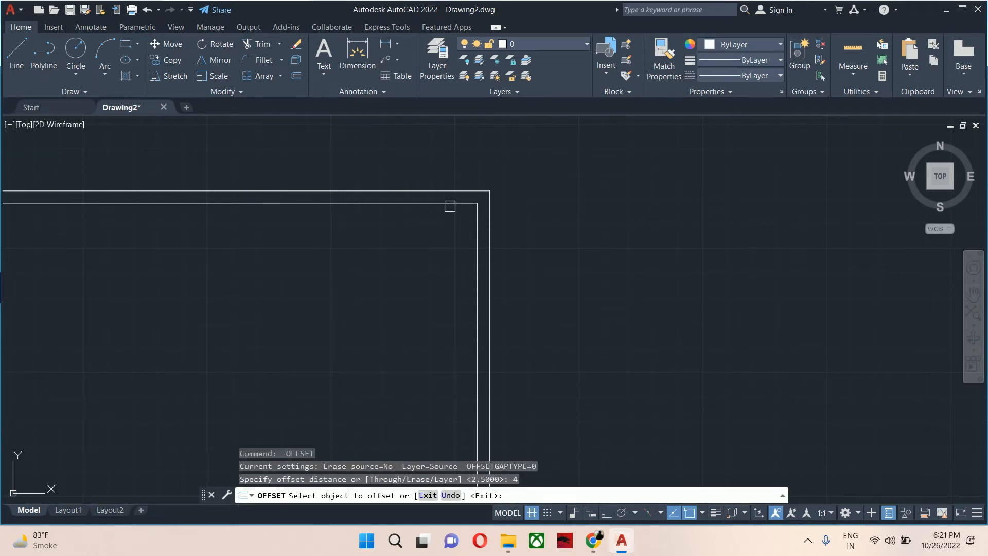
left_click(446, 205)
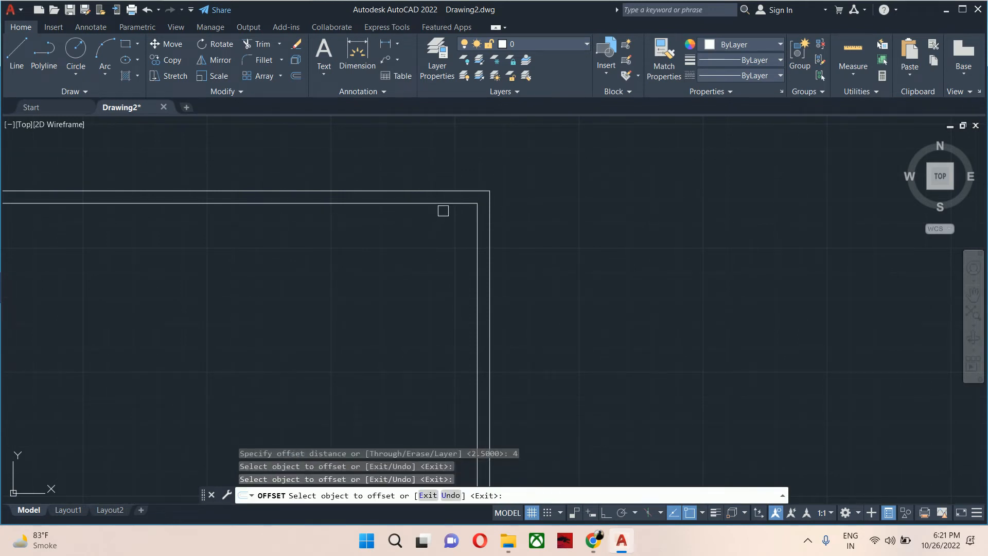
left_click(443, 203)
left_click(440, 226)
scroll(437, 261, "down", 5)
key("Escape")
key("Escape")
key("Escape")
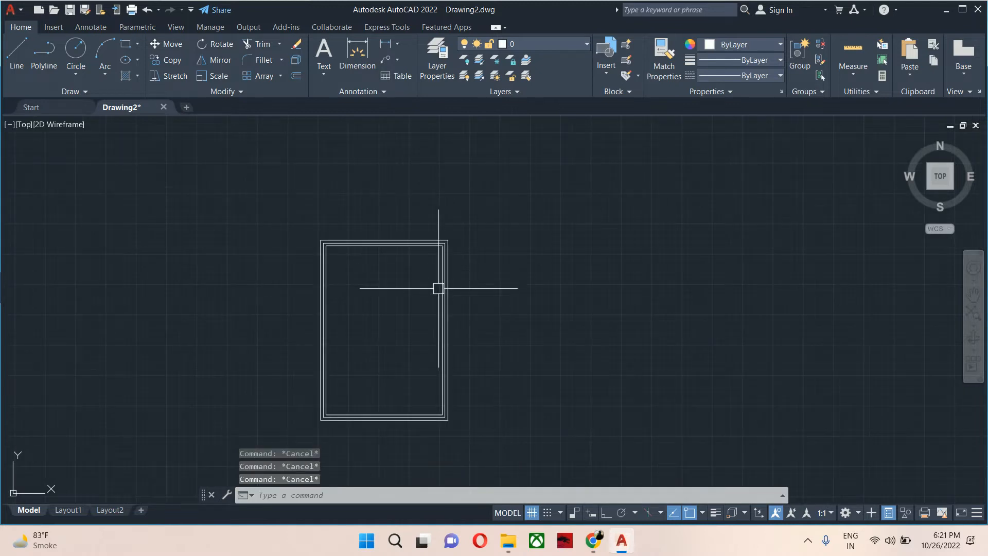
Stretch the left side of the inner borders 5 units to the right with Ortho on.
middle_click_drag(384, 313, 417, 322)
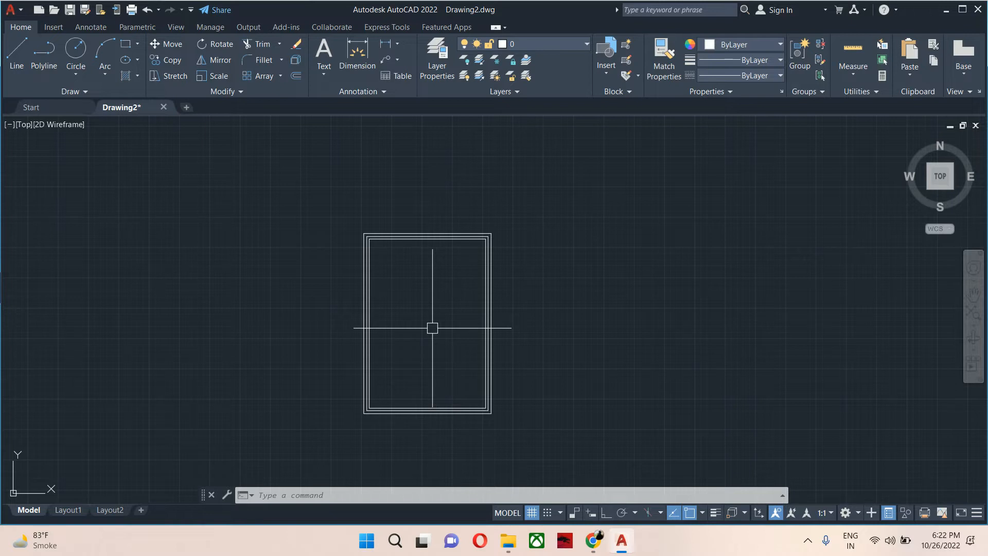
type("s")
key("Return")
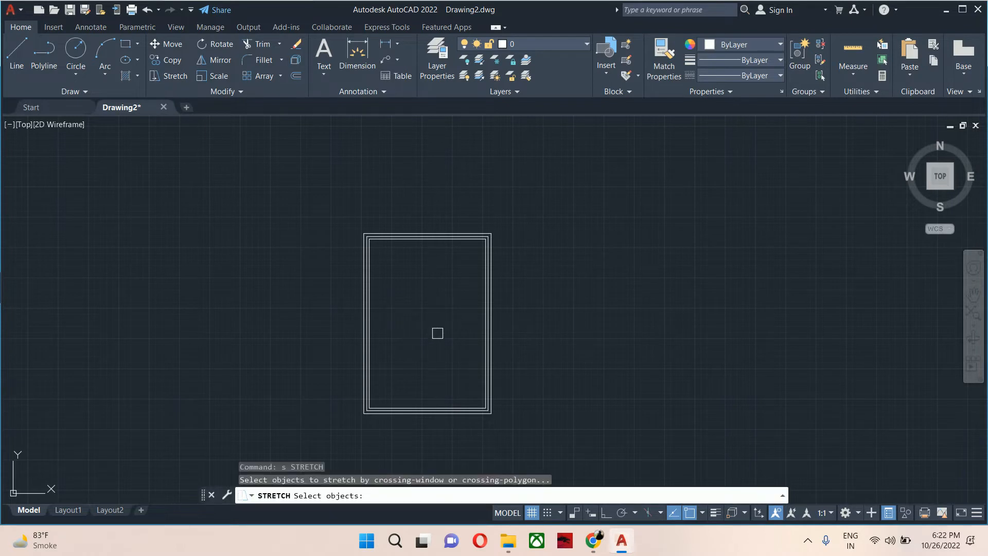
scroll(439, 351, "up", 2)
middle_click_drag(373, 344, 444, 297)
left_click(426, 406)
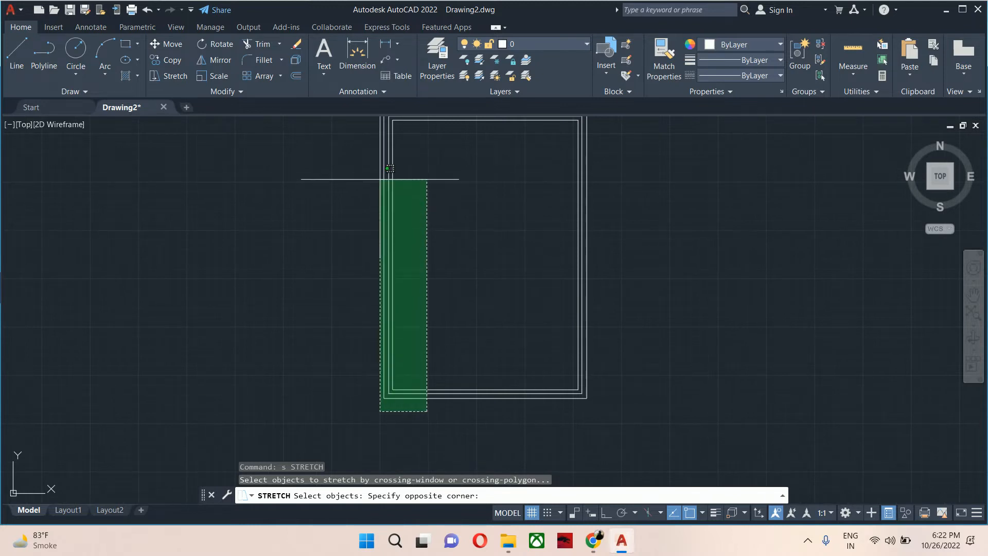
middle_click_drag(380, 177, 380, 237)
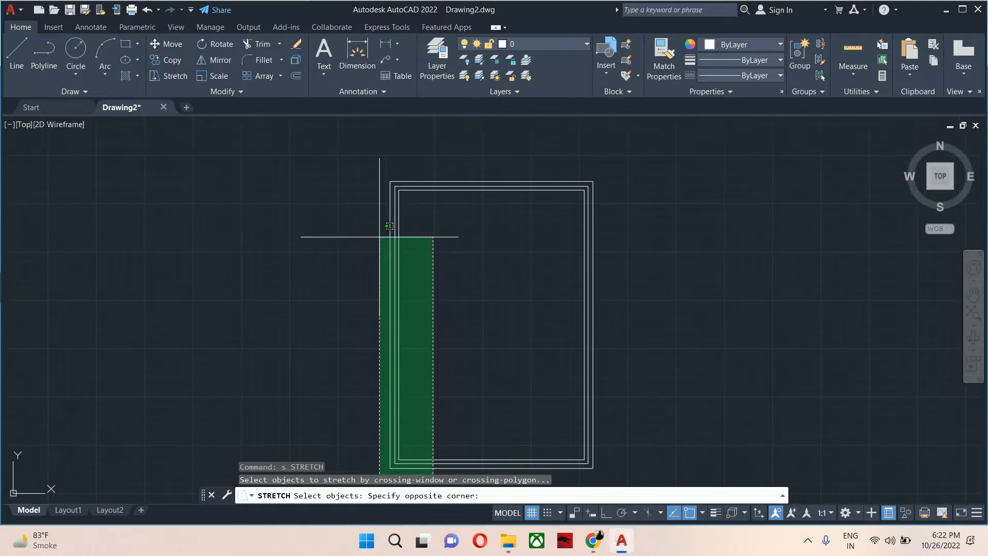
left_click(394, 168)
key("Return")
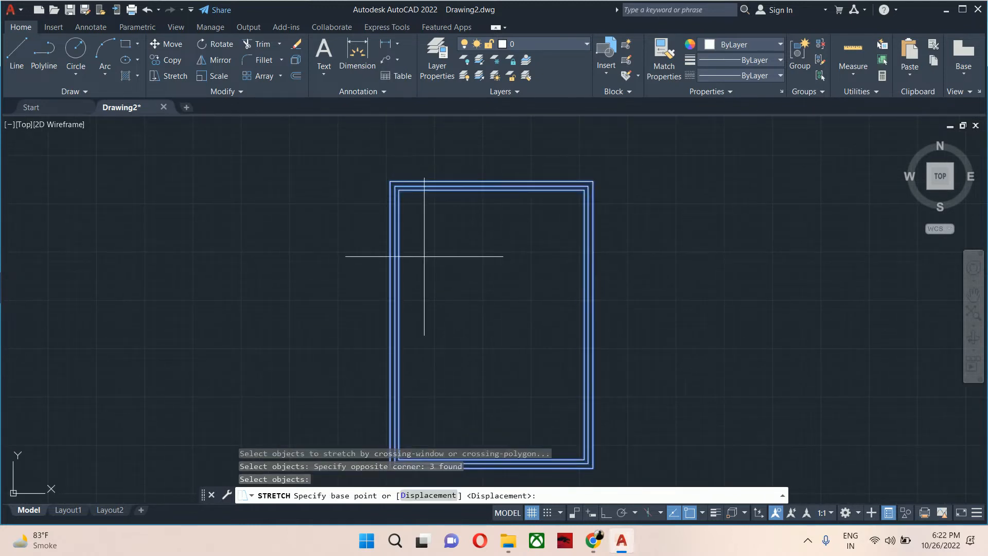
left_click(425, 256)
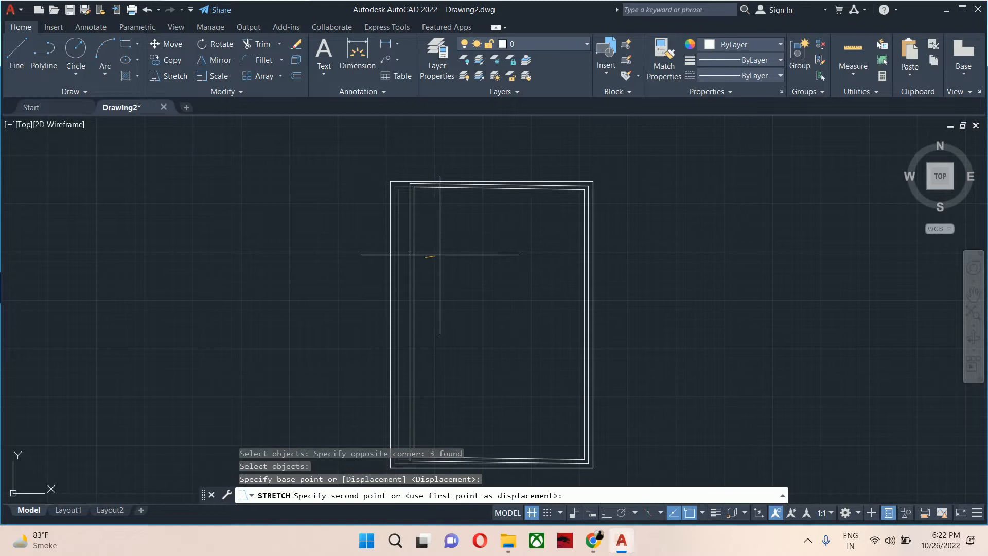
left_click(606, 513)
type("5")
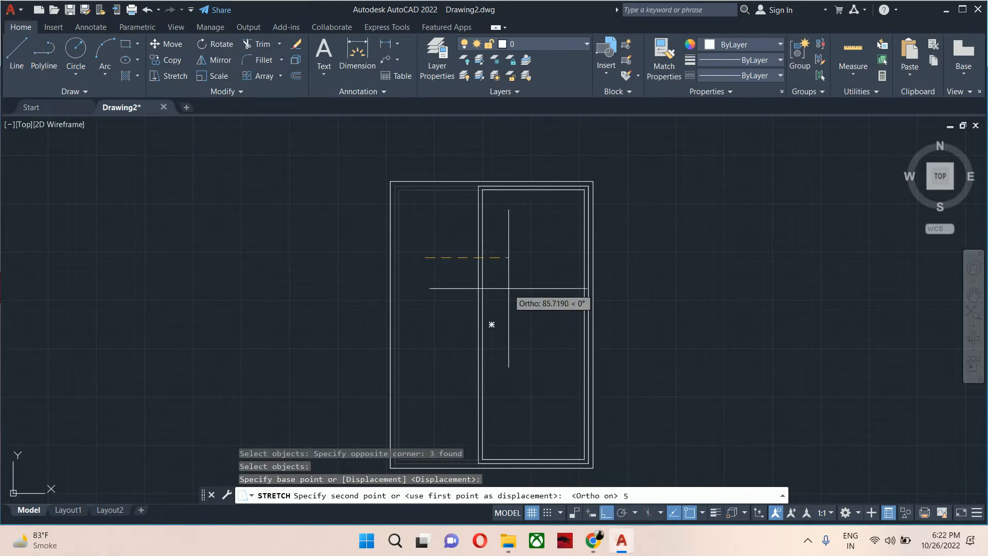
key("Escape")
key("Escape")
Explode the innermost border rectangle into separate lines.
middle_click_drag(463, 295, 455, 184)
scroll(476, 341, "up", 2)
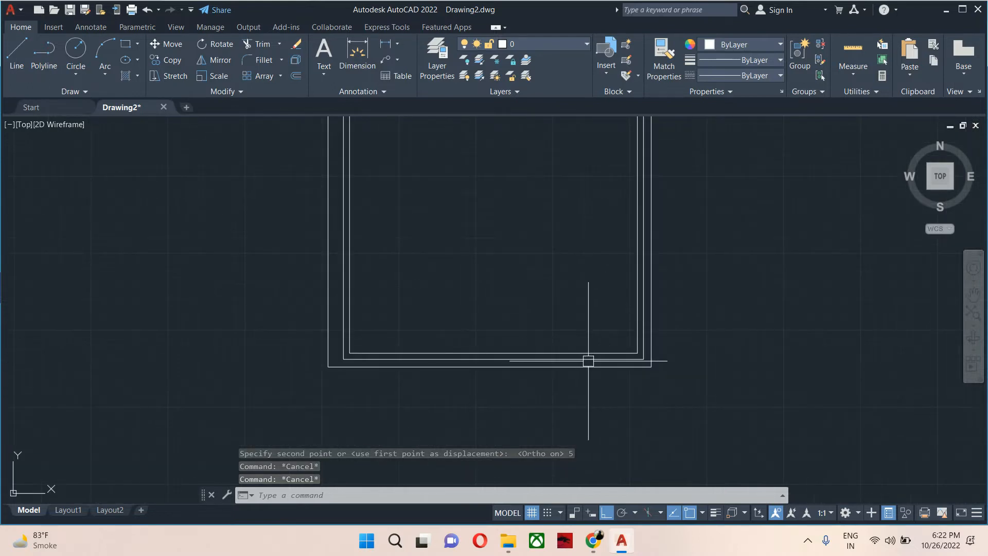
key("Escape")
scroll(553, 362, "up", 2)
type("x")
key("Return")
left_click(575, 341)
key("Return")
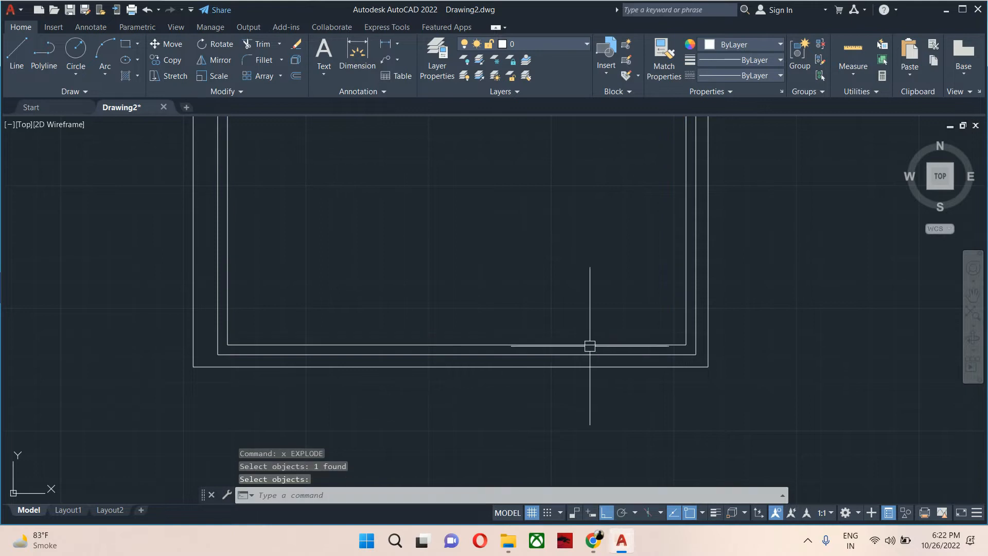
key("Escape")
key("Escape")
key("Escape")
Offset the innermost border's bottom edge 10 units upward.
middle_click_drag(593, 350, 609, 362)
type("o")
key("Return")
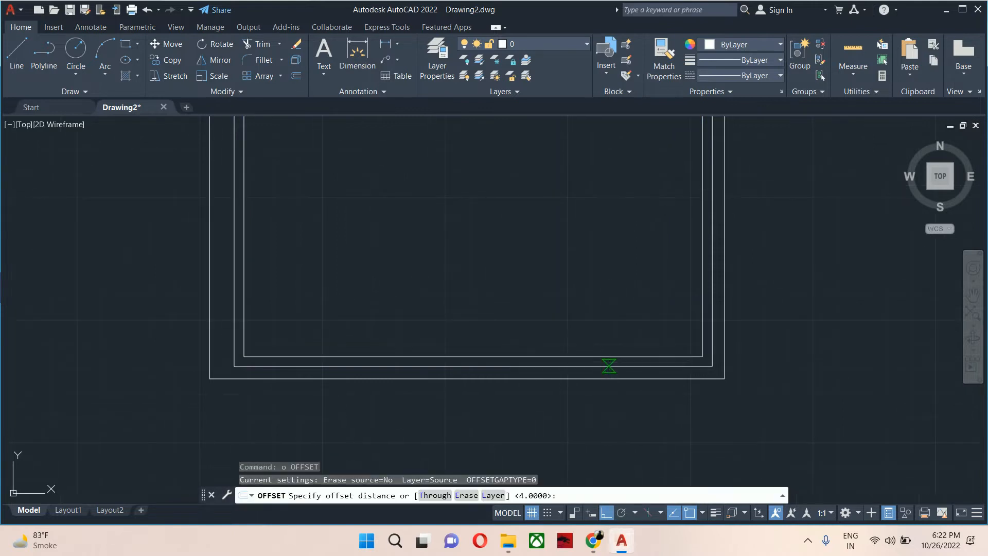
type("10")
key("Return")
left_click(604, 355)
left_click(603, 340)
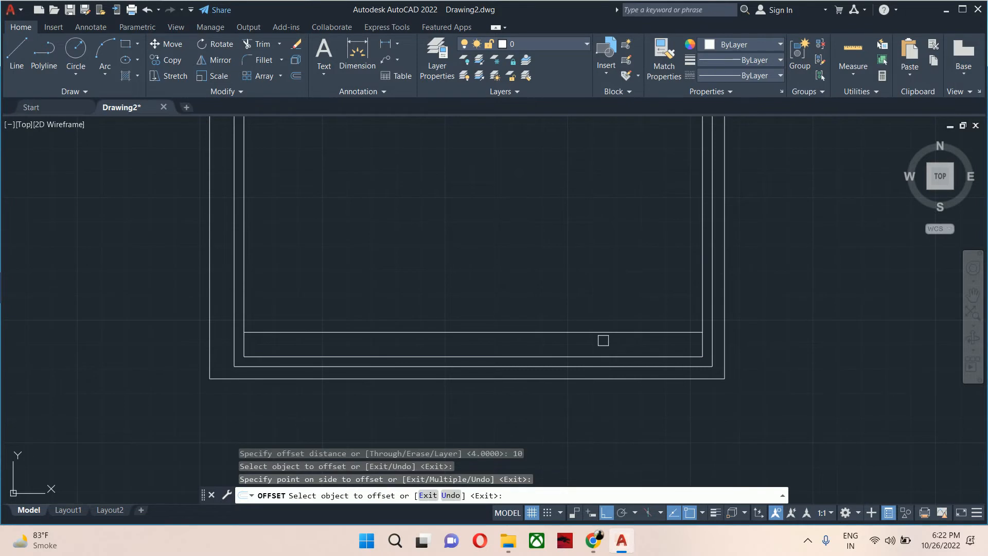
Keep offsetting each new line 10 units upward four more times to stack the title-block rows.
left_click(609, 333)
left_click(609, 311)
left_click(616, 308)
left_click(623, 286)
left_click(628, 281)
left_click(628, 264)
left_click(631, 259)
left_click(630, 241)
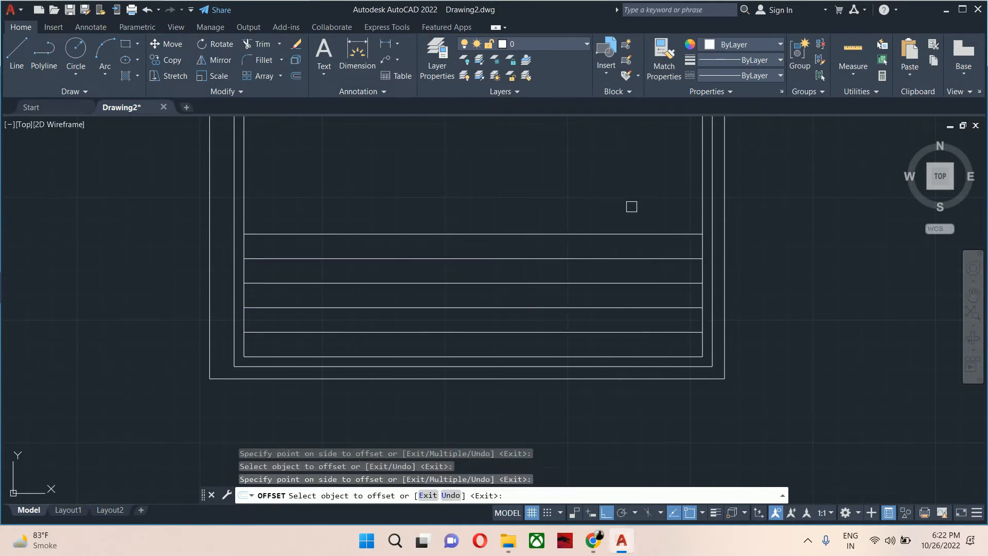
key("Escape")
key("Escape")
Divide the second title-block row line into 4 segments.
middle_click_drag(596, 258, 610, 273)
type("di")
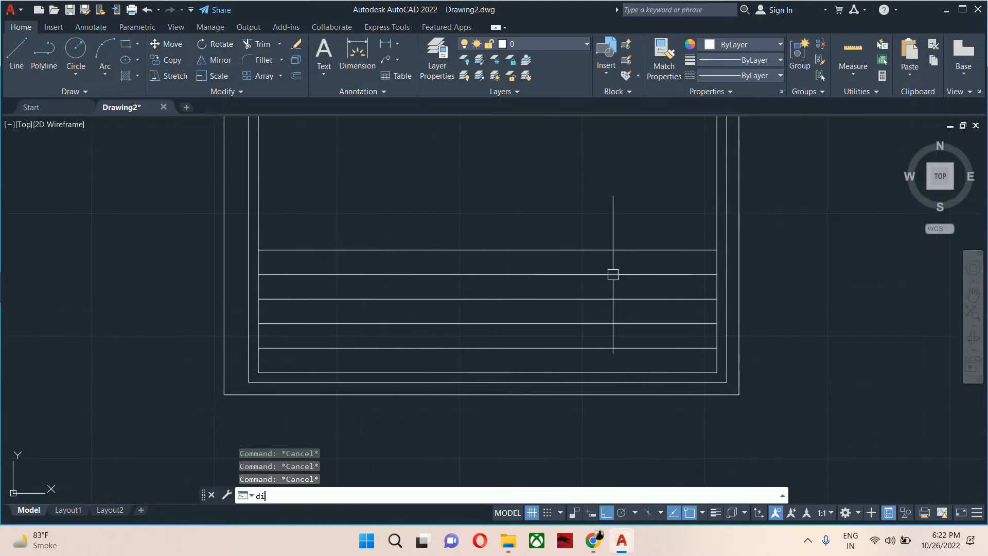
type("v")
key("Return")
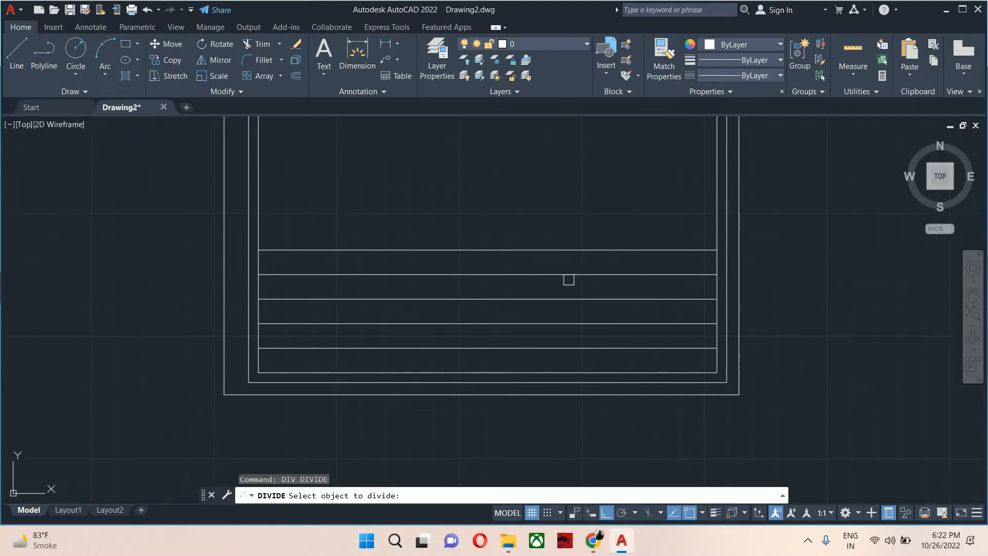
left_click(536, 274)
key("Escape")
key("Escape")
key("Escape")
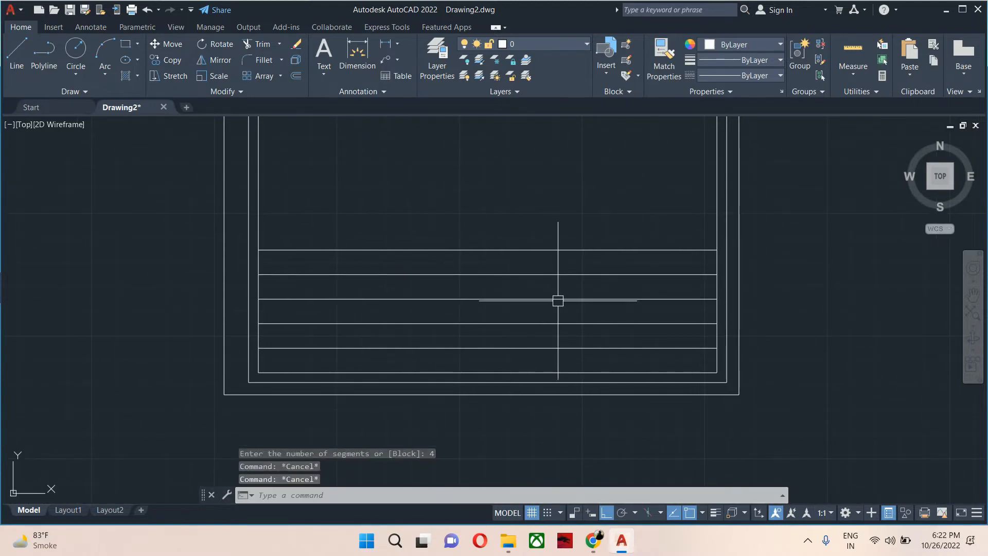
Set the point style to the X marker so the division points show.
type("ddpty")
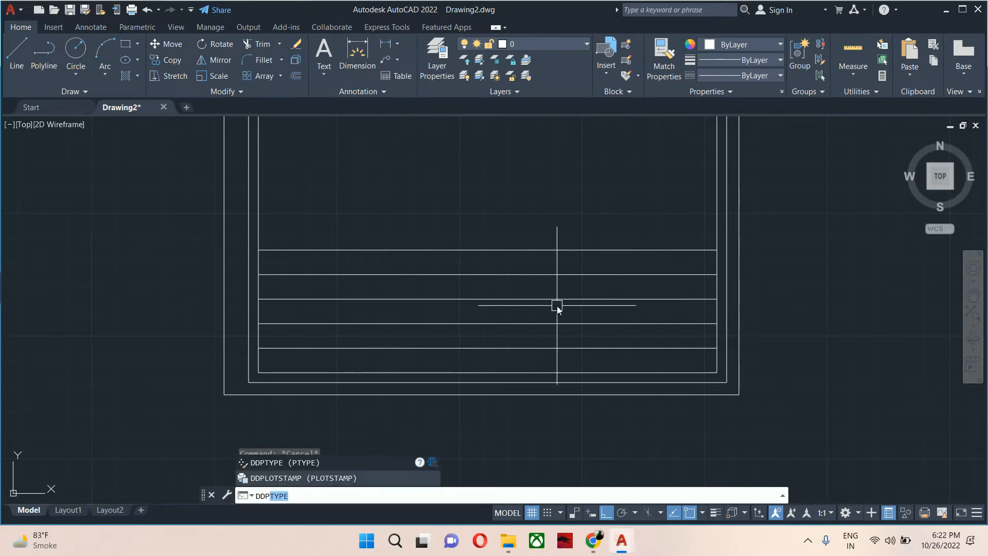
key("Return")
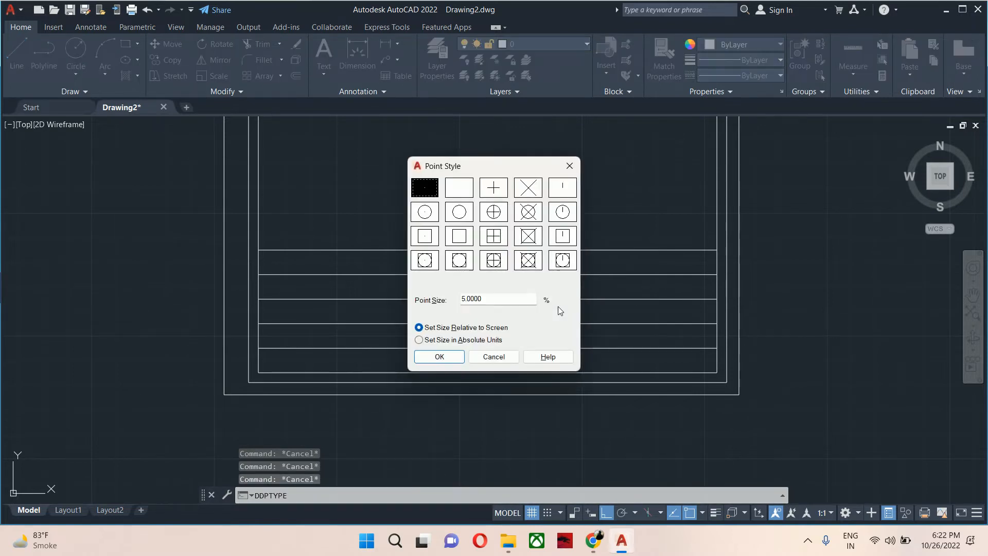
left_click(528, 187)
left_click(439, 357)
Draw vertical lines from each of the three division points down to the bottom border line.
type("l")
key("Return")
left_click(602, 274)
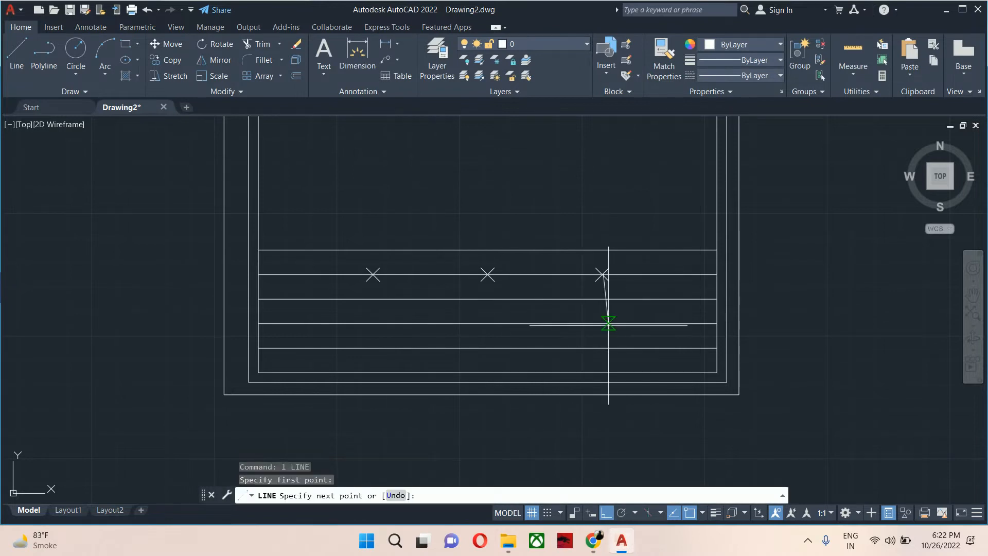
left_click(602, 372)
key("Escape")
key("Return")
left_click(488, 274)
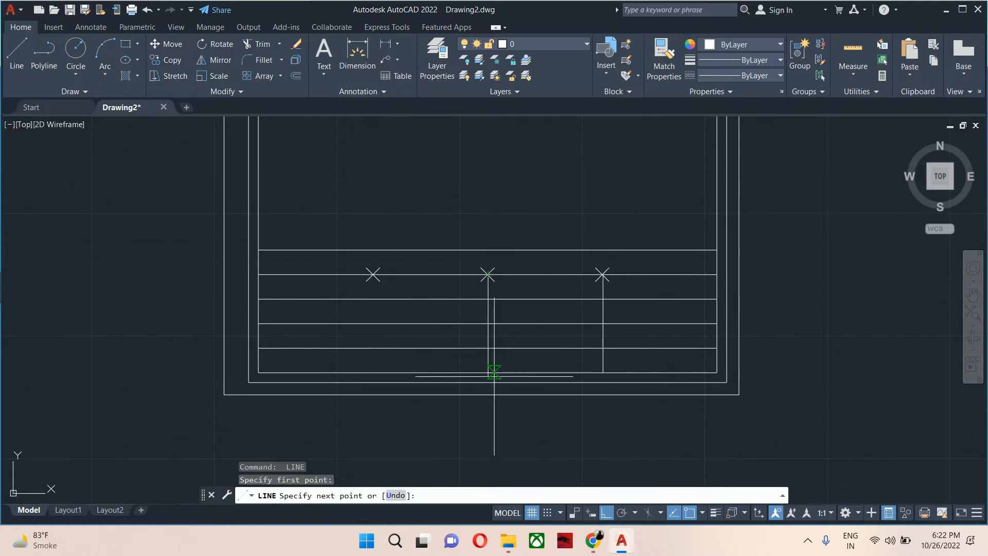
left_click(487, 371)
key("Escape")
key("Return")
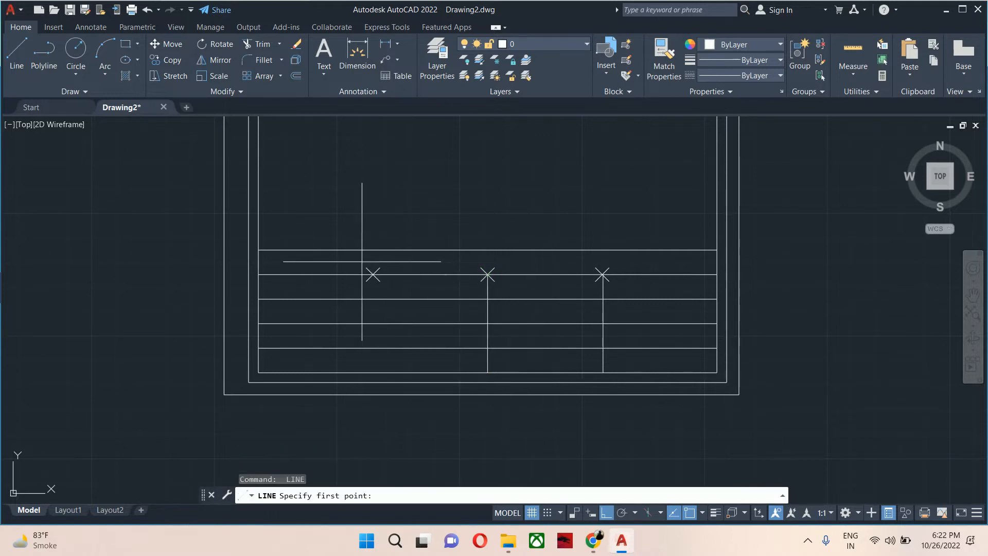
left_click(373, 274)
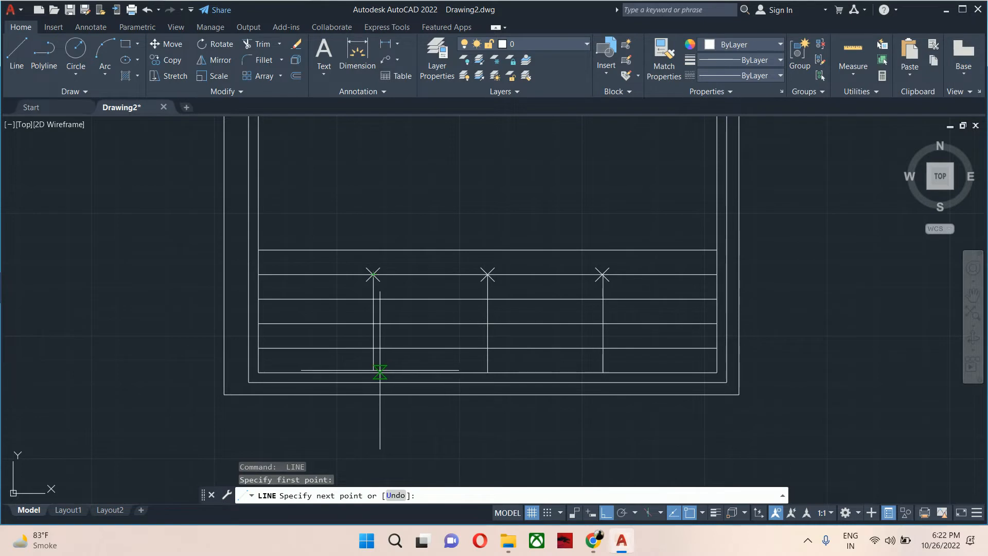
left_click(373, 371)
key("Return")
key("Escape")
key("Escape")
Erase the three division point markers.
left_click(337, 213)
left_click(635, 296)
key("Delete")
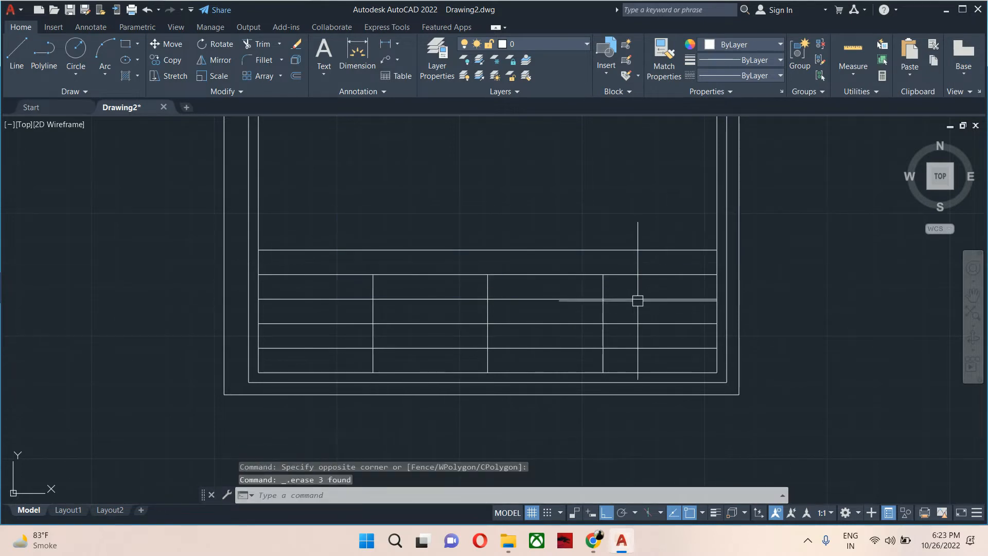
Trim the row lines inside the rightmost title-block column to merge it into one cell.
type("tr")
key("Return")
left_click(654, 304)
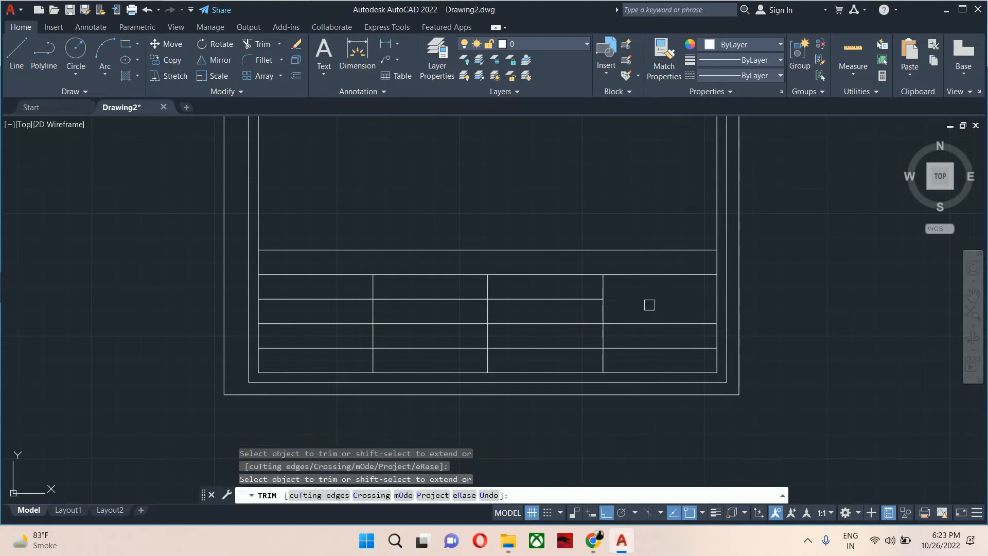
left_click(639, 346)
key("Escape")
key("Escape")
scroll(574, 353, "down", 6)
scroll(544, 439, "up", 2)
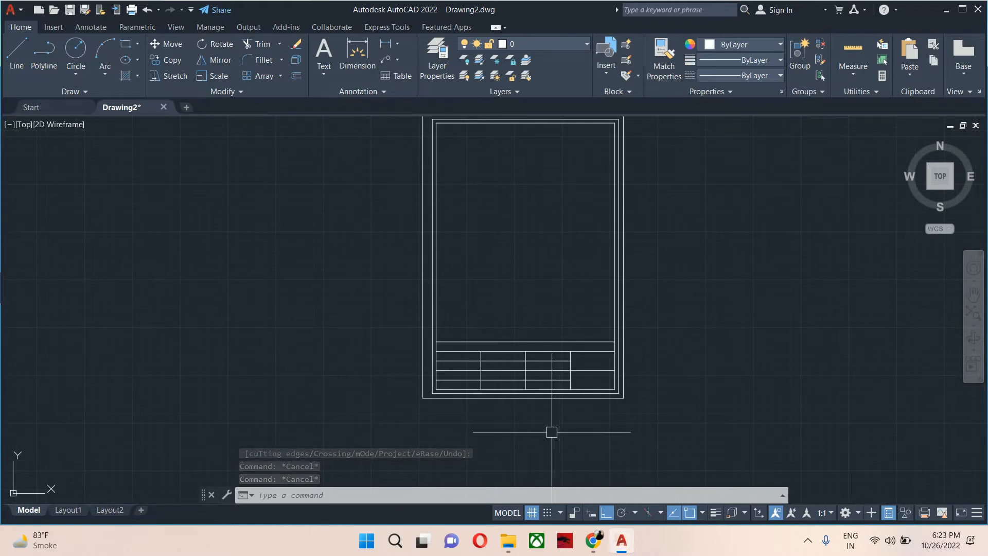
scroll(530, 419, "up", 2)
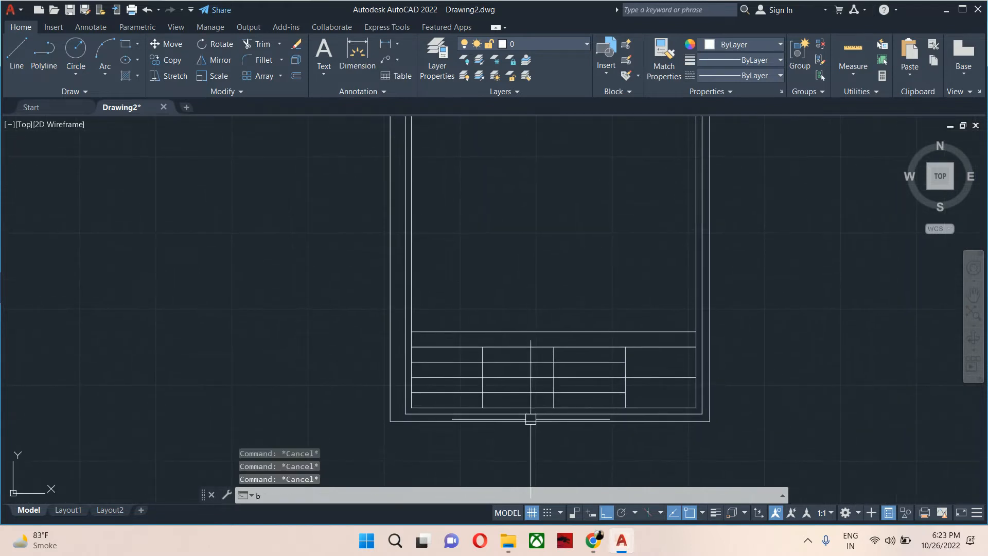
Define a block named "title box a4 portrain mech" from the whole sheet, with its base point at the lower-left corner.
type("b")
key("Return")
type("ti")
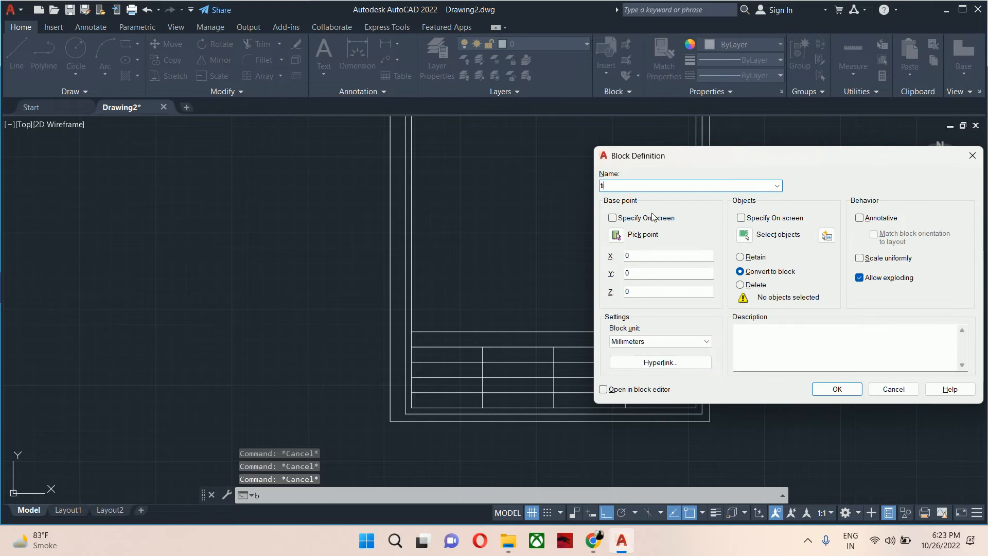
type("tle box a4 portrain mech")
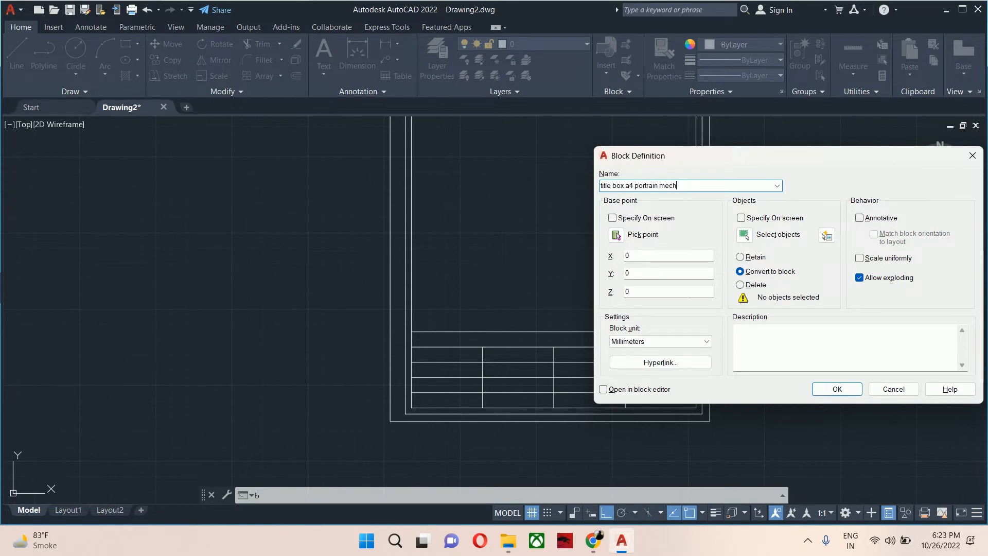
left_click(744, 235)
scroll(739, 269, "down", 5)
left_click(764, 379)
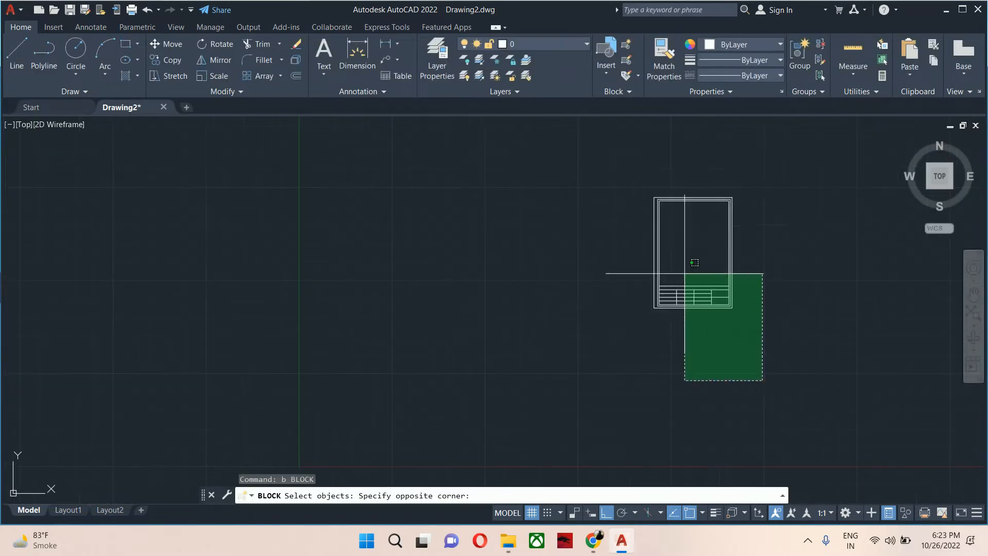
left_click(597, 154)
key("Return")
left_click(612, 276)
scroll(635, 286, "up", 4)
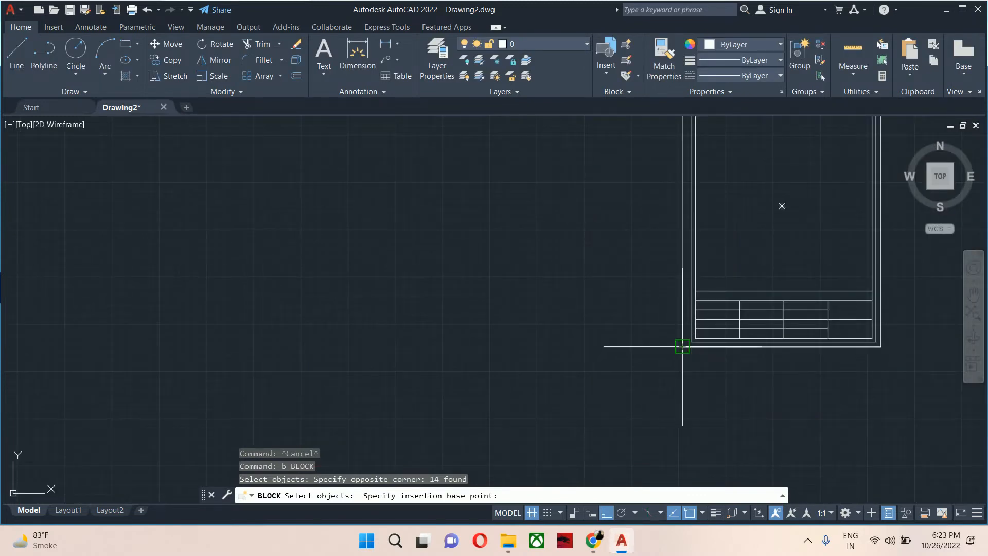
left_click(682, 346)
left_click(835, 391)
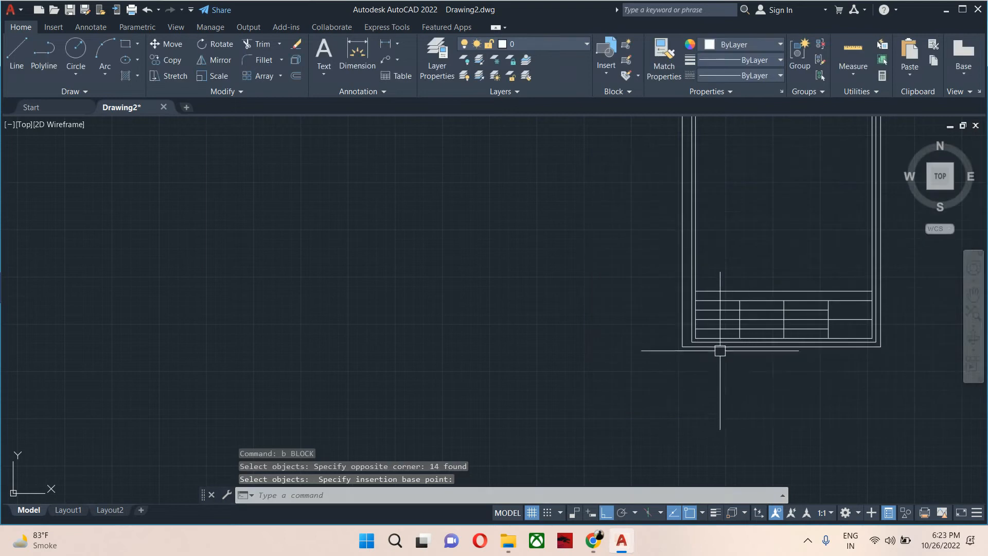
Select the inserted title box block and open it in the Block Editor.
scroll(626, 401, "down", 3)
left_click(649, 358)
left_click(614, 400)
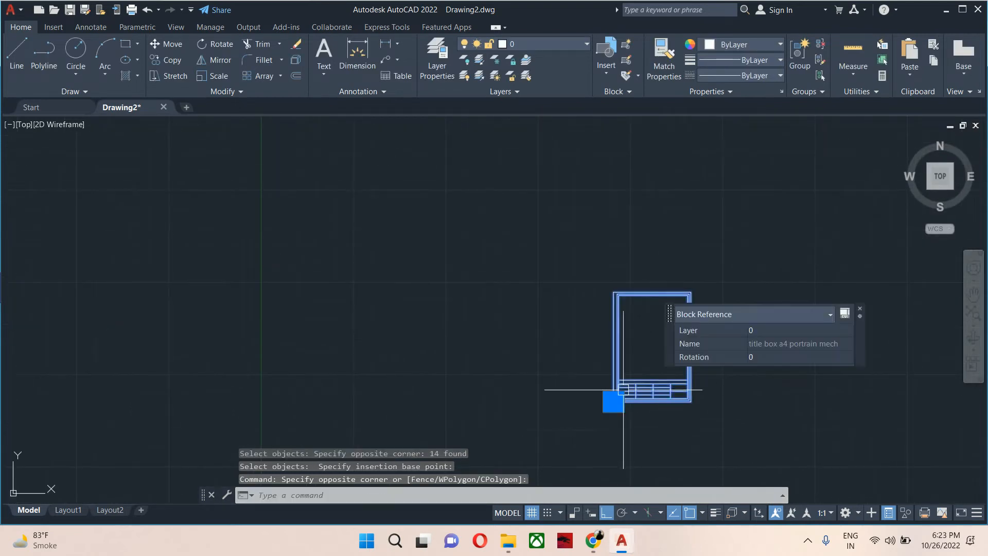
type("be")
key("Return")
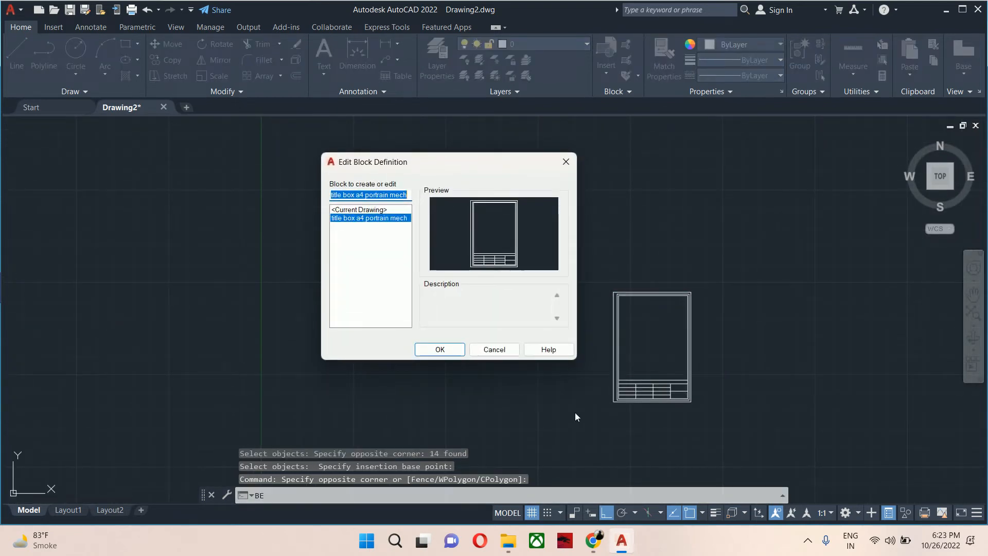
key("Return")
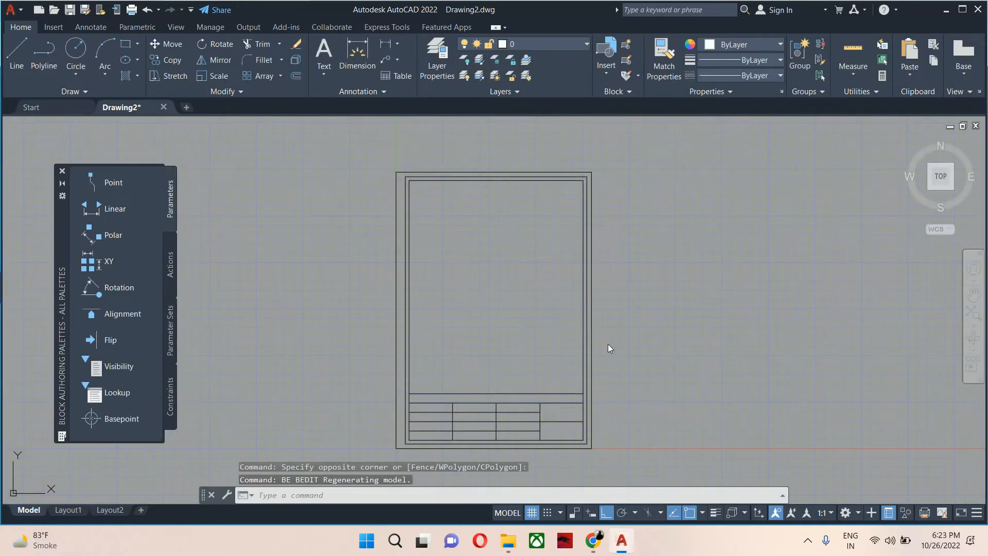
Delete the outermost border rectangle inside the block.
scroll(497, 361, "up", 5)
left_click(488, 360)
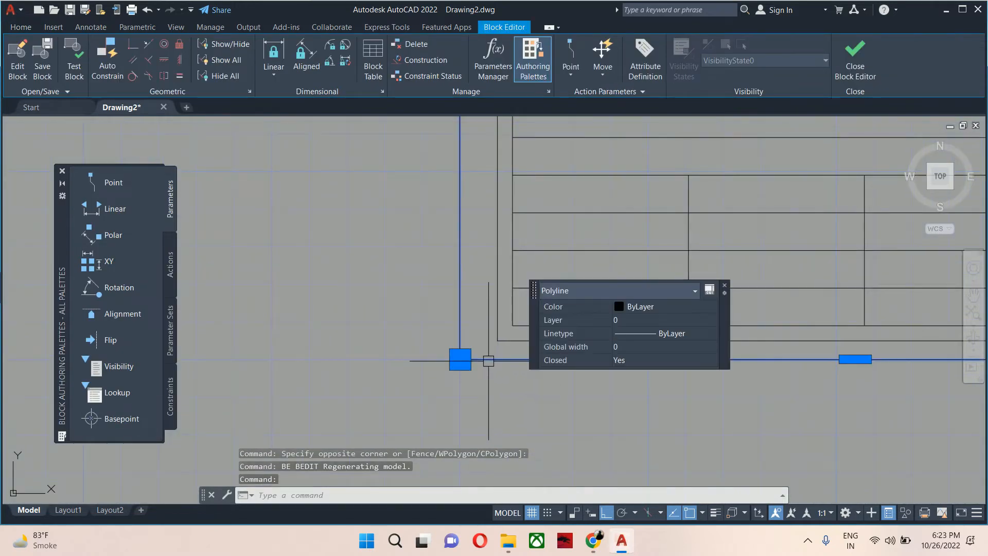
key("Delete")
scroll(566, 381, "down", 2)
scroll(623, 399, "down", 4)
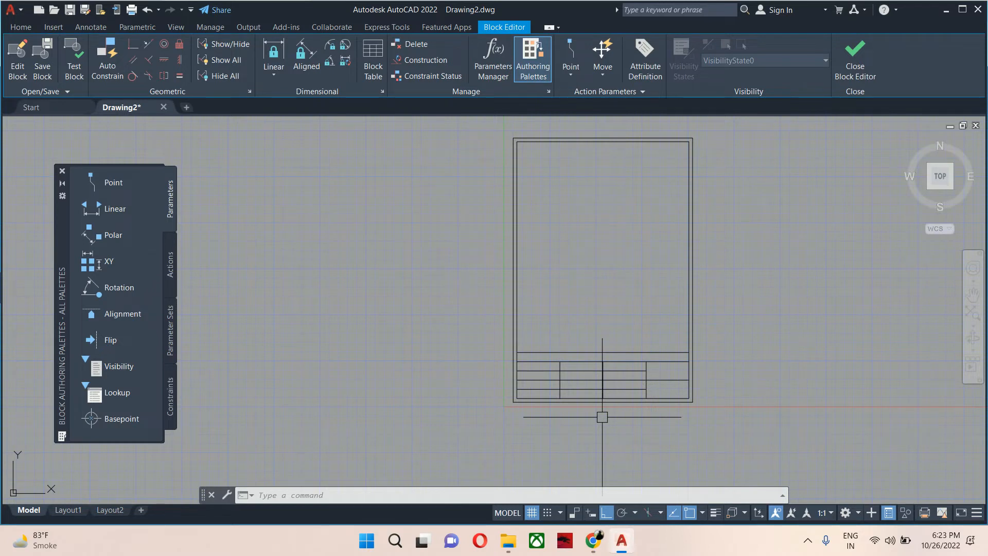
key("Escape")
key("Escape")
key("Escape")
scroll(562, 398, "up", 6)
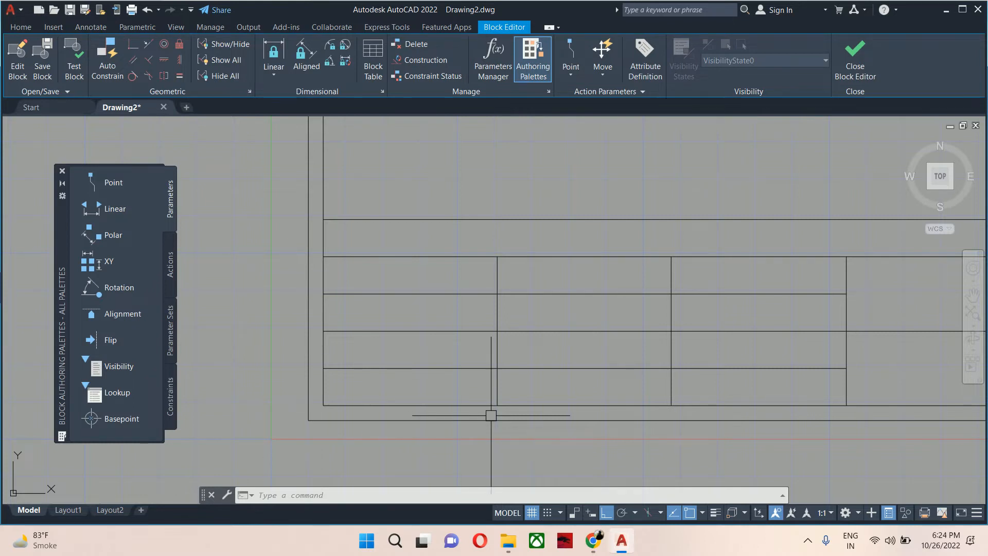
scroll(656, 412, "down", 3)
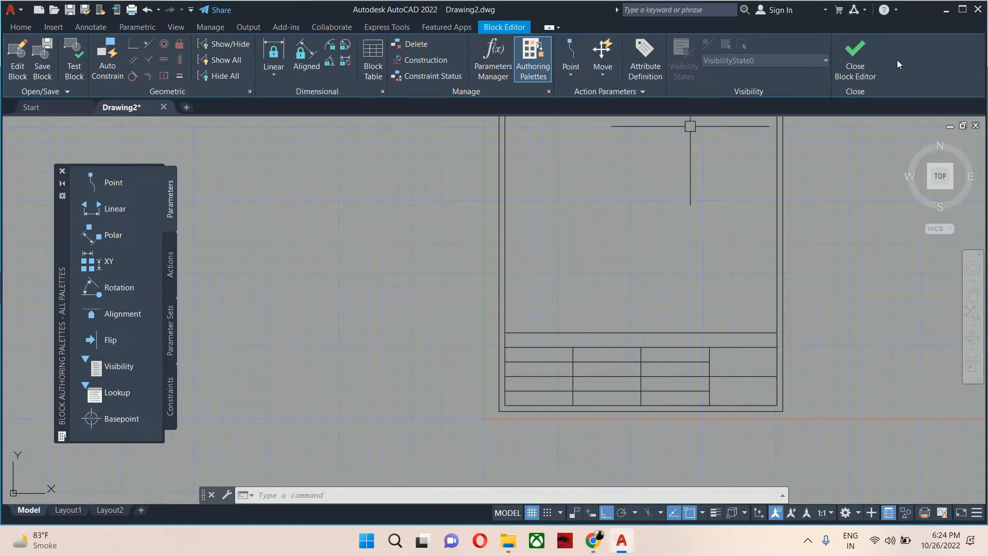
Divide the bottom inner border line into 6 equal segments.
key("Escape")
key("Escape")
key("Escape")
type("dic")
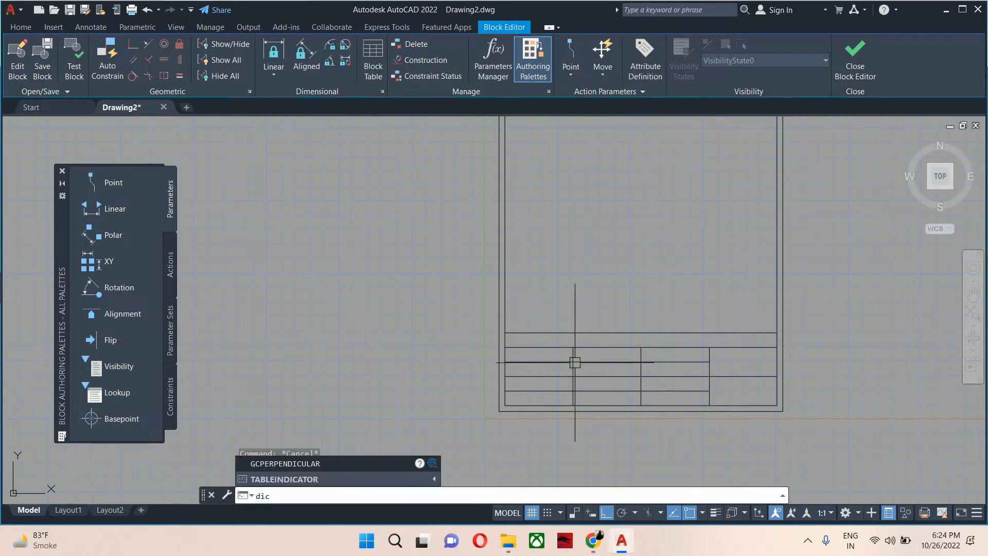
scroll(575, 403, "up", 4)
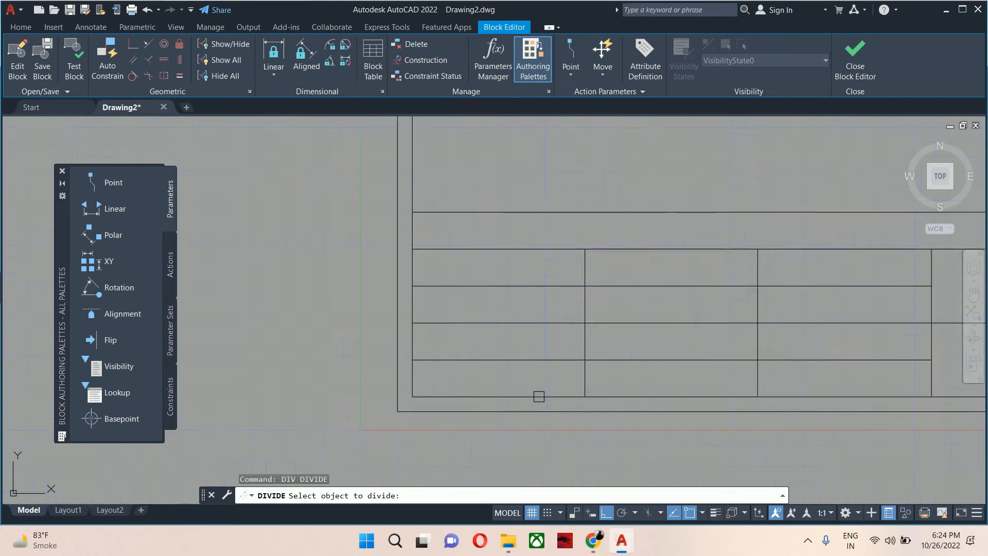
left_click(534, 397)
type("6")
key("Return")
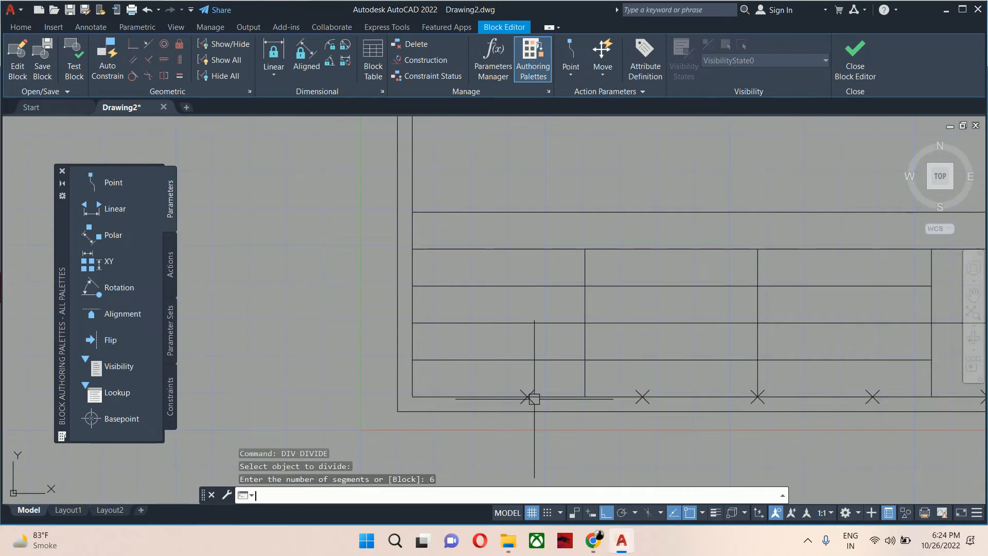
Divide the left inner border line into 12 equal segments.
key("Escape")
key("Escape")
scroll(534, 398, "down", 2)
middle_click_drag(509, 273, 475, 404)
key("Return")
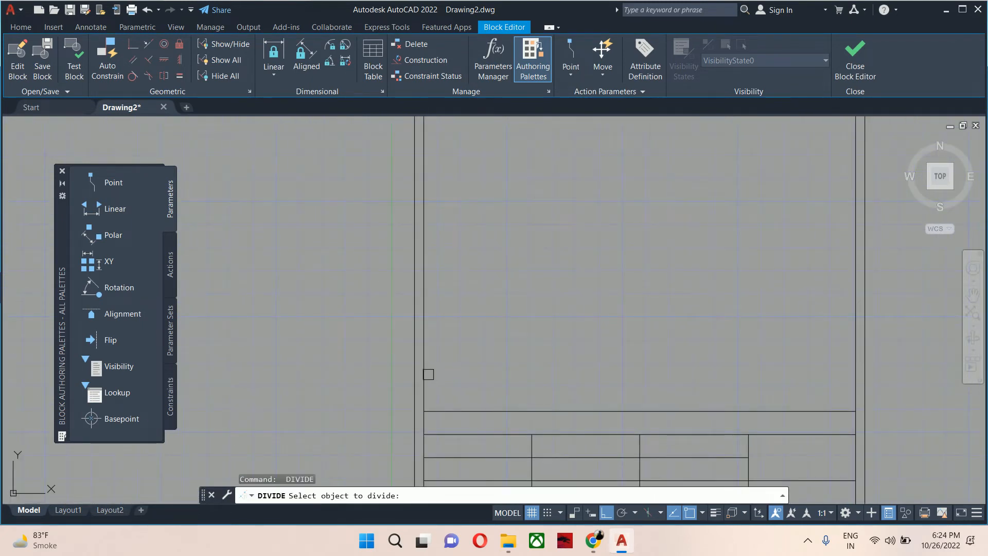
left_click(426, 375)
type("12")
key("Return")
scroll(453, 380, "down", 3)
key("Escape")
key("Escape")
key("Escape")
scroll(468, 366, "up", 5)
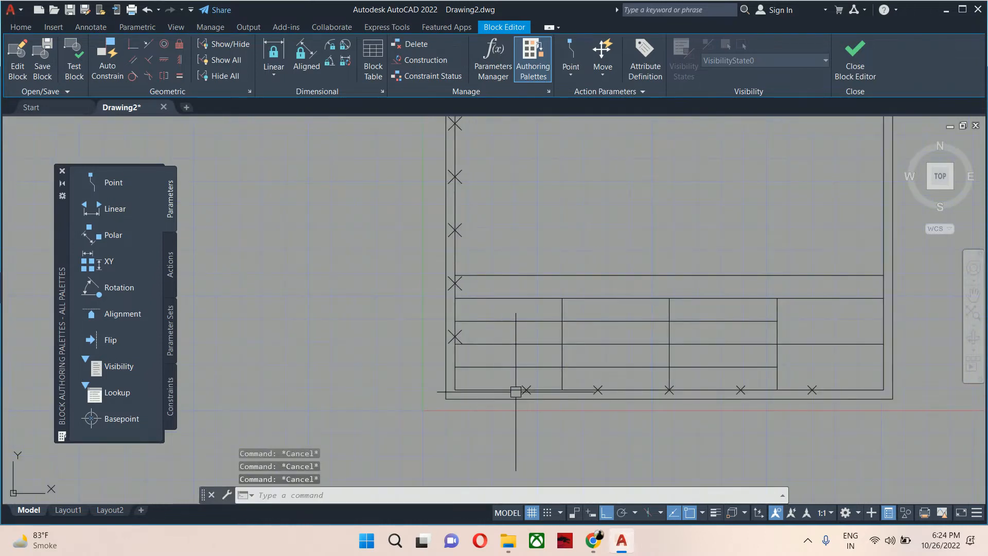
type("l")
key("Return")
scroll(496, 391, "up", 4)
left_click(571, 382)
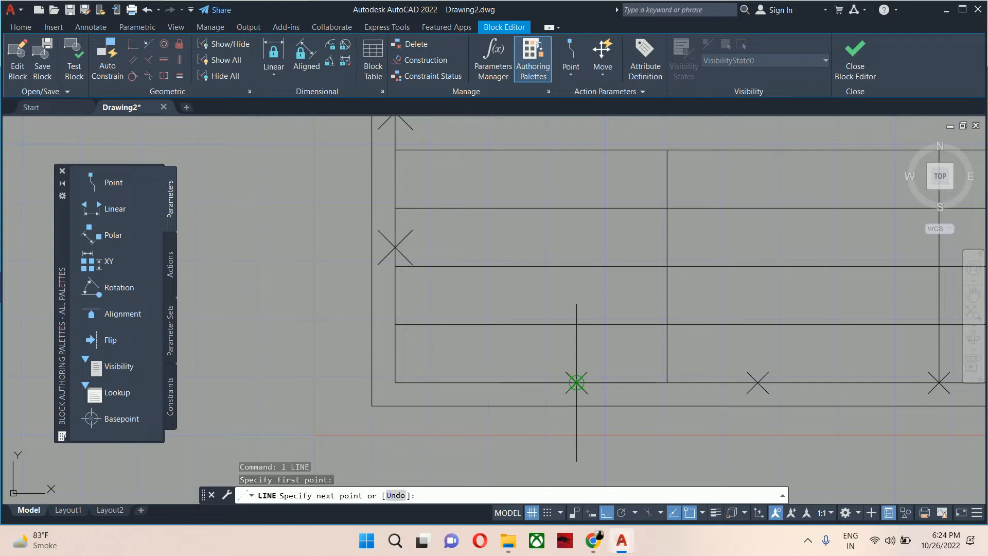
key("Escape")
key("Escape")
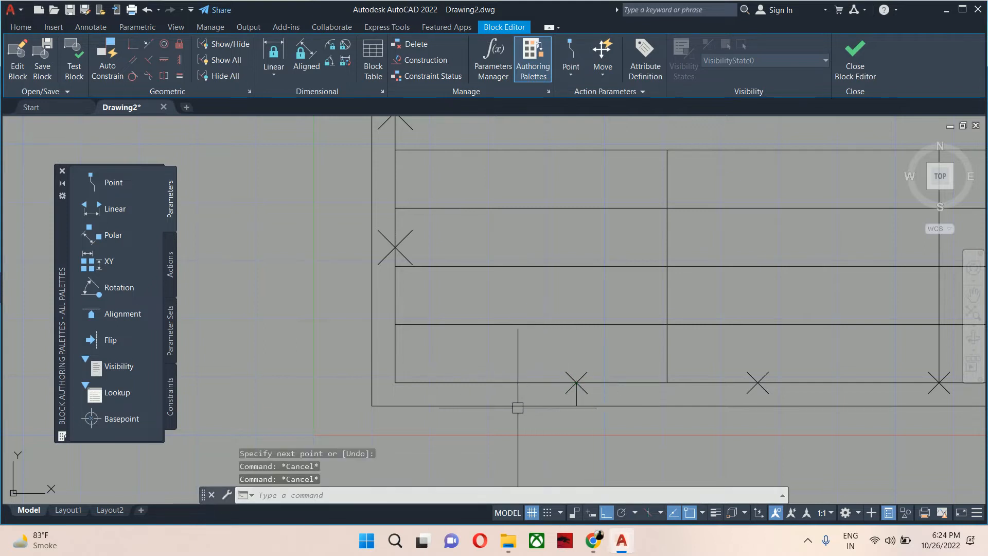
key("Escape")
scroll(409, 391, "up", 2)
type("e")
key("Return")
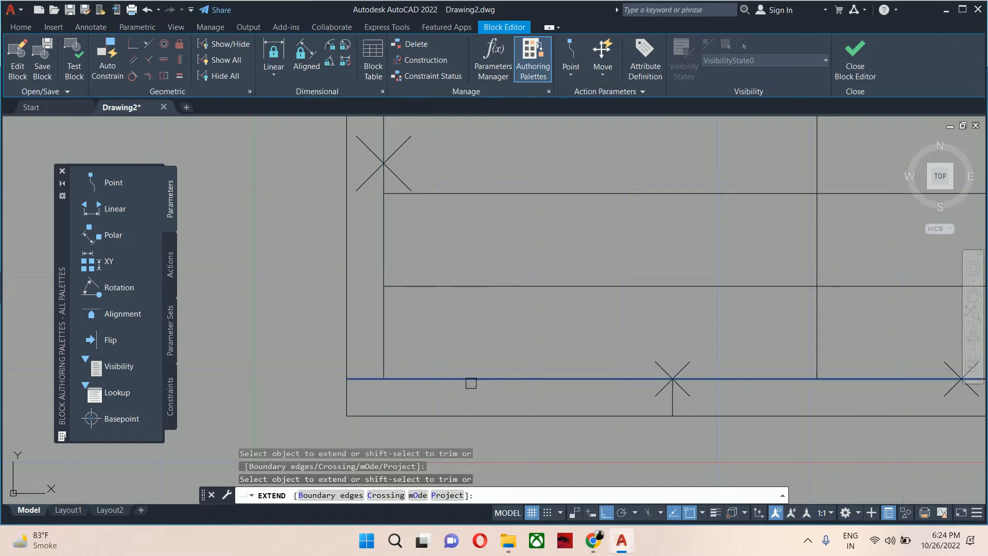
key("Escape")
key("Escape")
key("Escape")
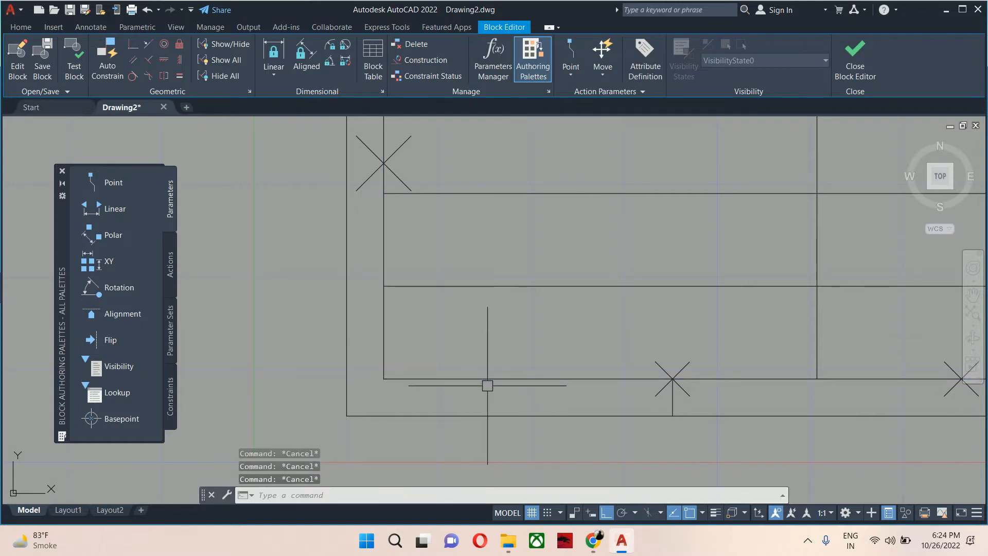
Write a text label "A" at height 2 in the margin below the first bottom border segment.
type("t")
key("Return")
scroll(486, 390, "up", 4)
left_click(452, 382)
scroll(603, 430, "down", 4)
middle_click_drag(605, 431, 574, 367)
left_click(604, 403)
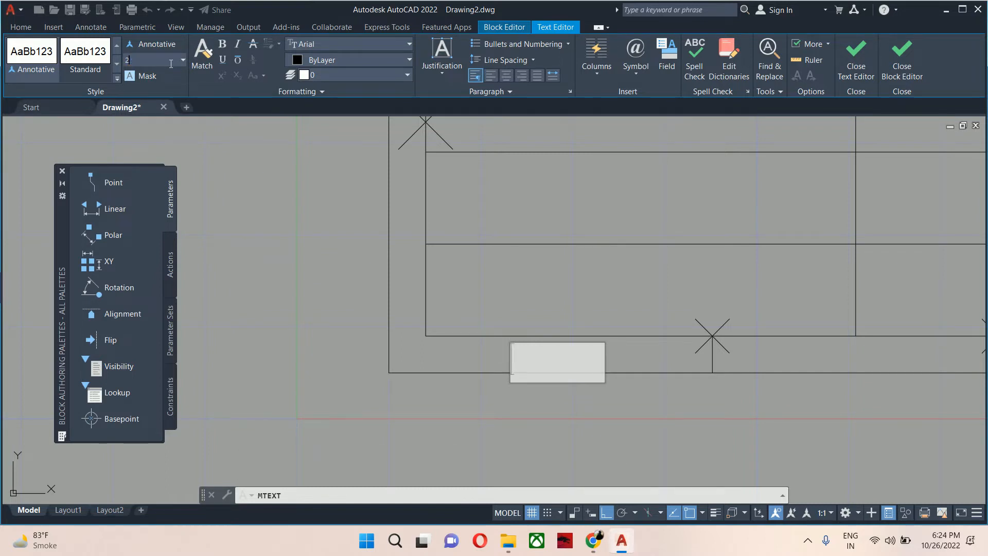
type("A")
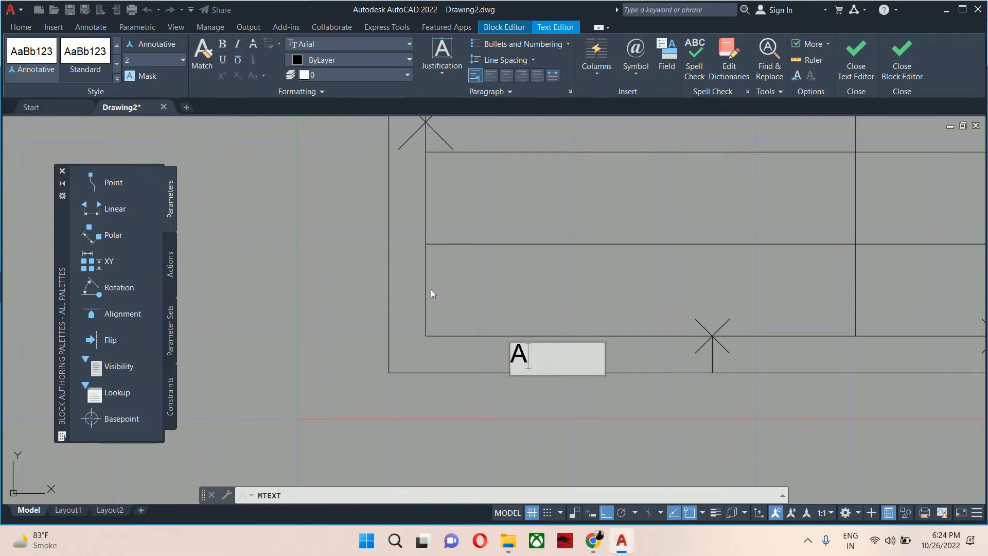
key("Escape")
key("Escape")
Move the "A" label to the right to centre it within its segment.
type("m")
key("Return")
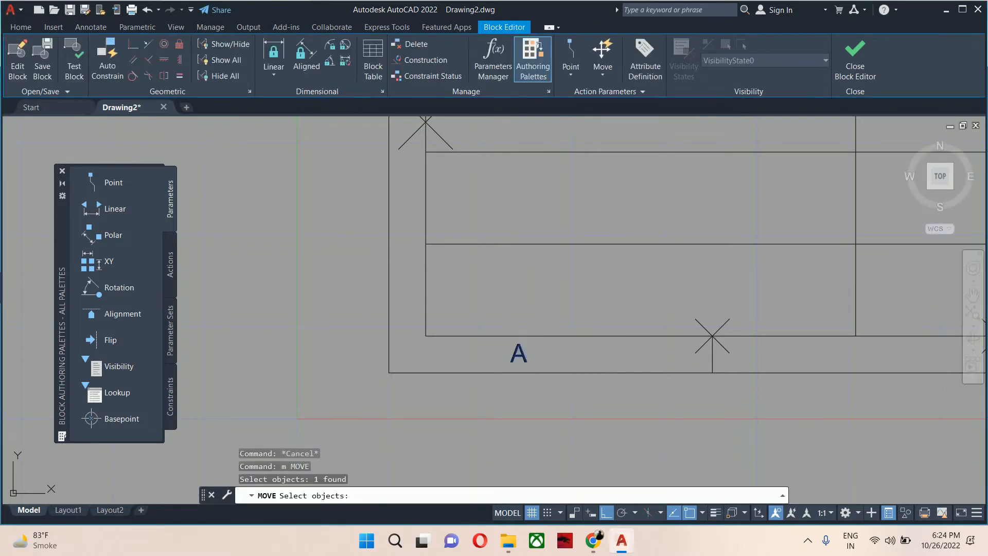
left_click(520, 352)
key("Return")
left_click(535, 282)
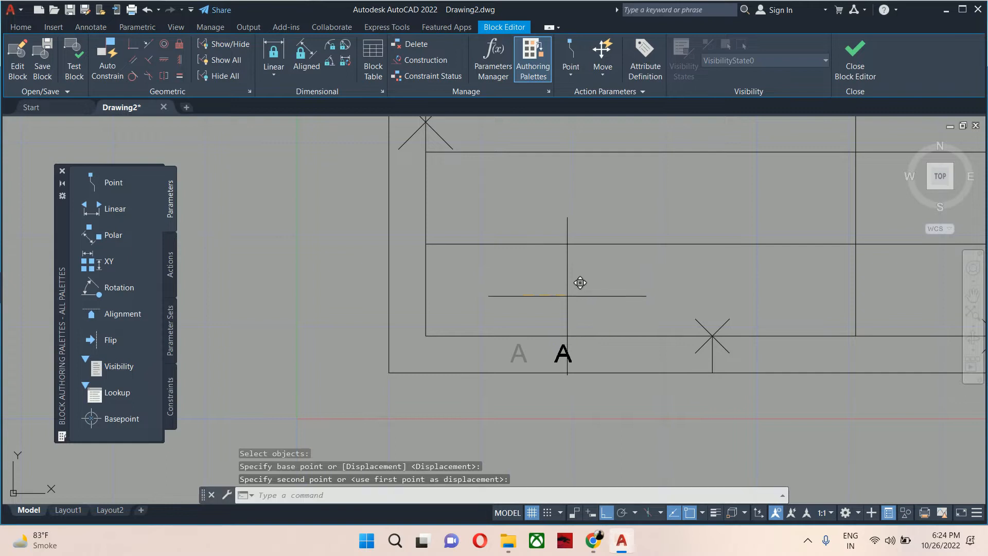
left_click(580, 283)
Copy the "A" label into each remaining bottom margin segment, stepping from division point to division point.
key("Escape")
key("Escape")
scroll(578, 329, "down", 2)
type("co")
key("Return")
left_click(561, 333)
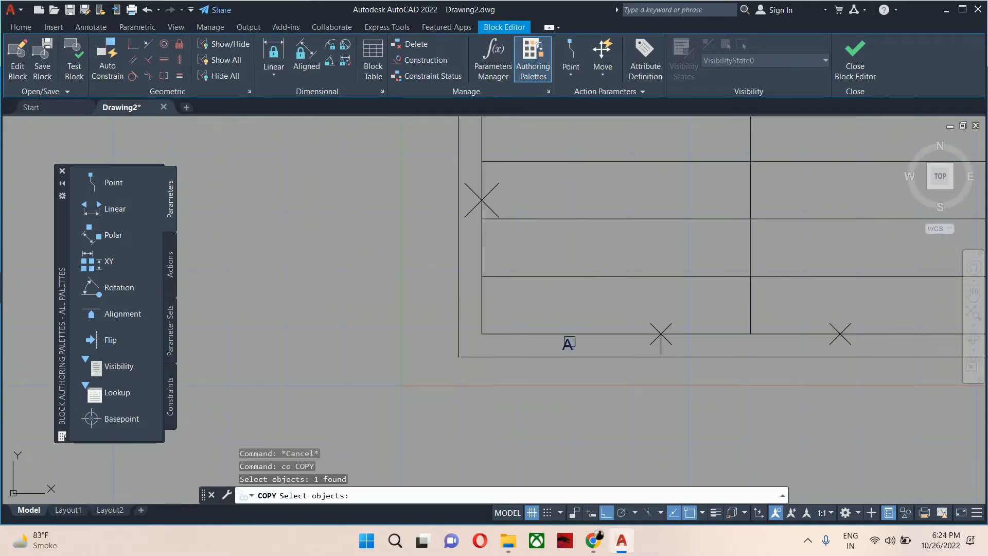
key("Return")
left_click(661, 333)
mouse_move(671, 324)
middle_mouse_down()
mouse_move(648, 340)
mouse_move(492, 331)
middle_mouse_up()
left_click(574, 327)
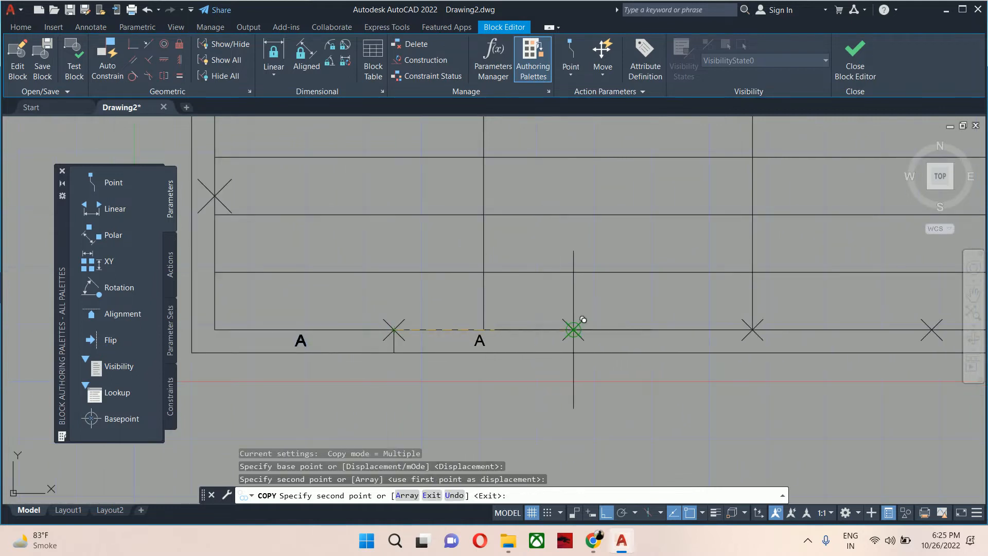
left_click(752, 328)
mouse_move(773, 331)
middle_mouse_down()
mouse_move(730, 340)
mouse_move(719, 285)
middle_mouse_up()
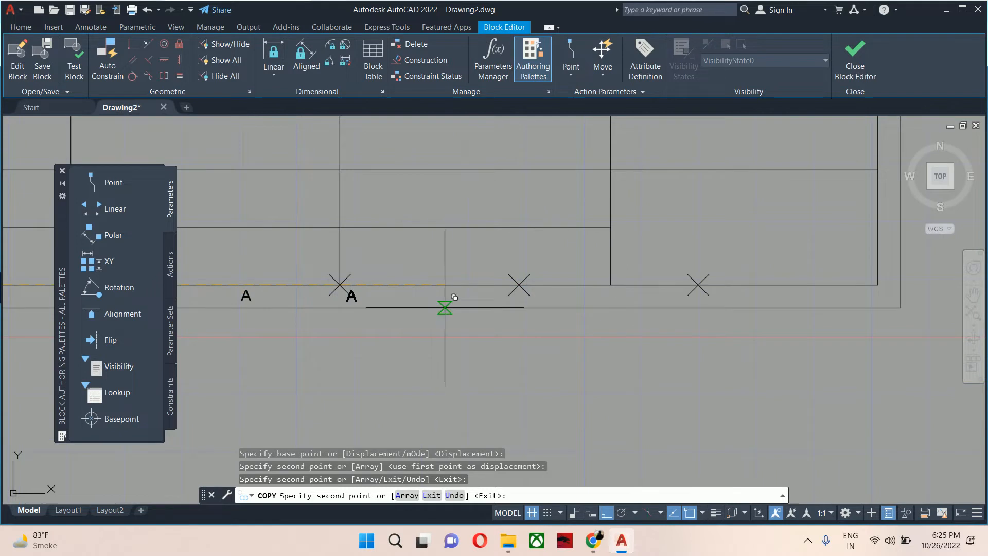
left_click(519, 285)
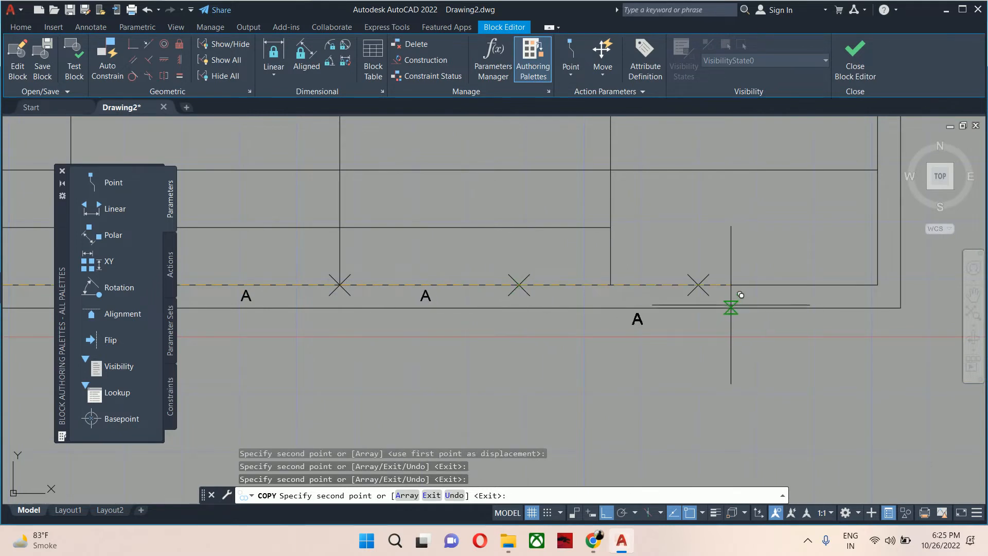
left_click(699, 285)
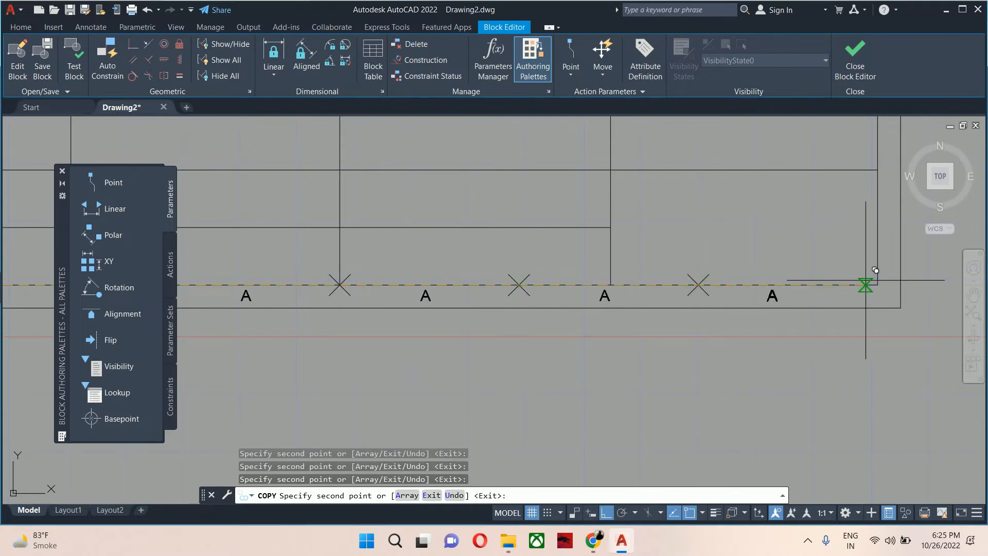
left_click(877, 284)
key("Escape")
key("Escape")
Change the second bottom margin label's text to "B".
scroll(819, 298, "down", 2)
mouse_move(452, 301)
middle_mouse_down()
mouse_move(536, 362)
mouse_move(626, 379)
middle_mouse_up()
scroll(549, 375, "up", 2)
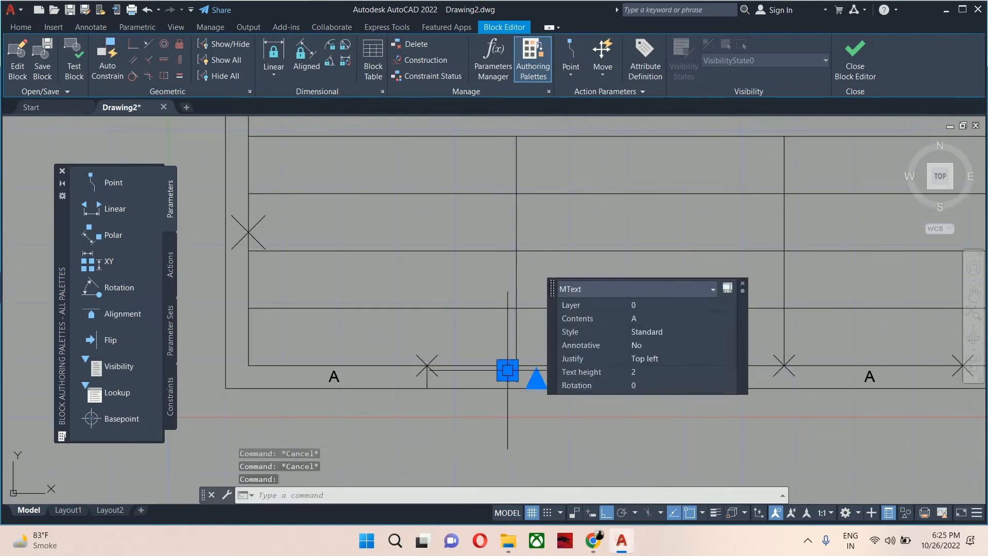
double_click(507, 378)
type("B")
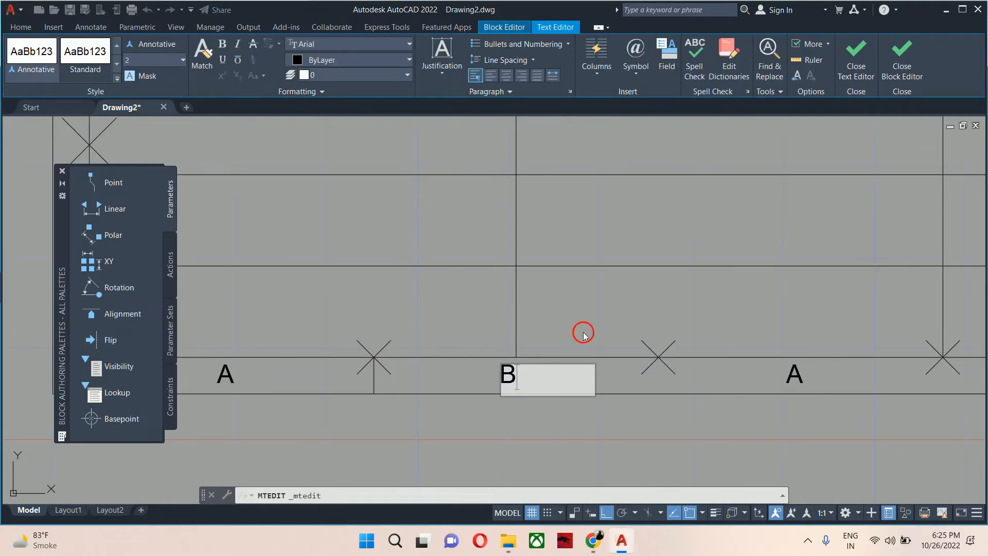
left_click(583, 332)
Change the third bottom margin label's text to "C".
middle_click_drag(746, 360, 629, 365)
scroll(630, 364, "up", 2)
left_click(630, 364)
left_click(640, 368)
left_click(641, 368)
left_click(666, 366)
key("Escape")
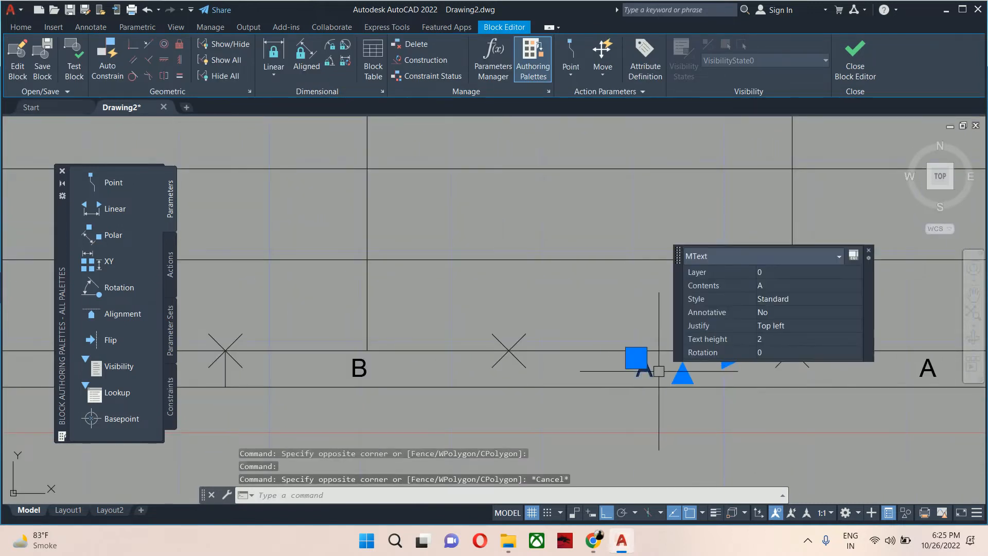
key("Escape")
double_click(651, 378)
type("C")
left_click(571, 350)
Change the fourth bottom margin label's text to "D".
scroll(571, 350, "down", 4)
middle_click_drag(571, 350, 638, 349)
scroll(668, 348, "up", 6)
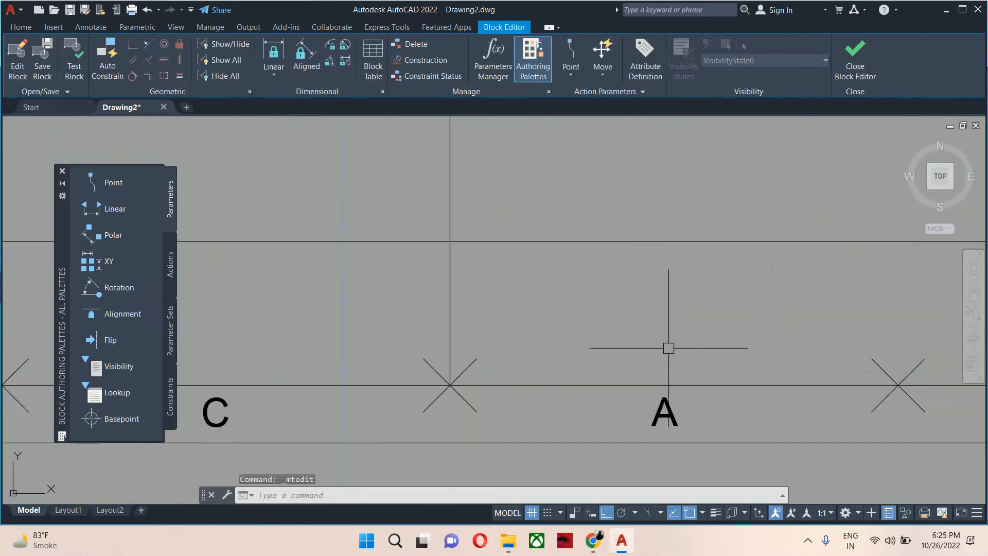
double_click(661, 409)
type("D")
left_click(575, 418)
scroll(673, 377, "down", 2)
mouse_move(674, 377)
middle_mouse_down()
mouse_move(641, 405)
mouse_move(442, 380)
middle_mouse_up()
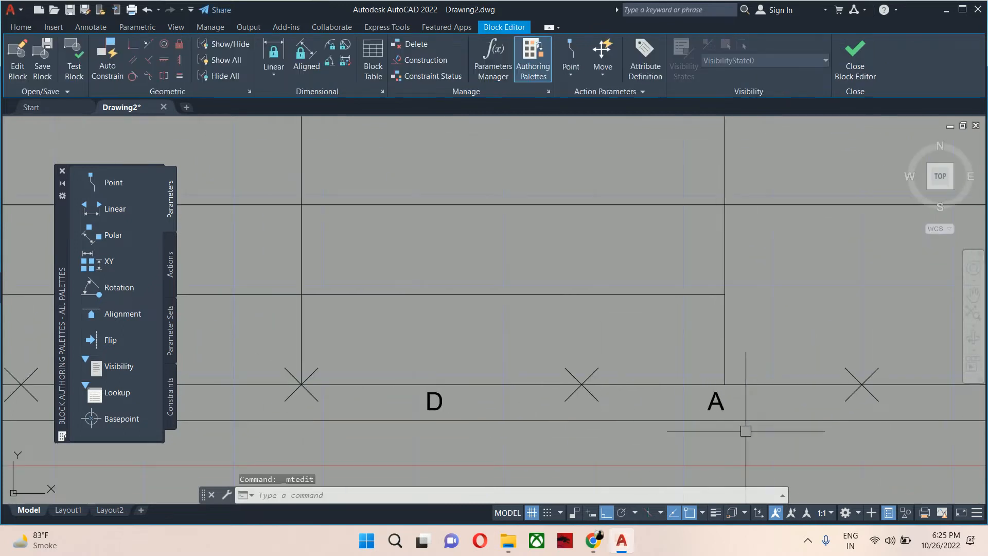
Change the fifth bottom margin label's text to "E".
double_click(717, 409)
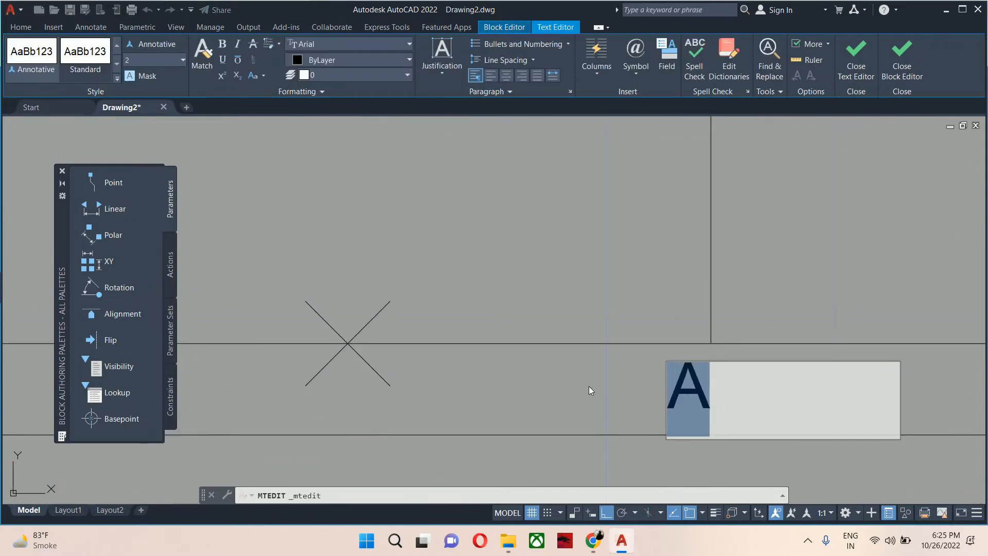
key("BackSpace")
type("E")
left_click(593, 299)
Change the sixth bottom margin label's text to "F".
scroll(648, 335, "down", 1)
middle_click_drag(766, 360, 447, 360)
scroll(677, 372, "down", 1)
double_click(753, 366)
type("F")
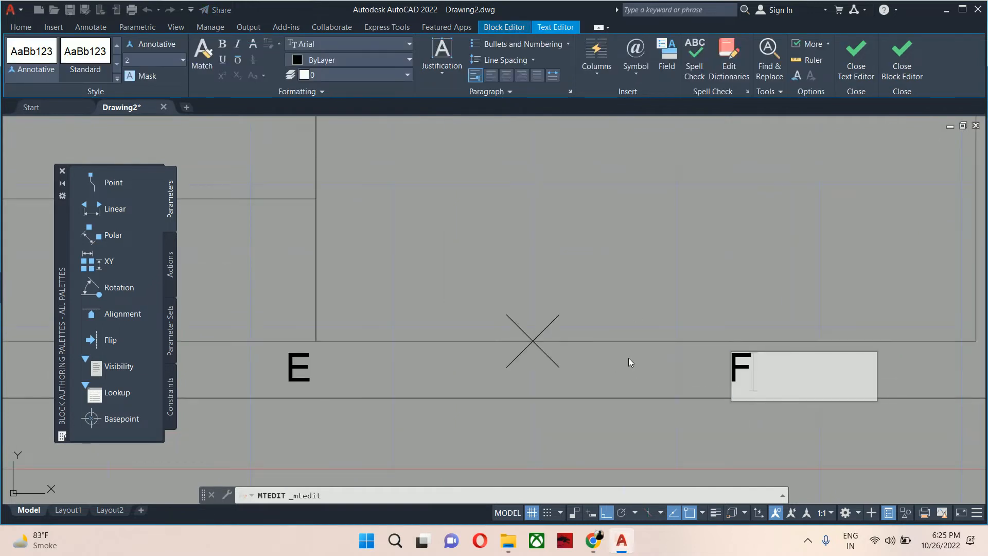
key("Escape")
key("Escape")
key("Escape")
Copy the bottom margin "A" label to the lowest division point of the left margin.
scroll(560, 324, "down", 5)
middle_click_drag(463, 310, 612, 369)
scroll(525, 363, "up", 5)
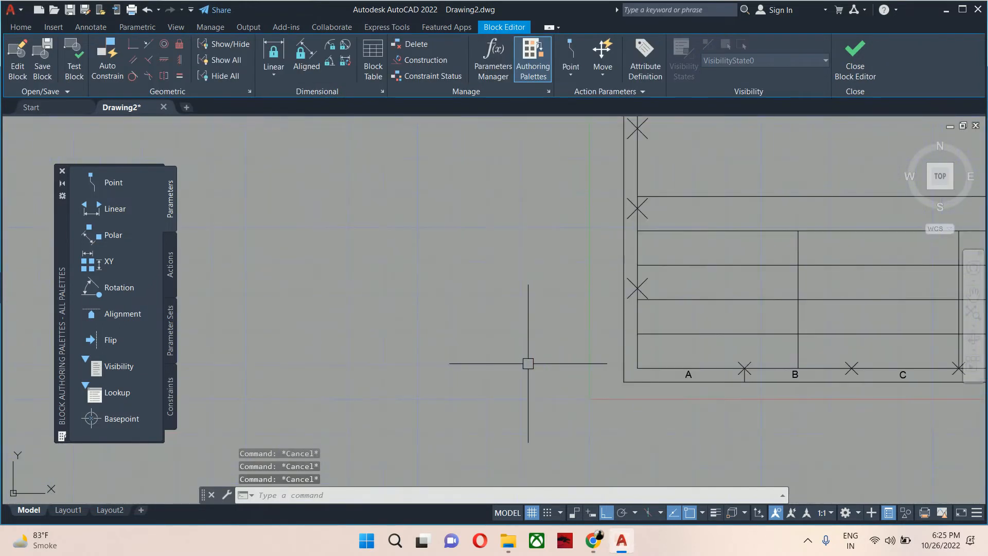
type("co")
key("Return")
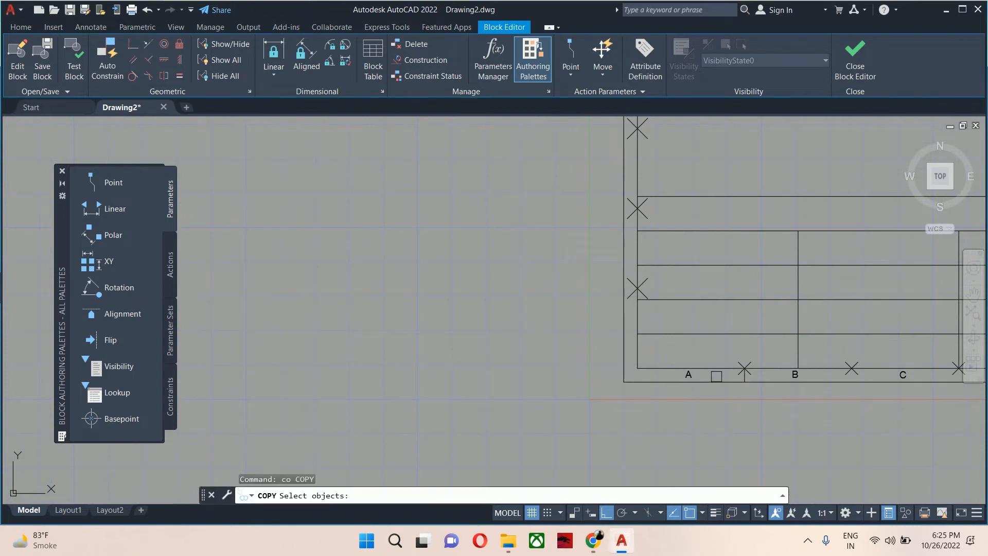
left_click(696, 376)
key("Return")
scroll(692, 380, "up", 4)
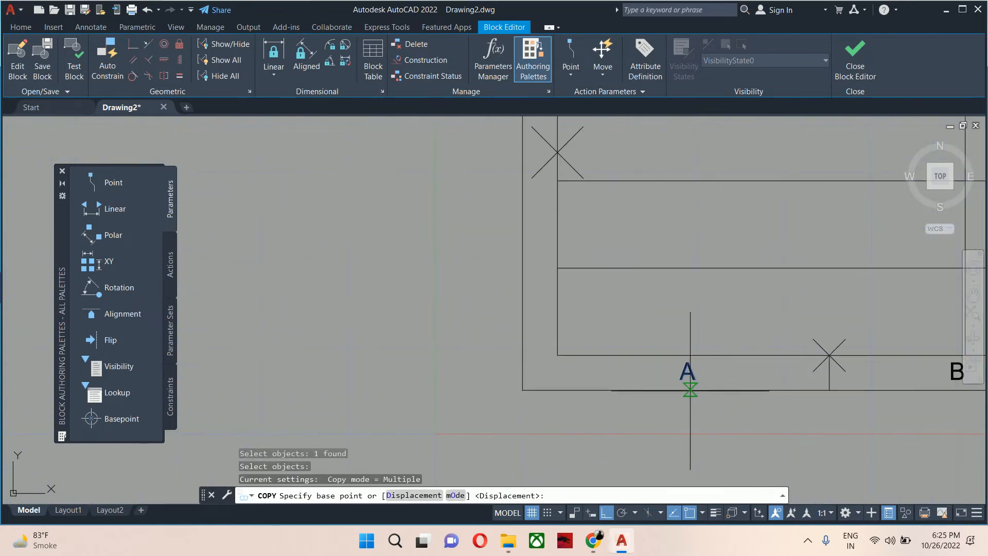
left_click(690, 390)
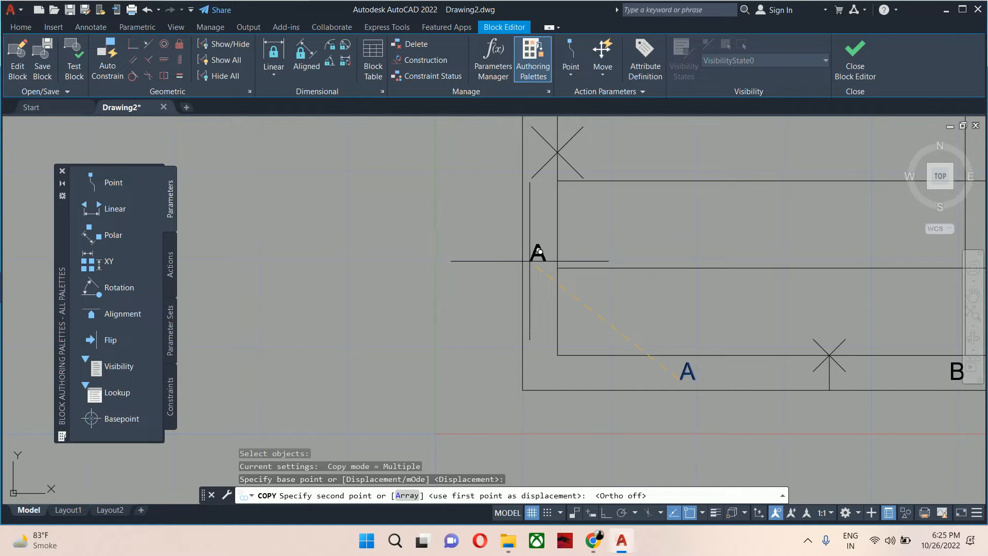
left_click(541, 251)
key("Escape")
Copy the left margin "A" label up to successive division points along the left margin.
middle_click_drag(584, 270, 564, 355)
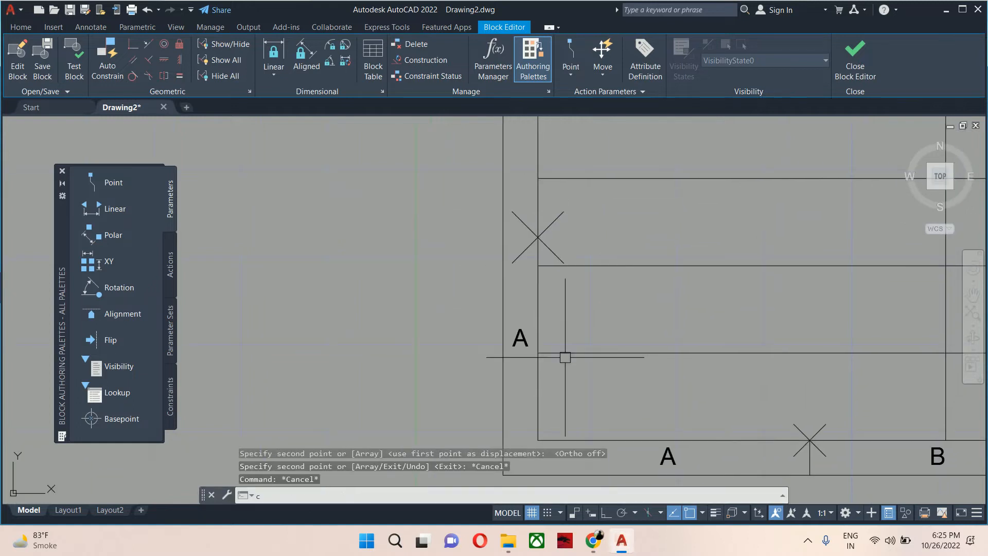
type("co")
key("Return")
left_click(516, 357)
key("Return")
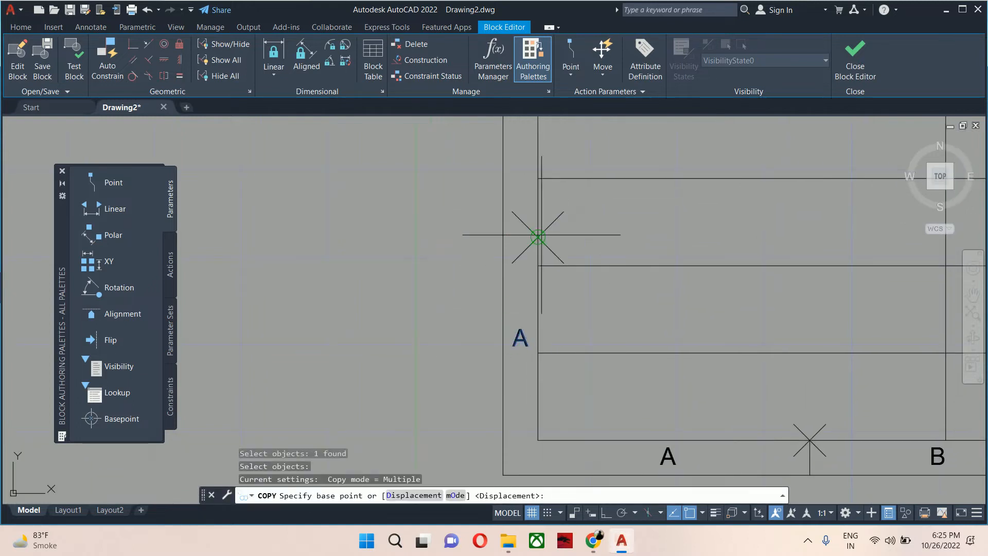
left_click(537, 236)
scroll(534, 181, "down", 2)
middle_click_drag(536, 178, 516, 471)
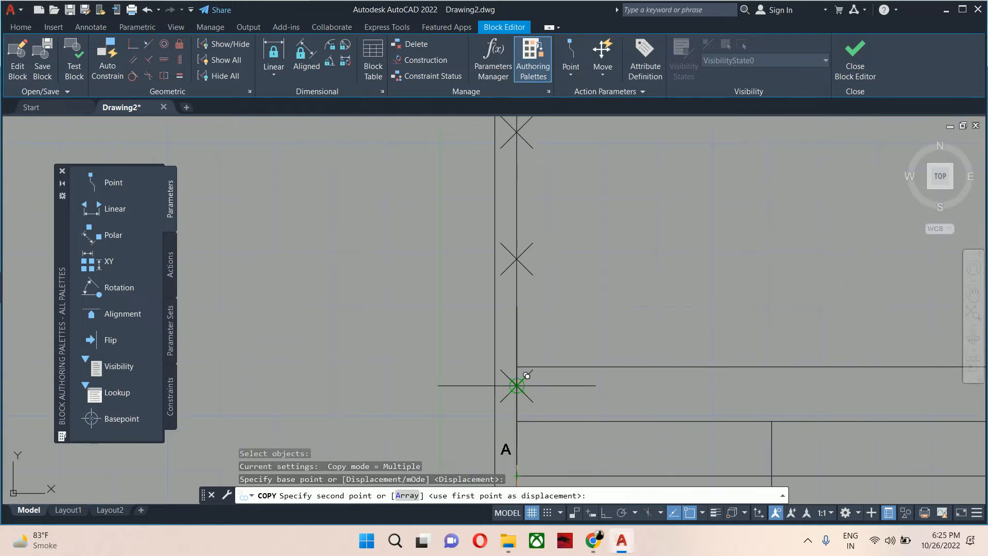
left_click(517, 385)
left_click(515, 260)
middle_click_drag(520, 208, 516, 399)
left_click(513, 329)
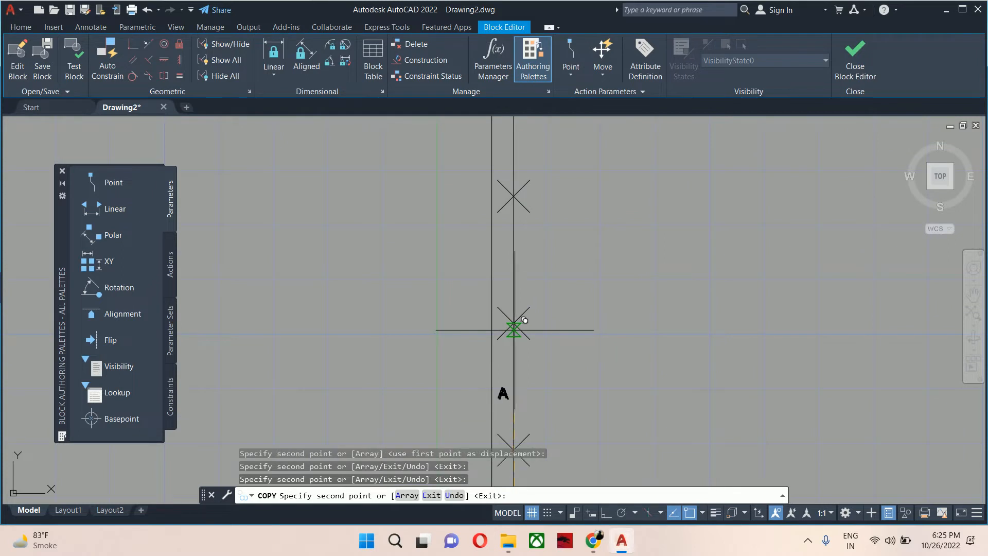
Undo the last misplaced copy and continue copying the "A" label up the left margin to the top.
key("ctrl+z")
middle_click_drag(519, 268, 518, 471)
left_click(516, 336)
left_click(516, 208)
middle_click_drag(516, 208, 514, 429)
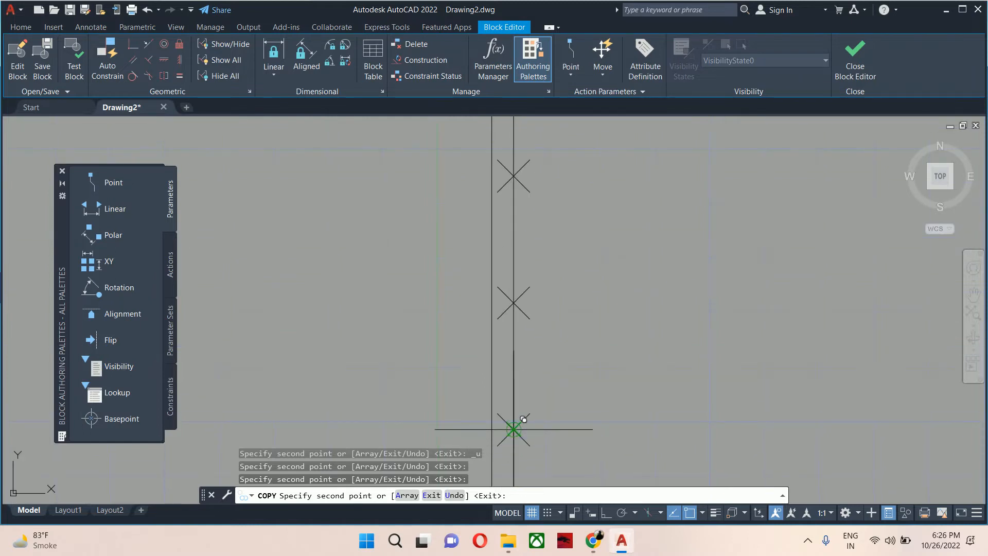
middle_click_drag(509, 391, 504, 318)
left_click(508, 356)
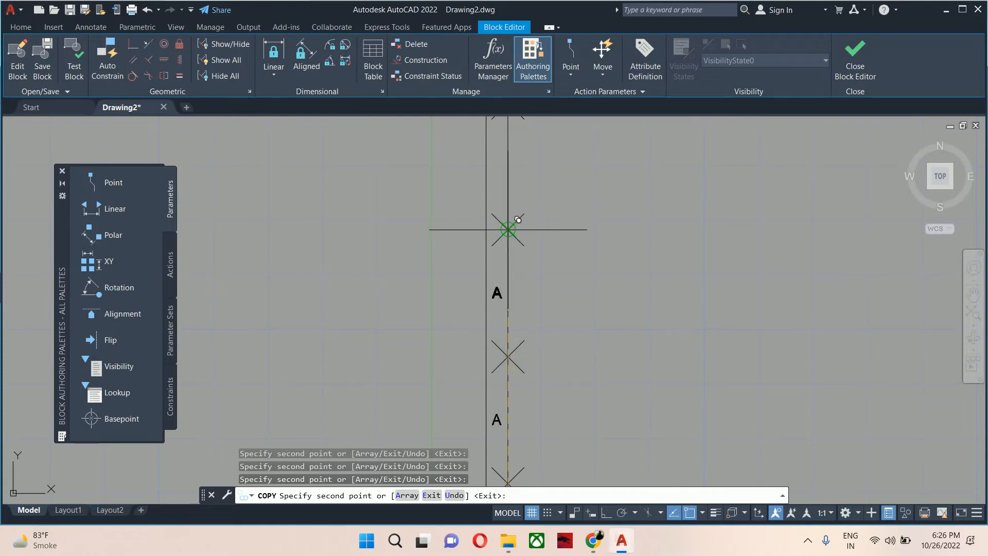
scroll(546, 296, "down", 2)
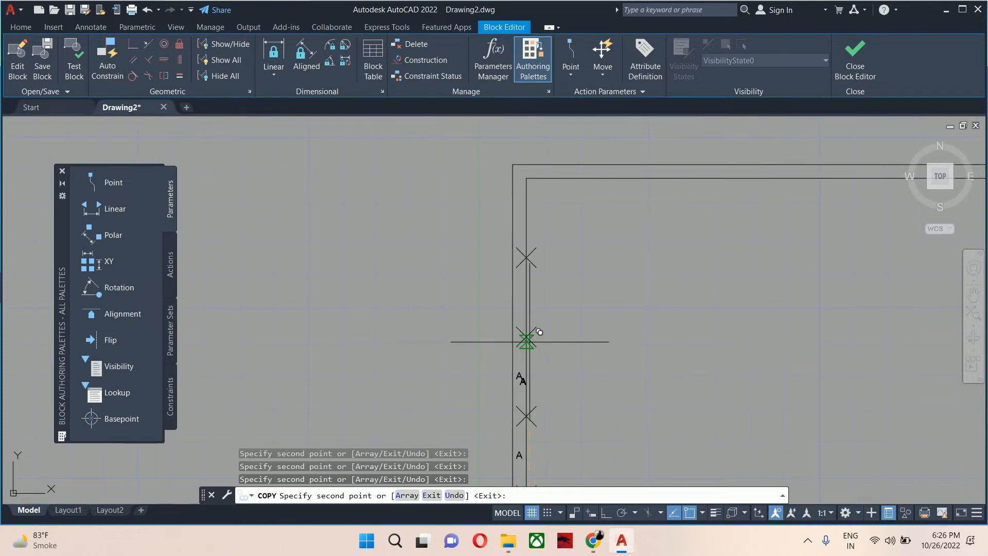
left_click(526, 256)
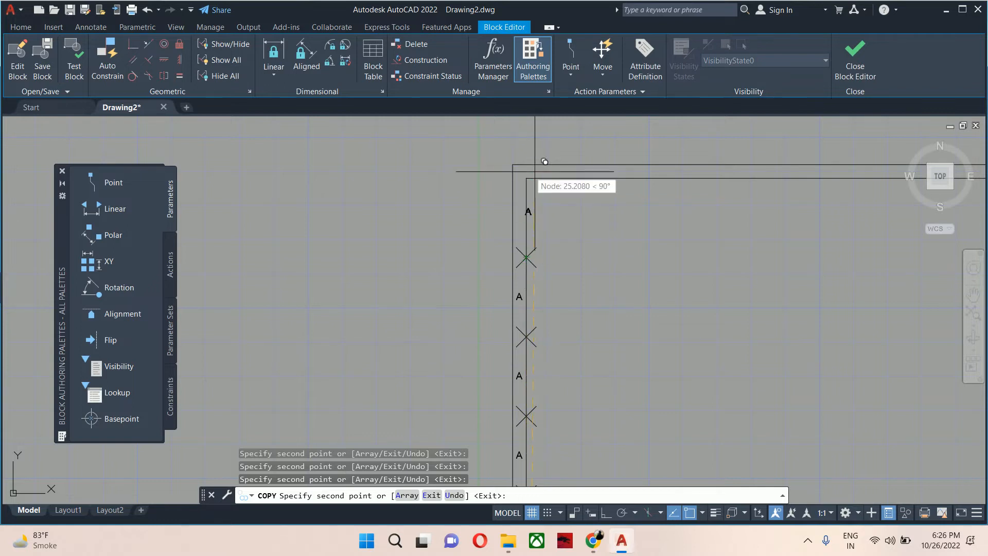
key("Escape")
key("Escape")
Select all division point markers with Select Similar and delete them.
scroll(540, 276, "down", 3)
scroll(538, 257, "up", 1)
scroll(538, 258, "up", 5)
left_click(513, 192)
right_click(641, 175)
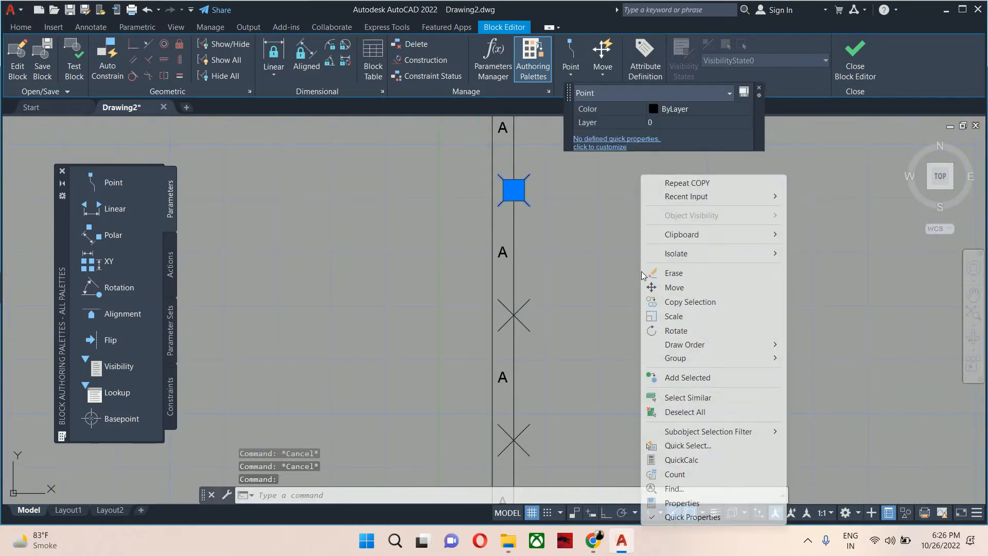
left_click(680, 397)
scroll(681, 405, "down", 8)
key("Delete")
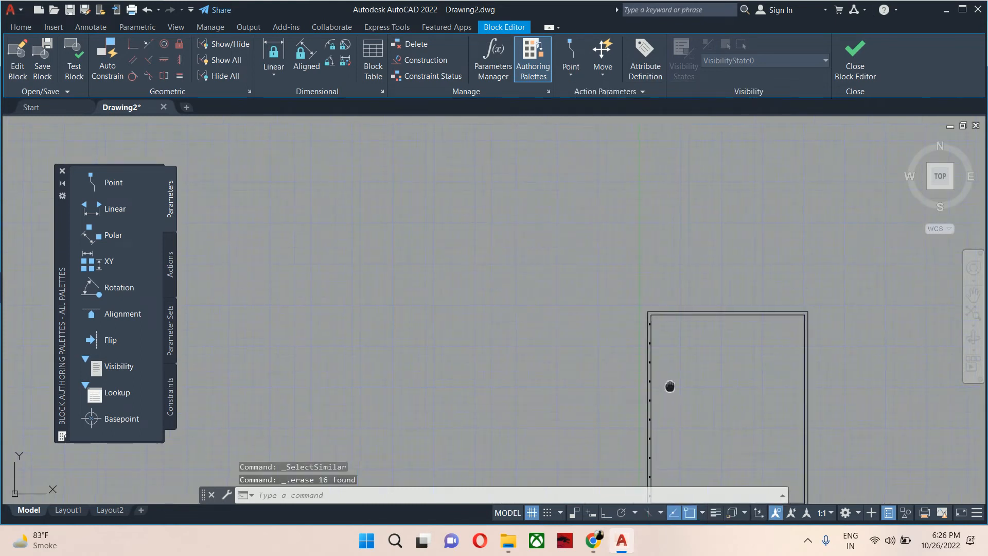
Undo the deletion of the division point markers.
scroll(617, 432, "up", 6)
middle_click_drag(635, 426, 587, 425)
scroll(606, 429, "down", 2)
type("c")
key("ctrl+z")
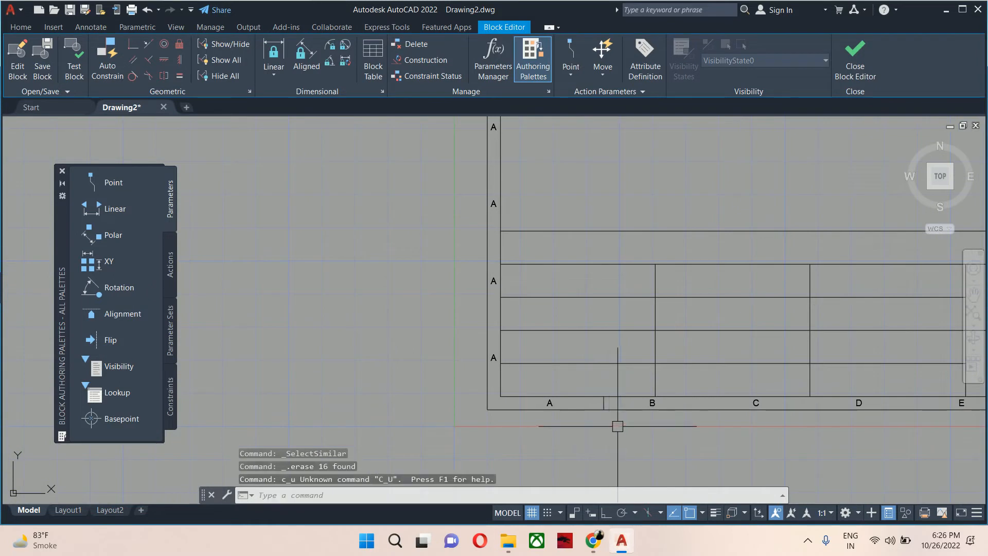
key("ctrl+z")
key("ctrl+z")
middle_click_drag(660, 392, 533, 333)
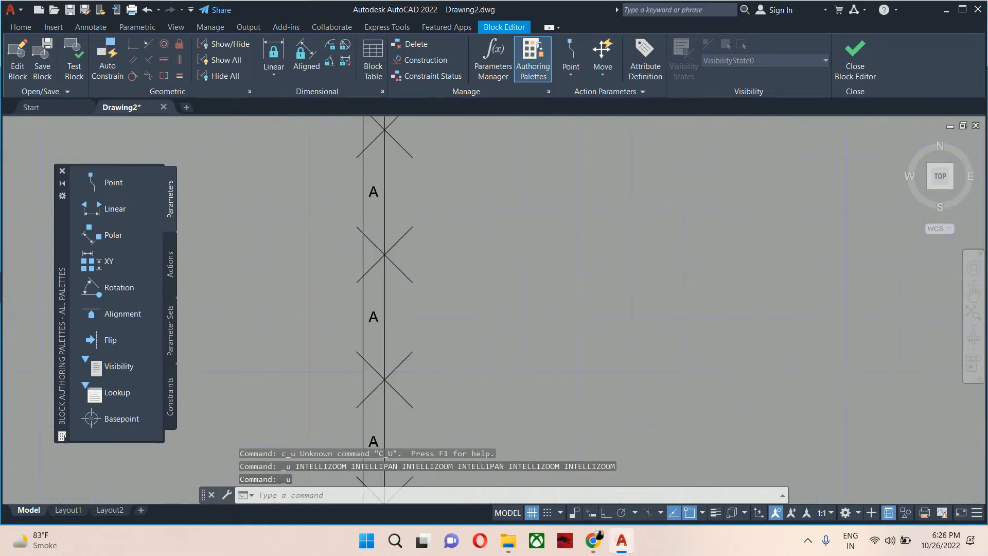
scroll(564, 339, "down", 5)
scroll(589, 457, "up", 8)
key("Escape")
key("Escape")
key("Escape")
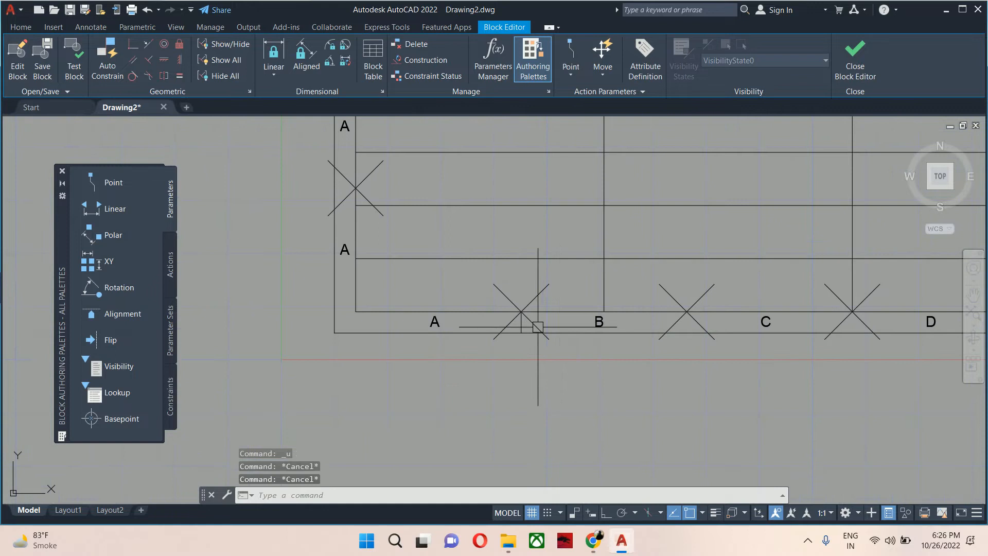
type("arra")
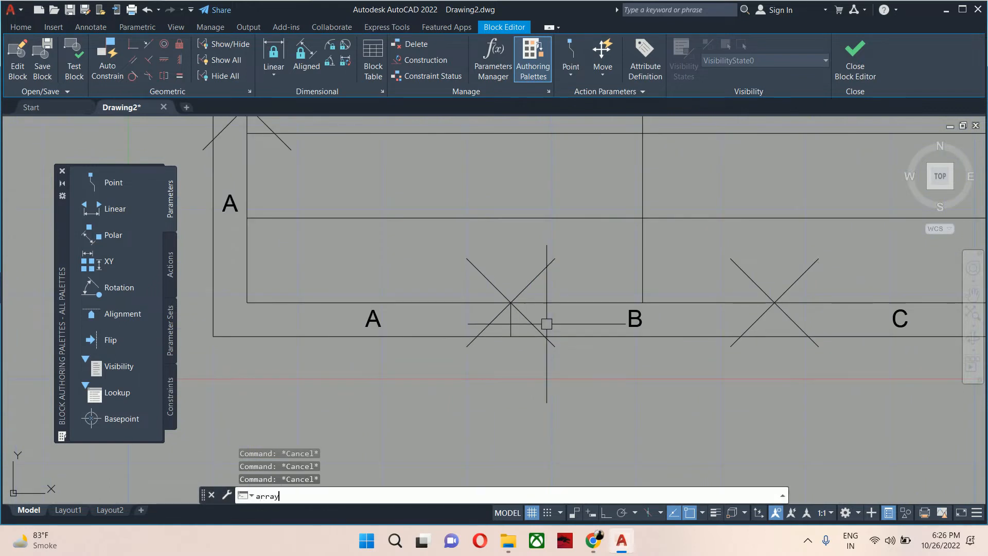
type("y")
key("Up")
key("Return")
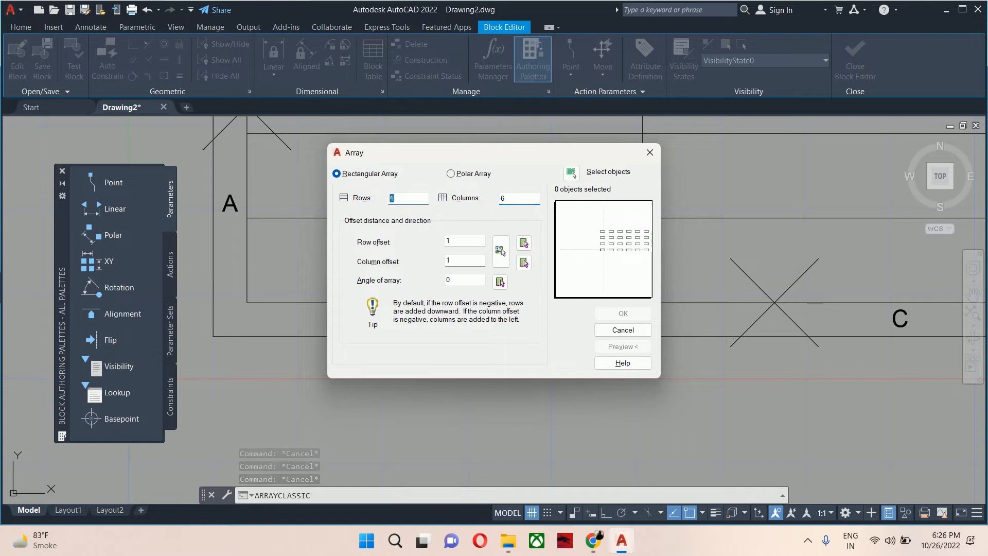
left_click(523, 262)
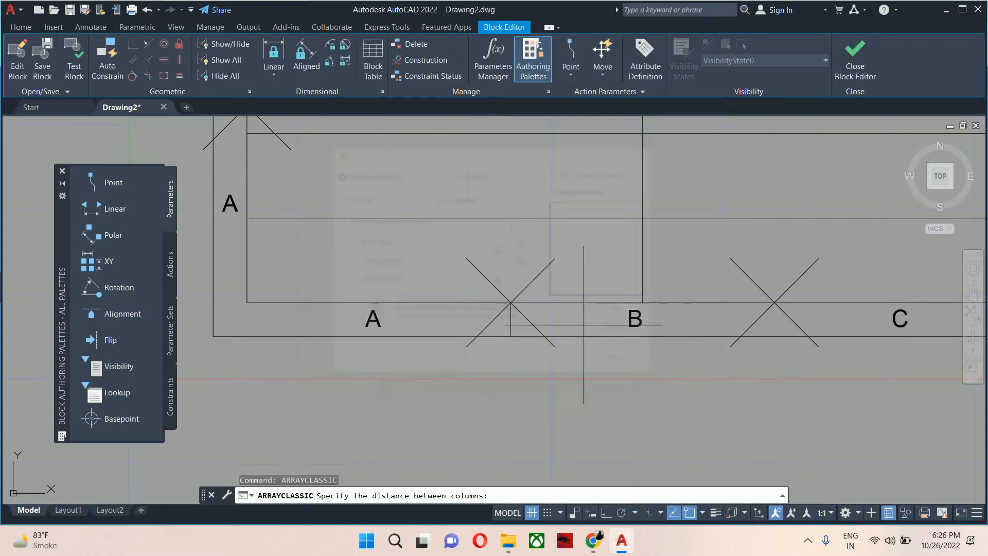
left_click(509, 302)
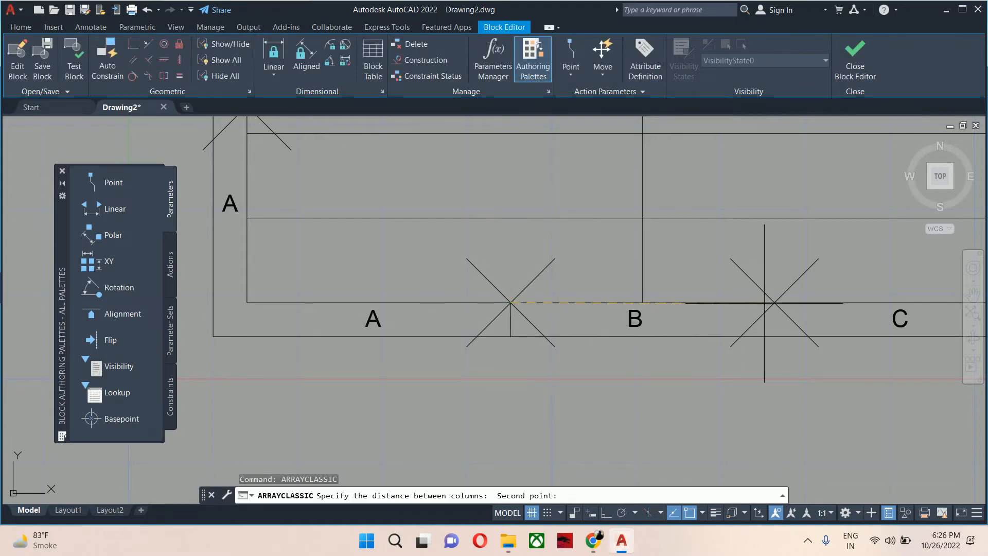
left_click(774, 303)
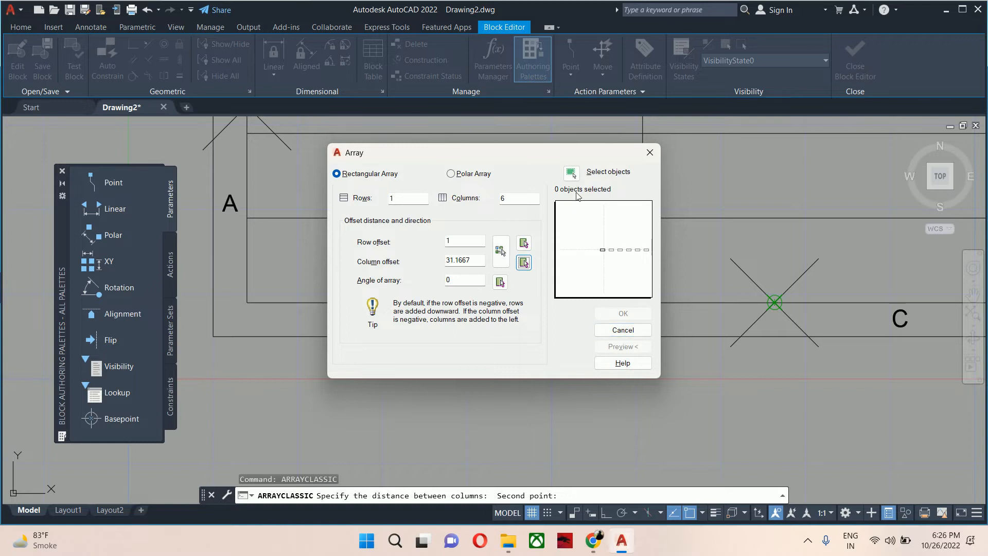
left_click(571, 173)
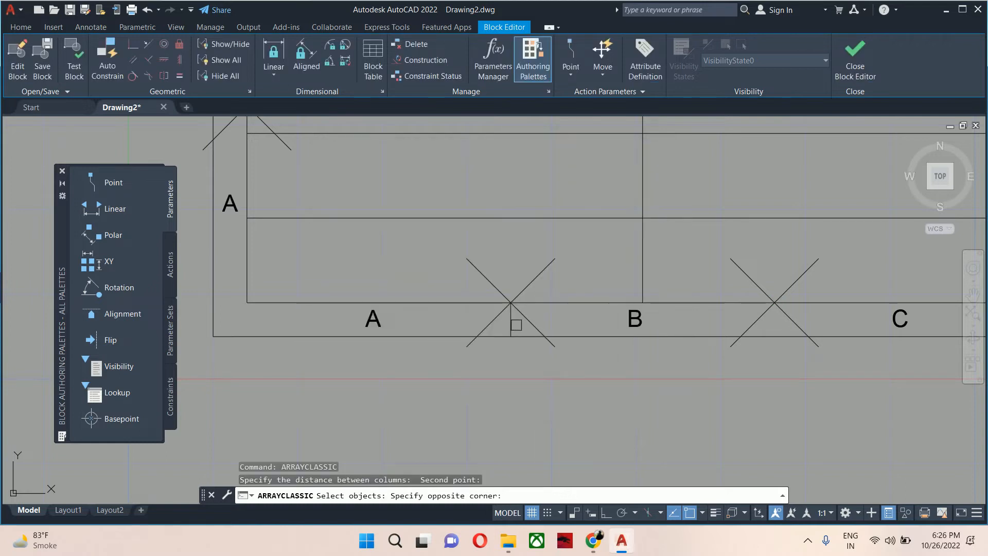
left_click(509, 320)
key("Return")
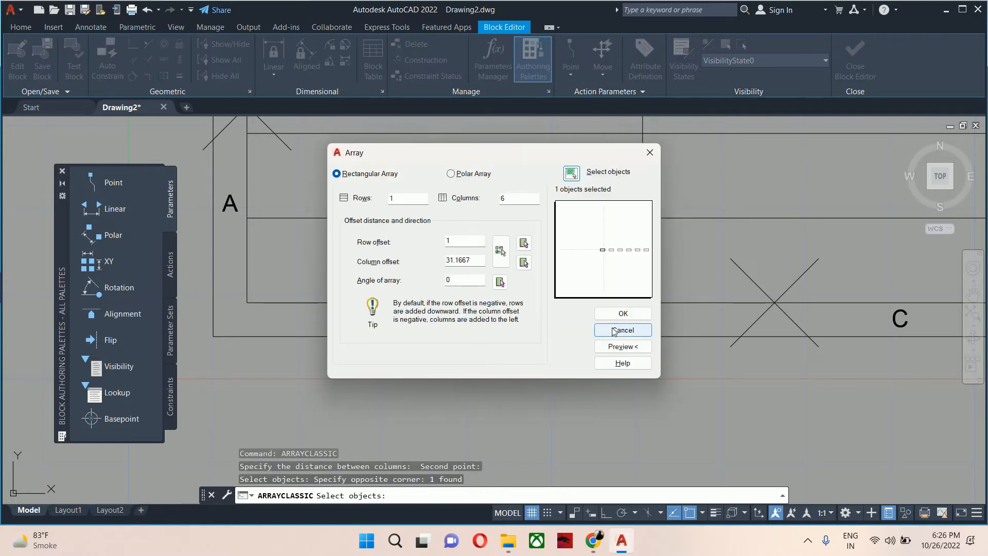
left_click(615, 317)
Delete the division marker at the right end of the bottom margin.
scroll(615, 319, "down", 4)
middle_click_drag(615, 323, 514, 330)
scroll(633, 326, "up", 2)
key("Escape")
key("Escape")
scroll(782, 320, "up", 4)
left_click(772, 324)
key("Delete")
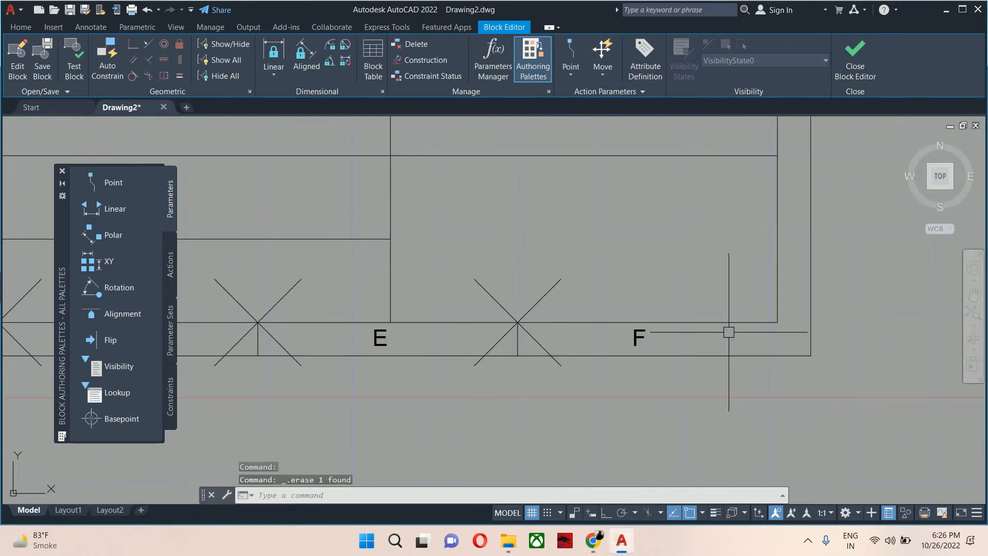
scroll(634, 301, "down", 4)
scroll(634, 301, "down", 5)
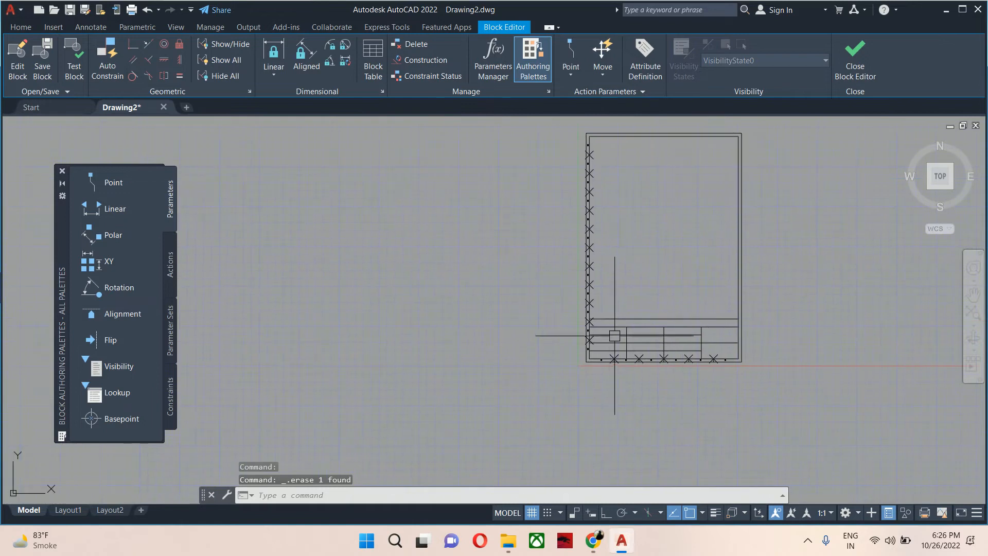
scroll(600, 335, "up", 8)
type("l")
key("Return")
left_click(513, 360)
key("Escape")
key("Escape")
key("Escape")
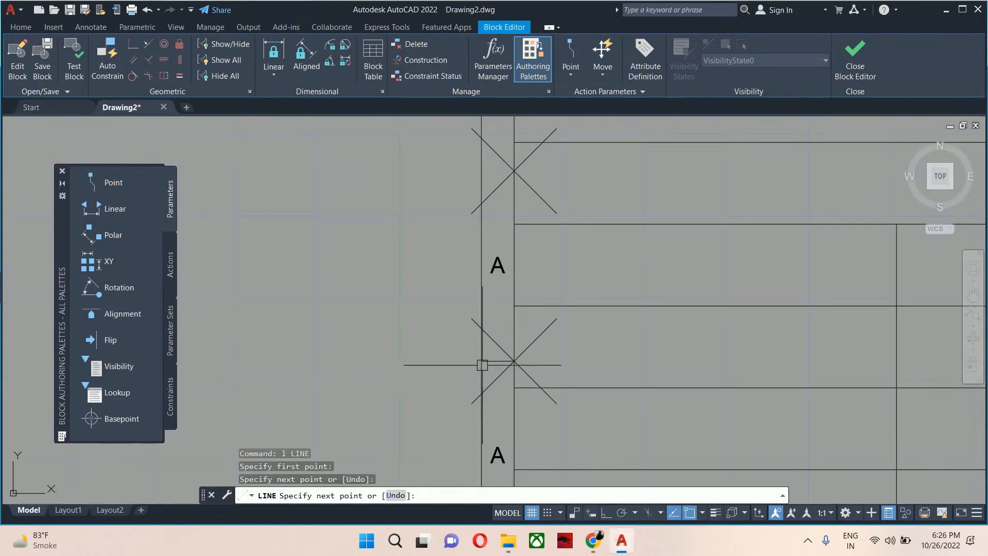
Array the "A" label up the left margin in 11 rows and 1 column with a 23.25 row offset using the classic Array dialog.
scroll(513, 338, "down", 2)
type("arra")
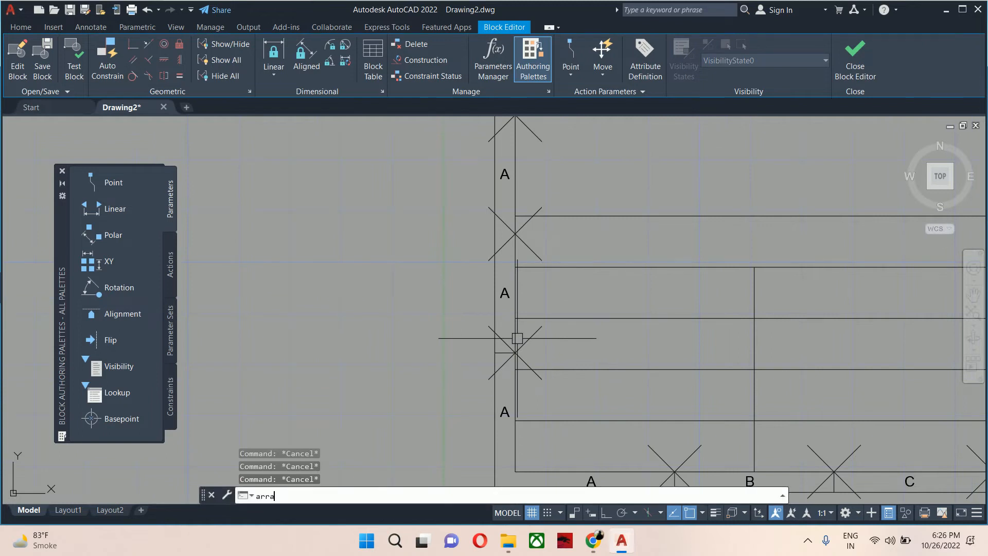
type("yc")
key("Return")
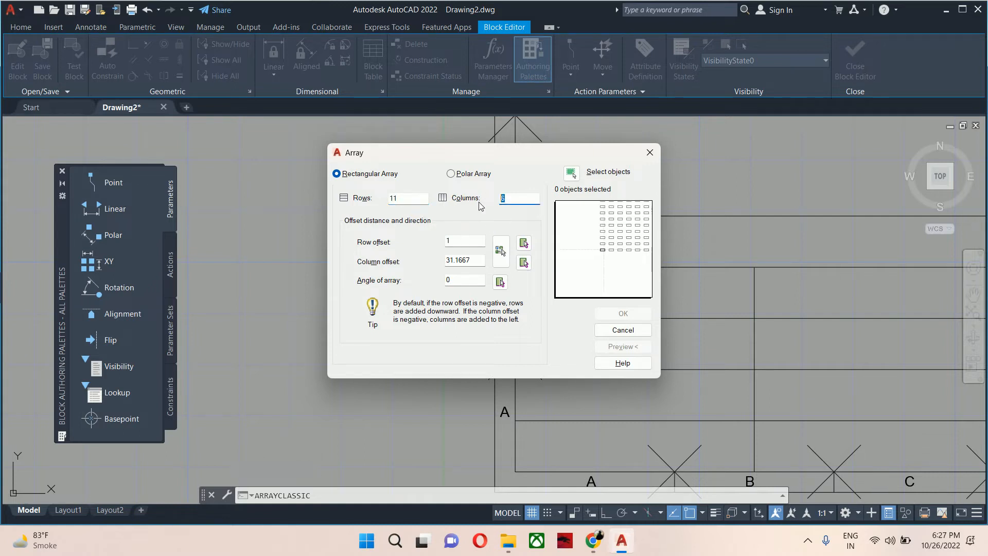
left_click(525, 243)
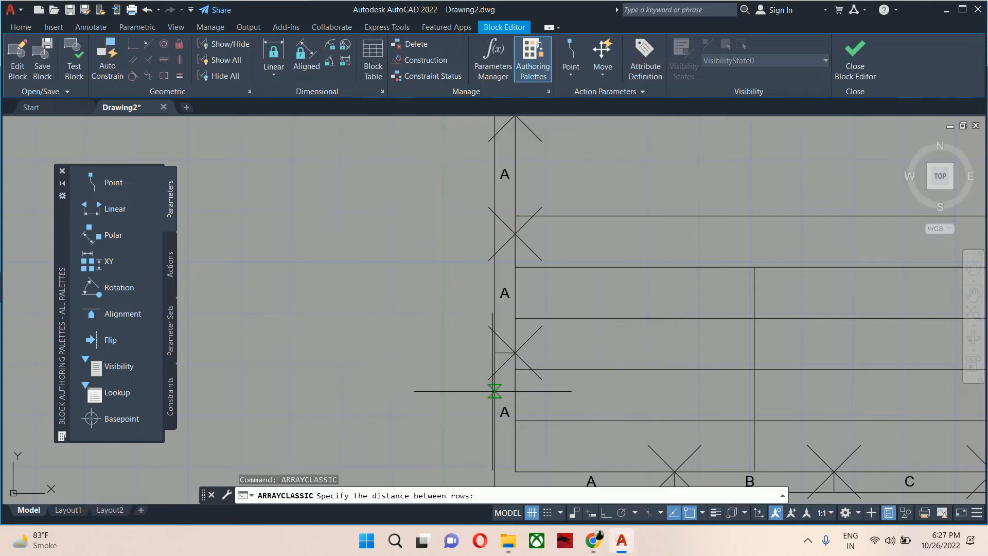
left_click(515, 353)
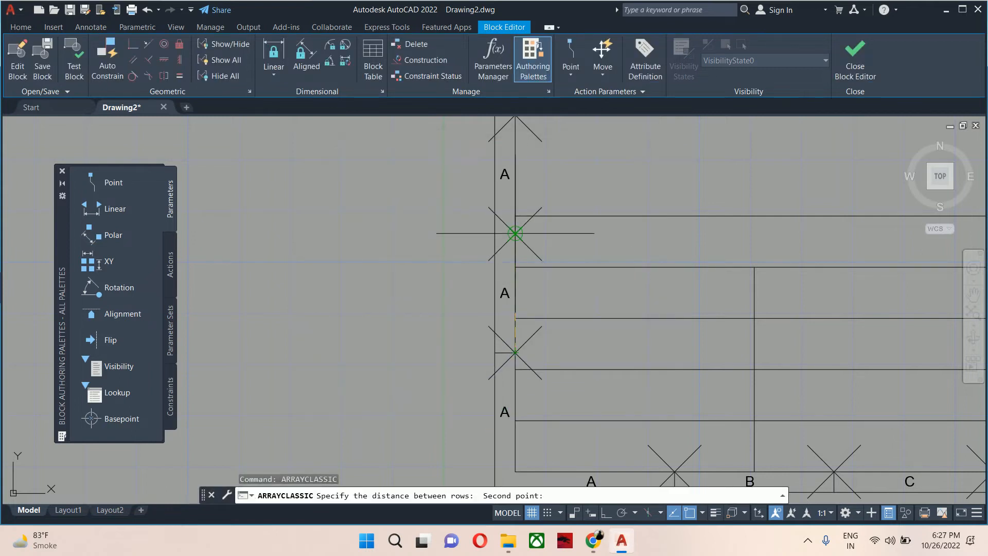
left_click(514, 234)
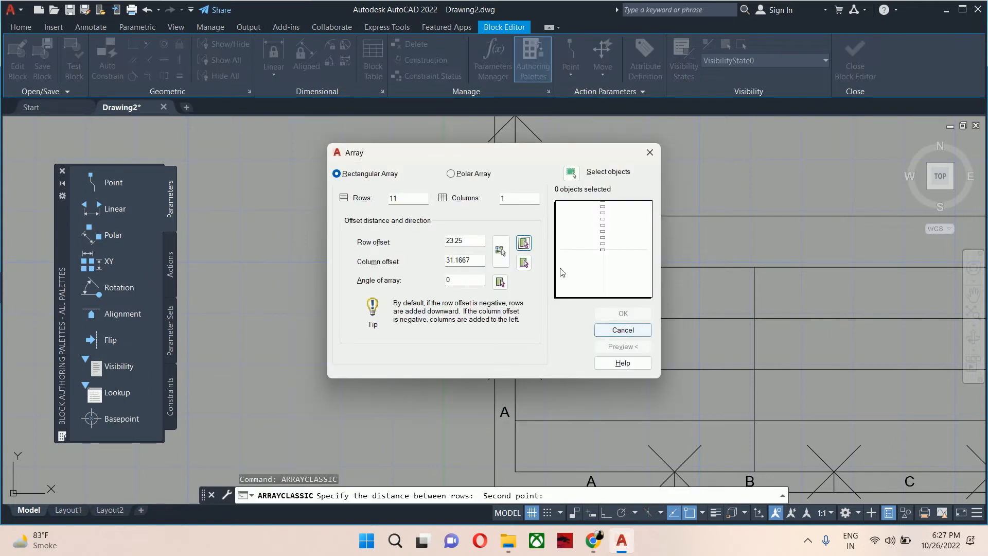
left_click(579, 174)
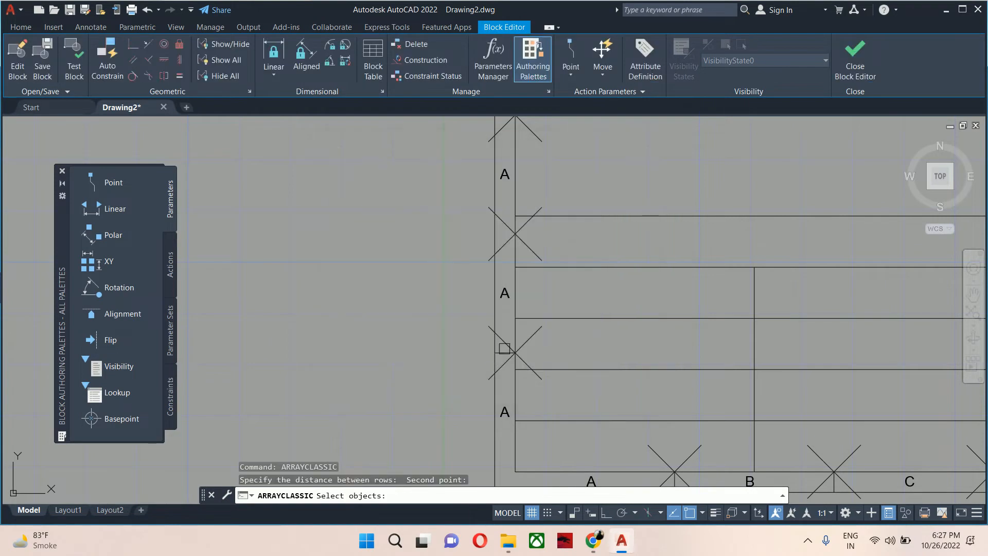
scroll(504, 348, "up", 2)
left_click(503, 351)
key("Return")
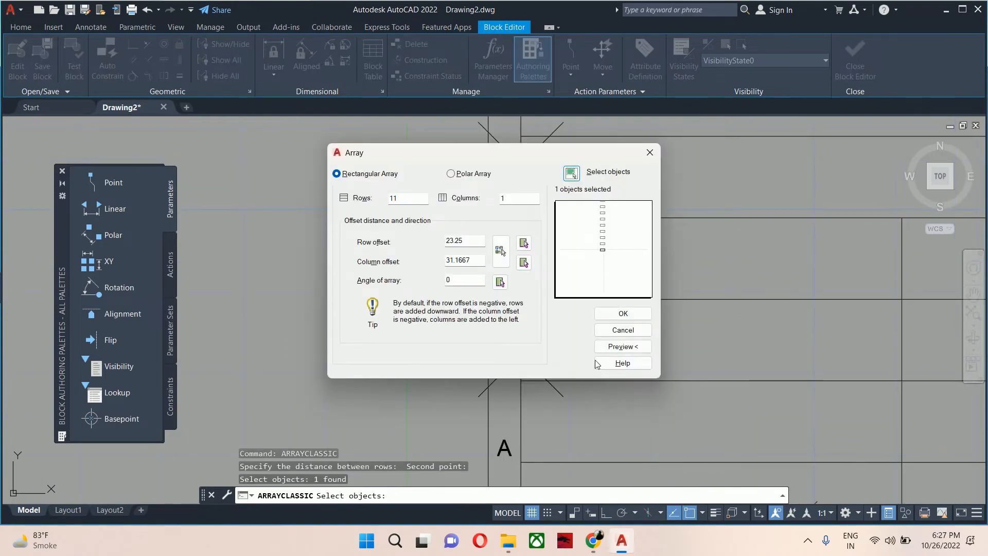
left_click(605, 316)
key("Escape")
scroll(593, 316, "down", 2)
key("Escape")
Select all division point markers with Select Similar and delete them.
left_click(548, 337)
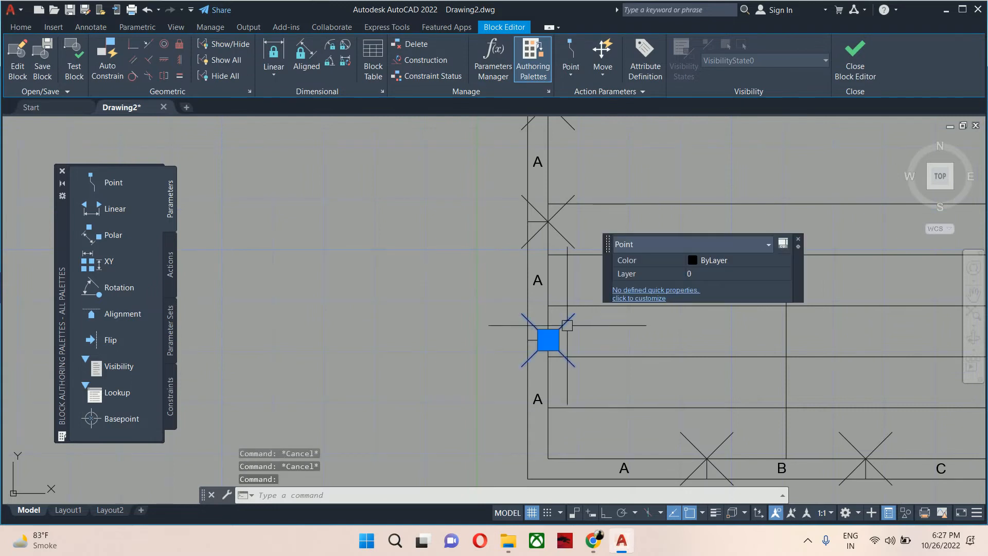
right_click(421, 261)
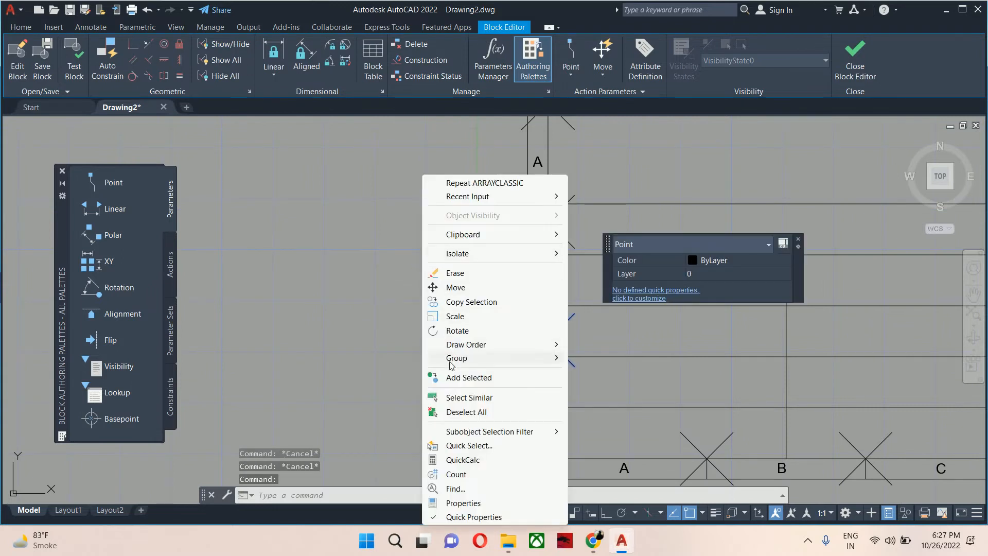
left_click(463, 397)
key("Delete")
scroll(505, 348, "down", 3)
scroll(505, 348, "up", 5)
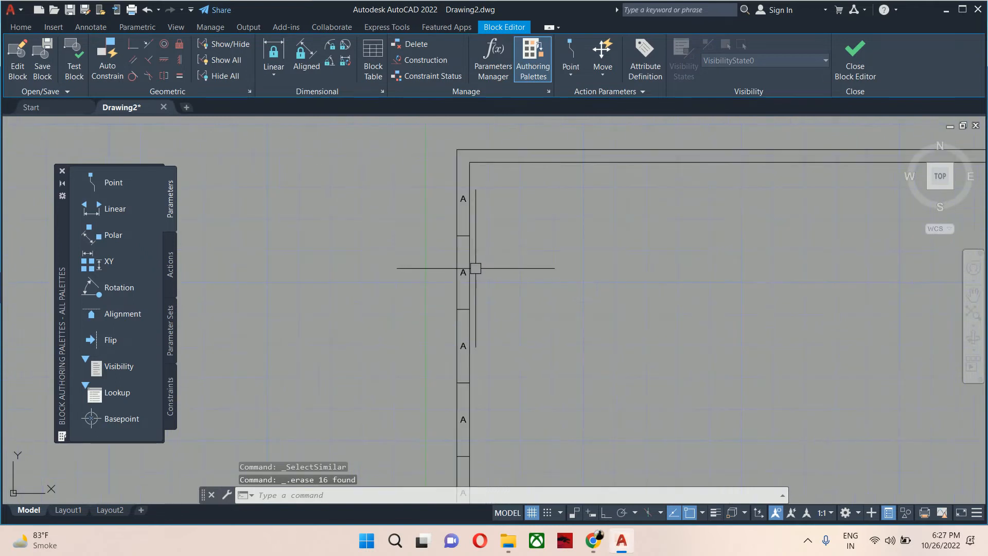
scroll(474, 315, "down", 3)
scroll(467, 415, "up", 3)
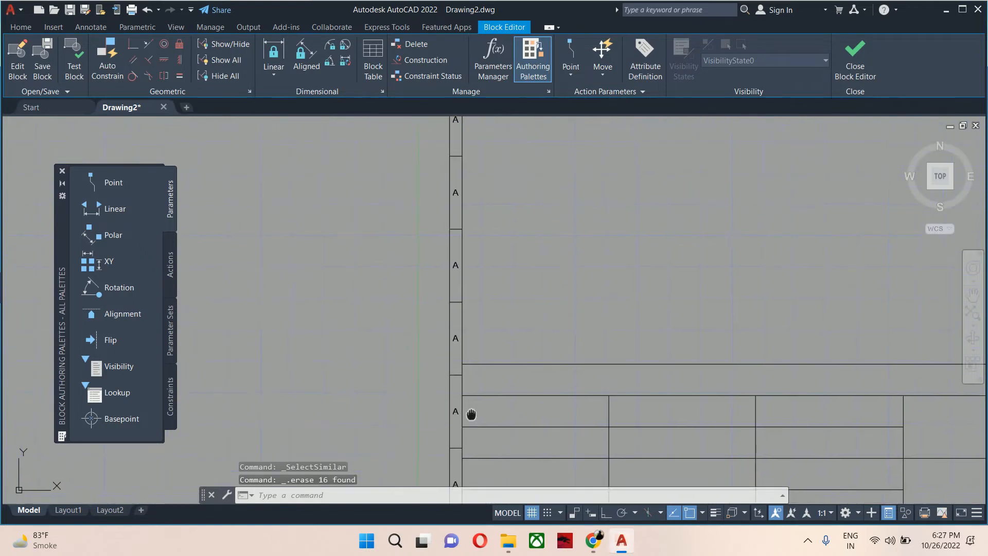
scroll(466, 419, "up", 2)
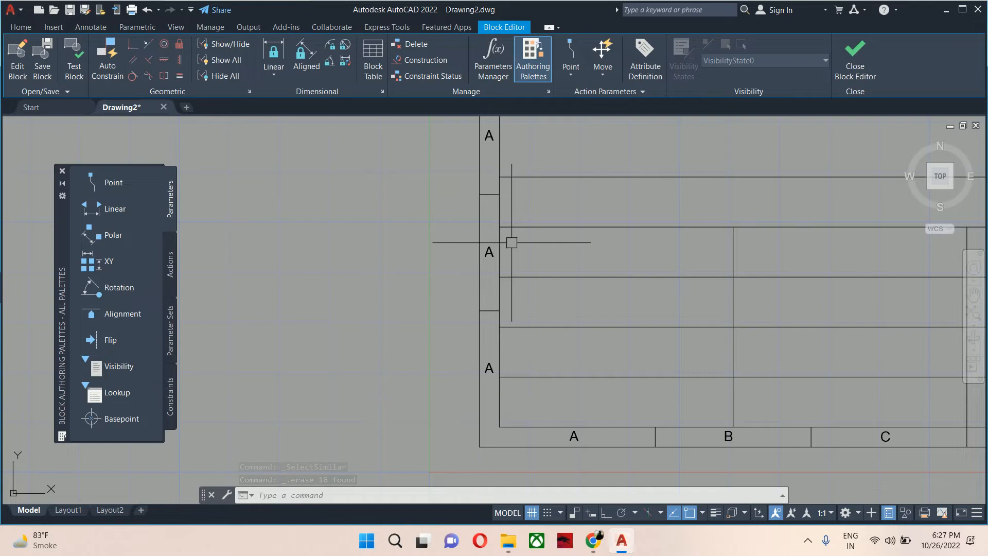
type("COnt")
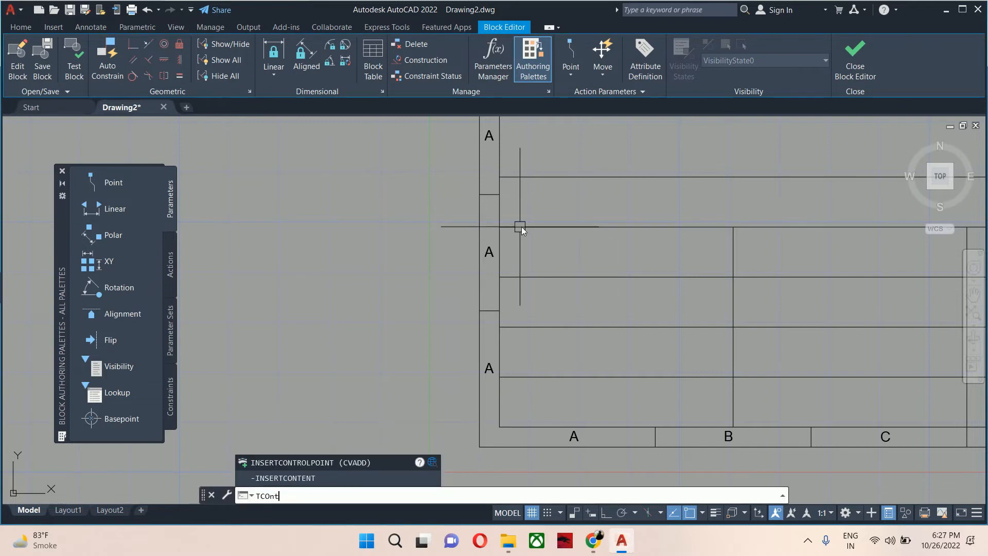
key("Return")
scroll(478, 410, "up", 2)
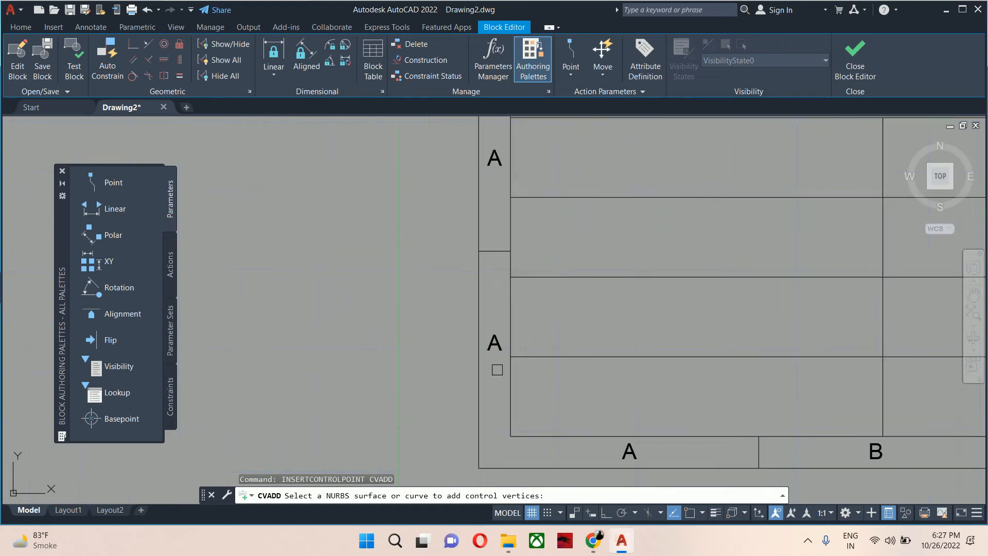
key("Escape")
Renumber the 12 left-margin labels sequentially from 1 with increment 1, sorted by Y, overwriting the text using TCOUNT.
type("tcount")
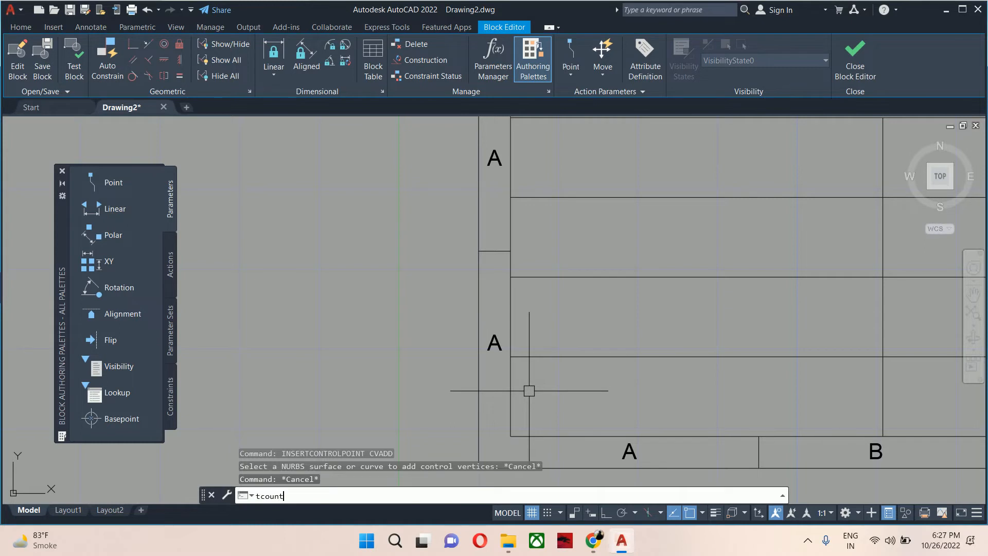
key("Return")
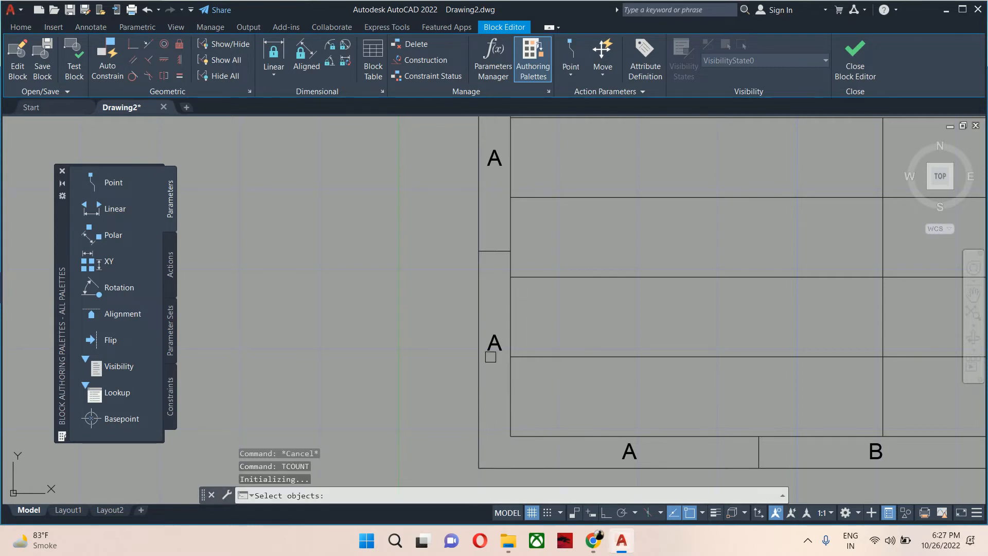
left_click(536, 390)
scroll(503, 335, "down", 6)
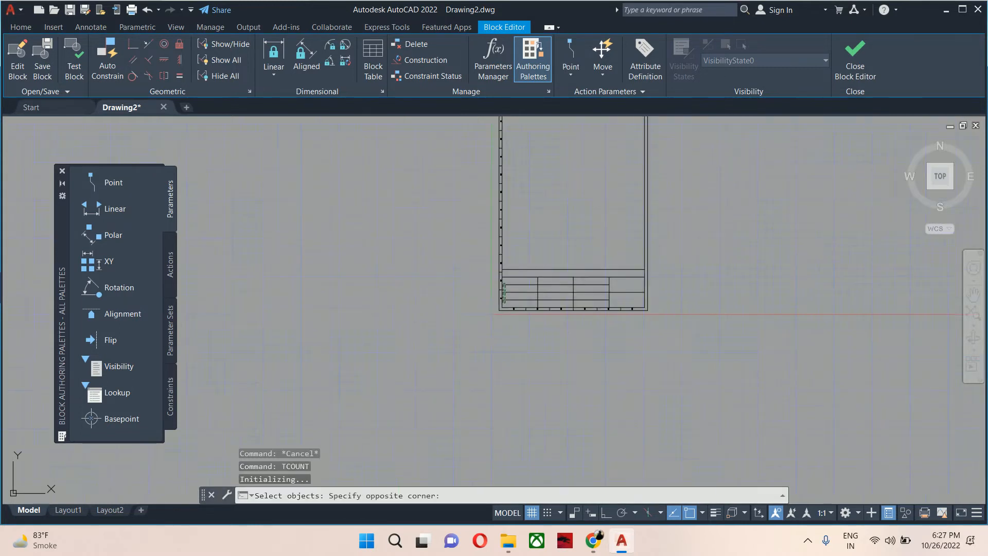
left_click(468, 210)
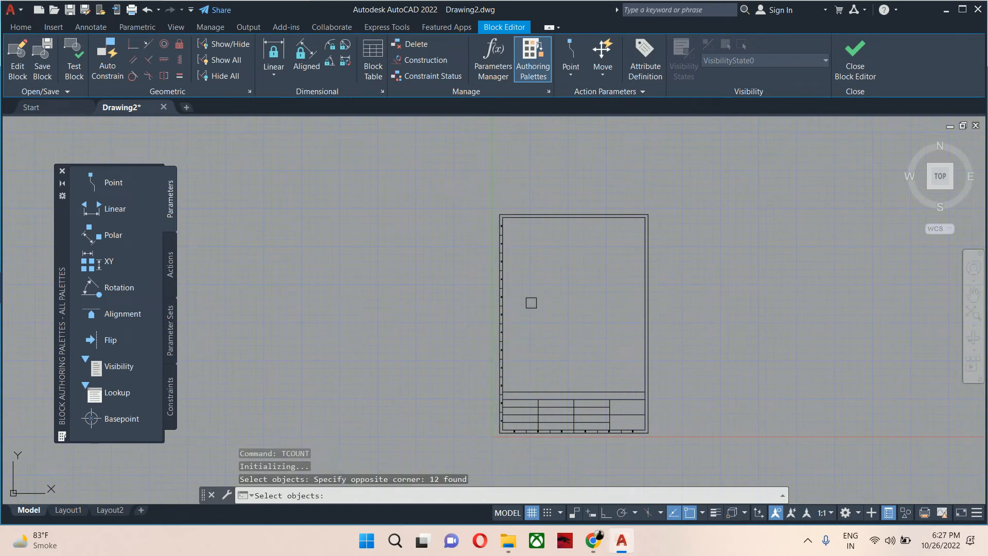
key("Return")
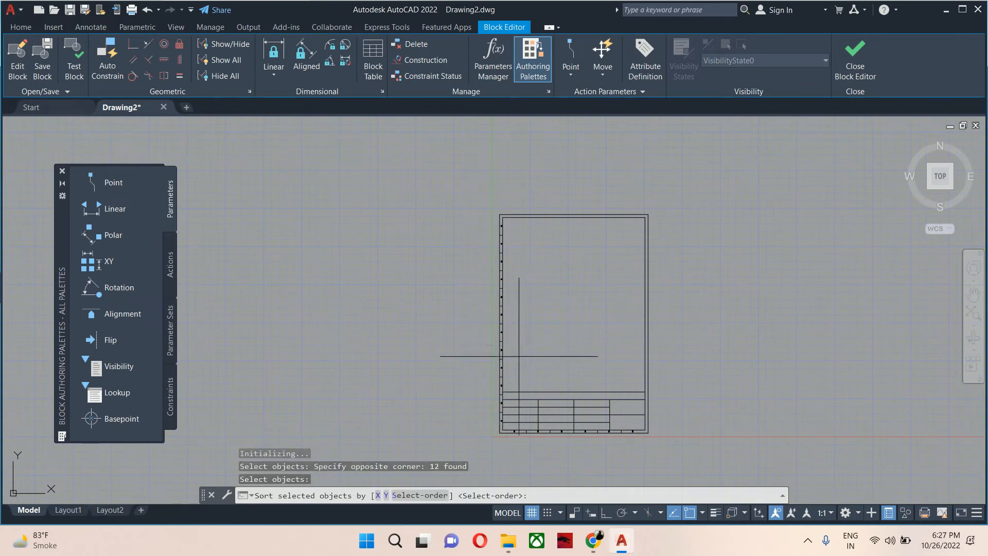
middle_click_drag(529, 370, 550, 265)
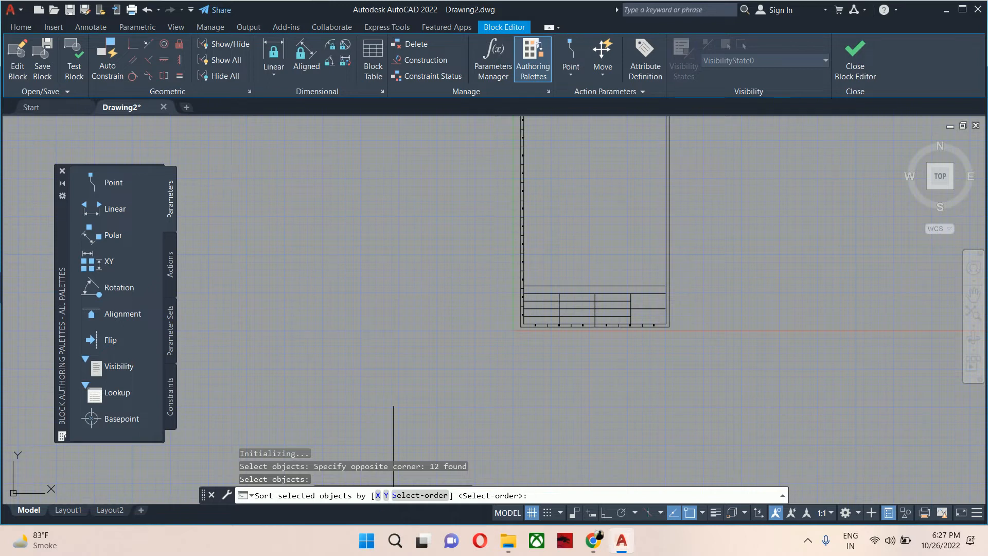
left_click(390, 498)
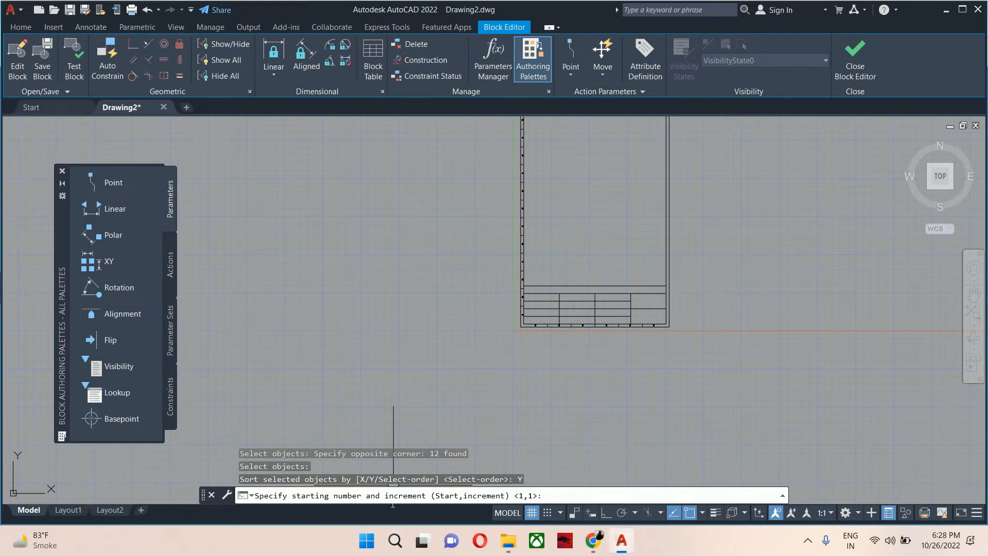
key("Return")
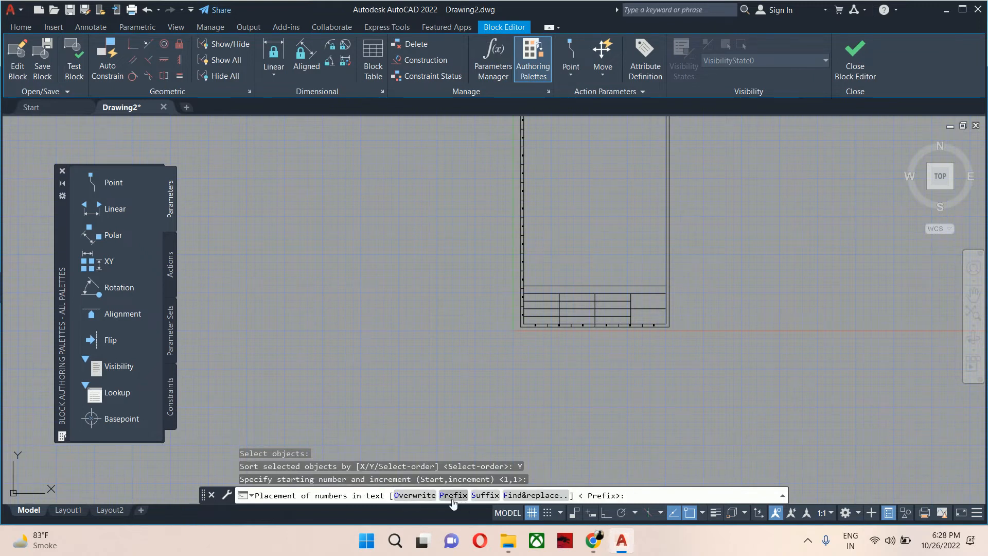
type("O")
key("Return")
scroll(532, 280, "up", 5)
scroll(496, 310, "down", 5)
middle_click_drag(491, 355, 494, 450)
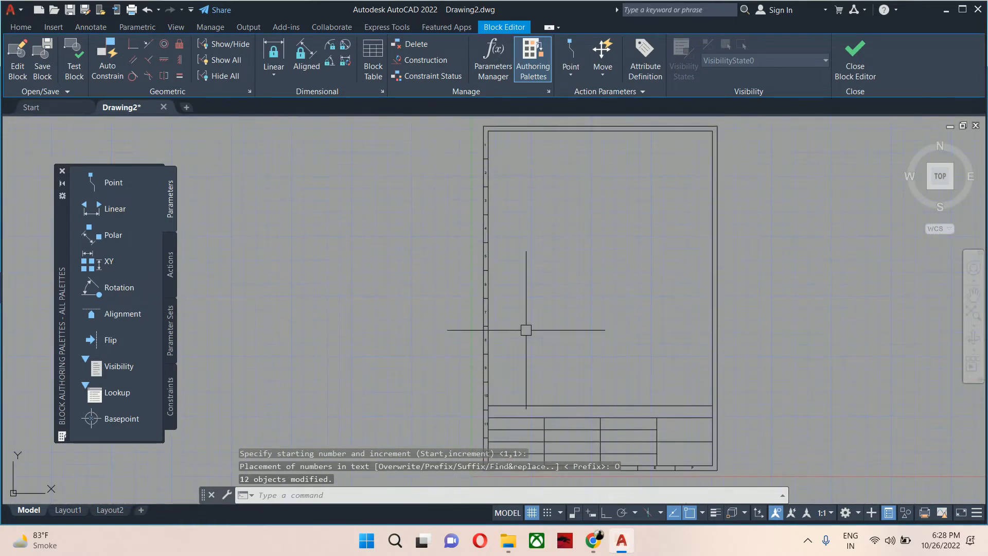
Mirror the numbered left-margin labels and their dividers across the sheet's vertical centre line to the right margin, keeping the originals.
type("mi")
key("Return")
middle_click_drag(470, 434, 476, 426)
scroll(459, 337, "down", 2)
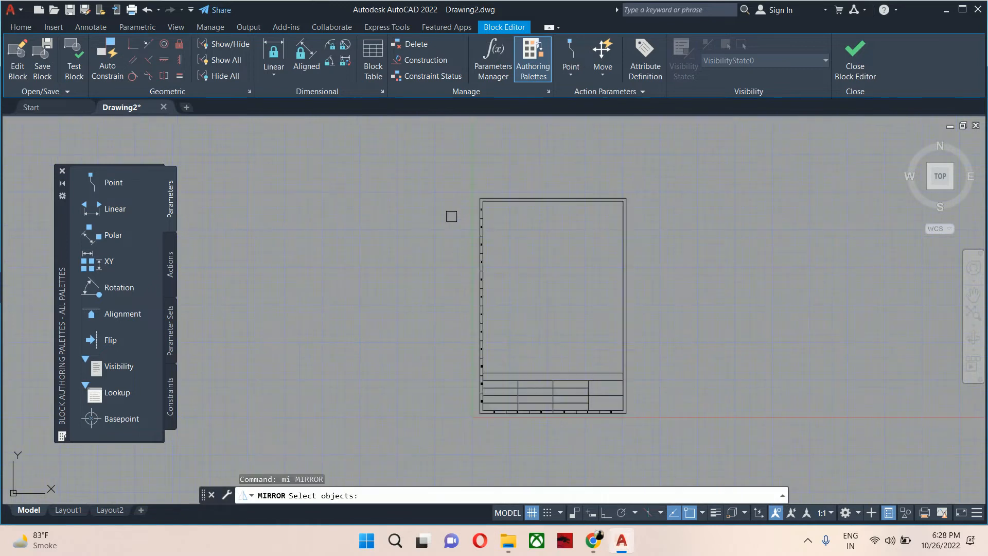
left_click(428, 182)
left_click(495, 442)
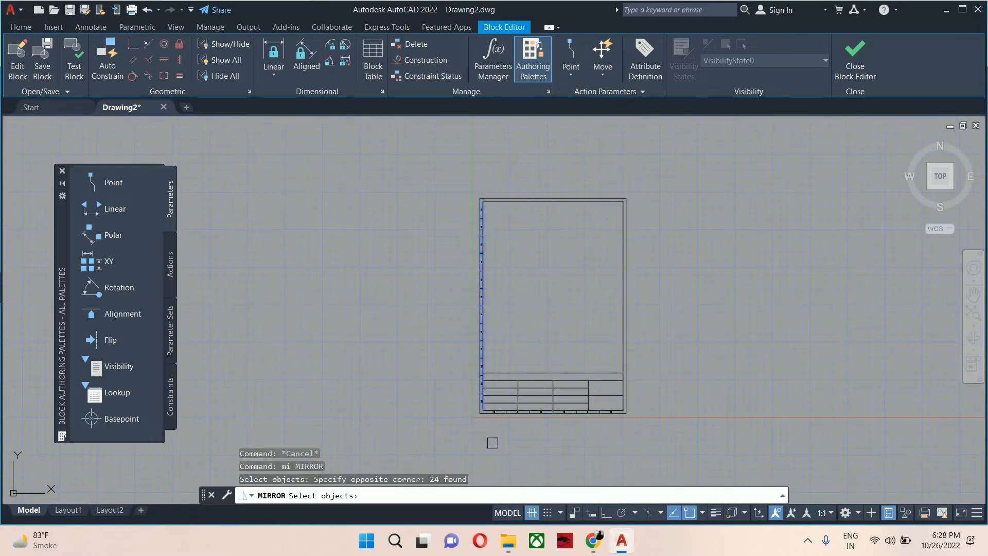
key("Return")
scroll(566, 182, "up", 2)
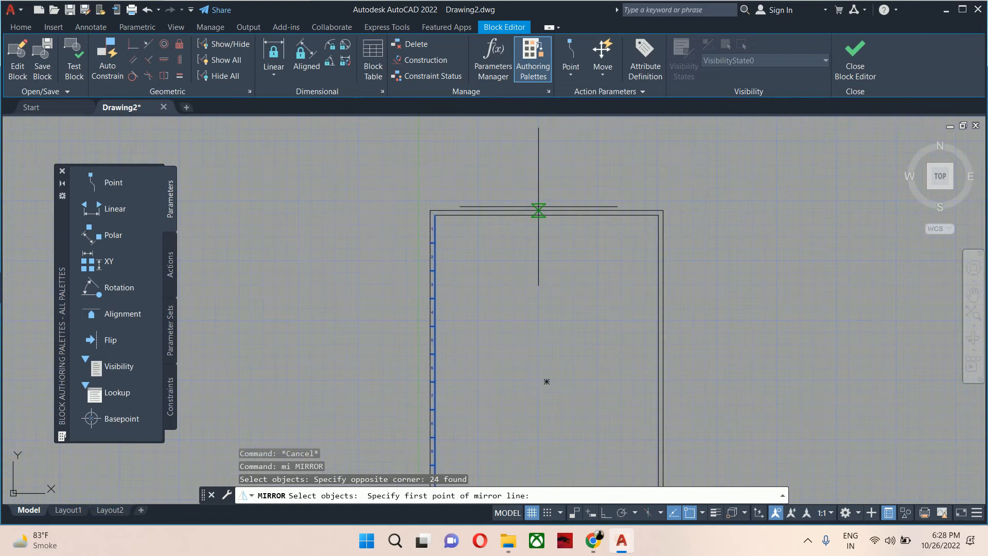
left_click(546, 211)
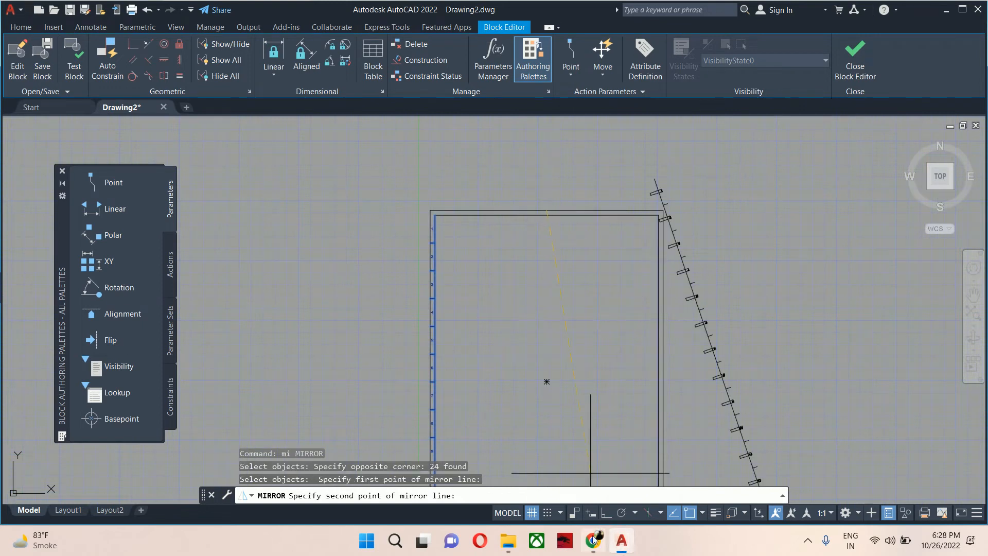
left_click(604, 516)
left_click(590, 307)
key("Return")
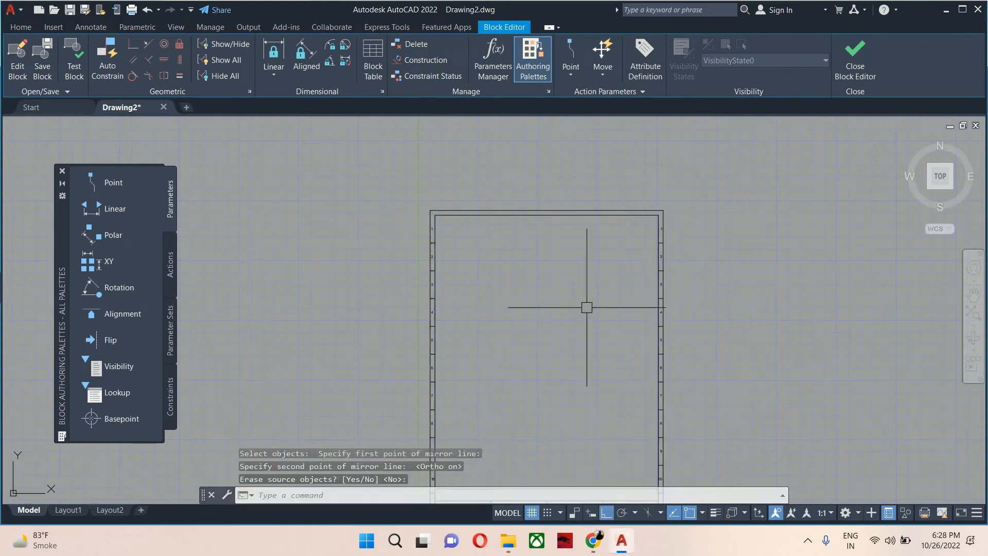
key("Return")
scroll(586, 317, "down", 4)
scroll(517, 334, "up", 4)
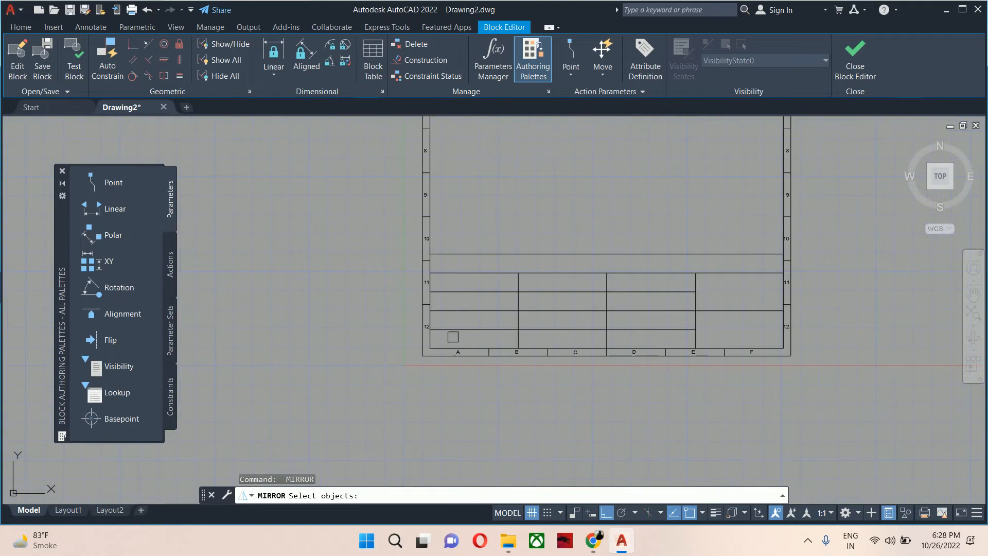
left_click(445, 345)
scroll(600, 410, "down", 3)
left_click(601, 397)
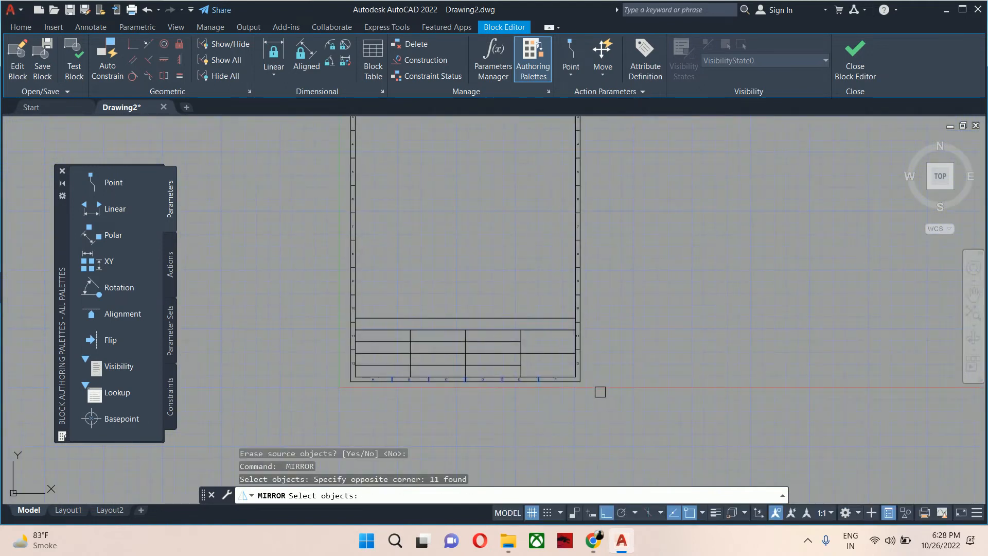
scroll(601, 397, "down", 2)
scroll(592, 365, "up", 5)
key("Return")
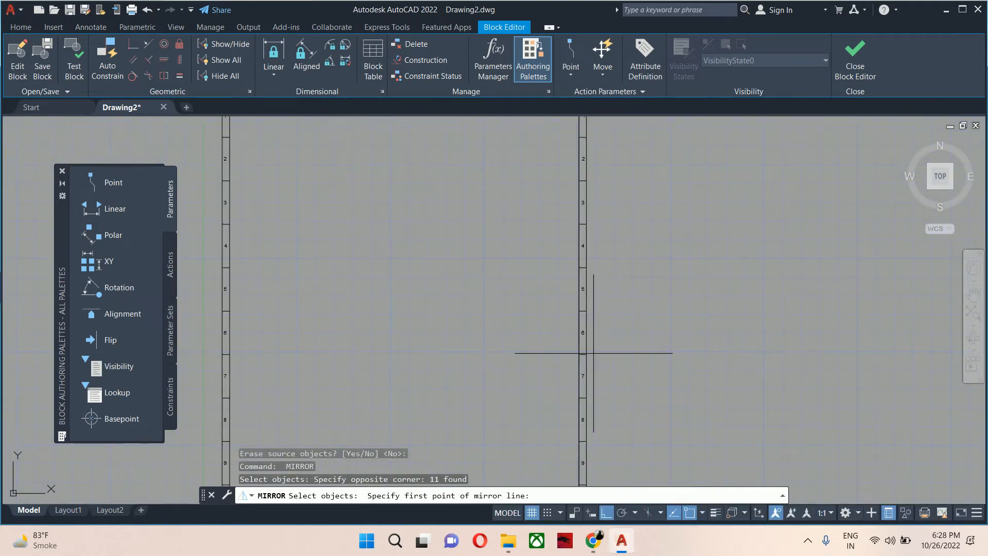
left_click(404, 354)
key("Escape")
key("Escape")
Examine the numbered and lettered zone labels along the sheet's margins.
scroll(469, 313, "down", 4)
scroll(462, 301, "up", 4)
scroll(457, 365, "up", 4)
scroll(461, 364, "down", 4)
mouse_move(546, 337)
middle_mouse_down()
mouse_move(558, 240)
mouse_move(612, 157)
middle_mouse_up()
middle_click_drag(670, 391, 671, 267)
scroll(696, 358, "up", 2)
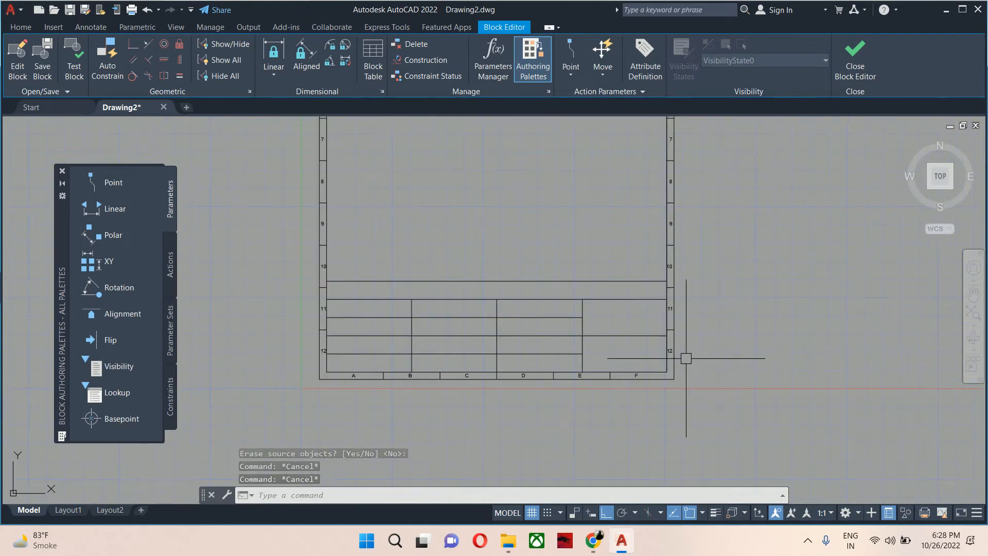
scroll(681, 352, "up", 4)
scroll(659, 303, "down", 4)
middle_click_drag(635, 275, 616, 415)
middle_click_drag(564, 279, 581, 313)
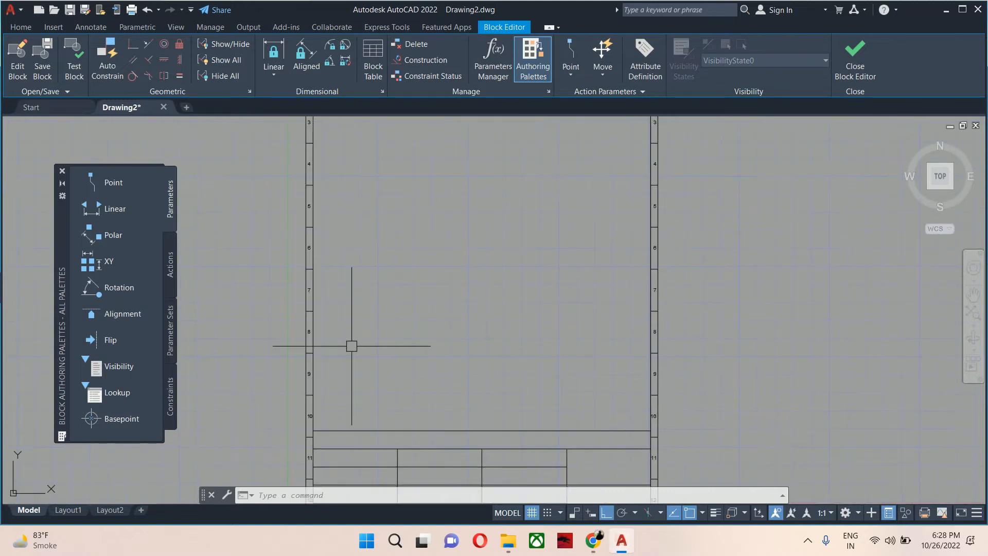
scroll(417, 332, "down", 2)
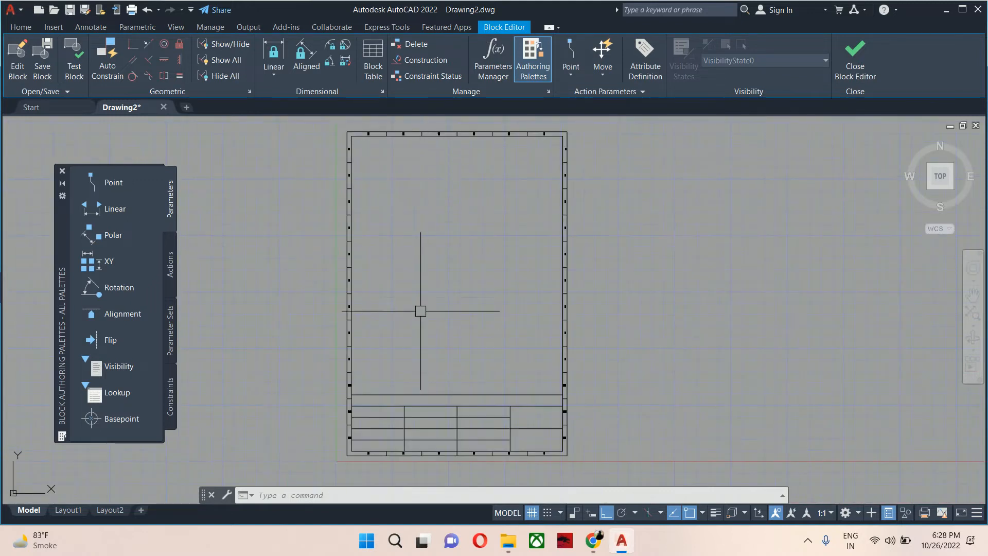
mouse_move(540, 382)
middle_mouse_down()
mouse_move(599, 375)
mouse_move(646, 336)
middle_mouse_up()
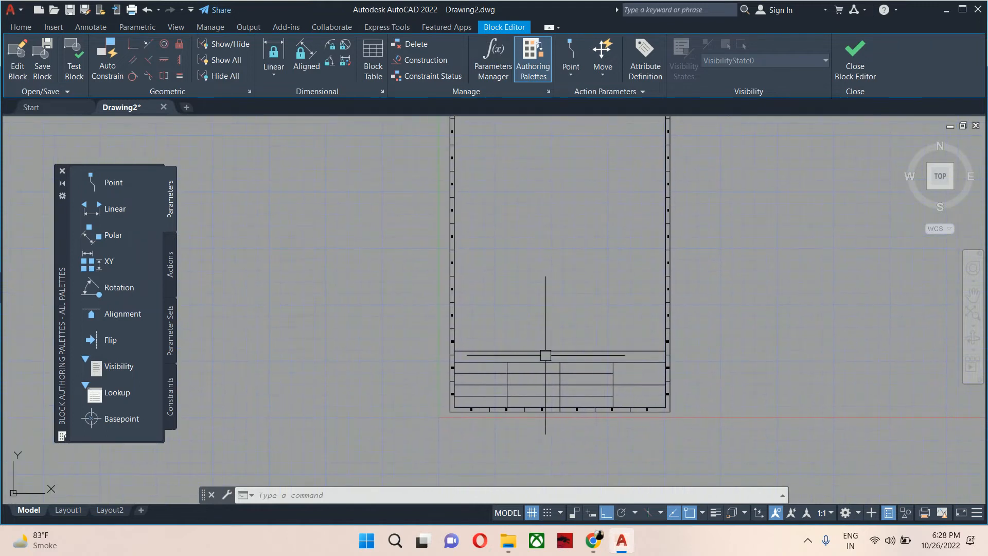
Start a multiline text box spanning the full-width strip at the top of the title block.
middle_click_drag(538, 348, 540, 405)
scroll(535, 318, "up", 4)
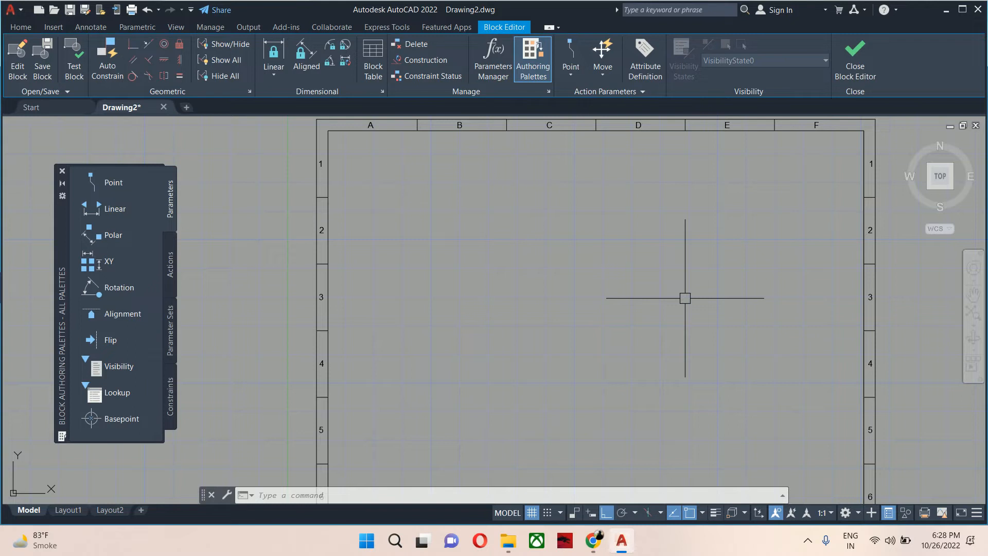
scroll(644, 339, "down", 3)
mouse_move(616, 380)
middle_mouse_down()
mouse_move(601, 356)
mouse_move(573, 173)
middle_mouse_up()
scroll(574, 296, "up", 3)
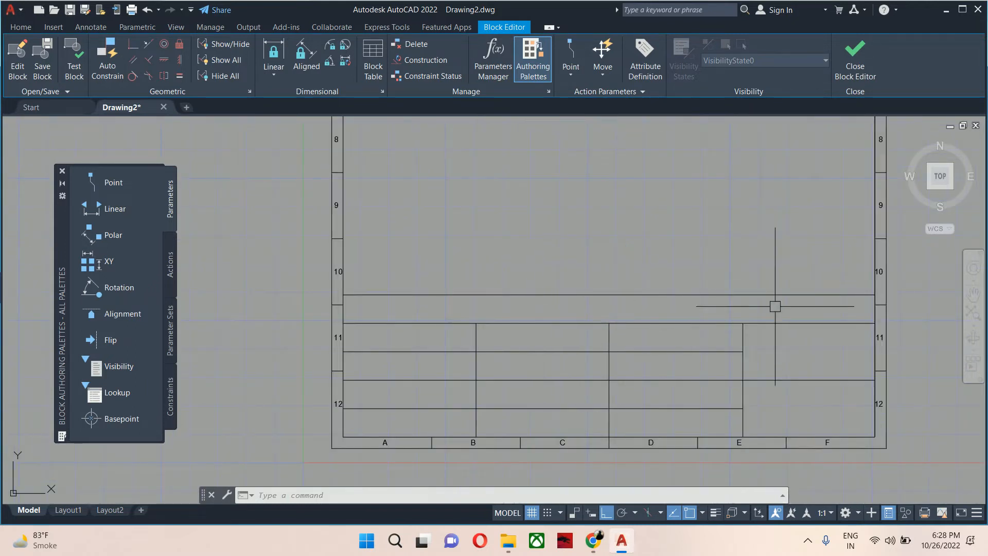
key("Escape")
key("Escape")
key("Escape")
type("t")
key("Return")
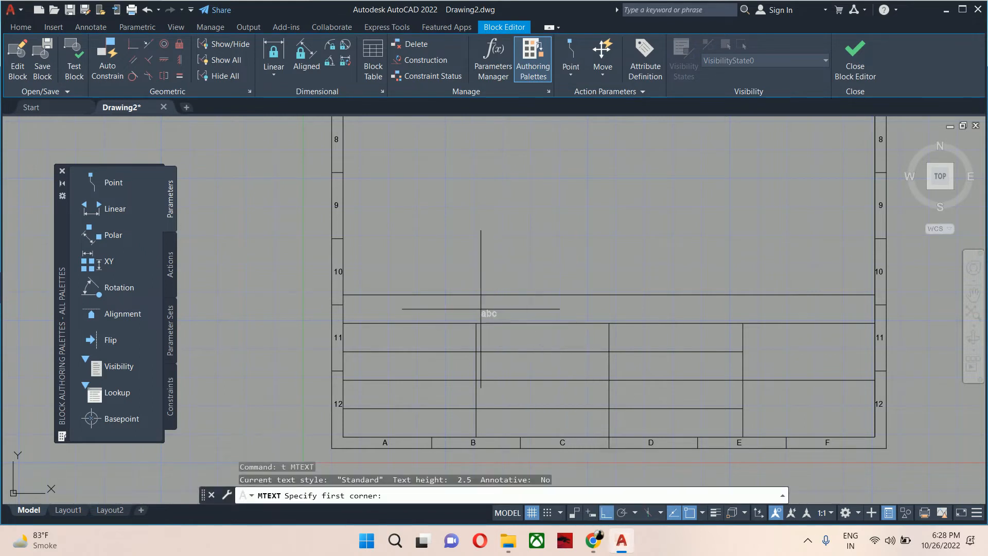
scroll(463, 298, "up", 3)
middle_click_drag(463, 298, 369, 296)
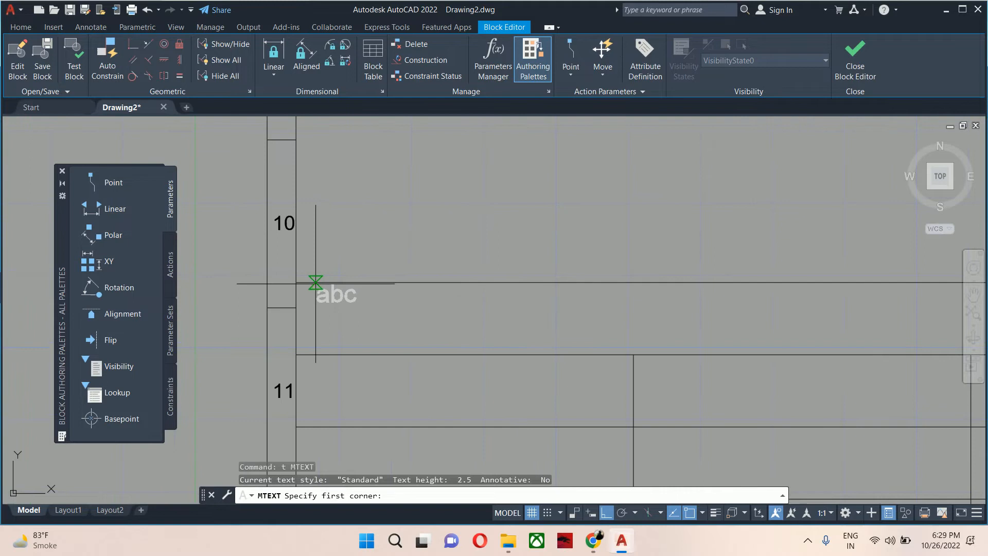
left_click(296, 282)
scroll(446, 305, "down", 3)
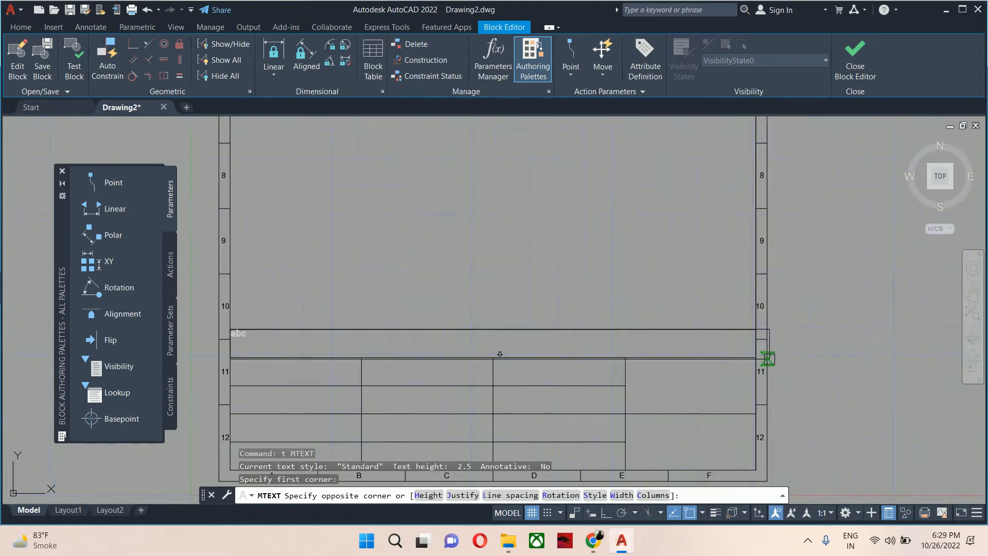
left_click(755, 357)
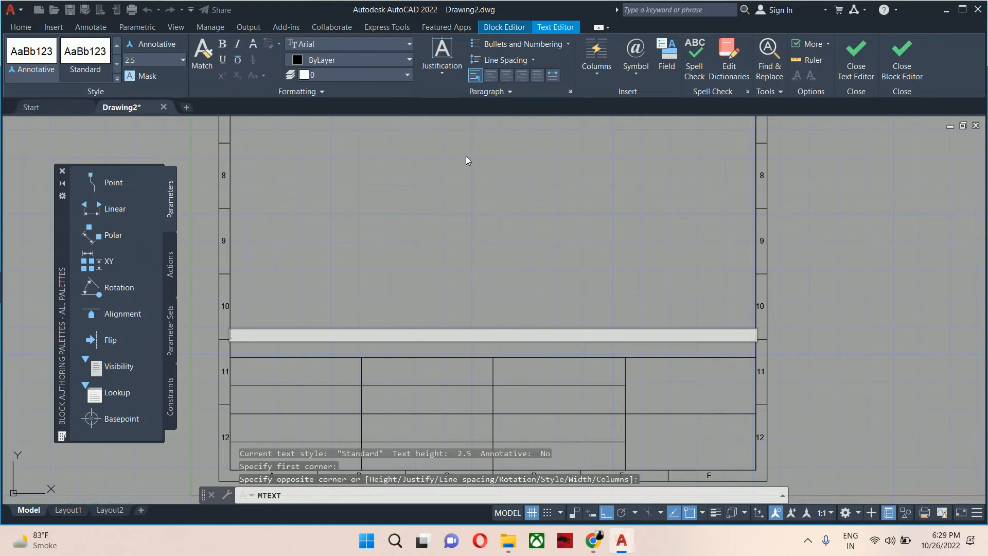
Set the text formatting to underlined, height 6 and centred.
left_click(225, 62)
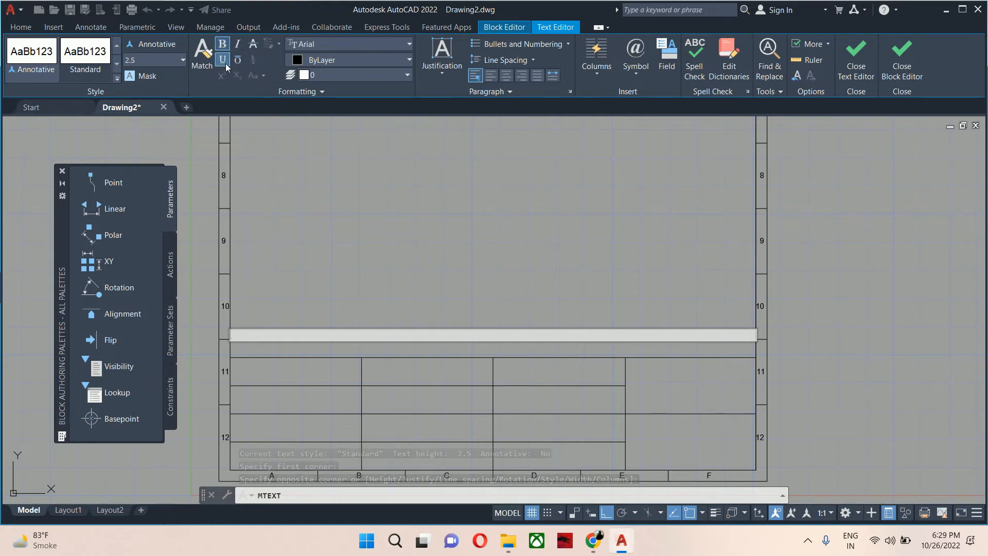
type("5")
key("BackSpace")
type("6")
key("Return")
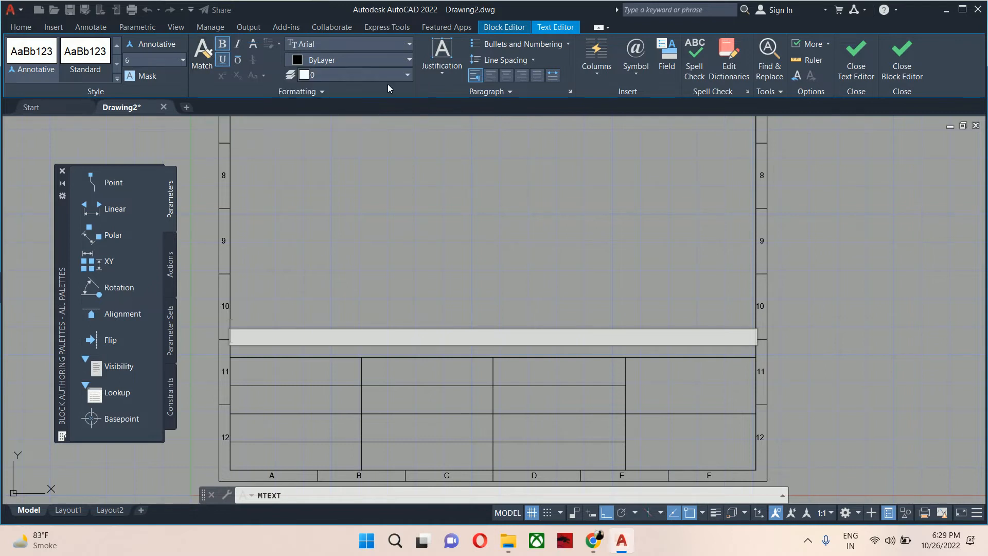
left_click(508, 76)
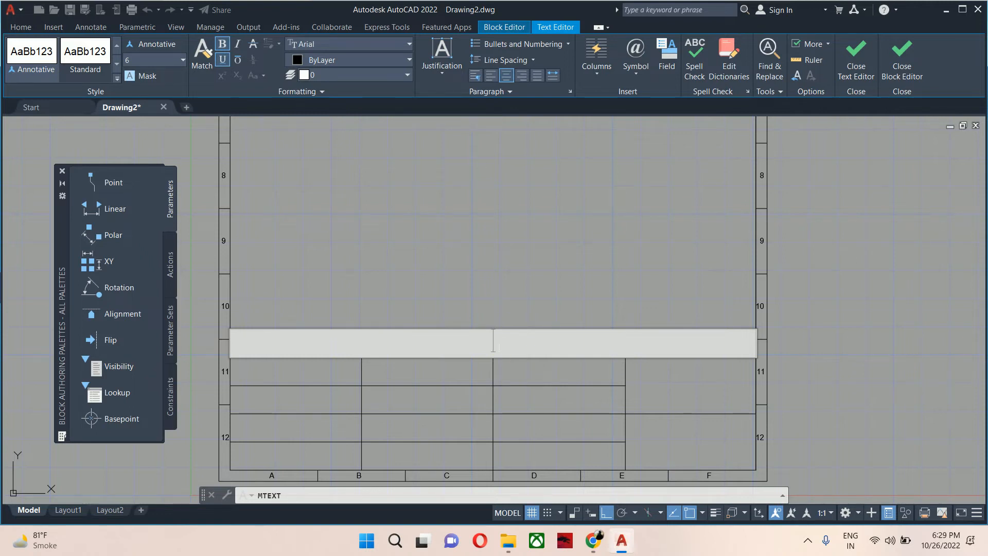
Enter the company title NOTIO GROUPS in the text box.
type("C.PVT.L")
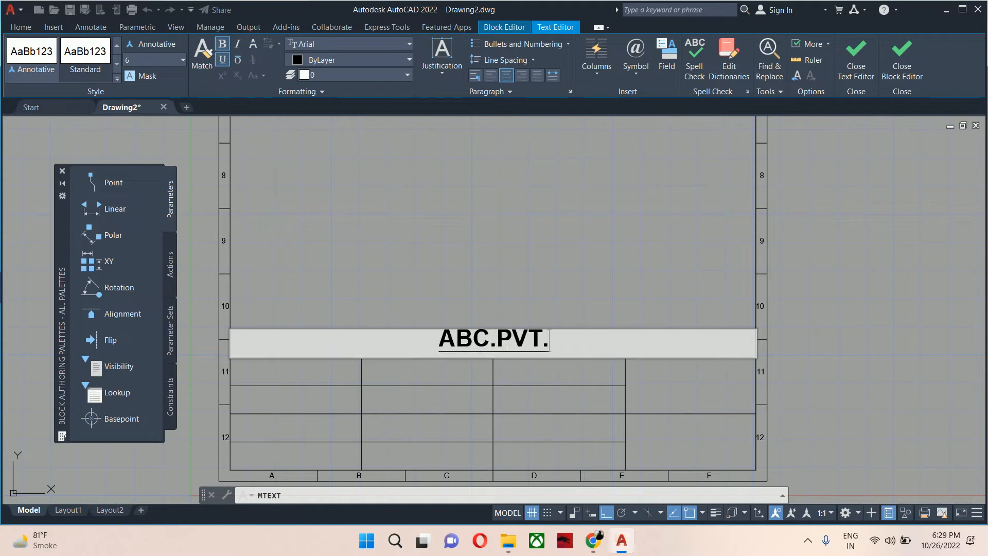
key("BackSpace")
key("BackSpace")
key("BackSpace")
key("BackSpace")
key("BackSpace")
key("BackSpace")
key("BackSpace")
key("BackSpace")
key("BackSpace")
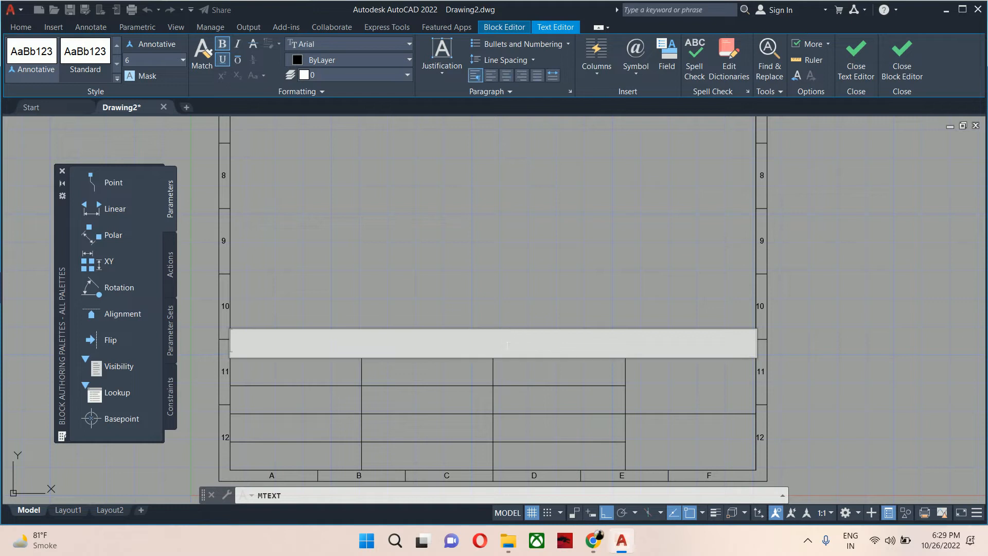
type("NOTIO GROUPS")
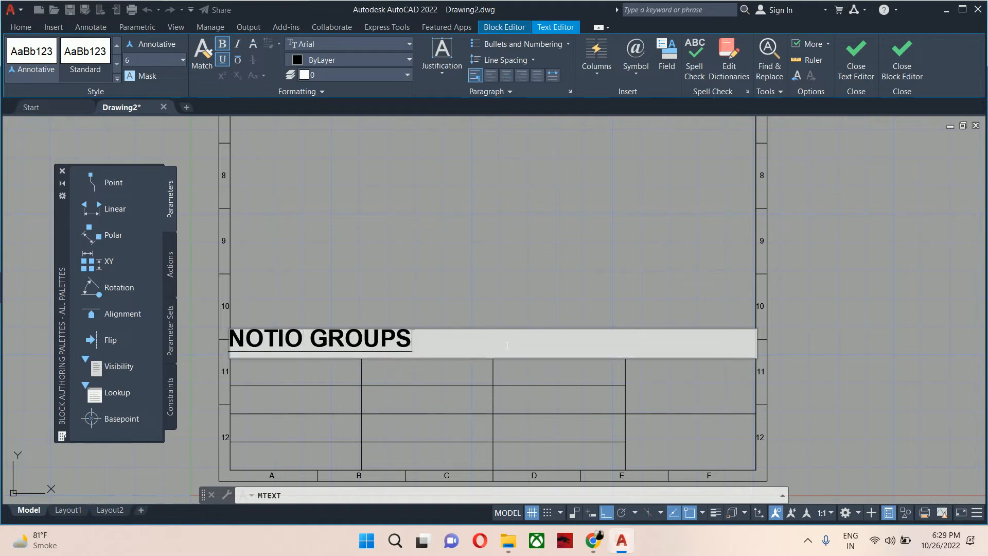
Centre the whole title, set its height to 5, make it italic and close the text editor.
key("ctrl+a")
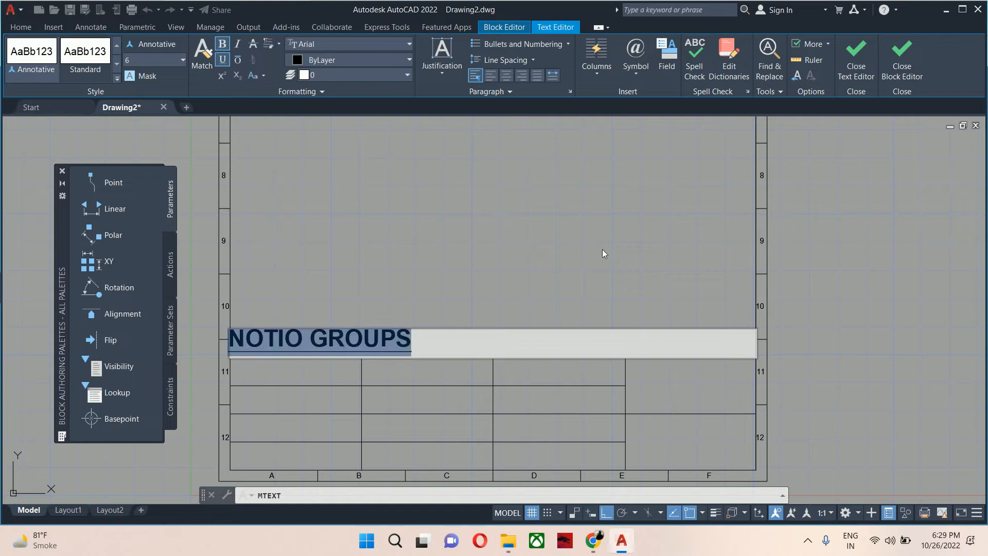
left_click(511, 75)
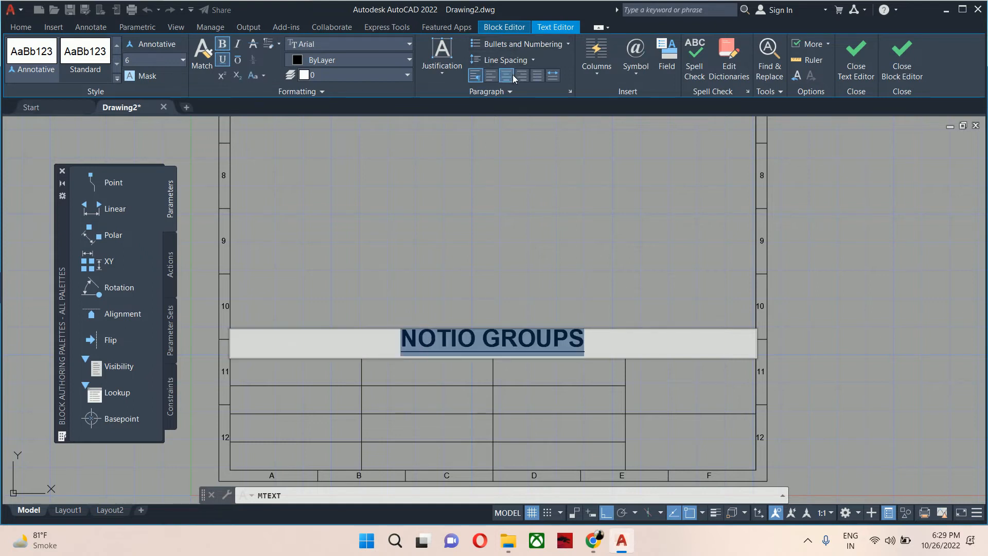
left_click(182, 61)
type("5")
key("Return")
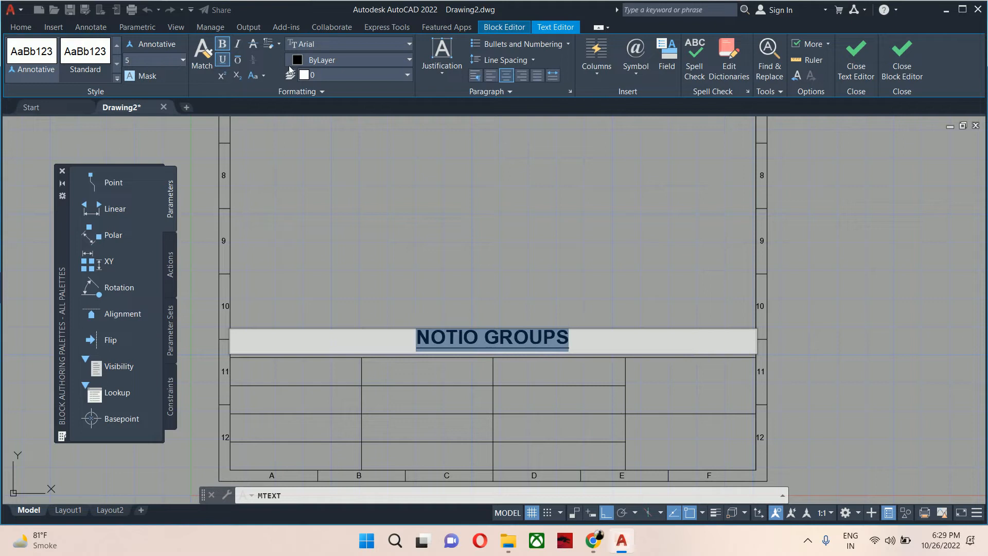
left_click(236, 46)
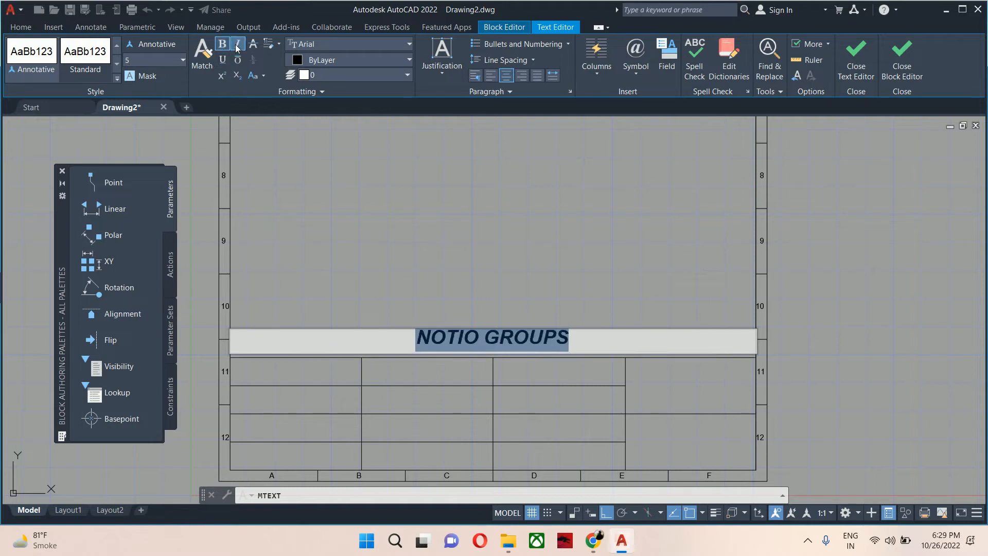
left_click(523, 293)
key("Escape")
key("Escape")
key("Escape")
scroll(503, 343, "up", 4)
middle_click_drag(503, 343, 519, 323)
scroll(518, 323, "down", 2)
type("m")
key("Return")
left_click(489, 309)
key("Return")
left_click(501, 180)
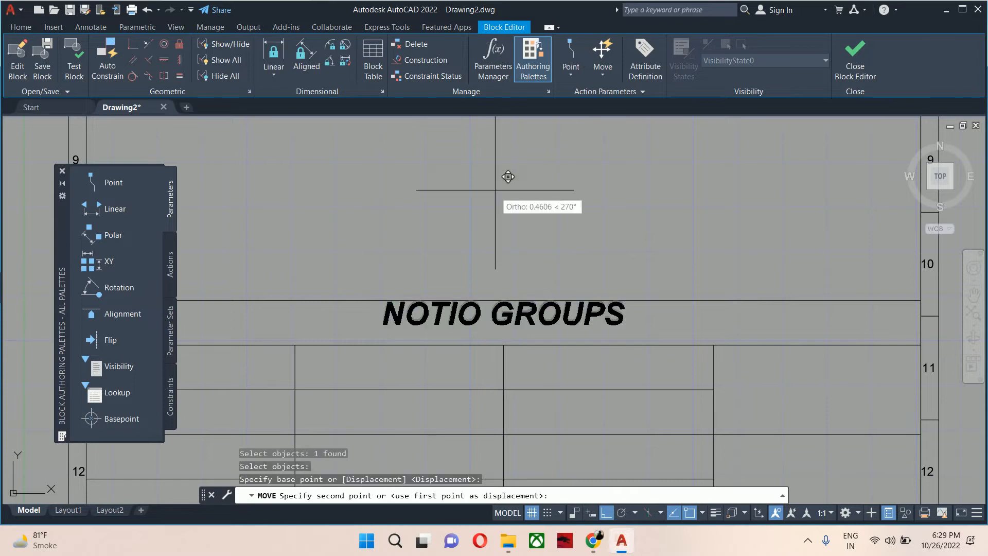
key("Escape")
key("Escape")
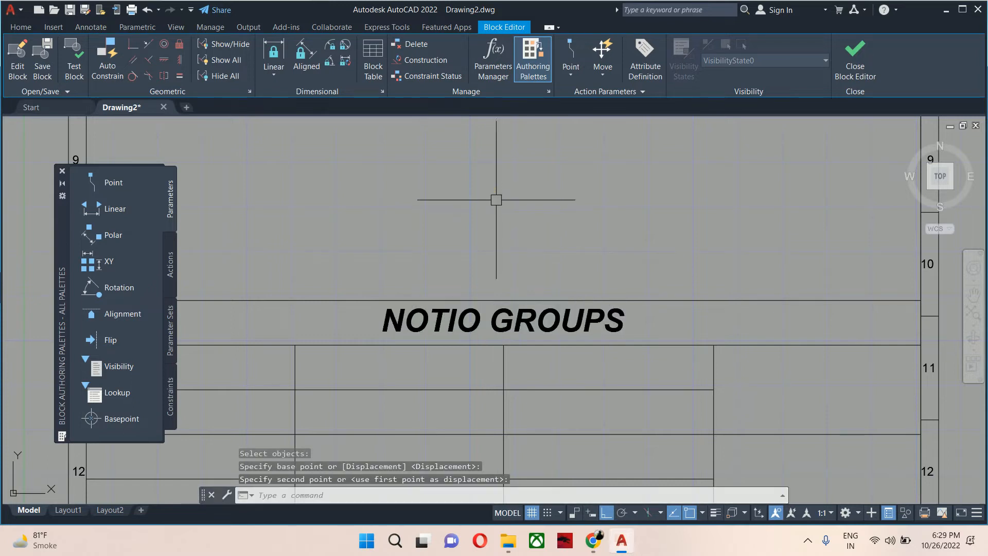
Start a multiline text box in the title block's first cell with text height 3.
scroll(510, 211, "down", 2)
mouse_move(576, 322)
middle_mouse_down()
mouse_move(631, 343)
mouse_move(750, 283)
middle_mouse_up()
key("Escape")
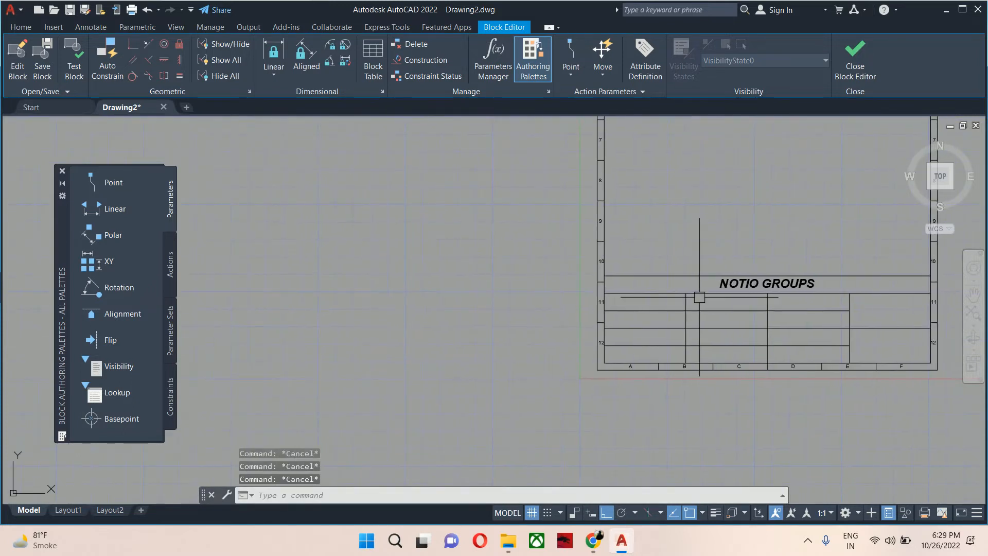
scroll(669, 287, "up", 4)
type("t")
key("Return")
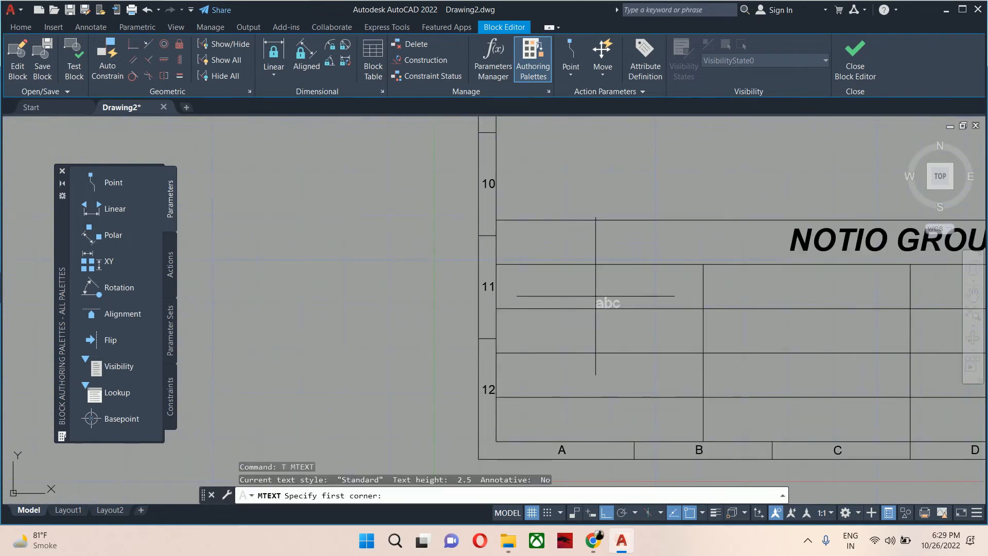
scroll(531, 272, "up", 3)
left_click(453, 260)
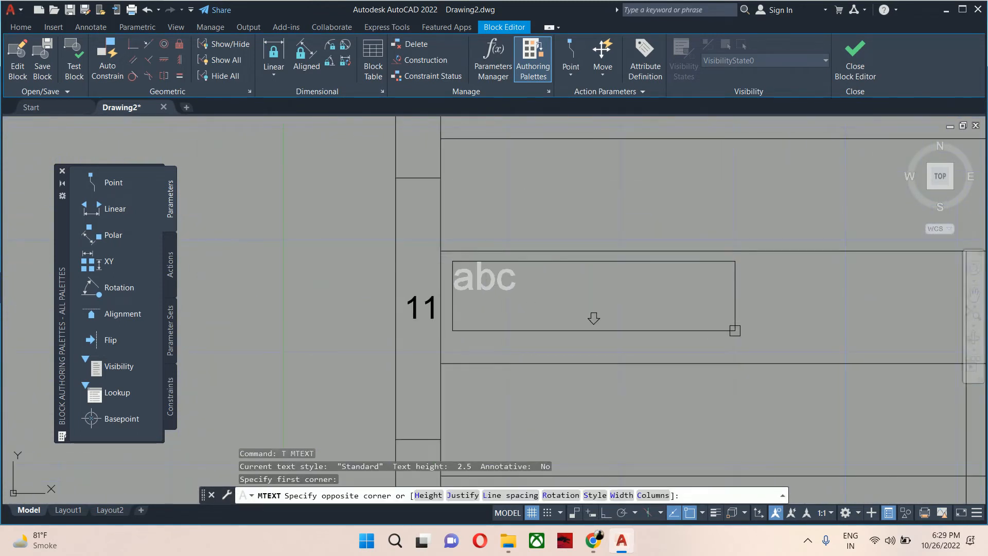
left_click(728, 319)
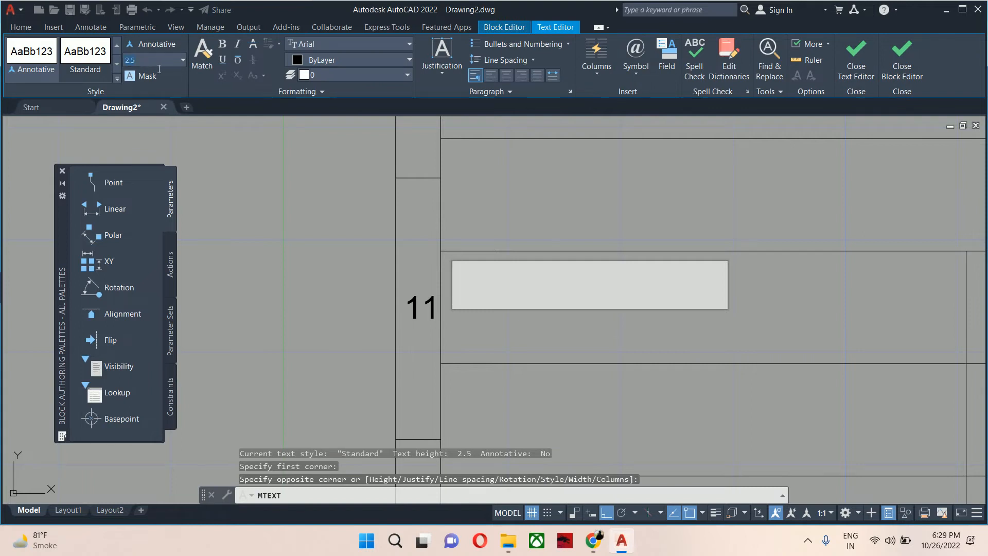
type("3")
key("Return")
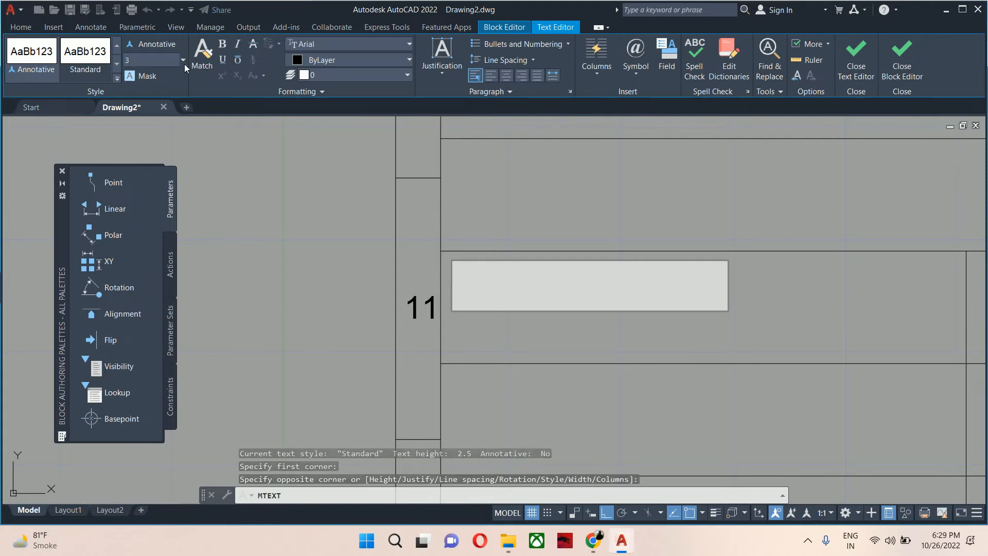
Enter the label 'Draw by-' and close the text editor.
type("dRAW")
key("BackSpace")
key("BackSpace")
key("BackSpace")
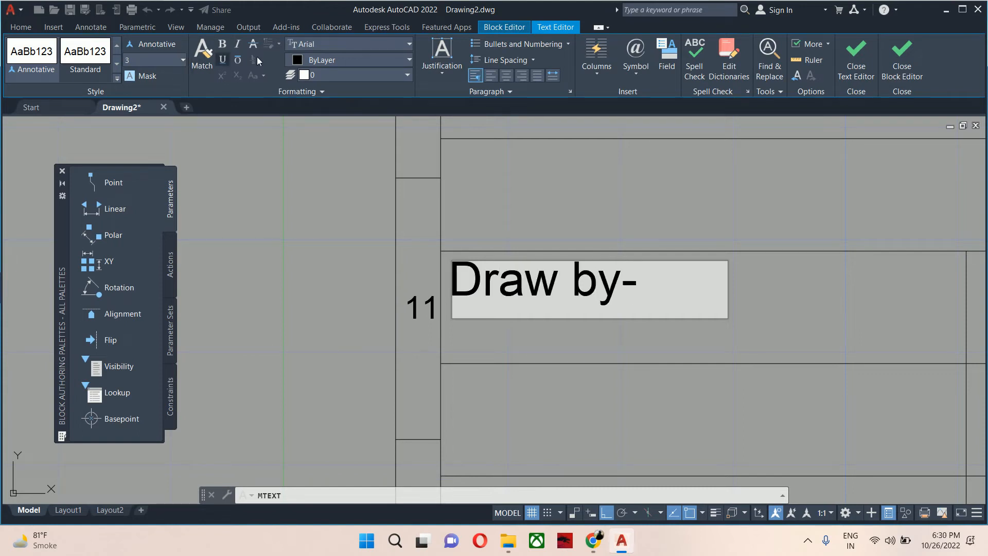
left_click(494, 197)
Change the 'Draw by-' label's text height to 2.5.
key("Escape")
key("Escape")
key("Escape")
scroll(589, 277, "down", 2)
middle_click_drag(591, 276, 566, 276)
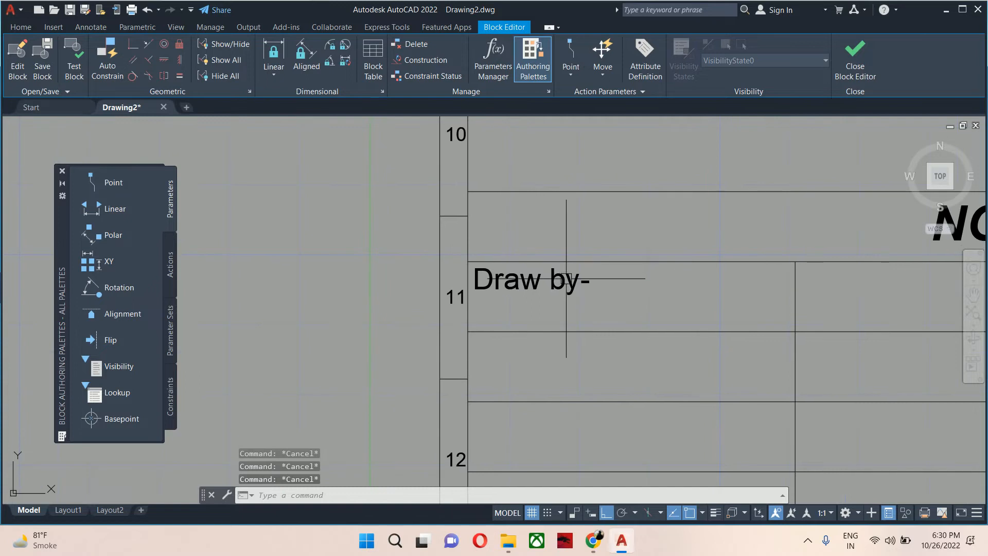
left_click(542, 282)
left_click(675, 292)
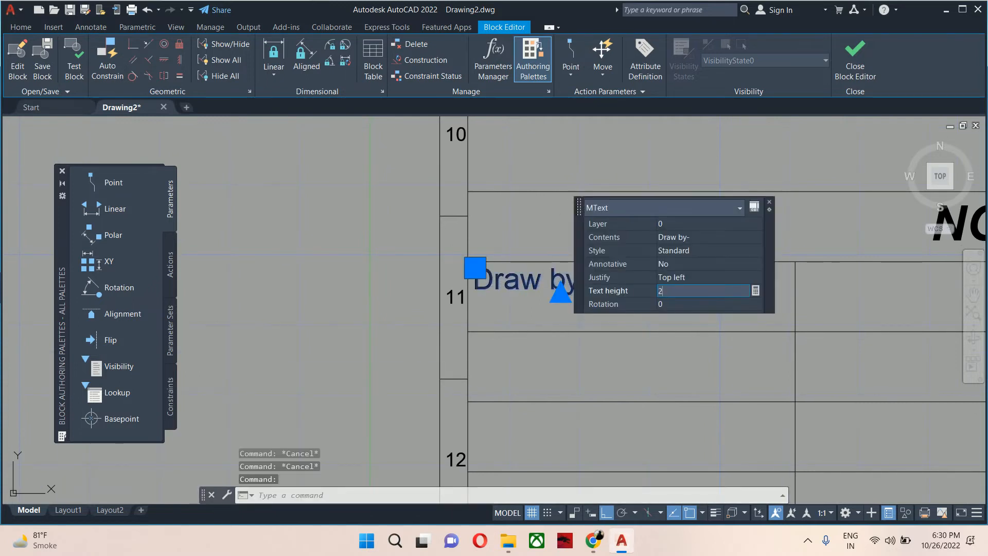
type("2.5")
key("Return")
key("Escape")
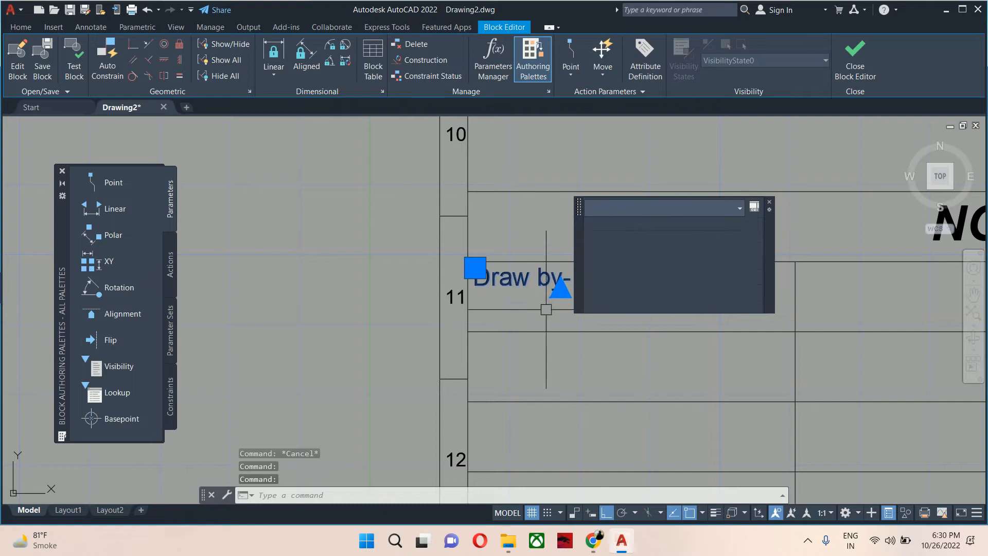
Copy the 'Draw by-' label into the remaining rows of the title block's first column.
left_click(509, 321)
key("Escape")
type("co")
key("Return")
left_click(517, 278)
key("Return")
left_click(468, 261)
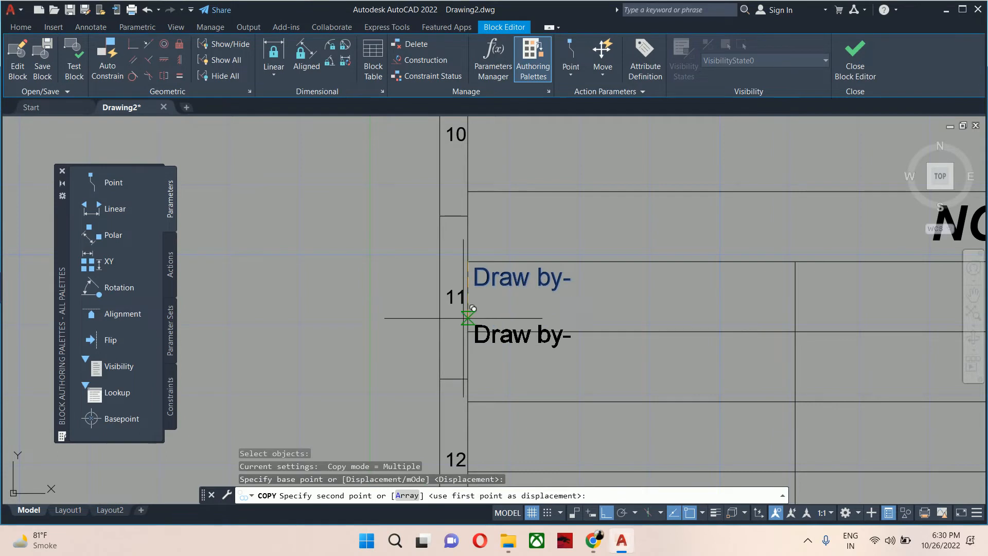
left_click(468, 331)
middle_click_drag(468, 334, 467, 234)
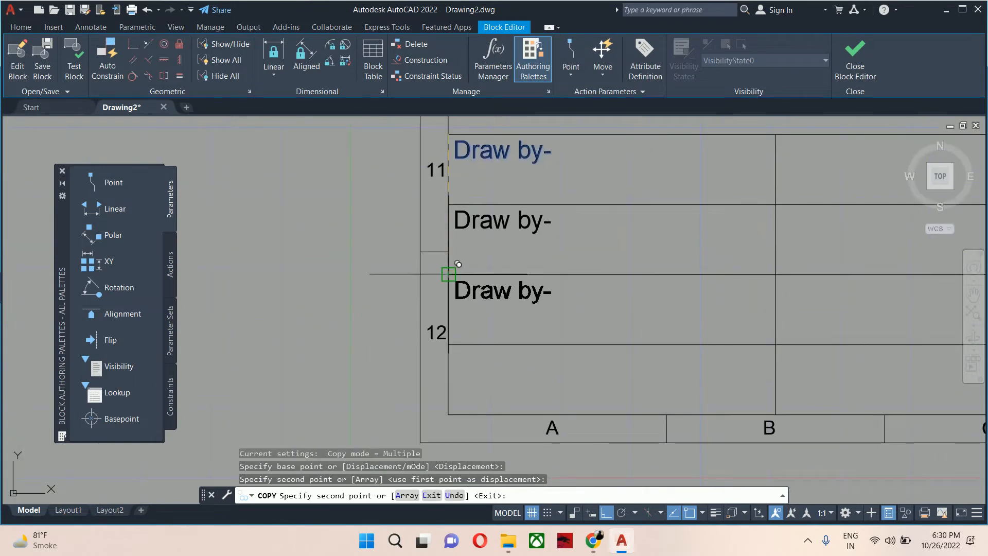
left_click(452, 273)
left_click(448, 344)
Copy the 'Draw by-' label into the four rows of the title block's second column.
middle_click_drag(619, 304, 448, 411)
scroll(448, 410, "down", 2)
left_click(546, 303)
left_click(546, 347)
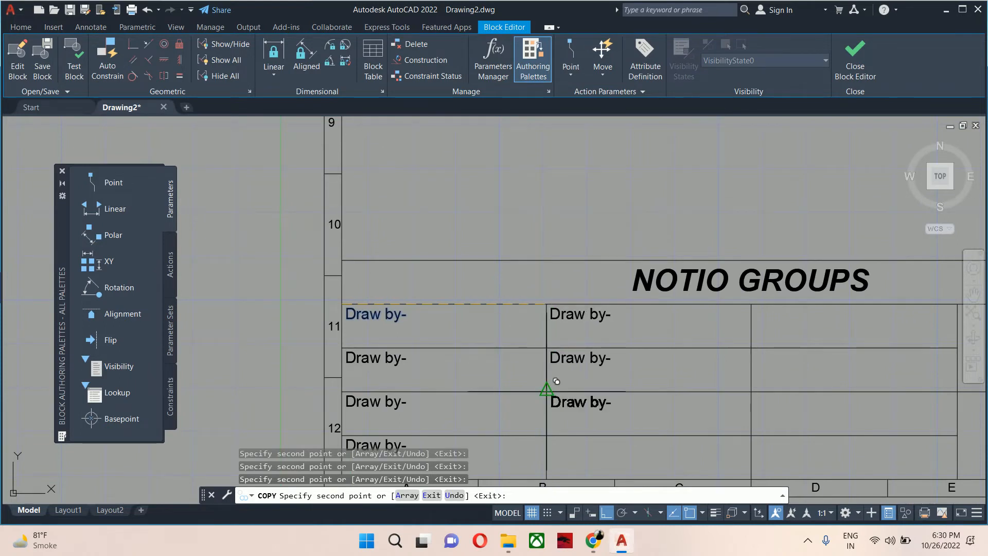
left_click(546, 390)
middle_click_drag(556, 381, 522, 252)
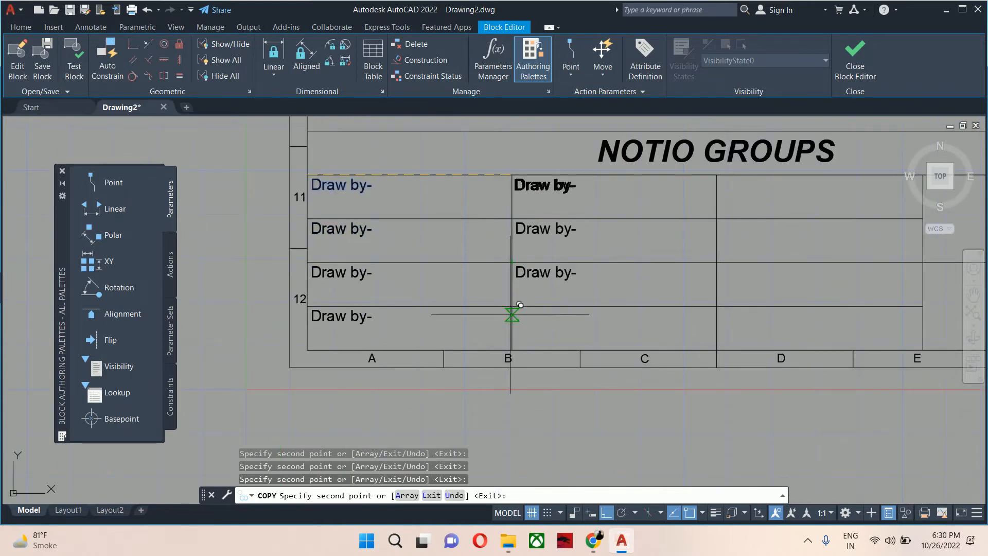
left_click(512, 306)
middle_click_drag(564, 176, 426, 256)
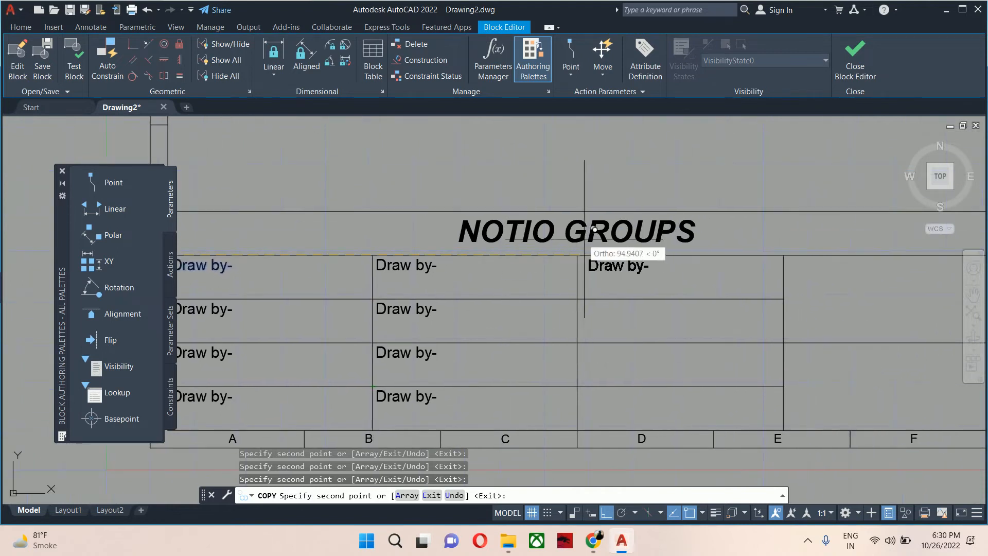
left_click(578, 266)
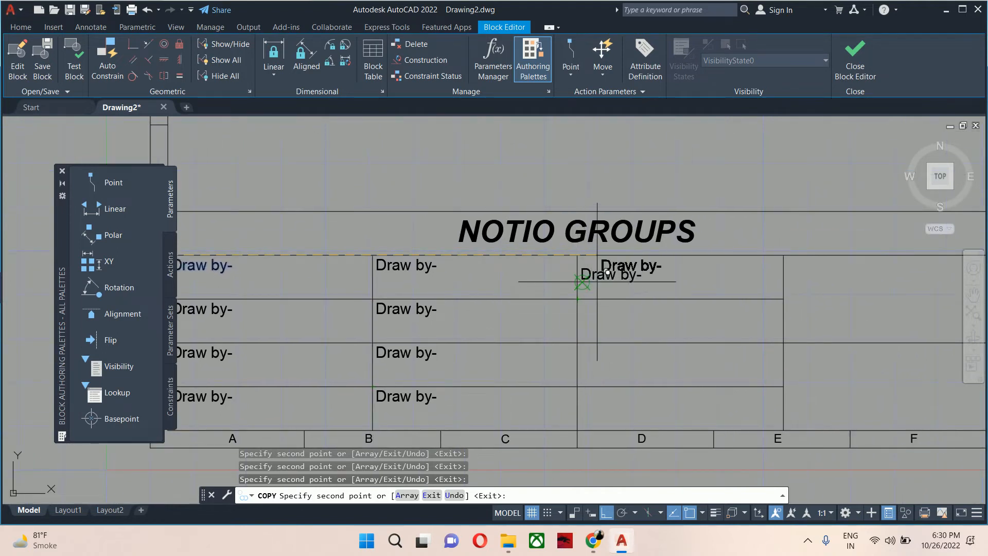
key("ctrl+z")
Copy the 'Draw by-' label into the four rows of the title block's third column.
mouse_move(593, 252)
middle_mouse_down()
mouse_move(581, 262)
mouse_move(614, 279)
middle_mouse_up()
left_click(613, 278)
left_click(614, 322)
left_click(613, 366)
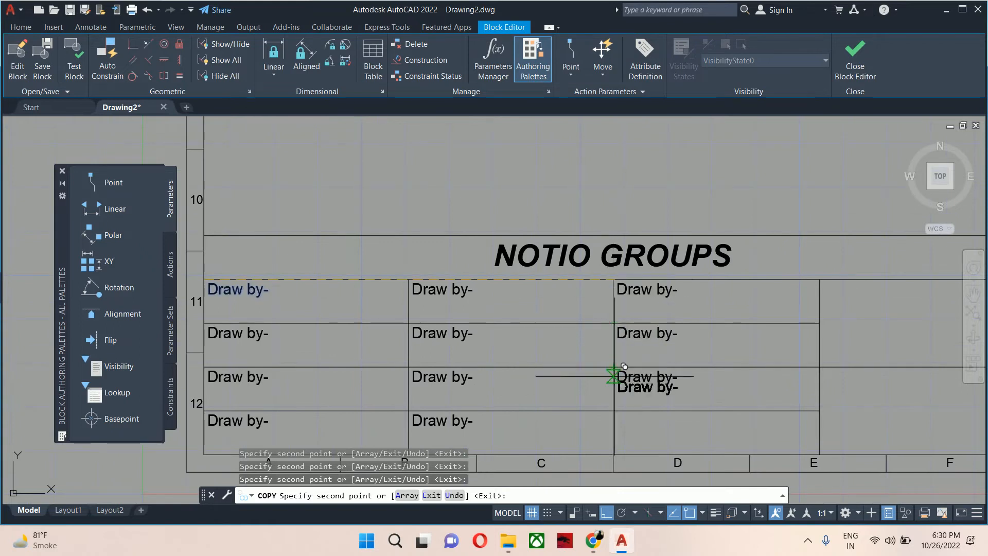
left_click(613, 410)
Copy the 'Draw by-' label into the top cell of the title block's fourth column and end the Copy command.
middle_click_drag(876, 302, 673, 342)
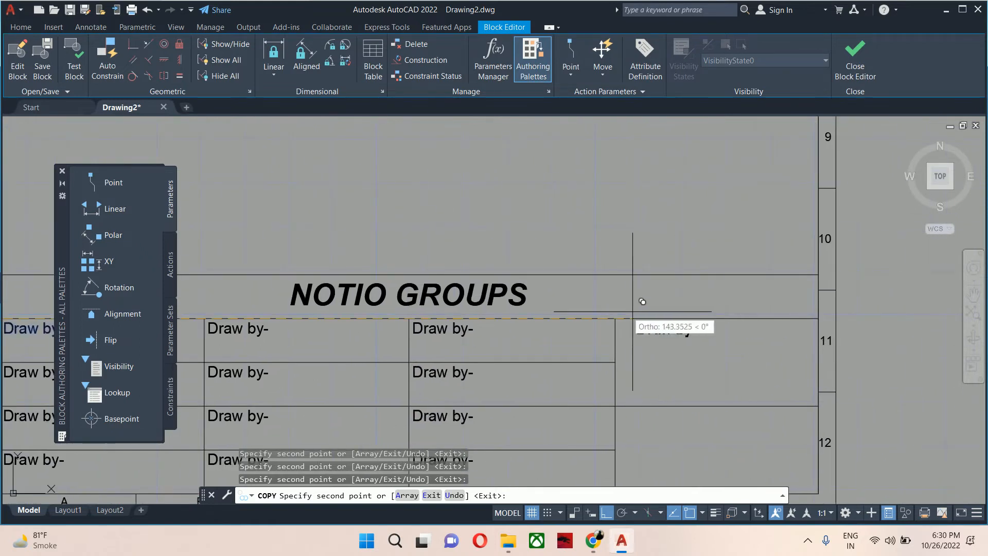
left_click(615, 318)
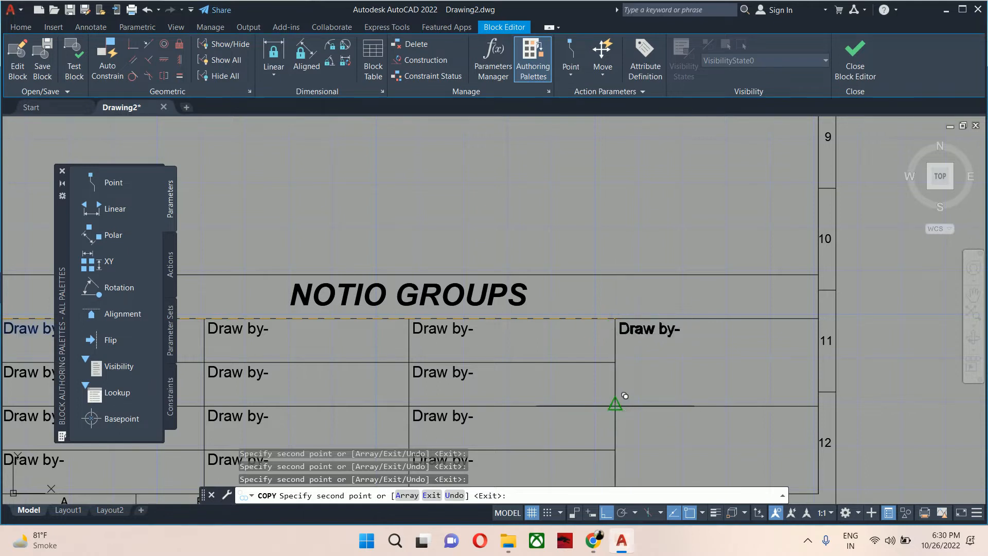
key("Escape")
key("Escape")
key("Escape")
key("Escape")
Rename the first column's second label to 'Designed by-'.
scroll(625, 396, "down", 4)
scroll(566, 296, "up", 5)
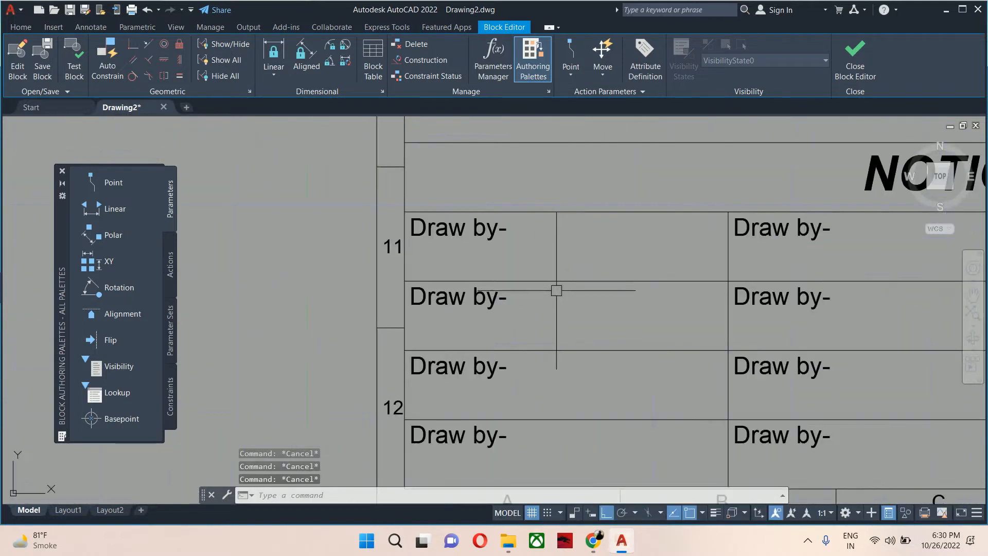
middle_click_drag(556, 290, 595, 292)
double_click(590, 293)
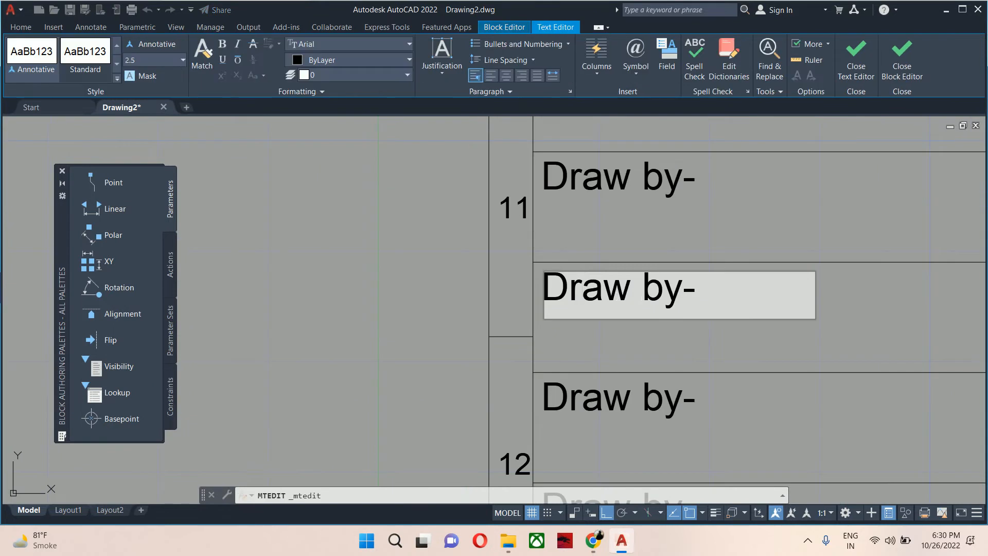
left_click_drag(642, 291, 573, 286)
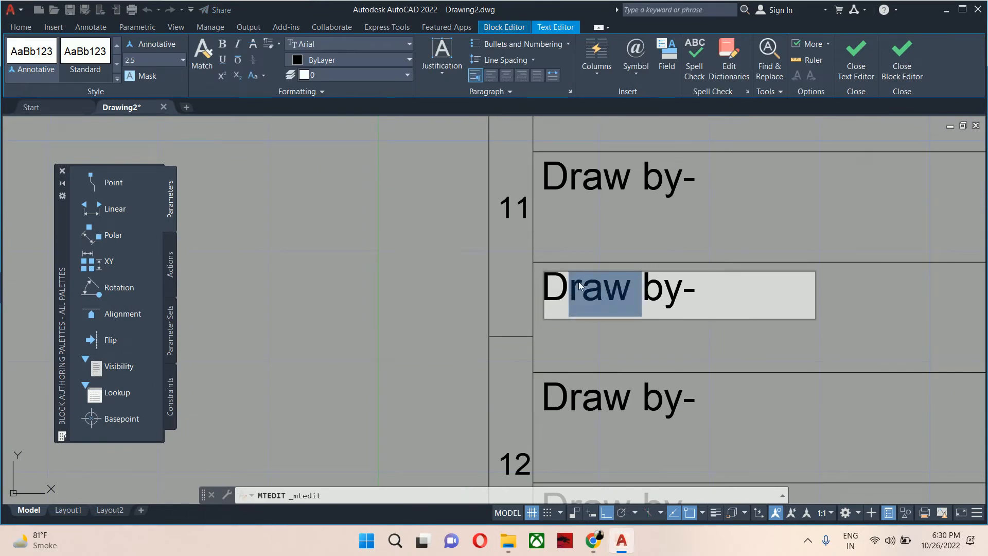
type("esigned")
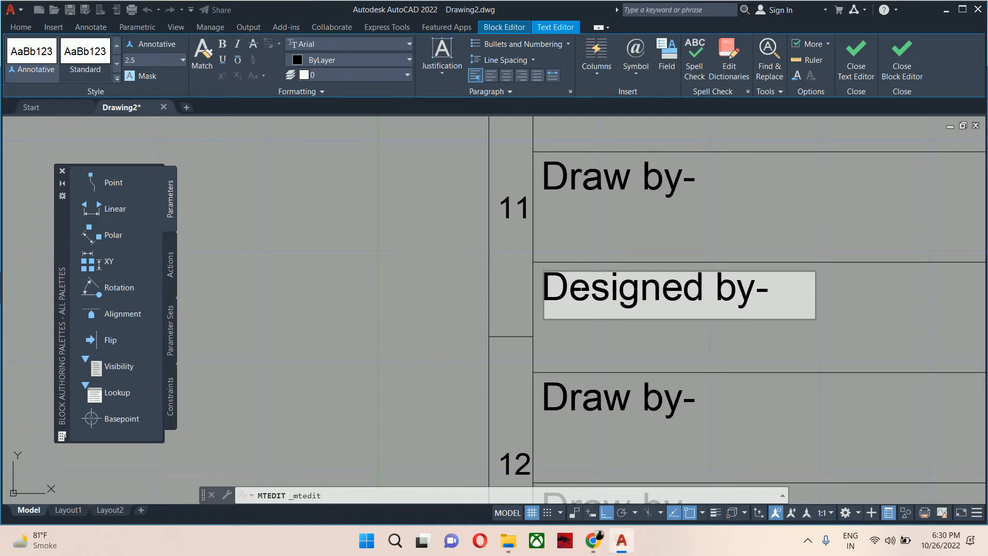
Shorten the first column's second label to 'Design by-'.
scroll(627, 315, "down", 2)
left_click(640, 347)
left_click(666, 306)
double_click(669, 305)
key("Delete")
left_click(661, 341)
Rename the first column's third label to 'Check by-'.
scroll(661, 309, "down", 2)
scroll(632, 310, "up", 4)
double_click(633, 310)
double_click(579, 291)
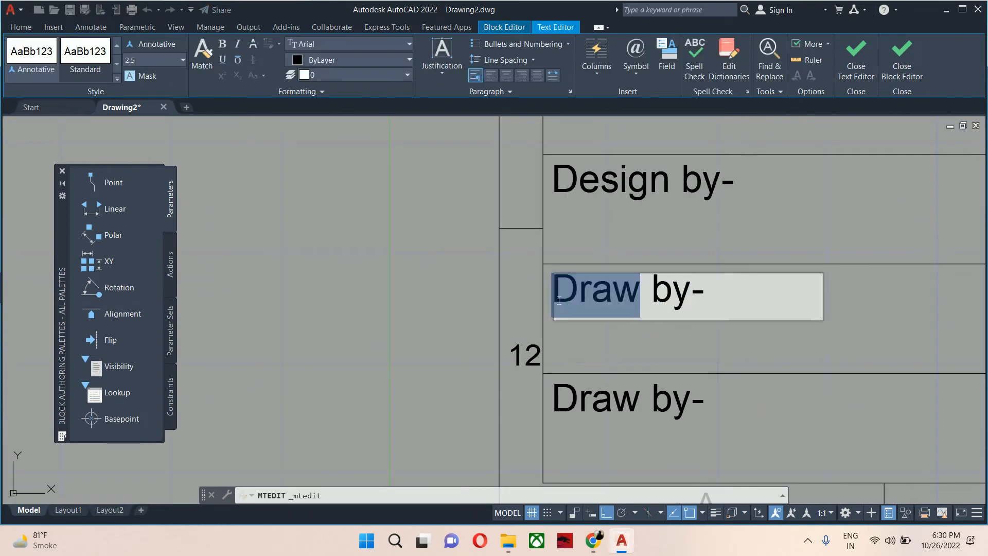
type("Appro")
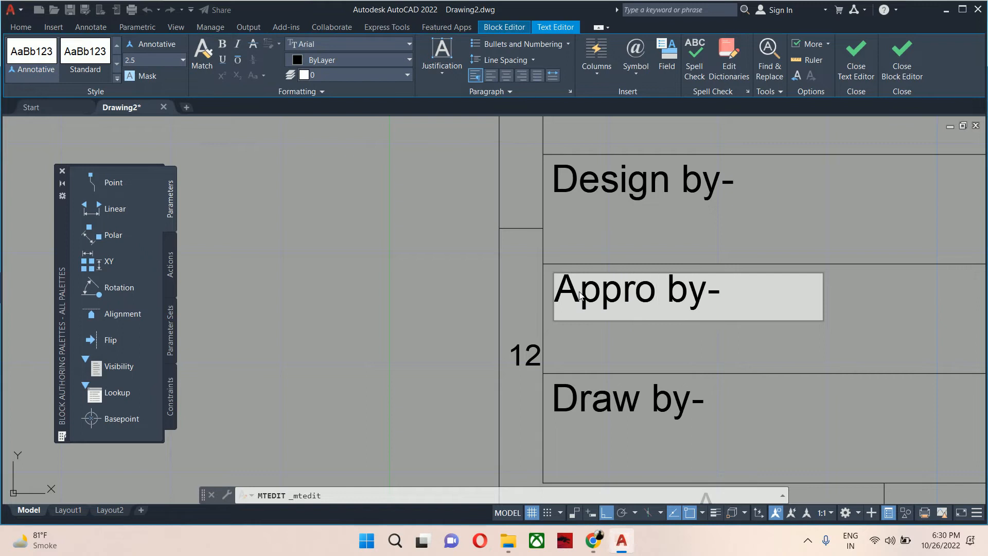
key("BackSpace")
key("BackSpace")
key("BackSpace")
key("BackSpace")
key("BackSpace")
type("Check")
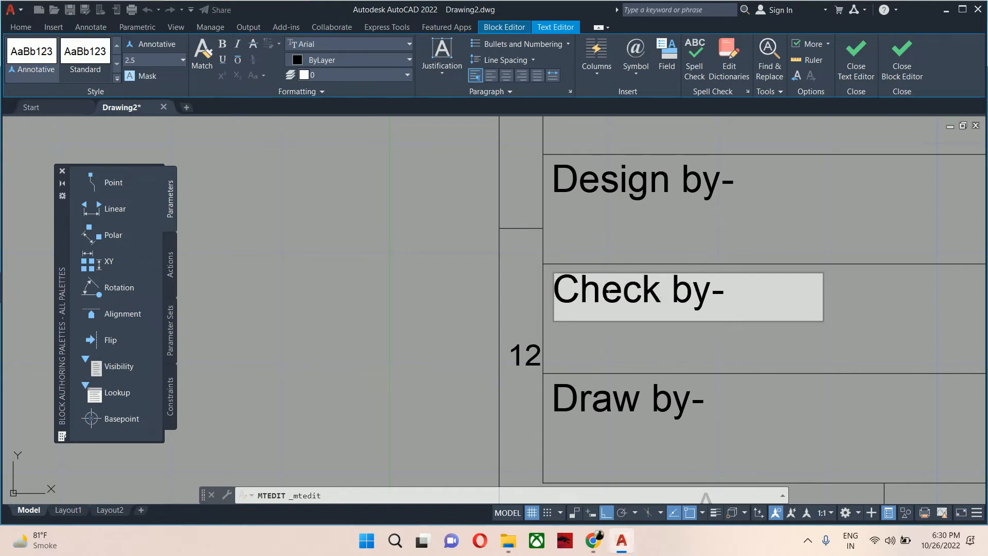
Rename the first column's bottom label to 'Approv by-'.
left_click(569, 331)
middle_click_drag(569, 331, 498, 155)
double_click(514, 195)
double_click(514, 196)
type("Ap")
key("BackSpace")
type("pprov by-")
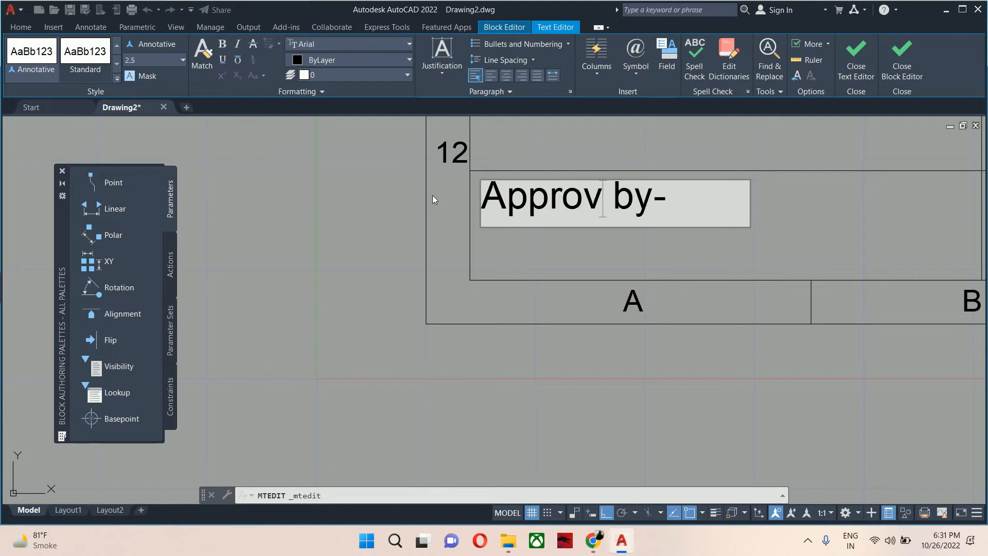
left_click(492, 259)
Rename the second column's top label to 'Part ID-'.
scroll(547, 261, "down", 4)
mouse_move(566, 263)
middle_mouse_down()
mouse_move(546, 321)
mouse_move(546, 380)
middle_mouse_up()
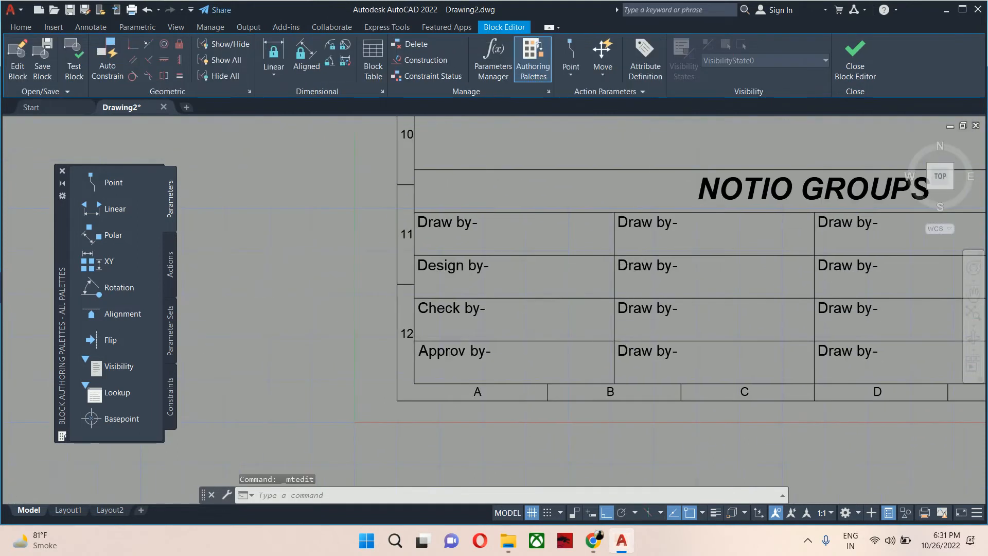
scroll(633, 210, "up", 4)
left_click(630, 274)
double_click(629, 274)
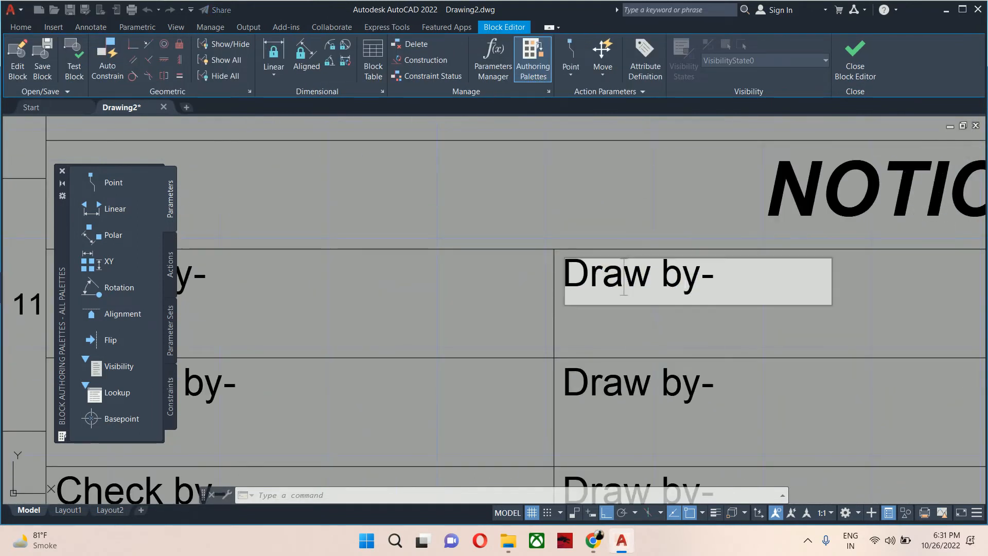
left_click_drag(701, 282, 425, 282)
type("Part ")
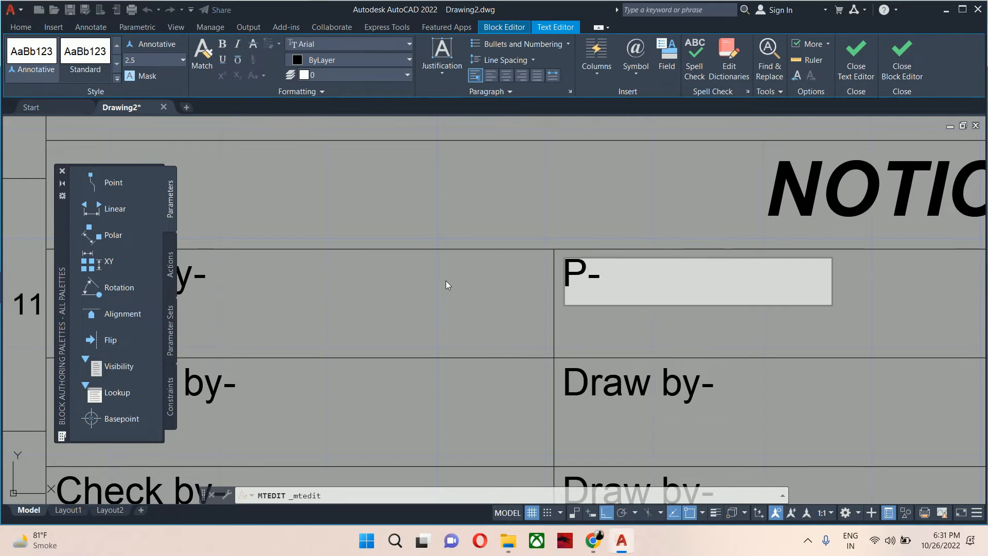
type("i")
key("BackSpace")
type("ID")
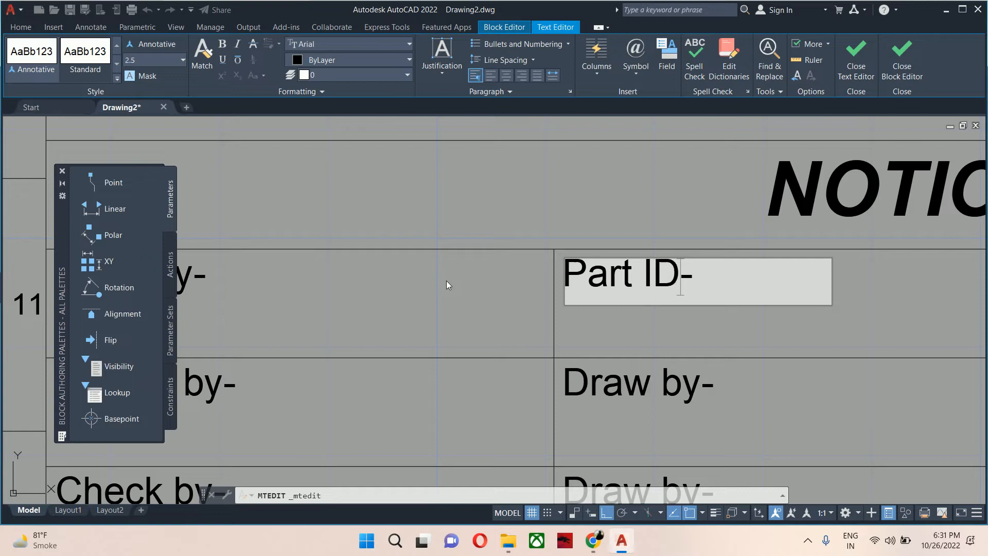
left_click(475, 332)
Rename the second column's second label to 'Units-'.
scroll(566, 288, "down", 3)
scroll(590, 294, "up", 3)
double_click(590, 298)
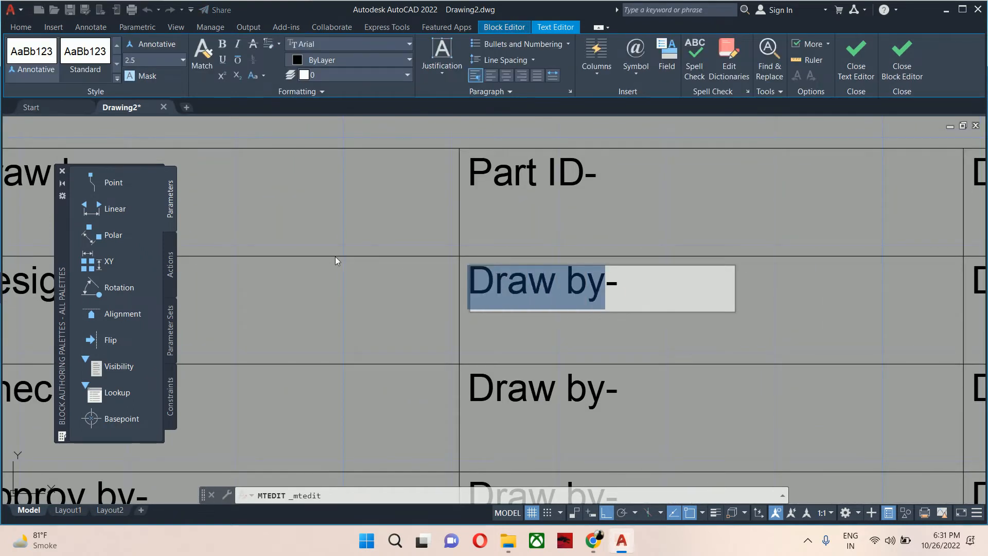
type("Units-")
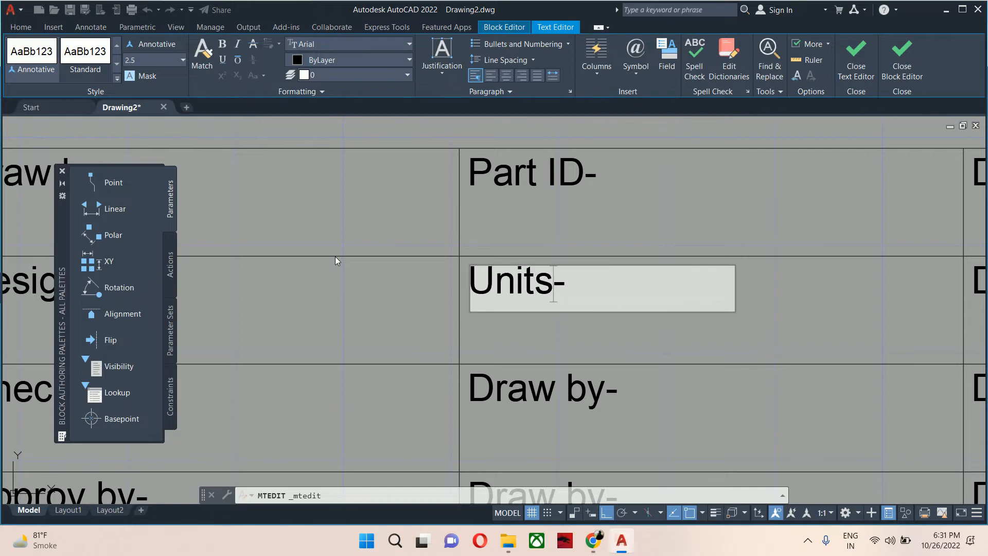
left_click(473, 334)
Rename the second column's third label to 'Scale-'.
middle_click_drag(491, 306, 507, 220)
double_click(509, 299)
type("Scale-")
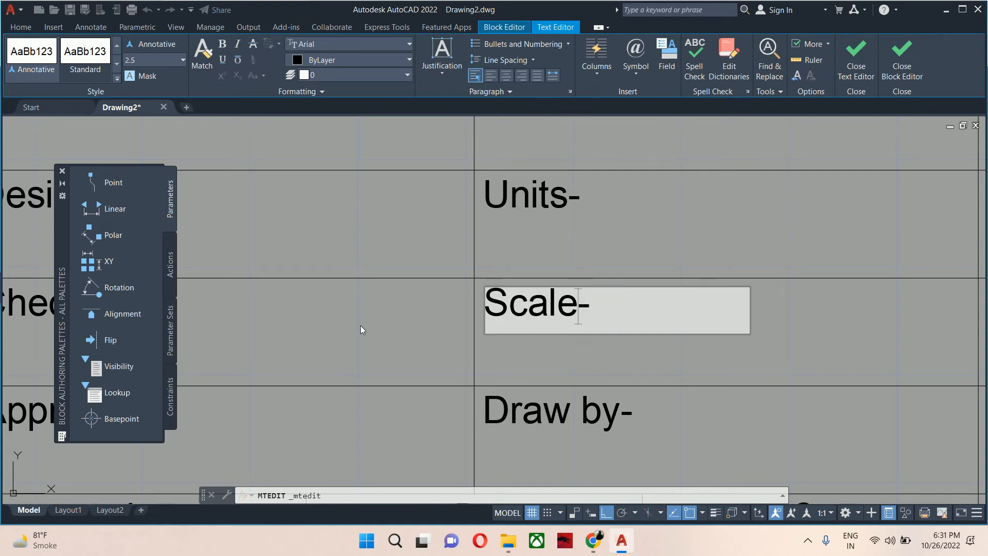
left_click(394, 359)
Rename the second column's bottom label to 'Date-'.
middle_click_drag(526, 394, 512, 257)
left_click(553, 290)
left_click(526, 281)
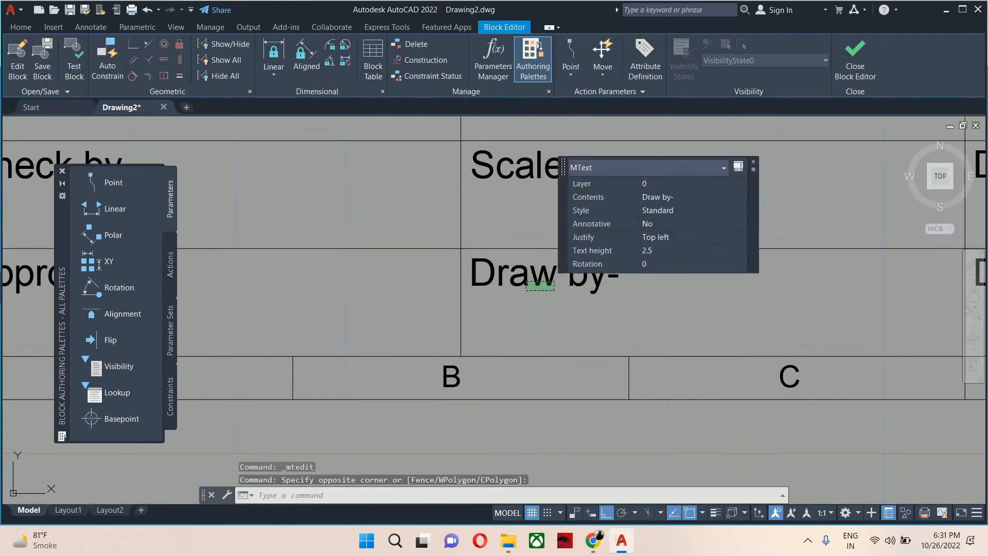
double_click(530, 281)
left_click_drag(617, 281, 453, 277)
type("Da")
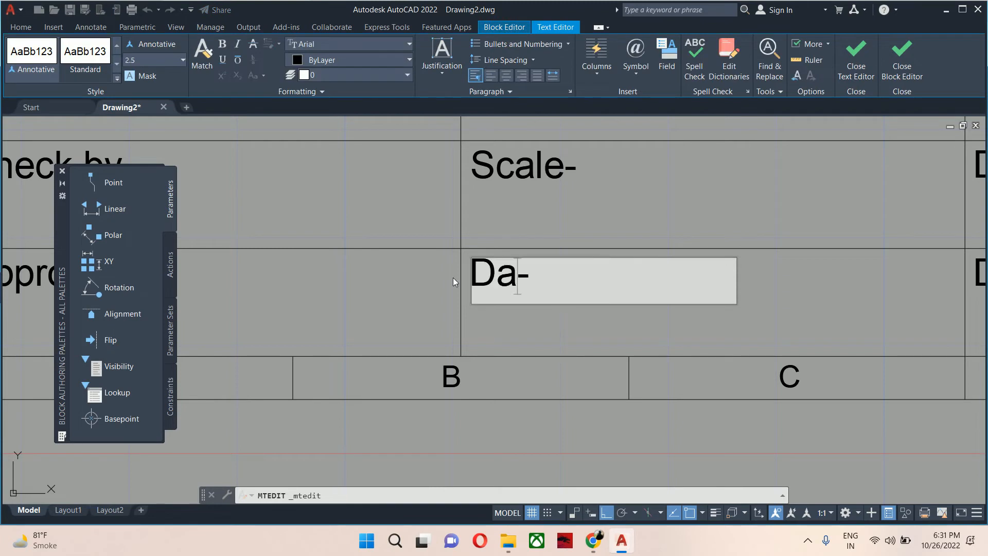
type("te")
left_click(443, 279)
Rename the third column's top label to 'Material-'.
scroll(444, 279, "down", 4)
mouse_move(444, 280)
middle_mouse_down()
mouse_move(463, 340)
mouse_move(445, 382)
middle_mouse_up()
left_click(675, 248)
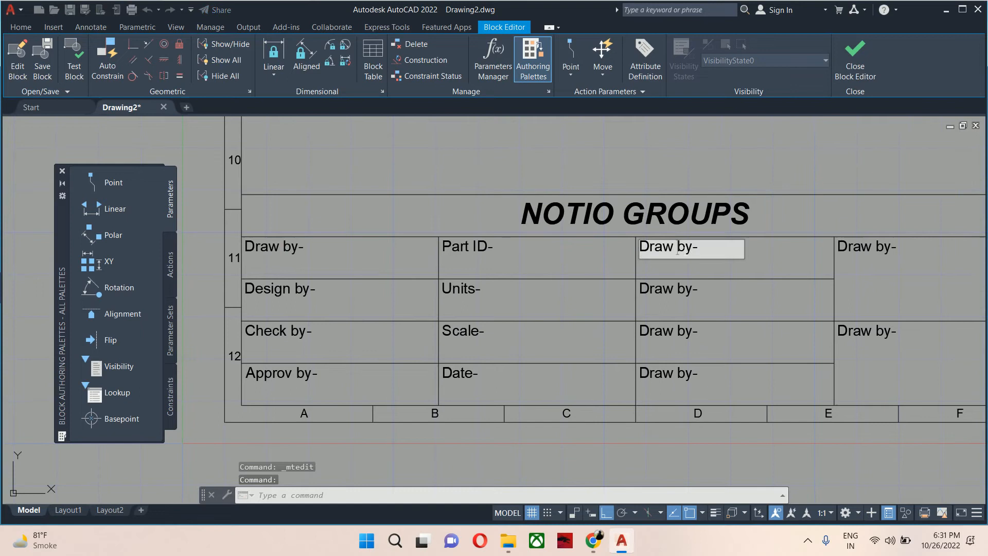
left_click_drag(694, 248, 545, 250)
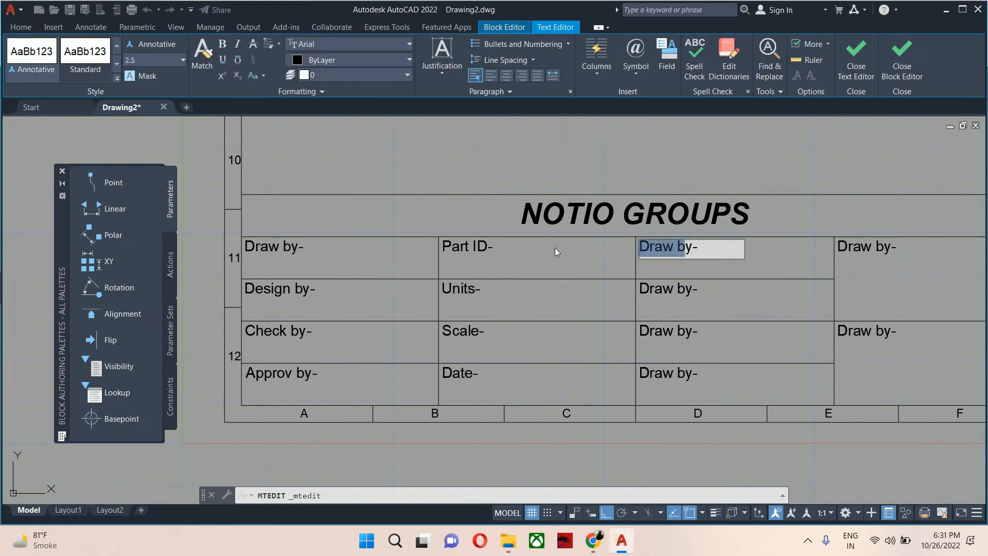
key("Delete")
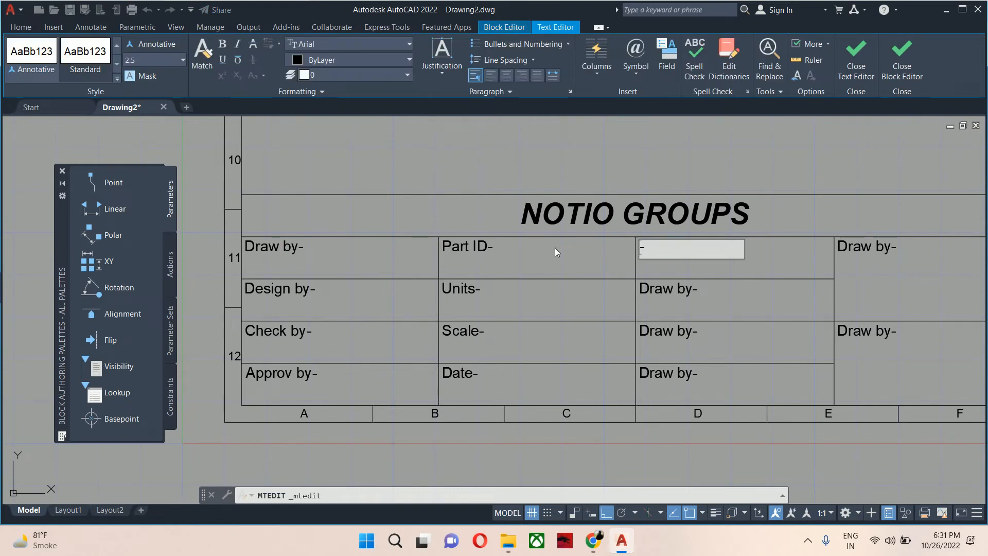
type("Material")
left_click(555, 248)
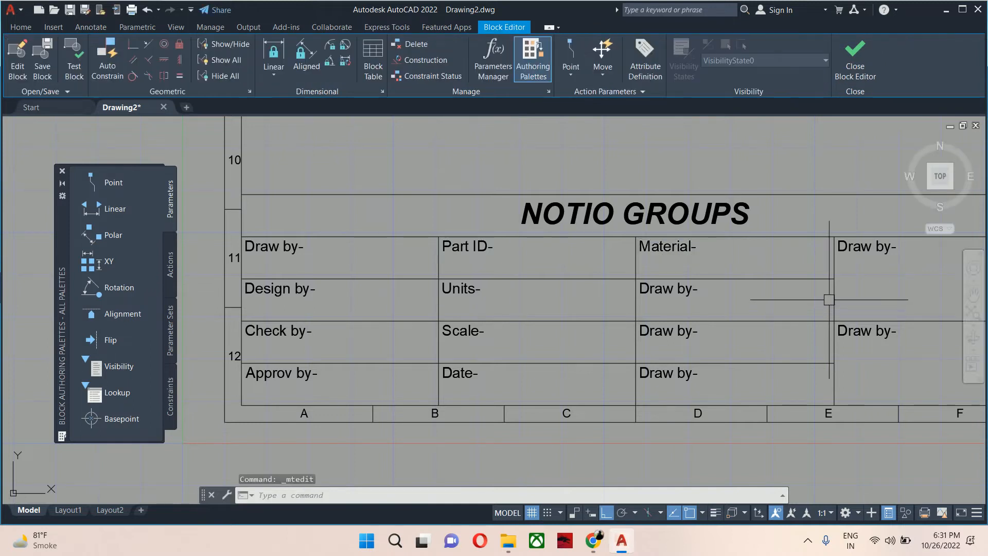
Rename the third column's second label to 'Weight-'.
scroll(692, 303, "up", 4)
double_click(663, 280)
left_click_drag(703, 284, 566, 284)
type("Weig")
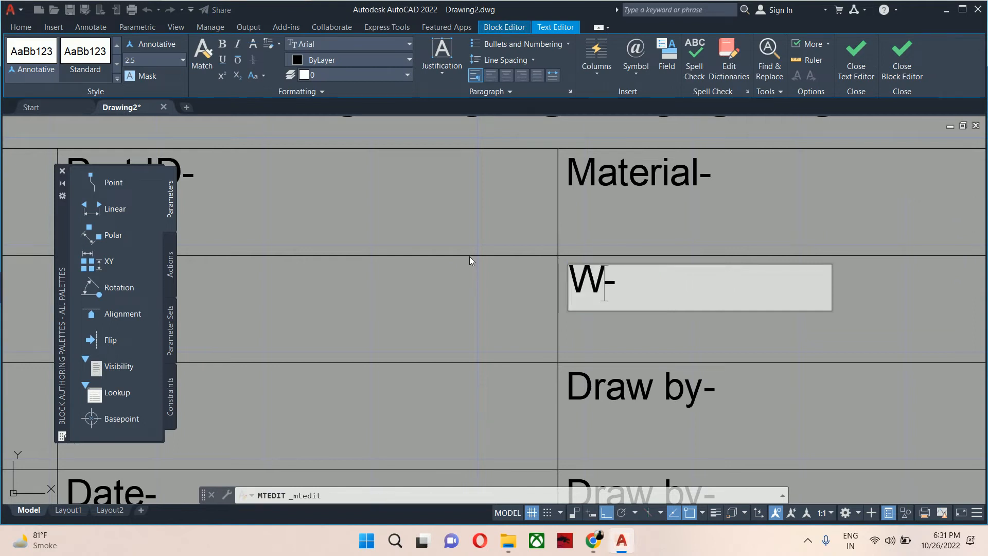
type("ht")
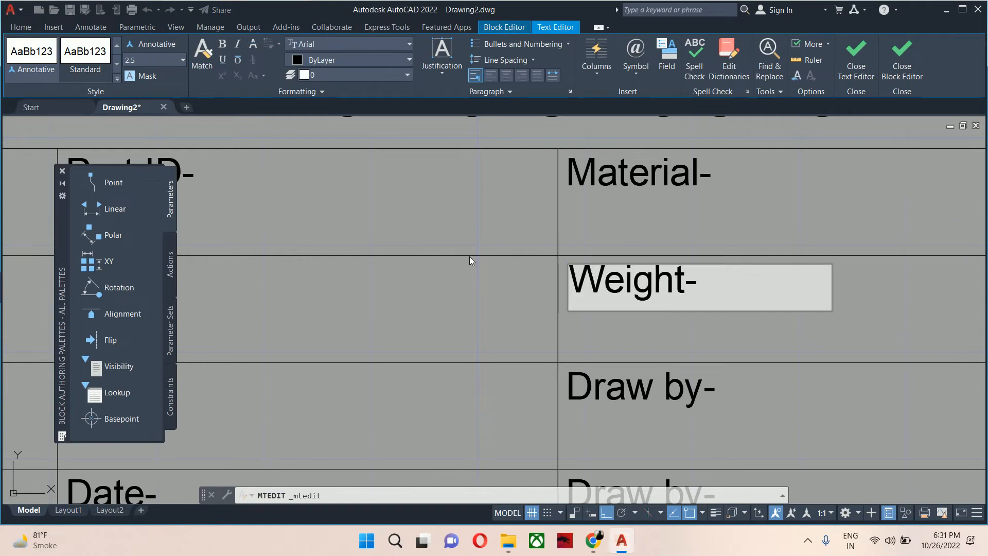
left_click(445, 306)
Rename the third column's third label to 'Client Name-' and exit the text editor.
scroll(452, 315, "down", 3)
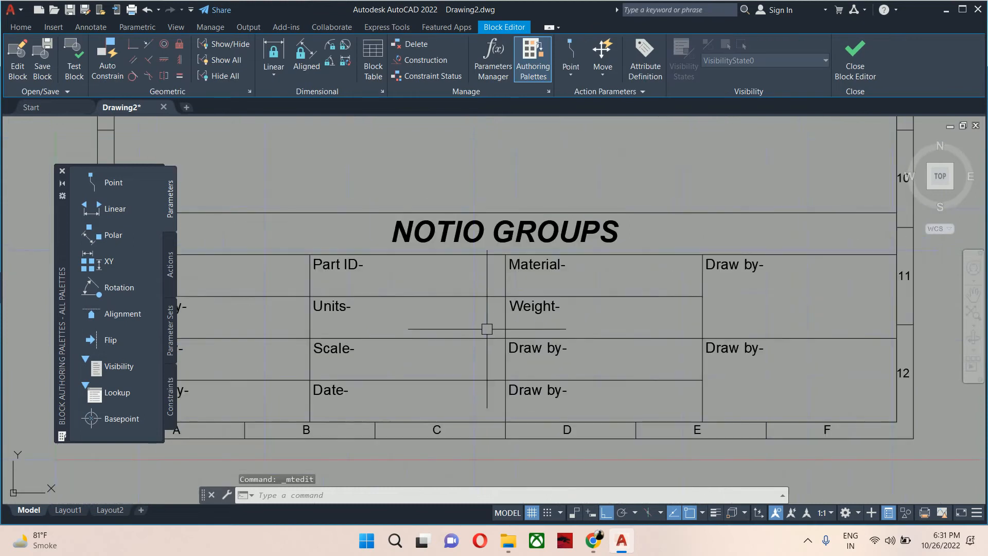
middle_click_drag(485, 326, 561, 304)
scroll(569, 308, "up", 1)
left_click(619, 329)
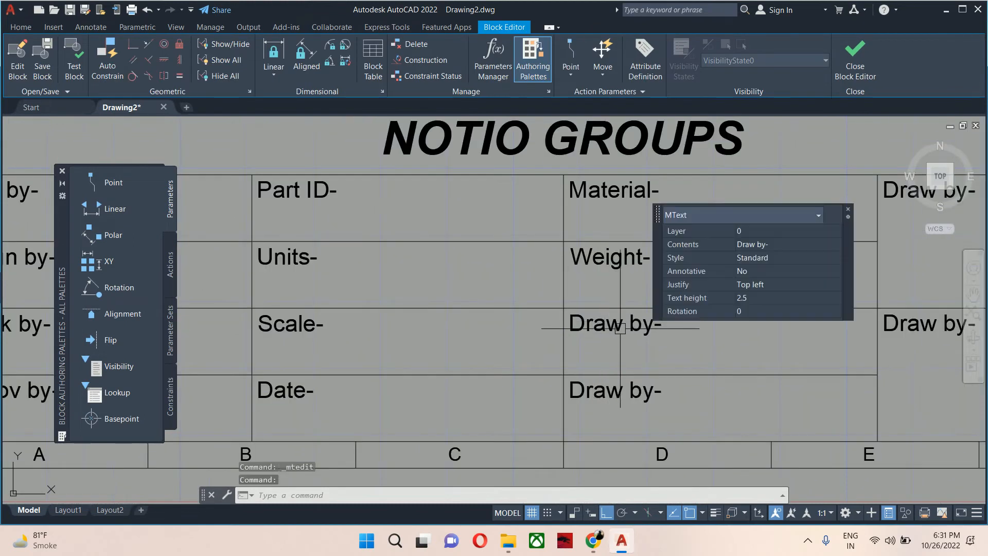
double_click(615, 324)
left_click_drag(661, 324, 362, 322)
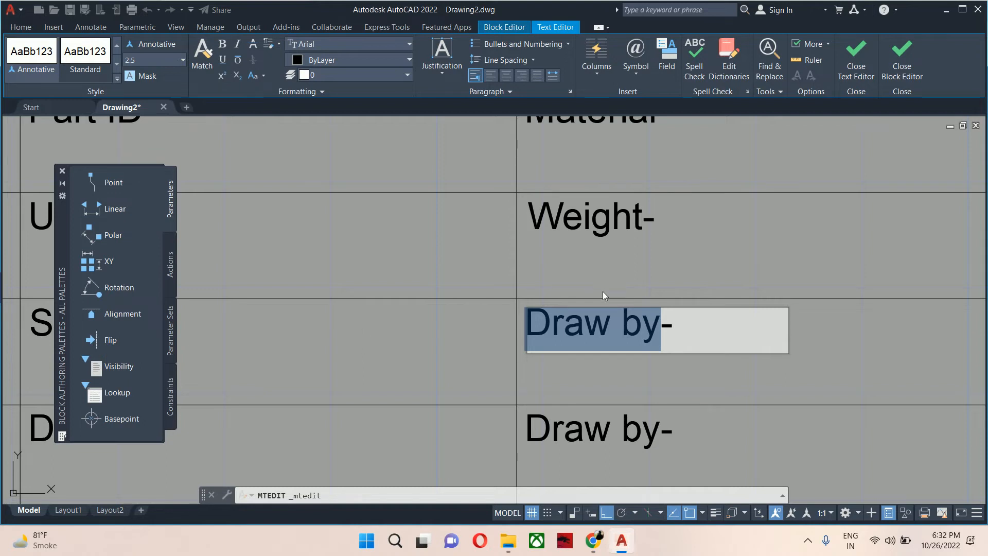
scroll(605, 287, "down", 2)
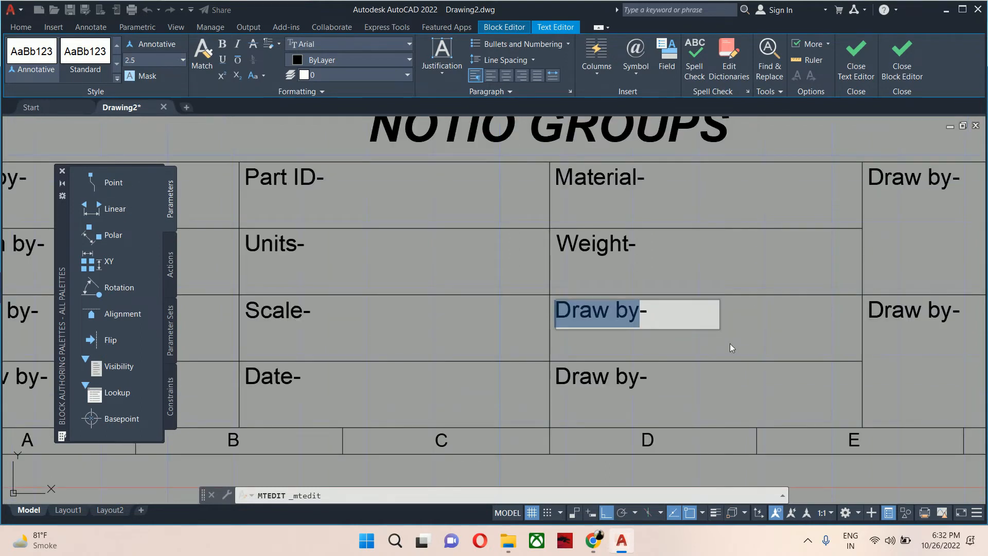
type("I-")
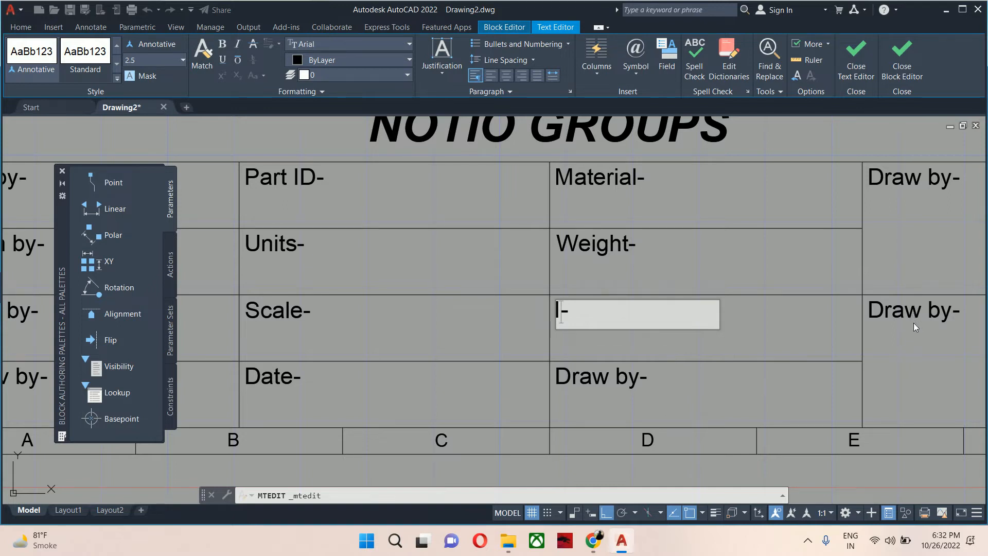
key("BackSpace")
type("Client ")
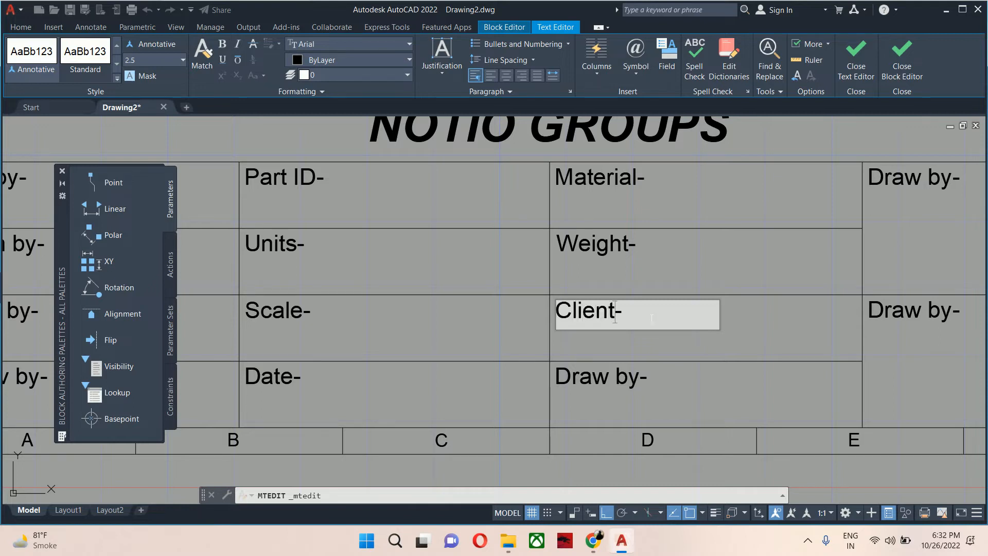
type("Name")
key("Escape")
key("Escape")
key("Escape")
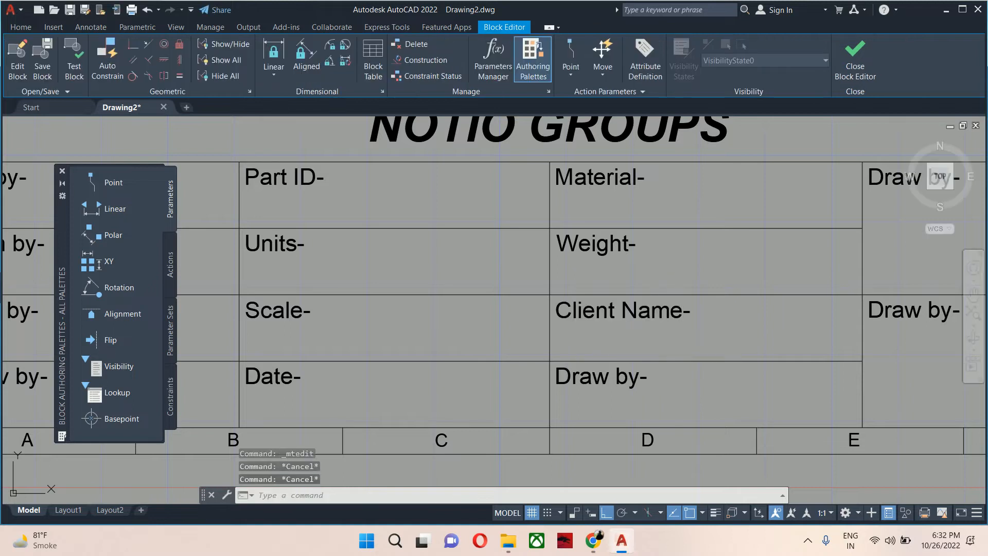
type("tr")
key("Return")
key("Escape")
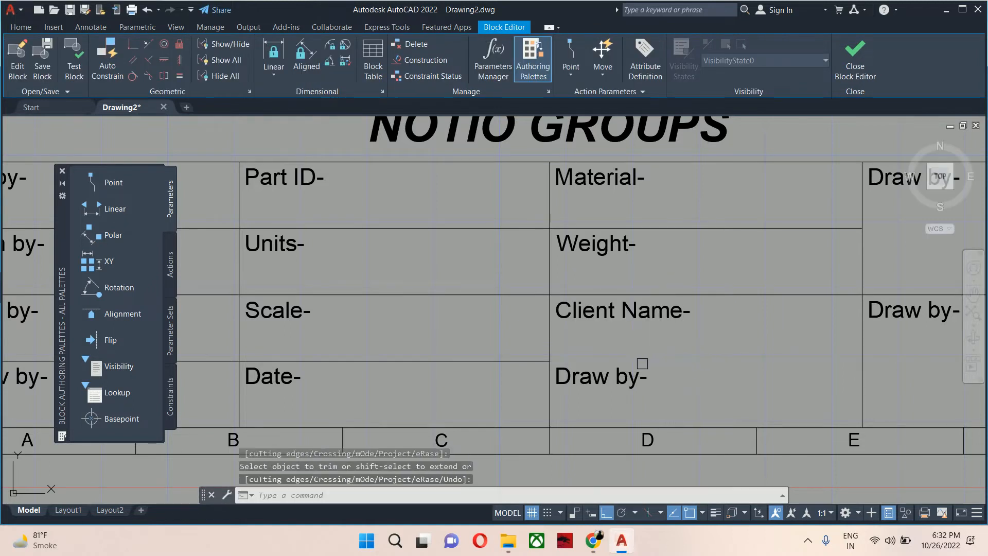
Delete the 'Draw by-' label from the third column's bottom cell of the title block.
left_click(625, 384)
key("Delete")
scroll(692, 335, "down", 3)
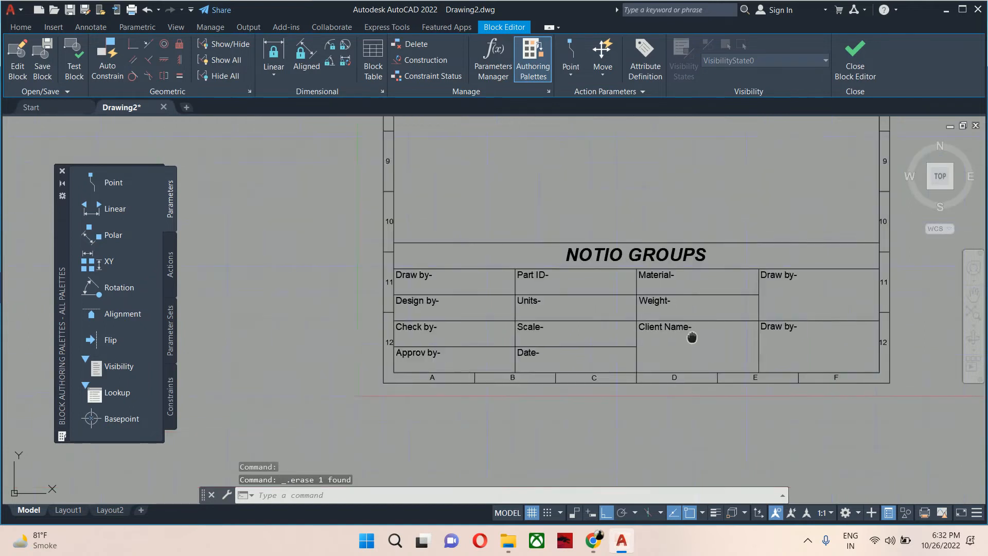
scroll(692, 288, "up", 2)
scroll(692, 276, "up", 2)
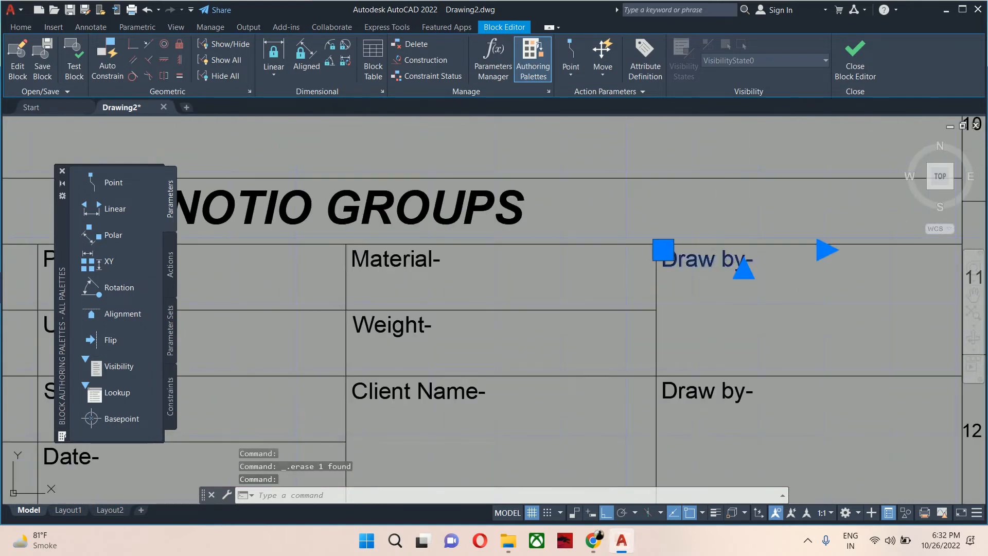
Rename the fourth column's top label to 'Part Name-' and exit the text editor.
double_click(692, 277)
left_click_drag(719, 268, 592, 260)
key("Delete")
key("Delete")
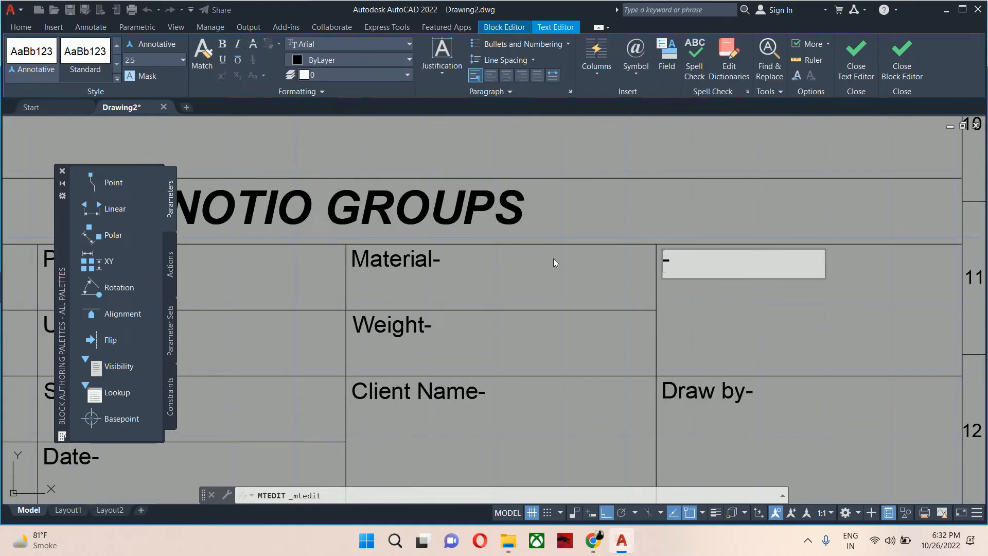
type("Party")
key("BackSpace")
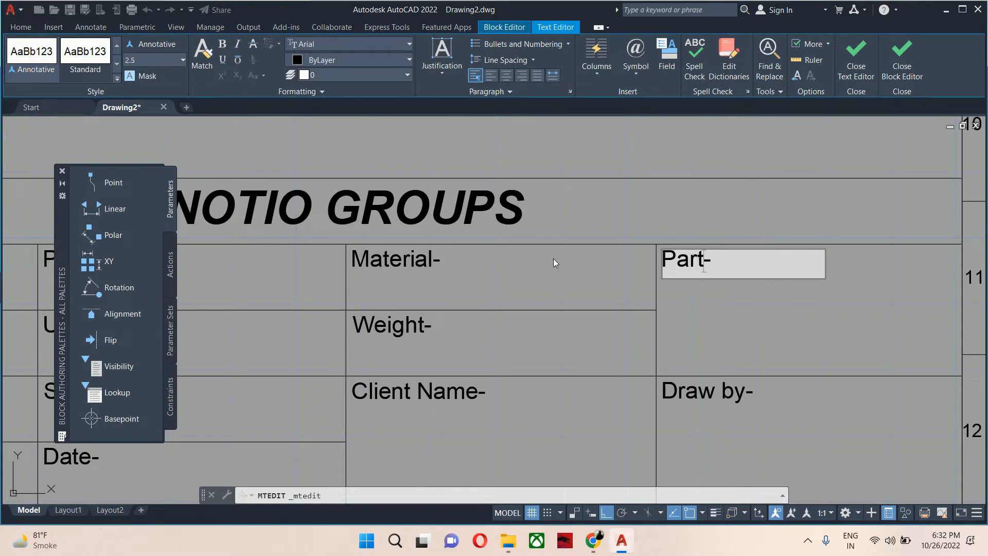
type("Na")
type("e")
key("BackSpace")
type("me")
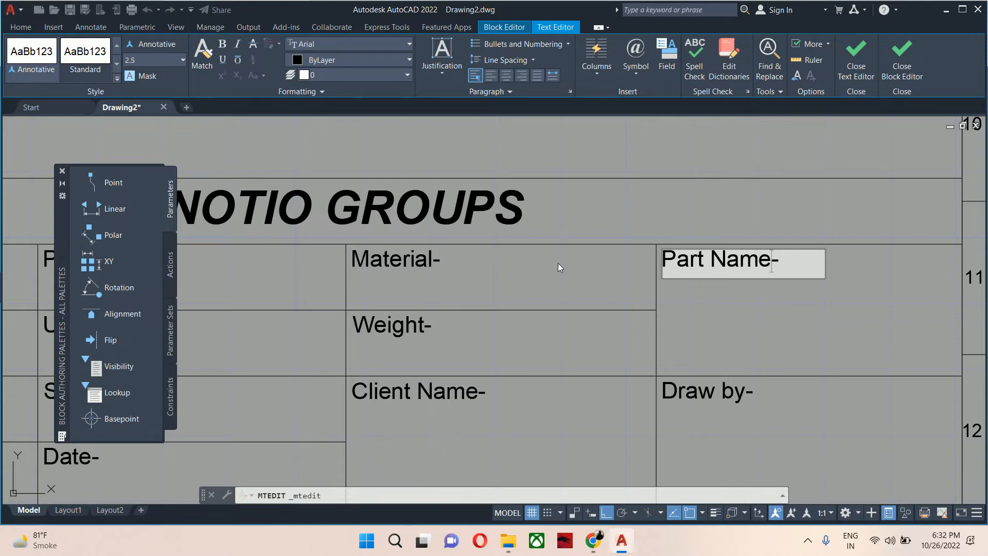
left_click(558, 263)
scroll(664, 332, "down", 2)
scroll(664, 332, "up", 2)
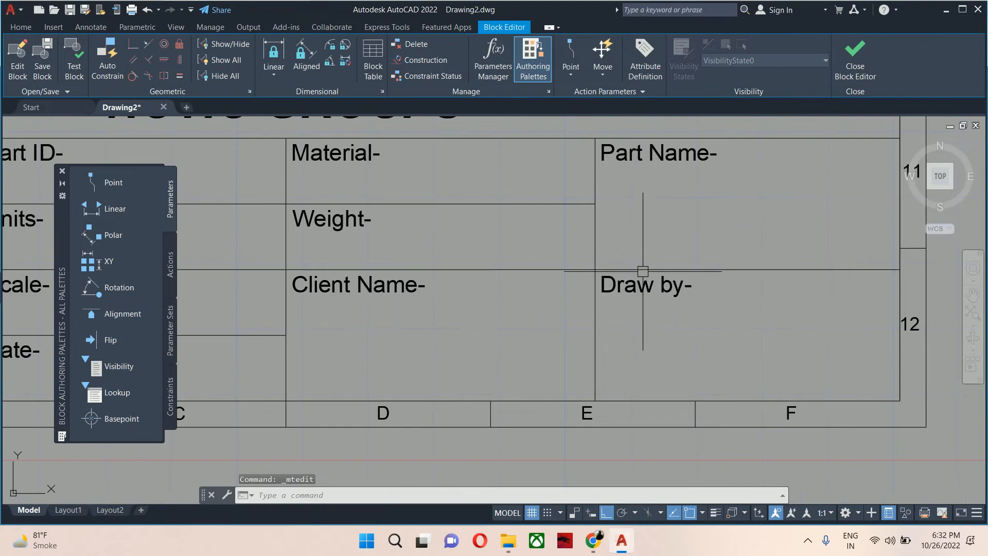
Rename the fourth column's lower label to 'Angle of Projection-' and exit the text editor.
double_click(687, 364)
left_click_drag(685, 286, 572, 285)
type("Angle ")
type("of Pr")
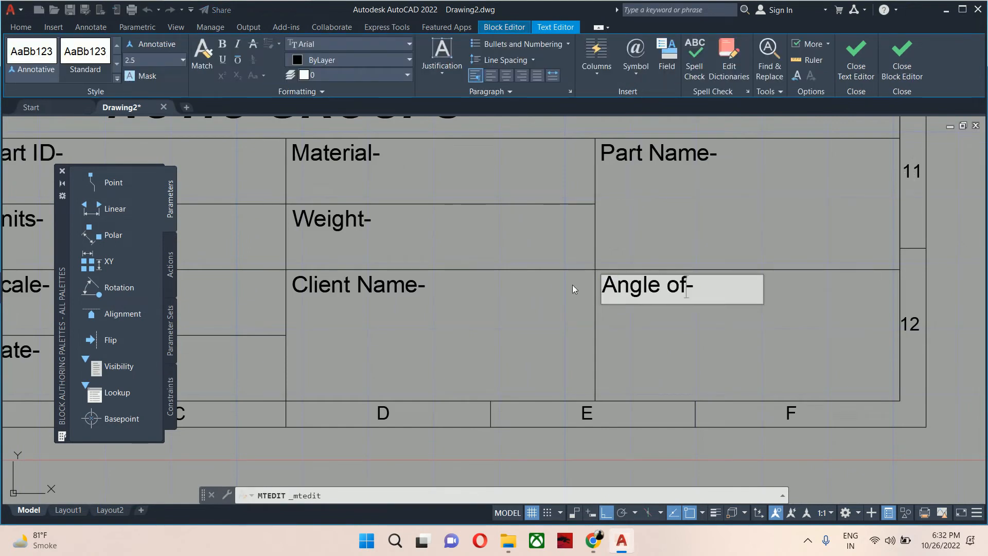
type("ojection")
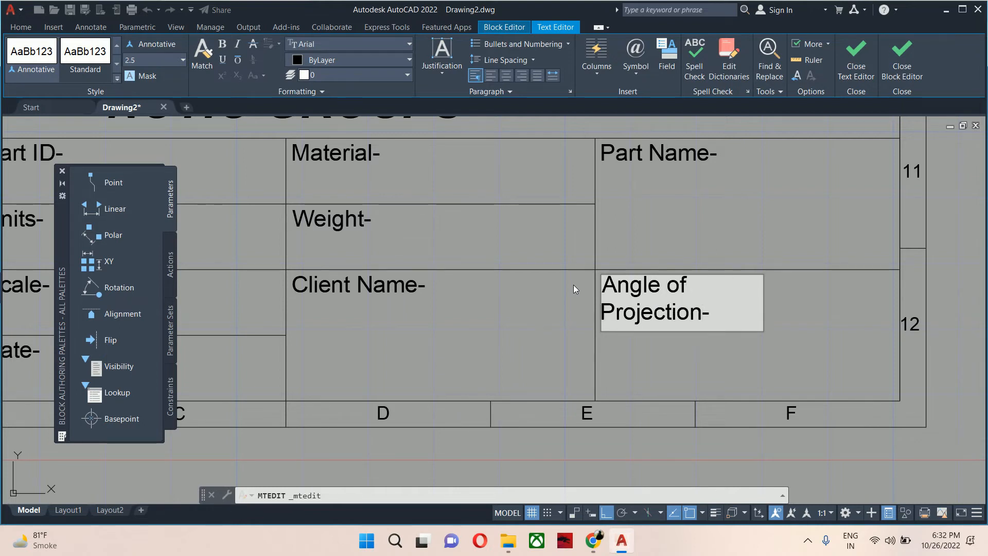
left_click(572, 285)
Widen the 'Angle of Projection-' text box to the cell's border so it fits on one line.
left_click(645, 342)
middle_click_drag(645, 341, 390, 333)
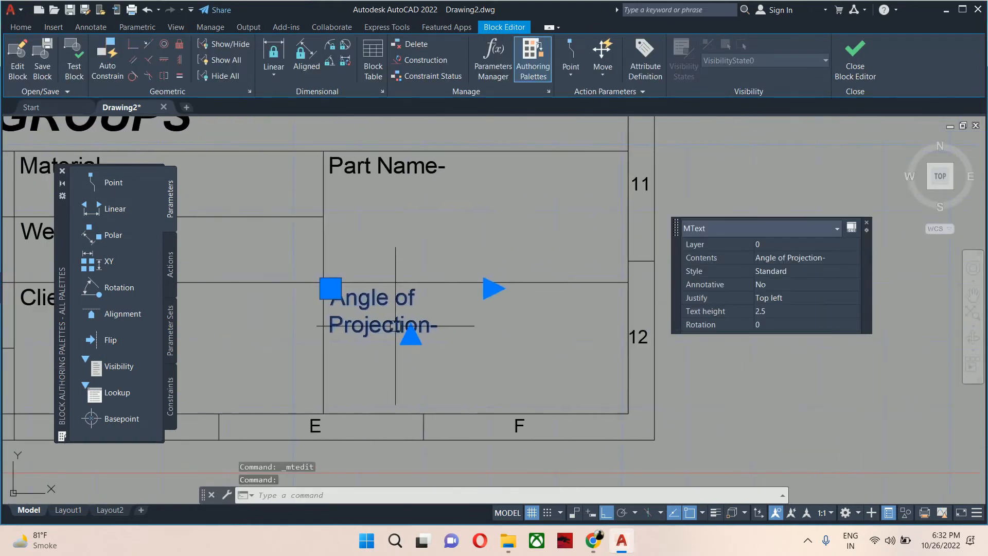
left_click(492, 289)
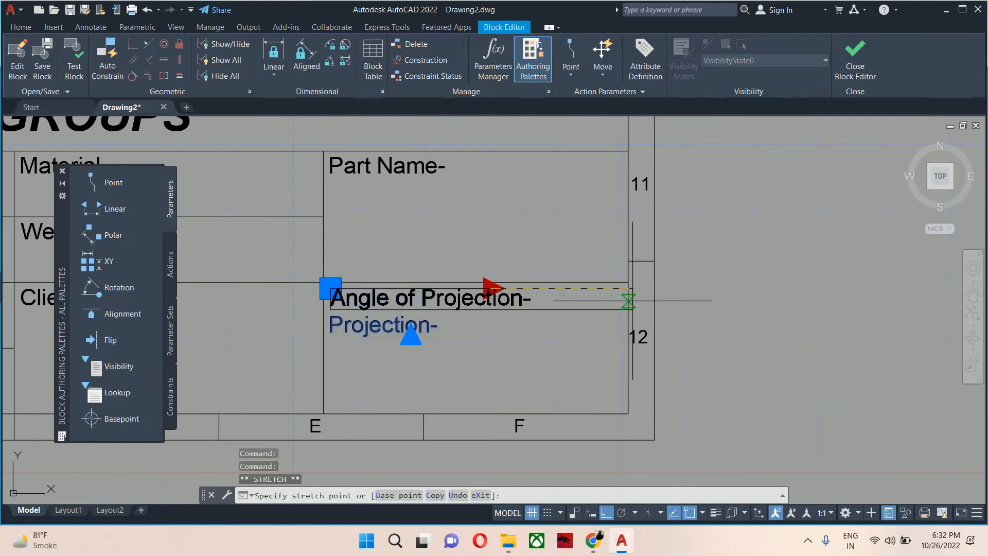
left_click(631, 300)
key("Escape")
mouse_move(494, 295)
middle_mouse_down()
mouse_move(595, 333)
mouse_move(926, 341)
middle_mouse_up()
mouse_move(401, 339)
middle_mouse_down()
mouse_move(734, 348)
mouse_move(631, 320)
middle_mouse_up()
key("Escape")
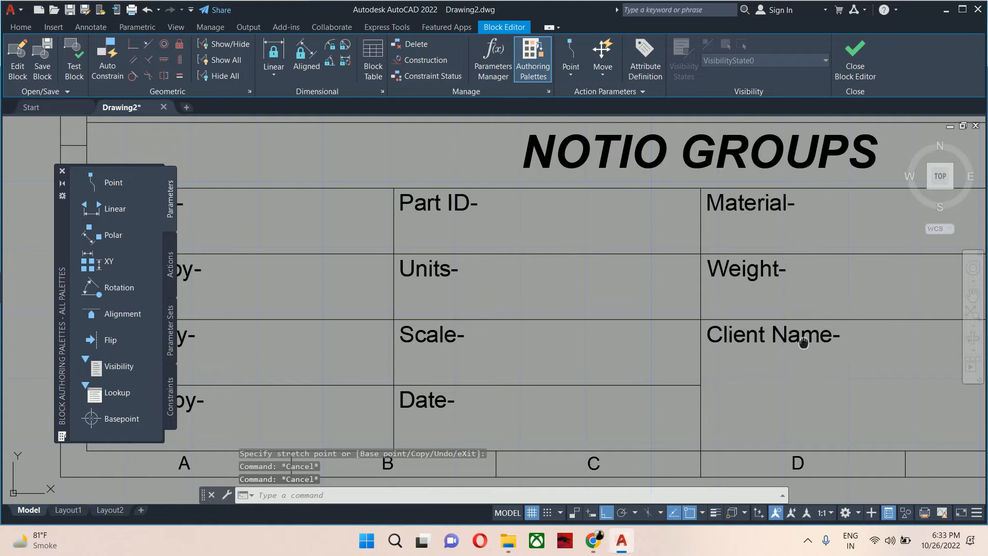
Extend the horizontal row line across the third column to split its bottom cell.
middle_click_drag(794, 343, 711, 366)
key("Escape")
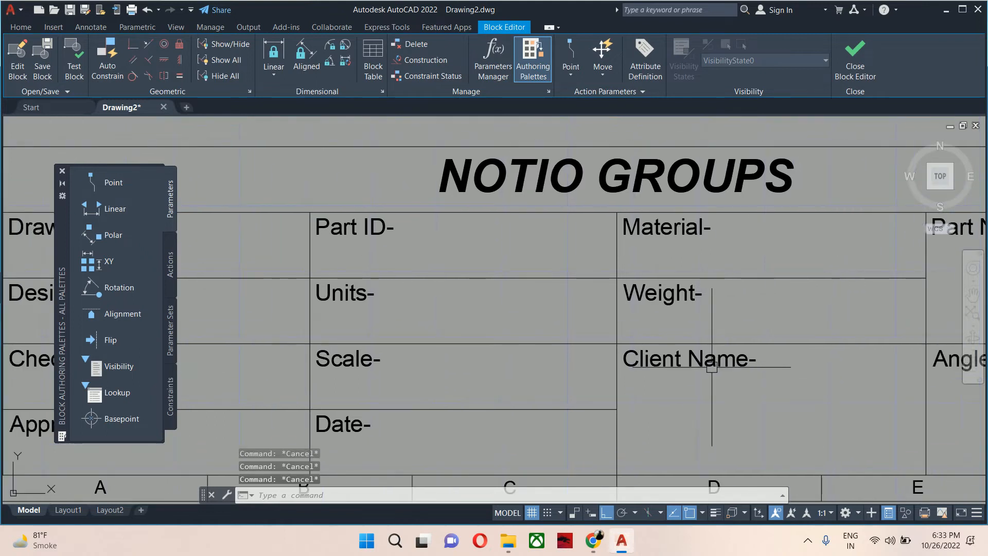
scroll(729, 374, "down", 4)
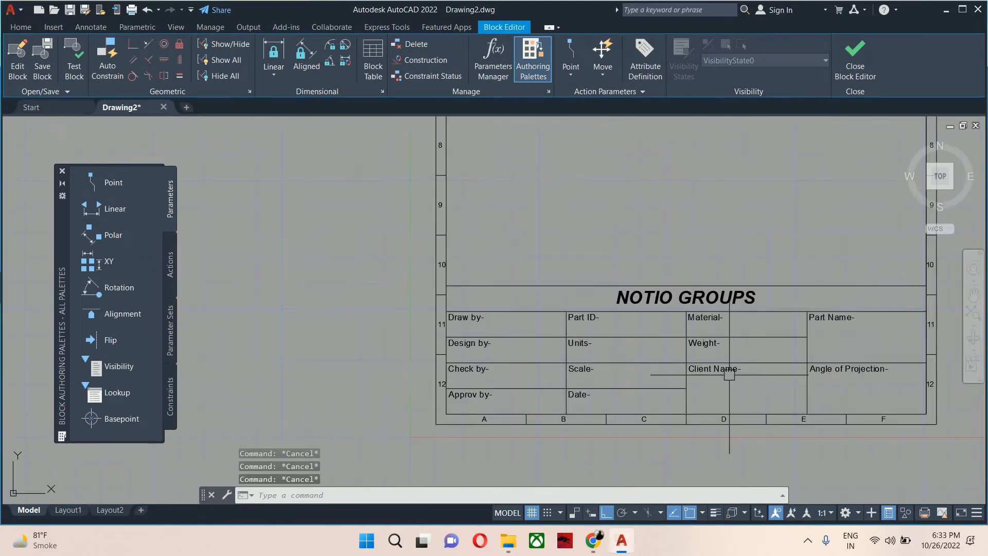
scroll(696, 362, "up", 2)
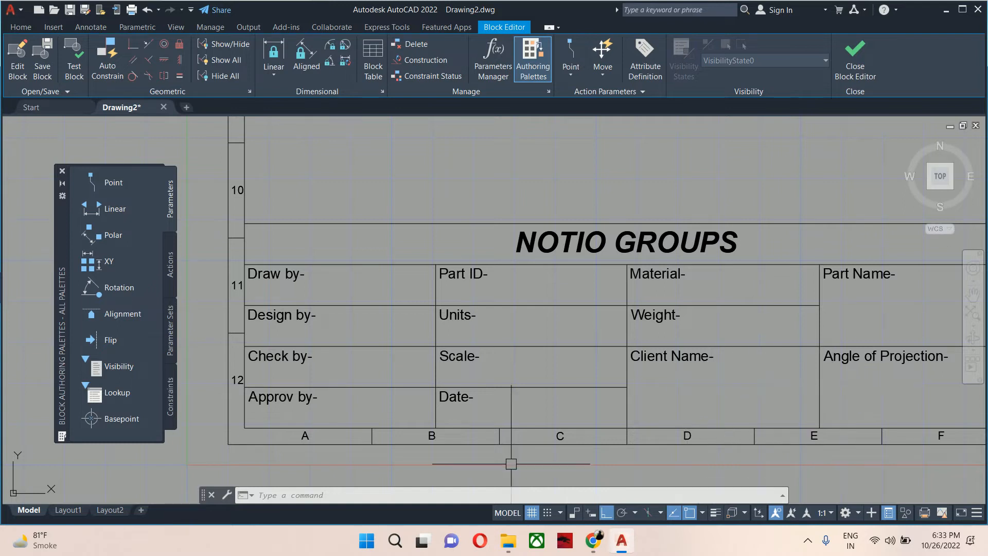
type("ex")
key("Return")
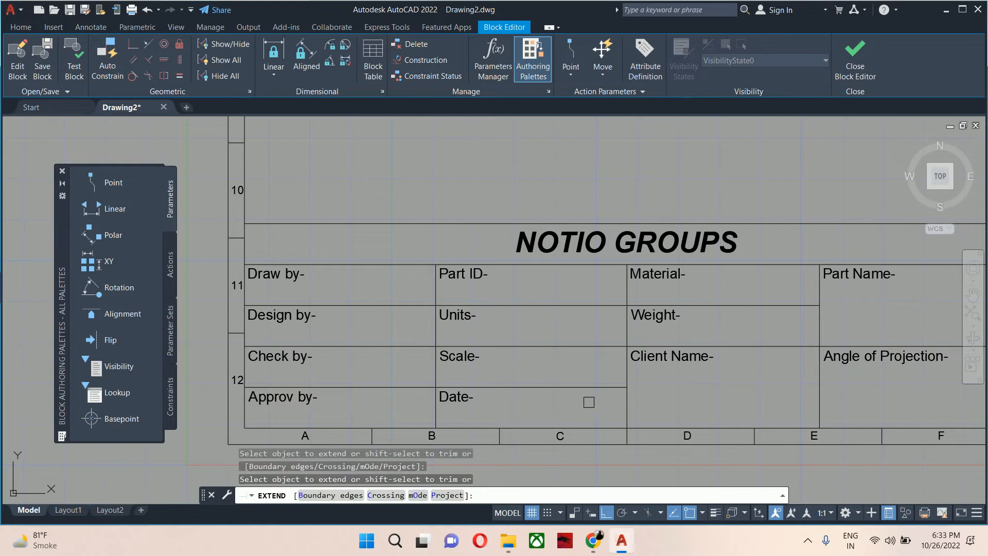
left_click_drag(602, 381, 601, 393)
key("Escape")
key("Escape")
key("Escape")
Rename the 'Client Name-' label to 'Tollerance-' and exit the text editor.
double_click(675, 359)
left_click_drag(701, 366, 424, 360)
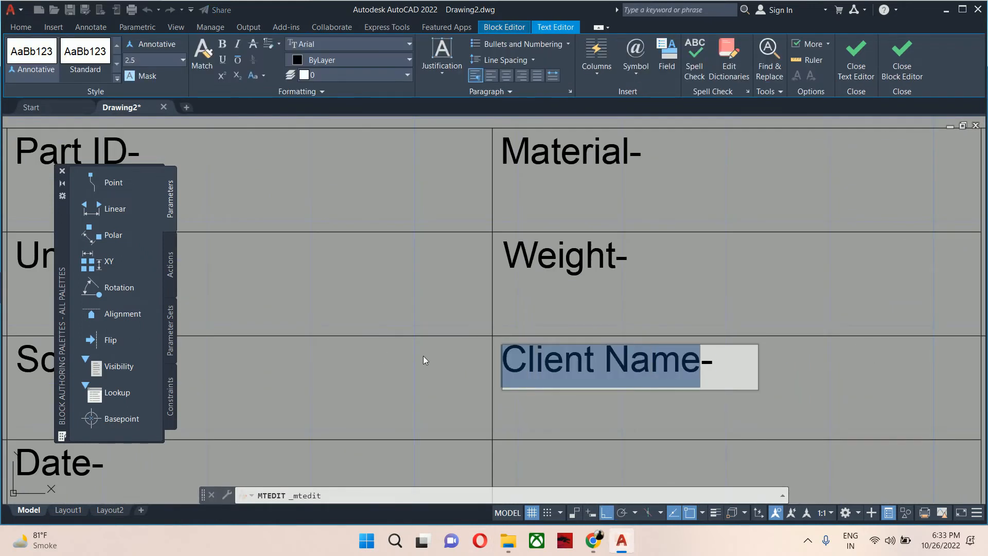
type("To")
type("llerance")
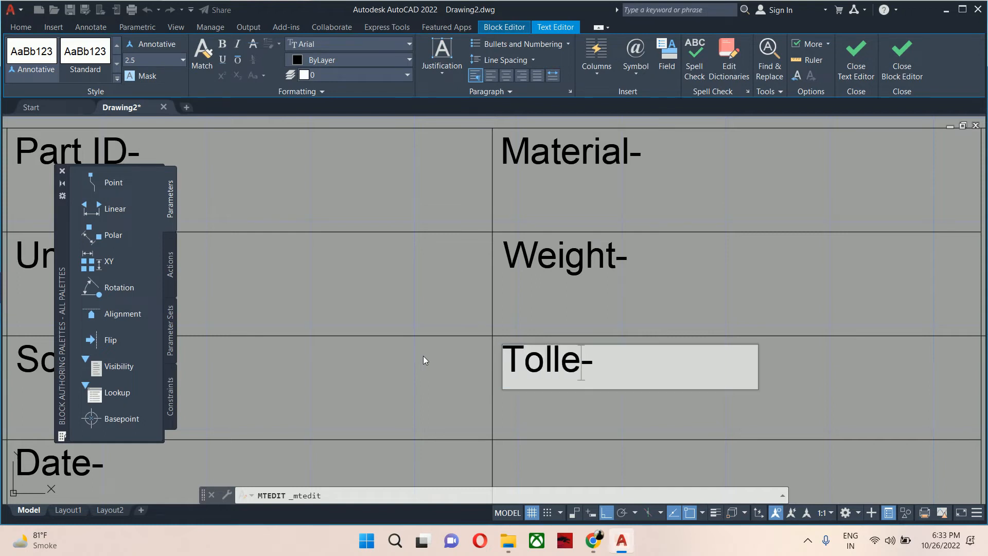
left_click(423, 356)
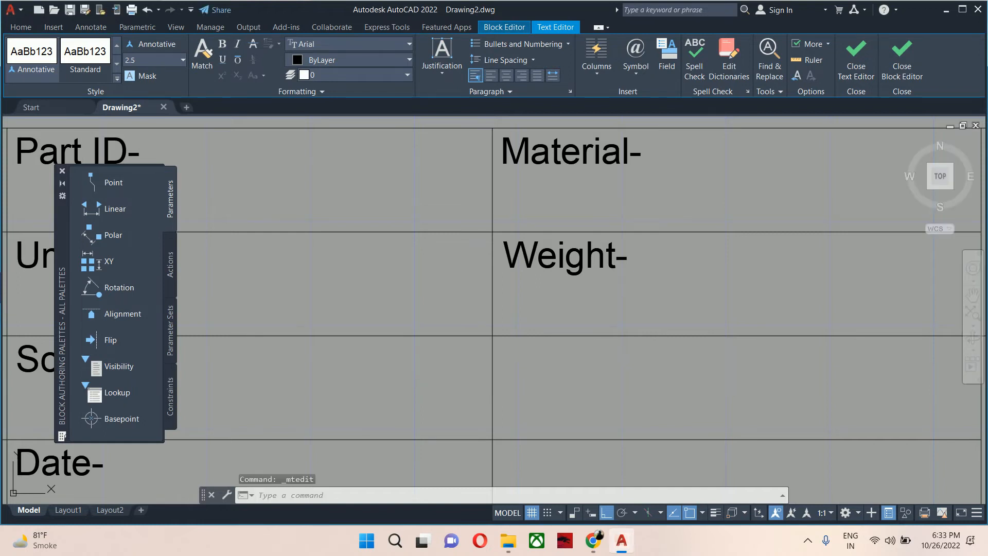
Copy the 'Tollerance-' label down into the third column's bottom cell.
scroll(520, 361, "down", 3)
middle_click_drag(520, 361, 553, 318)
type("o")
key("Return")
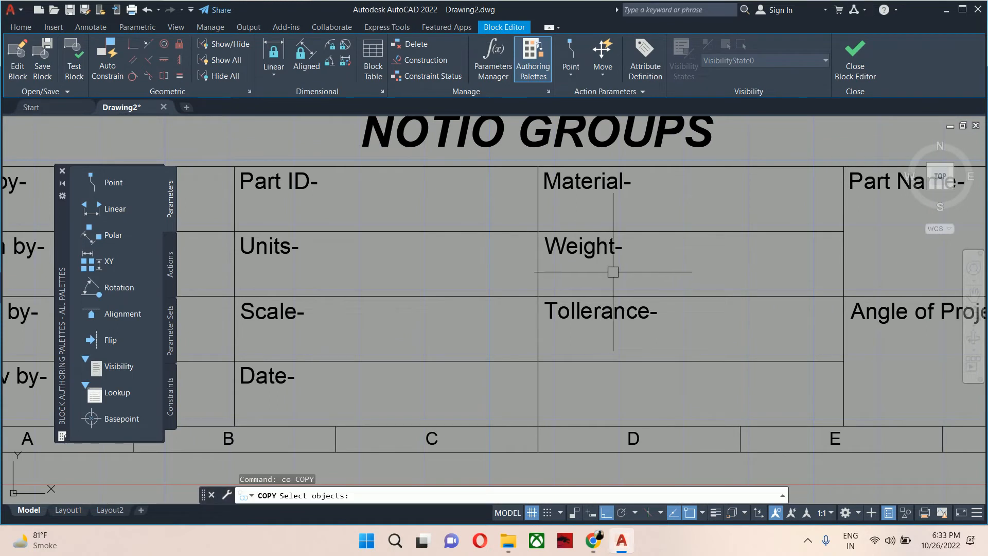
left_click(603, 310)
key("Return")
left_click(538, 294)
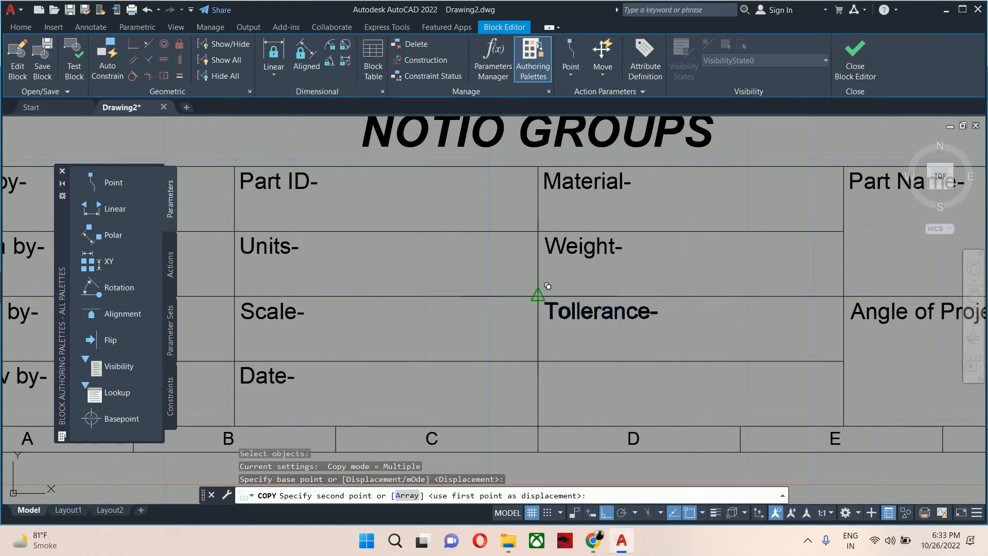
left_click(538, 360)
key("Escape")
Rename the copied label in the third column's bottom cell to 'Sheet No-'.
middle_click_drag(580, 350, 618, 335)
double_click(638, 363)
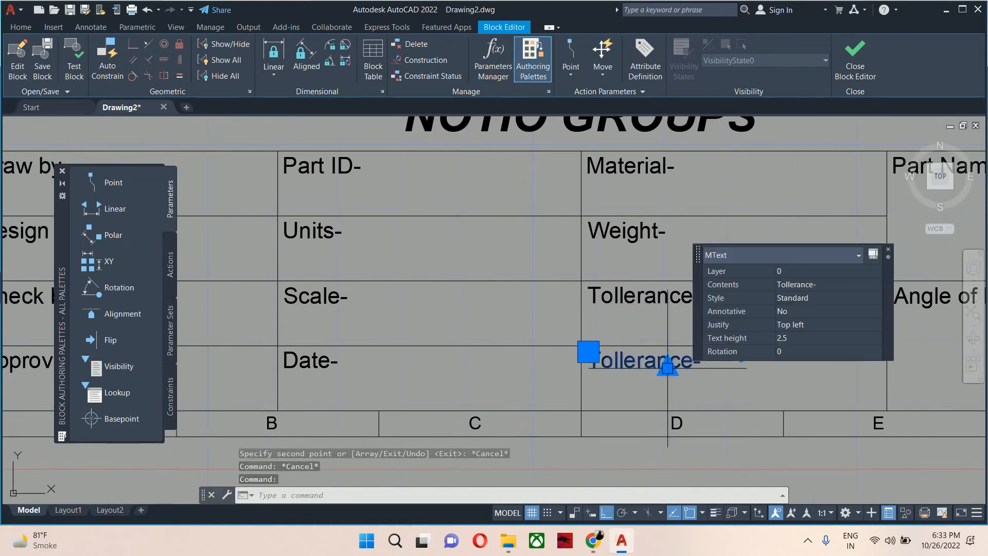
left_click_drag(680, 363, 519, 356)
key("Delete")
key("Delete")
type("Shee")
type("t No")
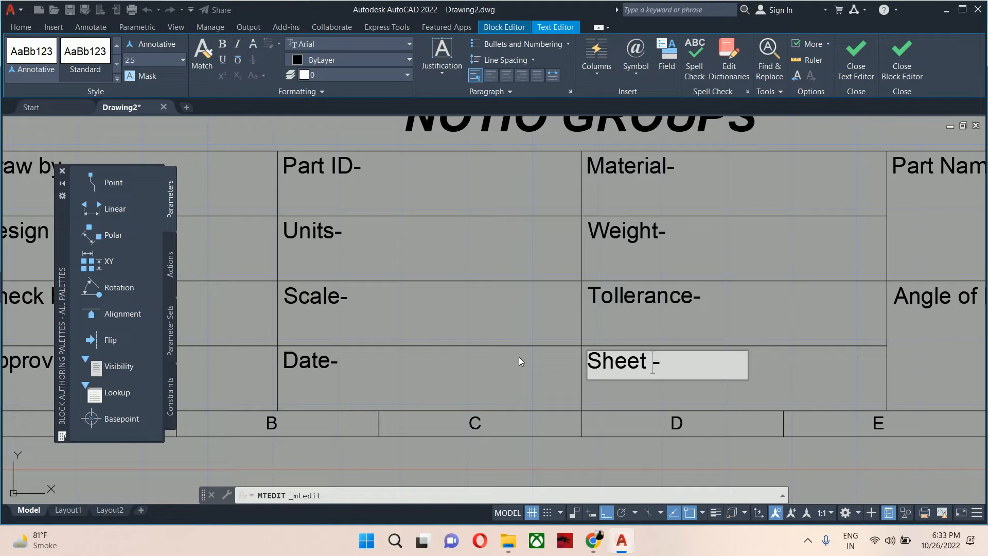
key("Escape")
key("Escape")
key("Escape")
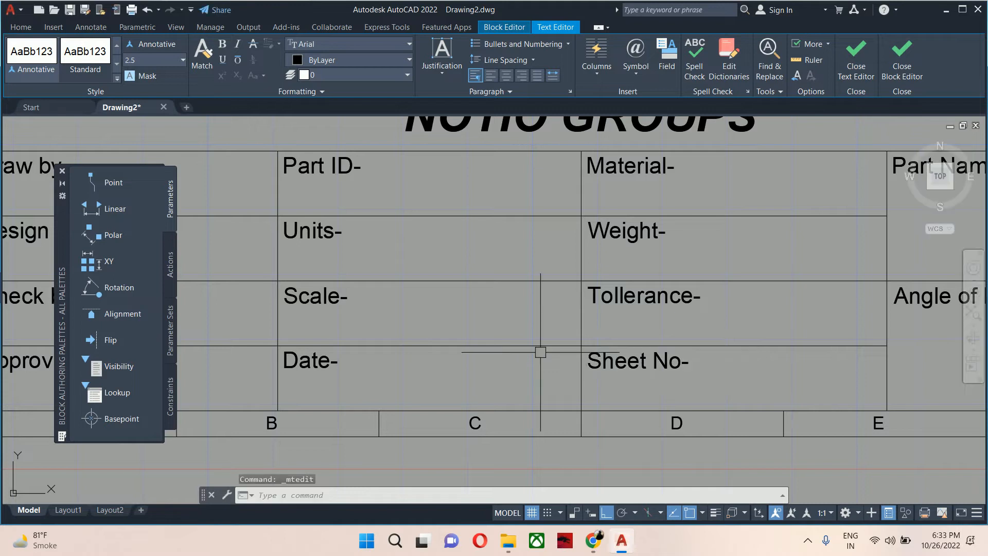
scroll(591, 421, "down", 2)
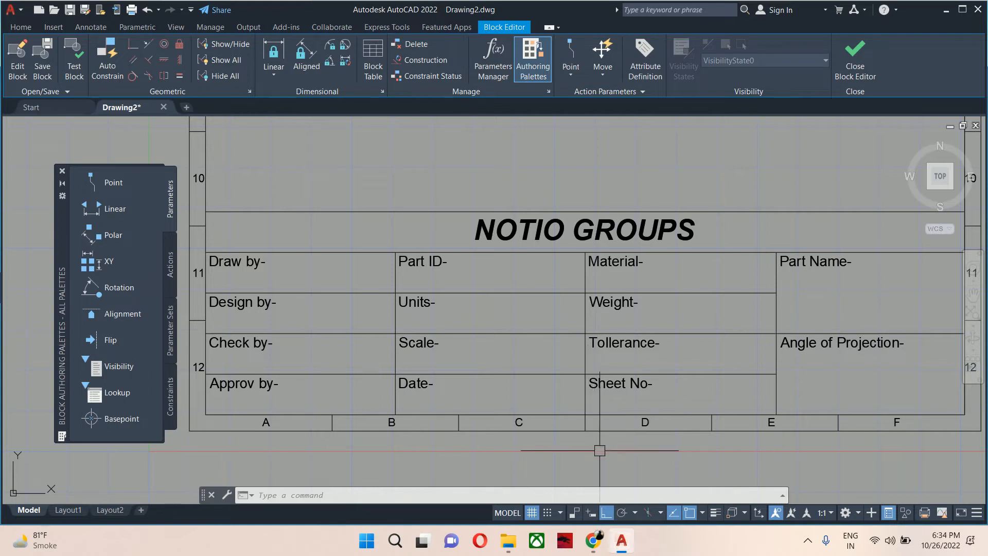
mouse_move(639, 346)
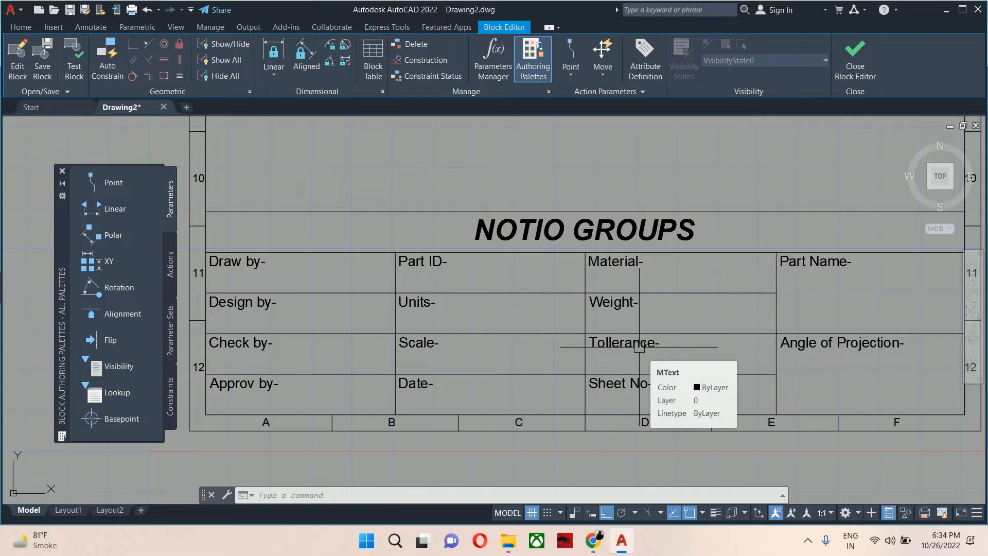
scroll(741, 319, "down", 4)
mouse_move(798, 389)
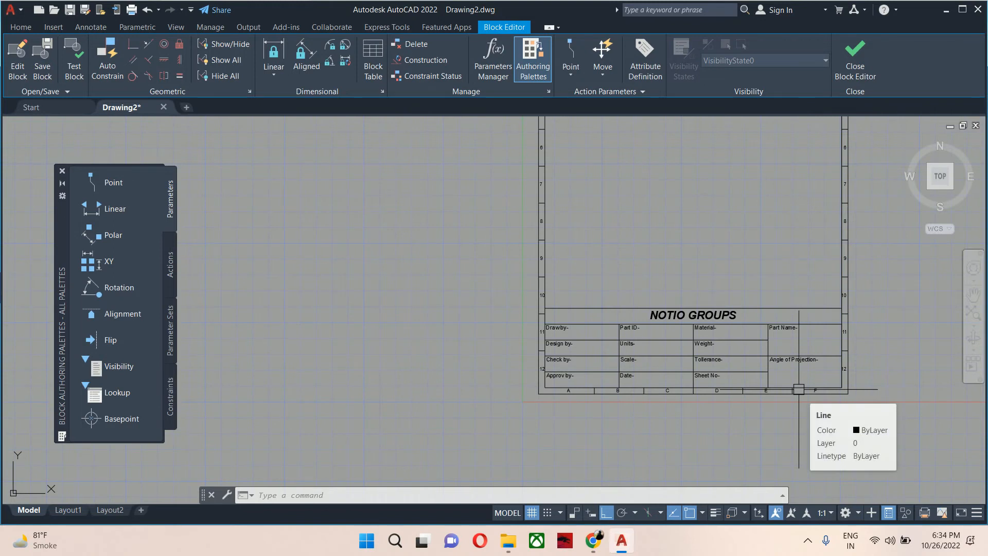
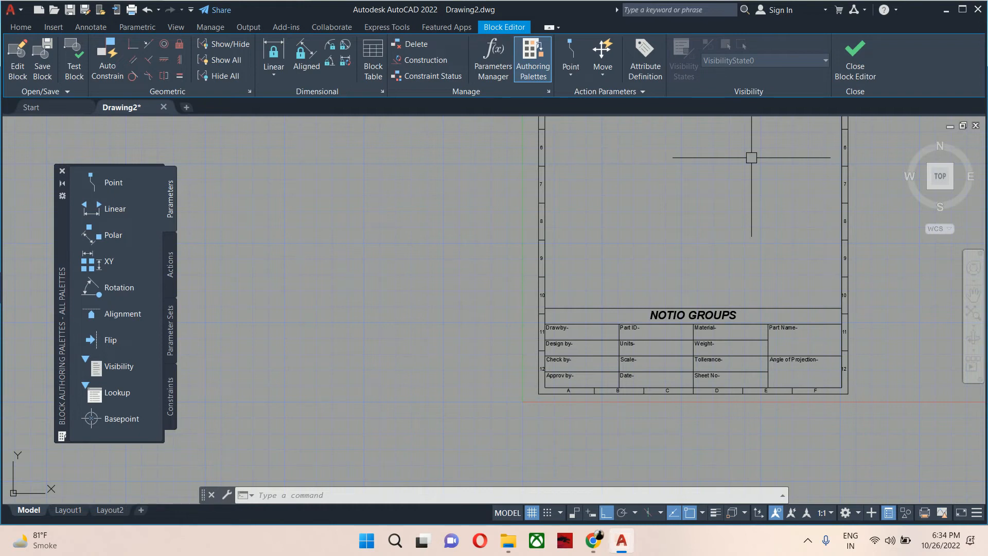
Start an attribute definition with tag 'drawby' and prompt 'enter the name of draftsman'.
scroll(628, 359, "up", 4)
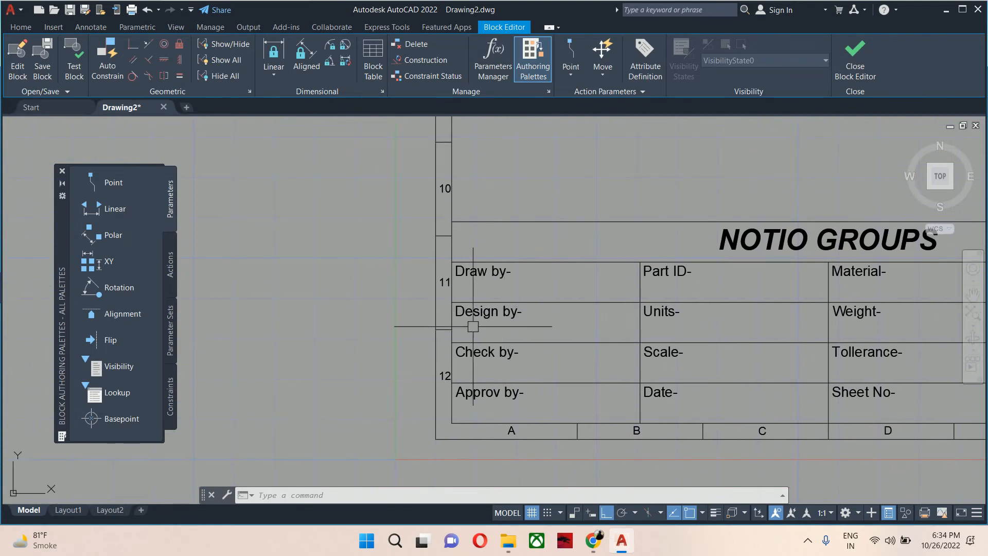
type("ATTDEF")
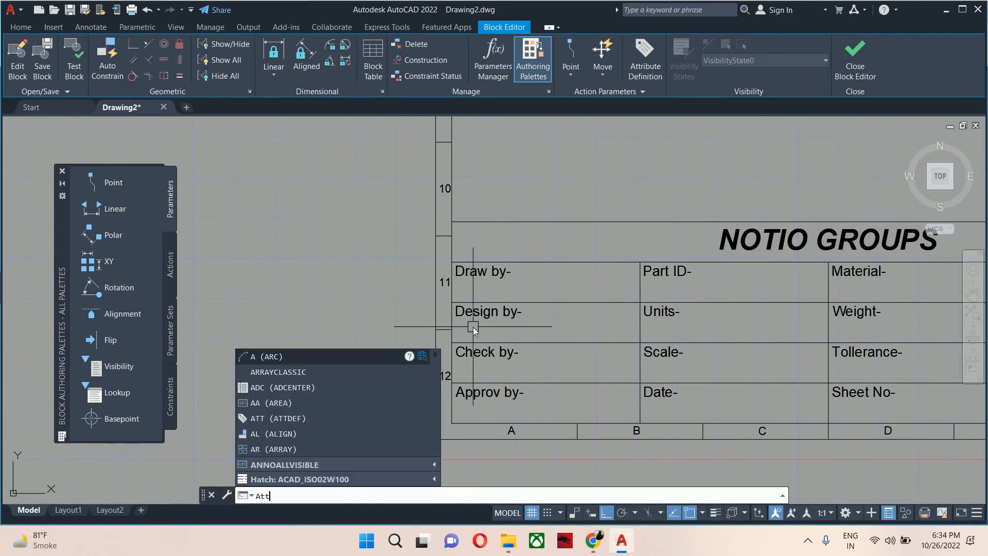
key("Return")
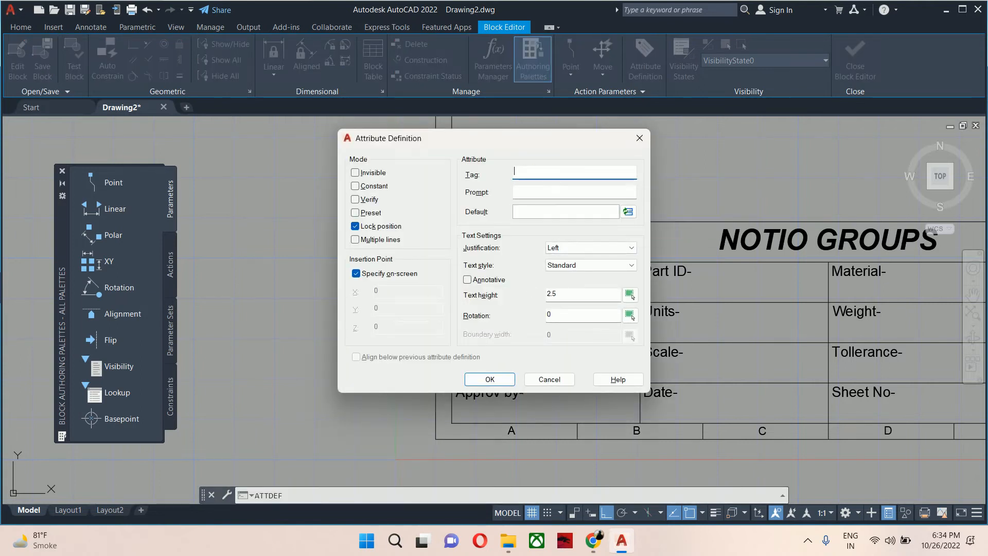
left_click_drag(509, 135, 740, 198)
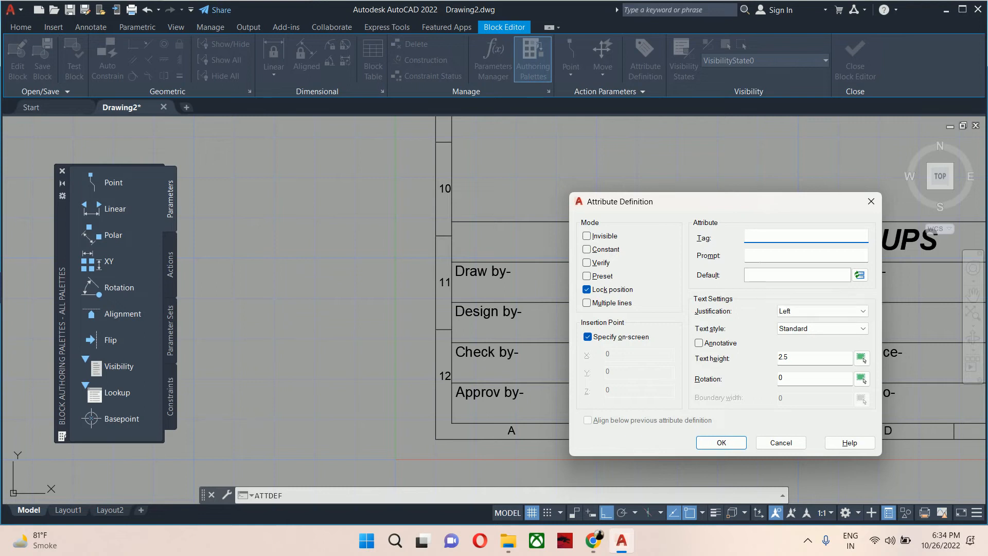
type("drawbyenter the ma")
key("BackSpace")
key("BackSpace")
key("BackSpace")
key("BackSpace")
key("BackSpace")
key("BackSpace")
key("BackSpace")
left_click(776, 255)
type("e")
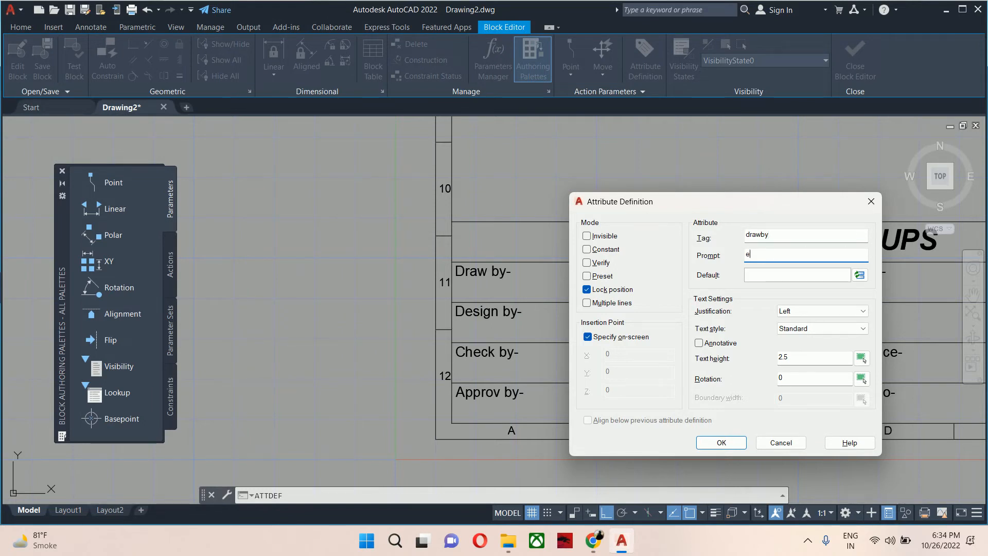
type("nter the name")
key("BackSpace")
key("BackSpace")
type("ame of draftsman")
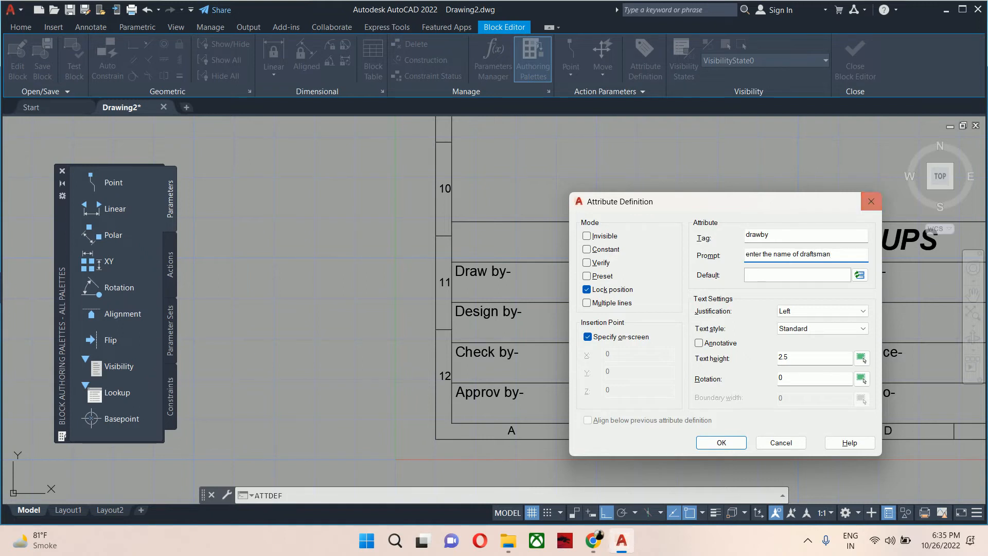
key("Tab")
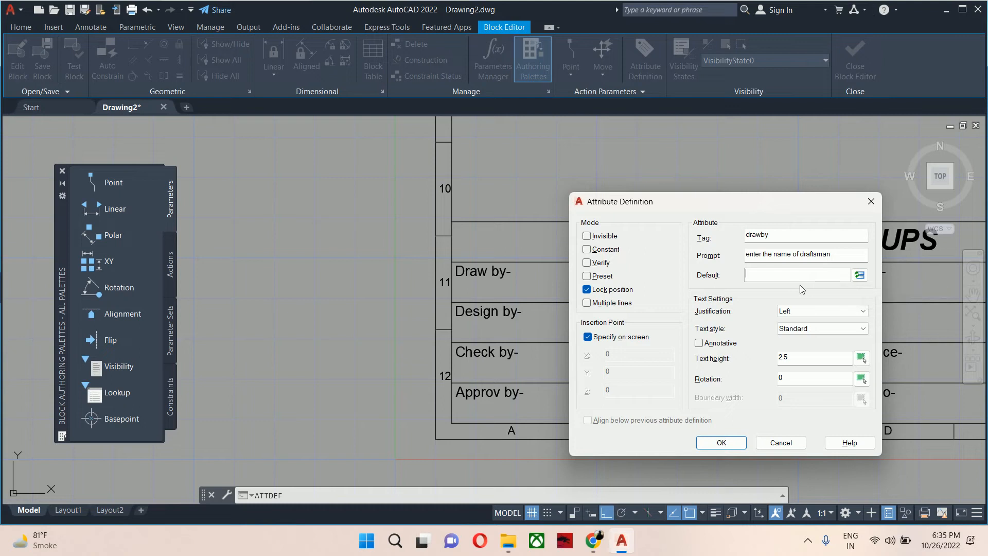
Set the attribute's default to 'abc' and place it just below the 'Draw by-' label.
type("ac")
left_click(721, 442)
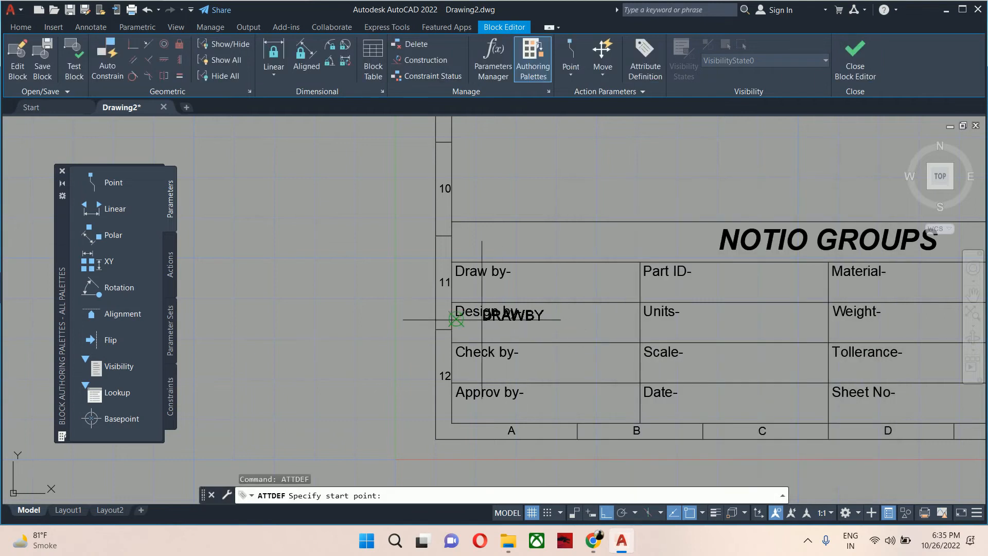
scroll(456, 319, "up", 5)
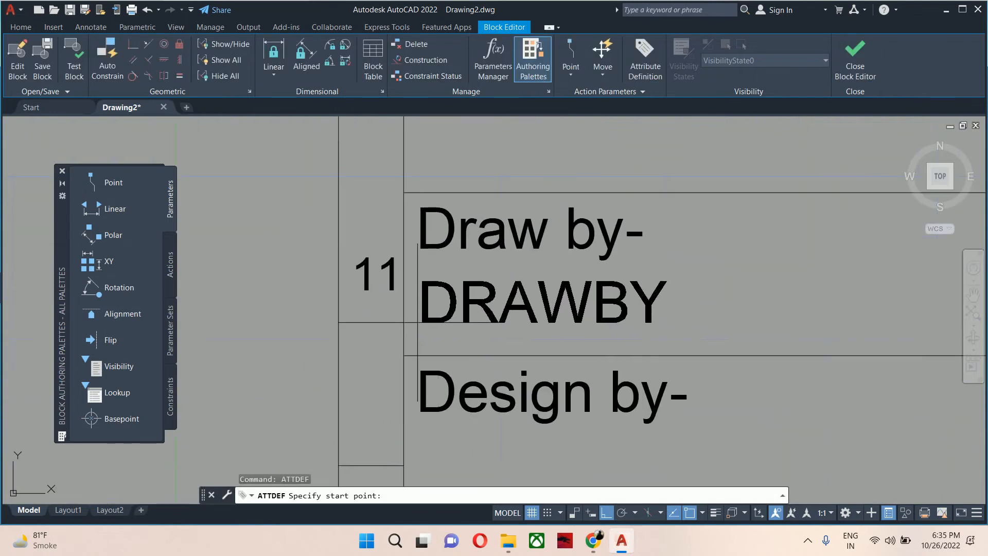
left_click(417, 322)
scroll(540, 311, "down", 4)
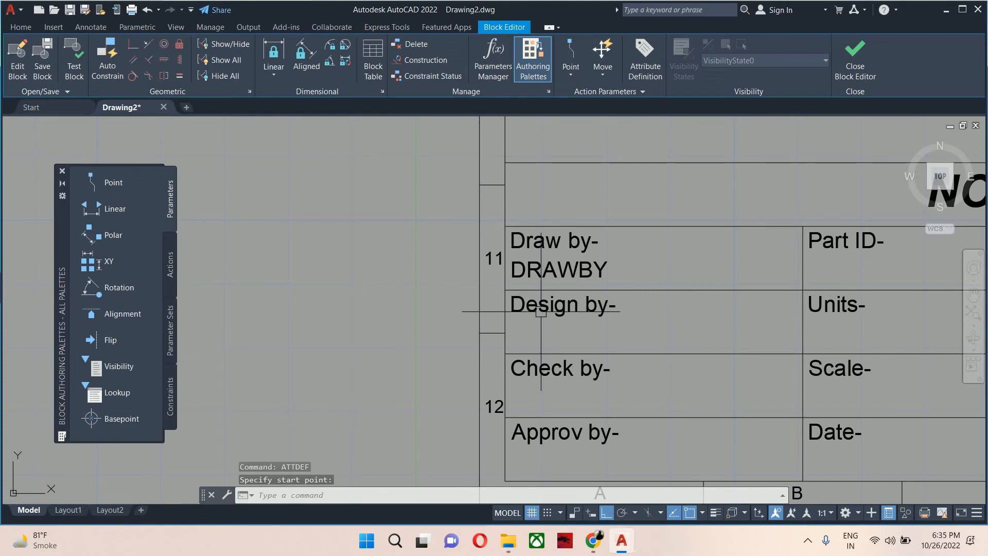
Start another attribute definition with tag 'designby' and prompt 'enter the name of designer'.
key("Return")
left_click_drag(465, 153, 753, 218)
type("desi")
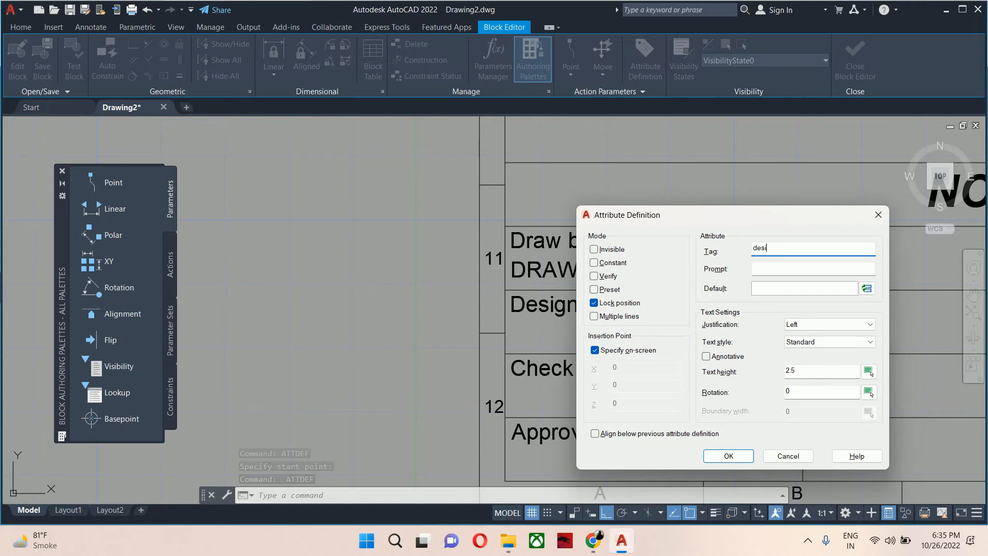
type("gnby")
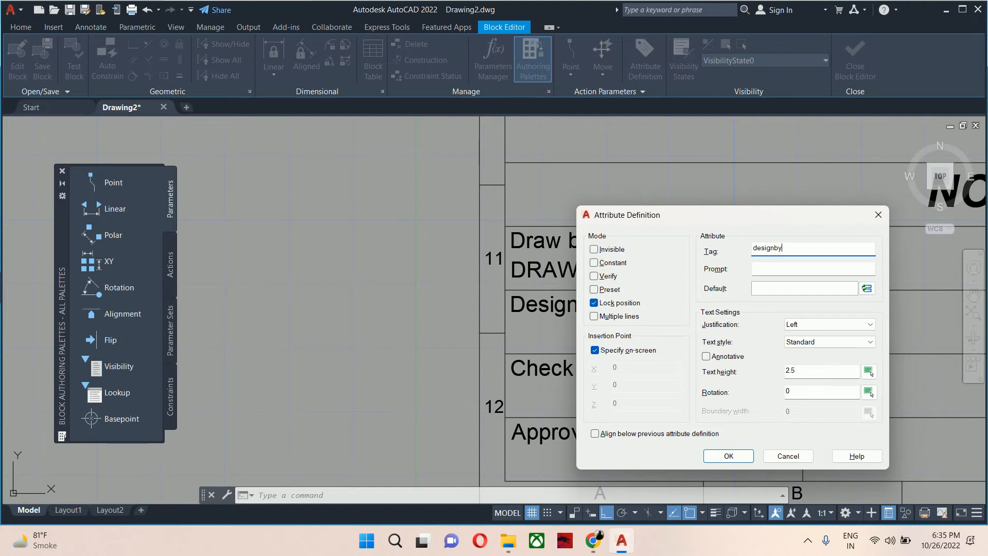
key("Tab")
type("enter the name of")
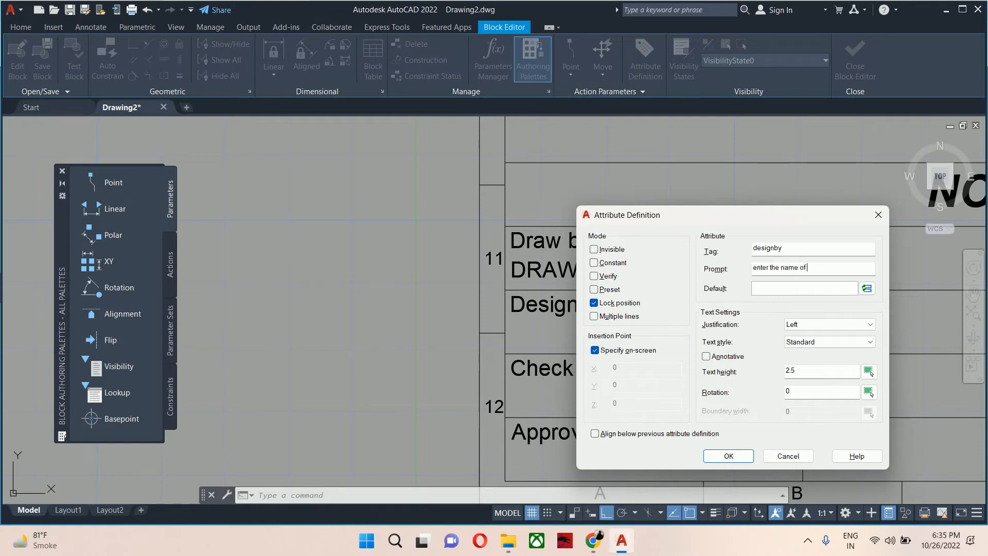
type(" designer")
Set its default to a DeviceName field and place the attribute just below the 'Design by-' label.
left_click(771, 288)
left_click(867, 288)
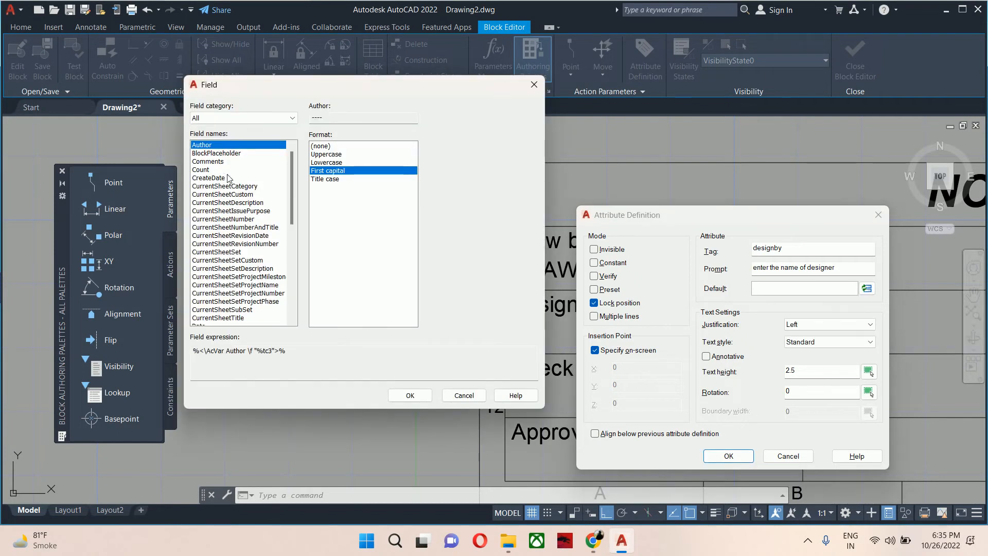
left_click_drag(289, 186, 289, 212)
left_click(212, 268)
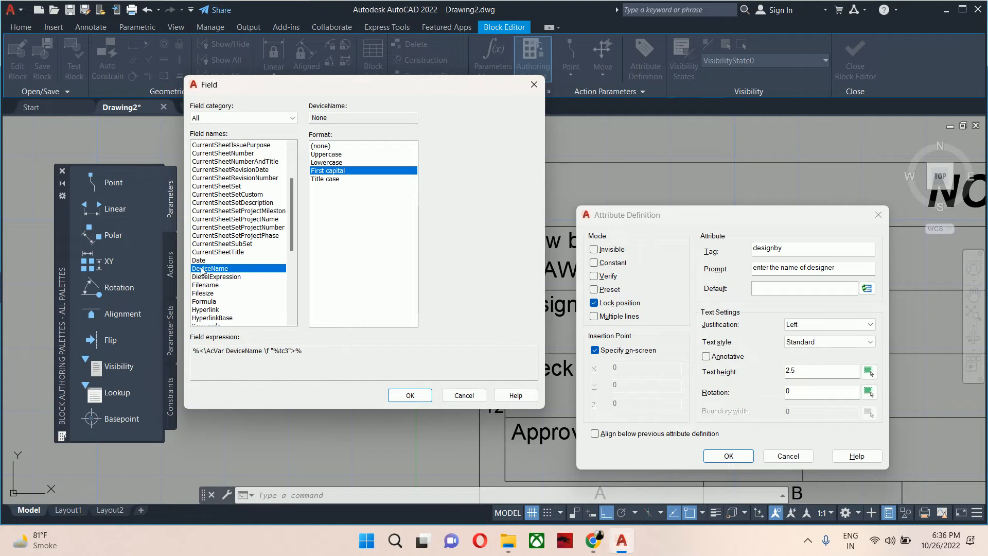
left_click(412, 396)
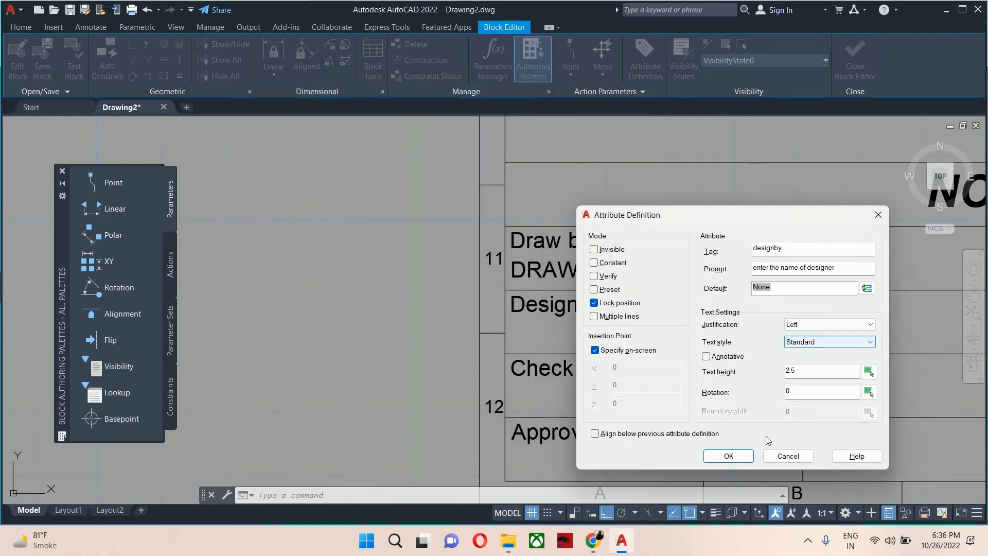
left_click(728, 456)
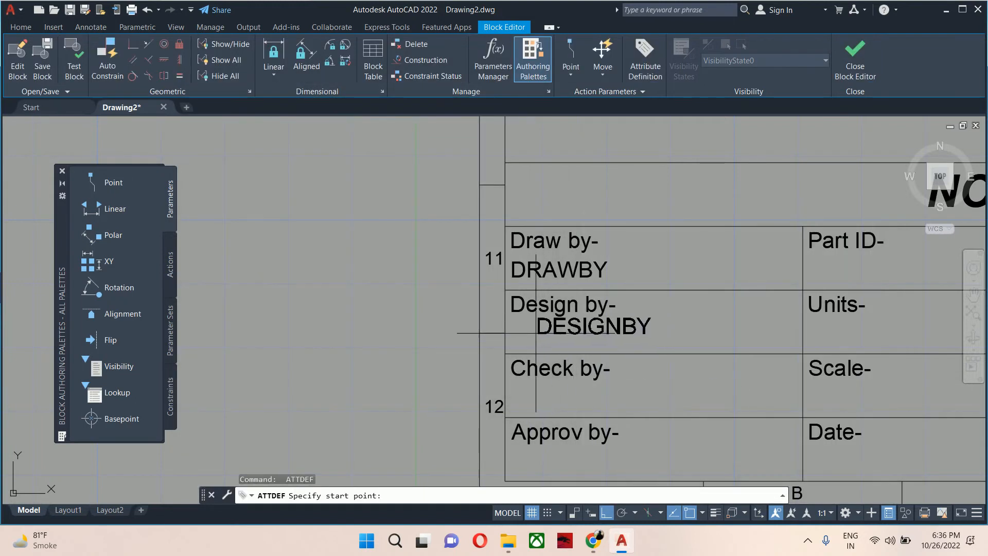
scroll(535, 334, "up", 3)
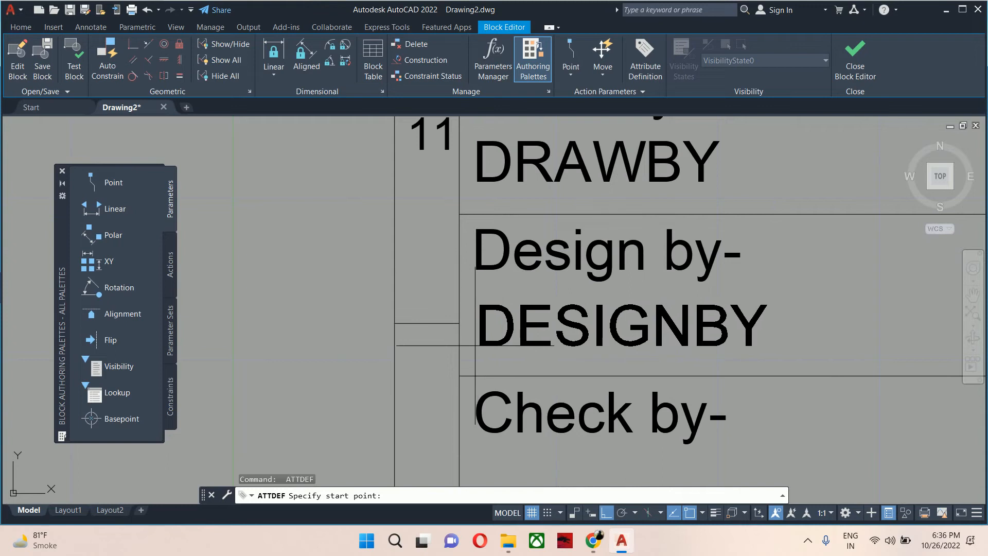
left_click(475, 345)
scroll(576, 343, "down", 4)
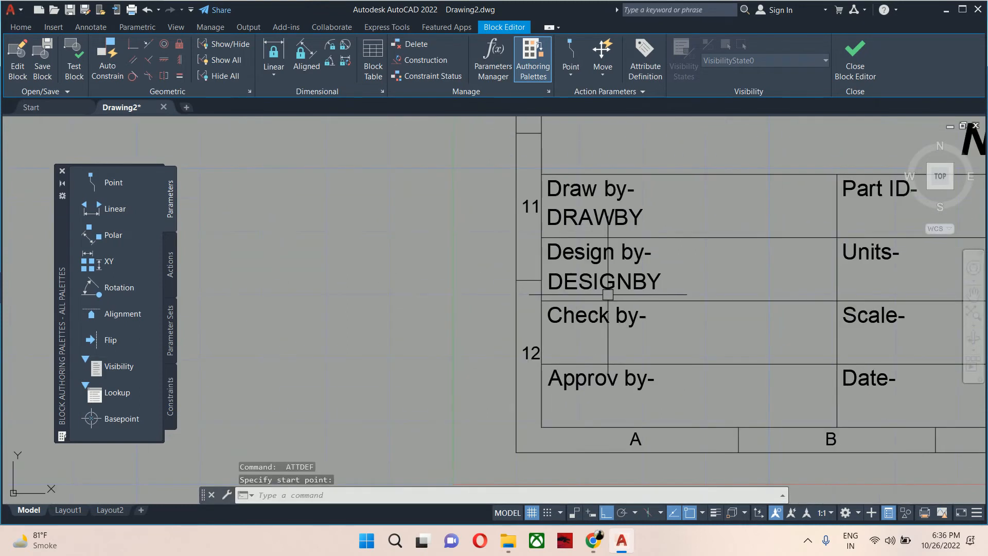
Copy the DRAWBY attribute below the 'Check by-' and 'Approv by-' labels.
type("co")
key("Return")
left_click(574, 268)
key("Return")
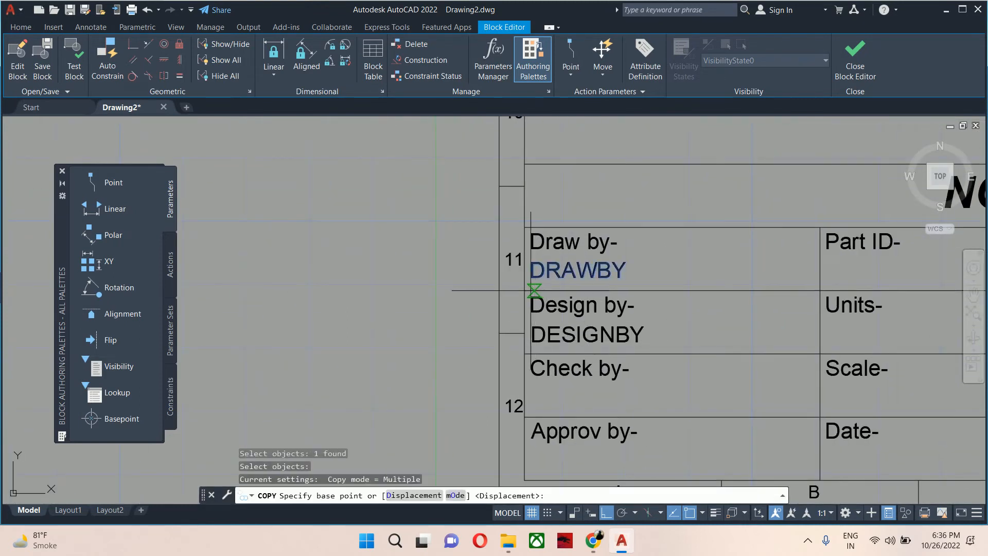
left_click(521, 291)
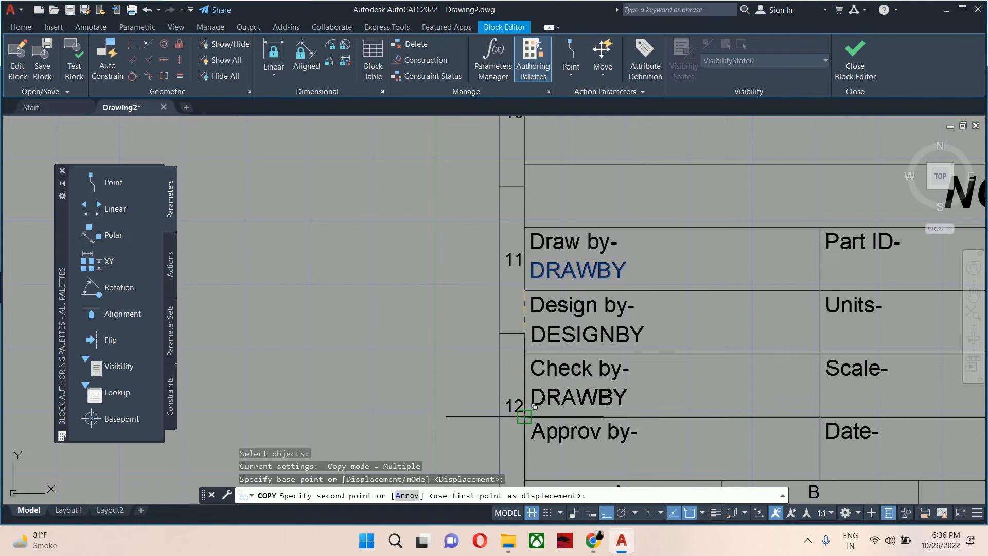
left_click(523, 416)
middle_click_drag(534, 406, 545, 314)
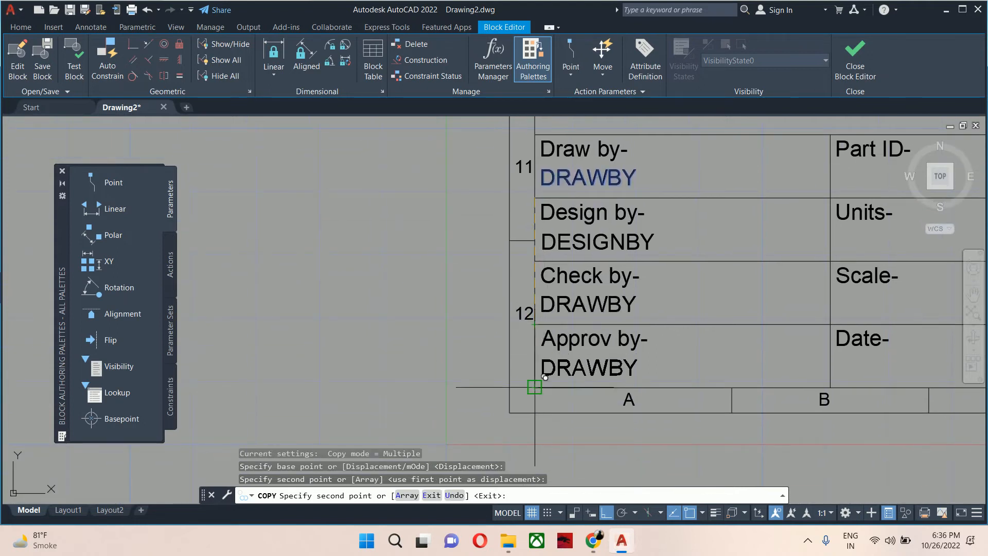
left_click(546, 377)
Copy the DRAWBY attribute below the 'Part ID-', 'Units-' and 'Scale-' labels.
middle_click_drag(727, 345, 525, 468)
scroll(614, 354, "up", 2)
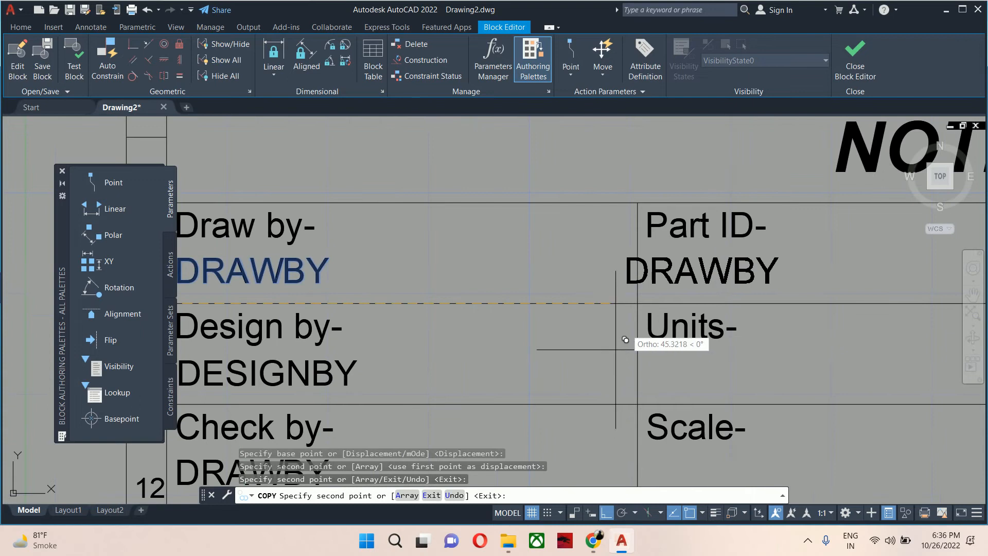
left_click(637, 304)
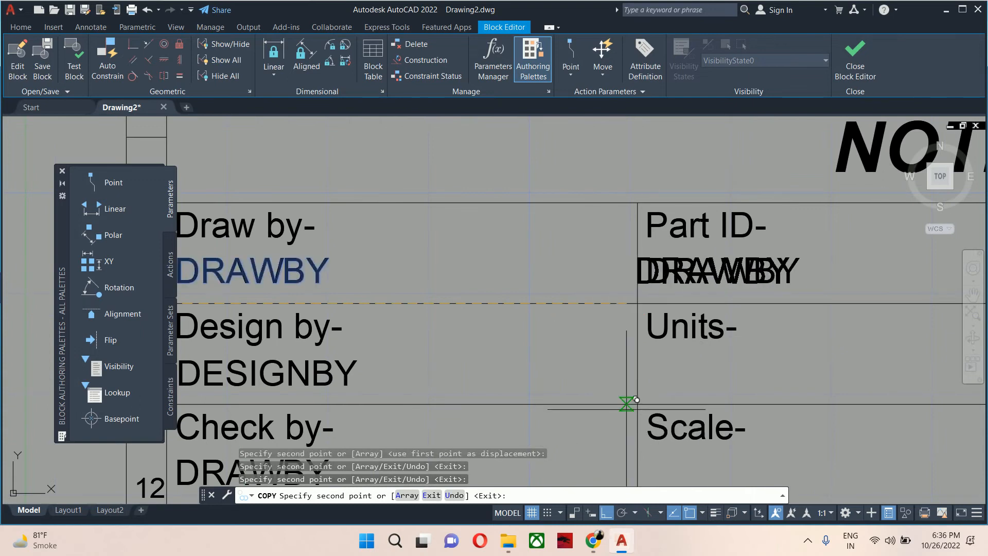
left_click(637, 403)
middle_click_drag(637, 404, 639, 283)
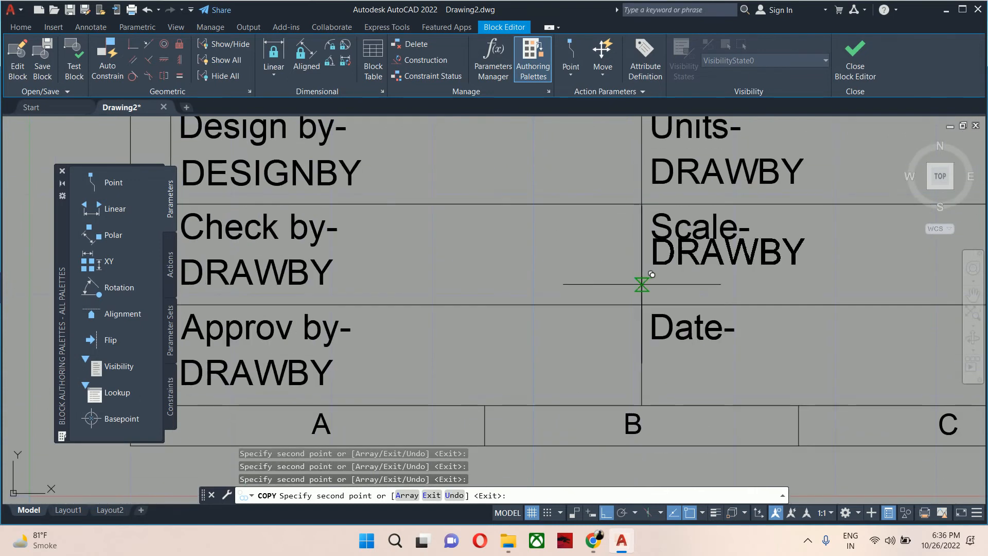
left_click(640, 301)
scroll(725, 277, "down", 2)
middle_click_drag(725, 277, 452, 386)
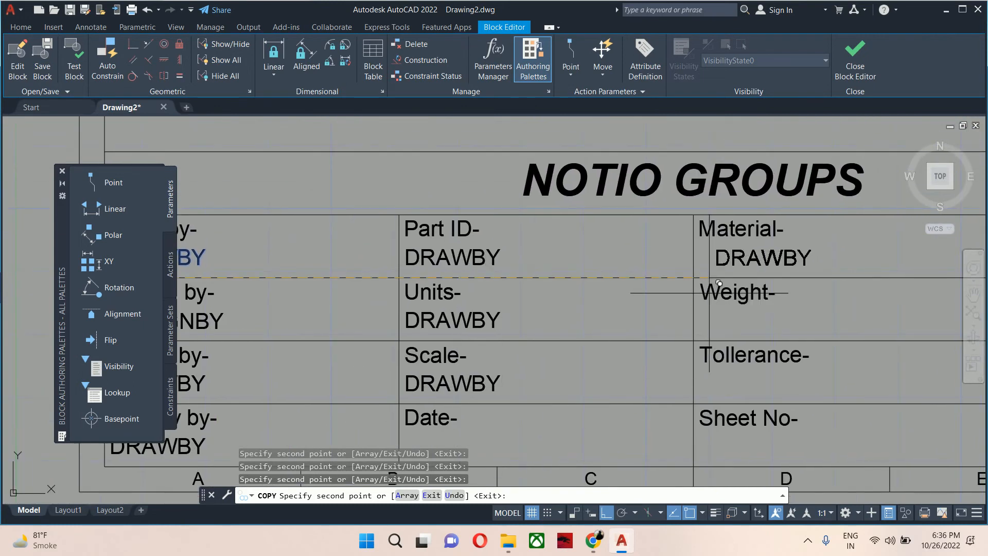
Copy the attribute below 'Material-', 'Weight-', 'Tollerance-', 'Sheet No-' and 'Part Name-', then end the copy.
left_click(693, 285)
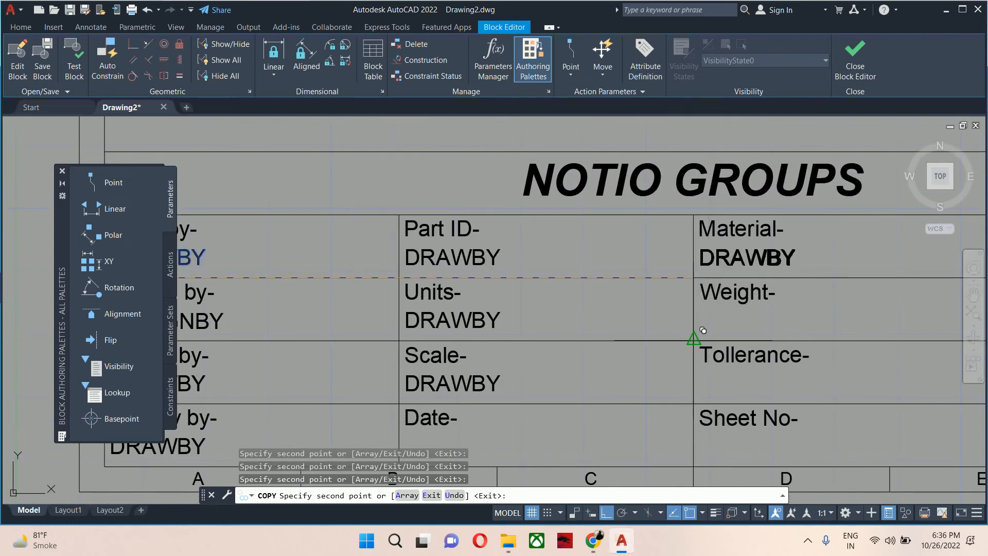
left_click(693, 383)
middle_click_drag(693, 383, 677, 309)
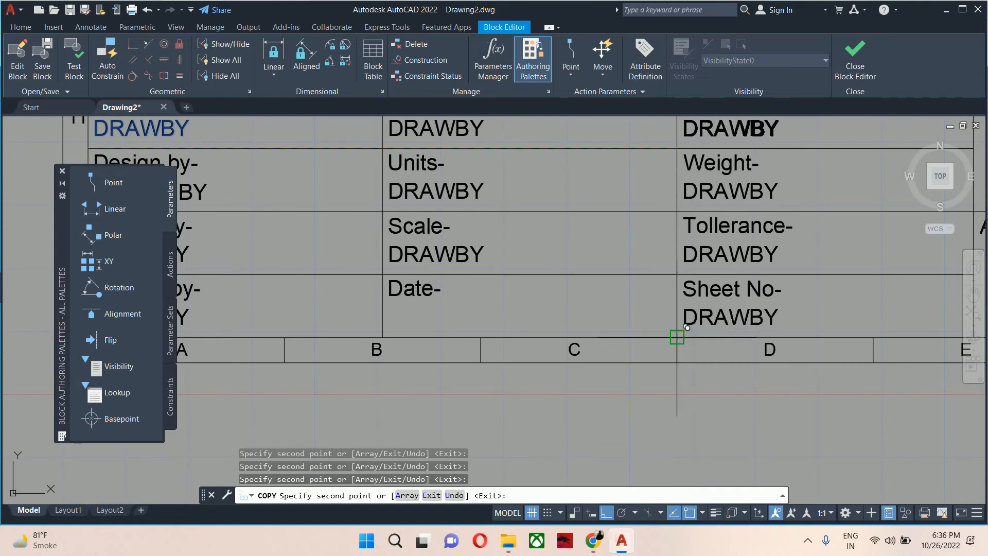
left_click(685, 322)
scroll(684, 322, "down", 2)
middle_click_drag(684, 321, 492, 376)
scroll(676, 273, "up", 4)
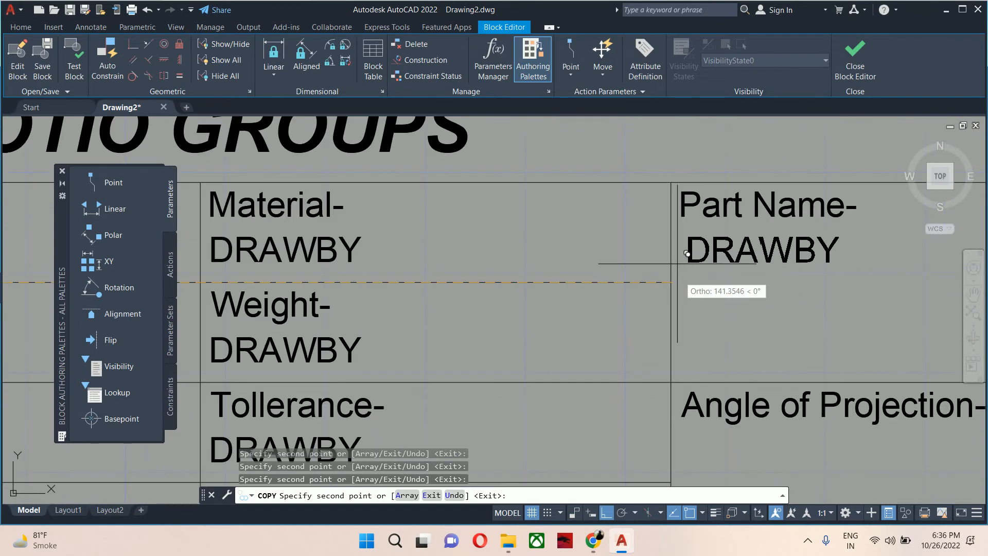
key("Escape")
key("Escape")
Edit the attribute under 'Check by-' to tag 'checkby', prompt 'enter the name of chec' and default '@@@@'.
scroll(658, 272, "down", 4)
scroll(633, 286, "up", 5)
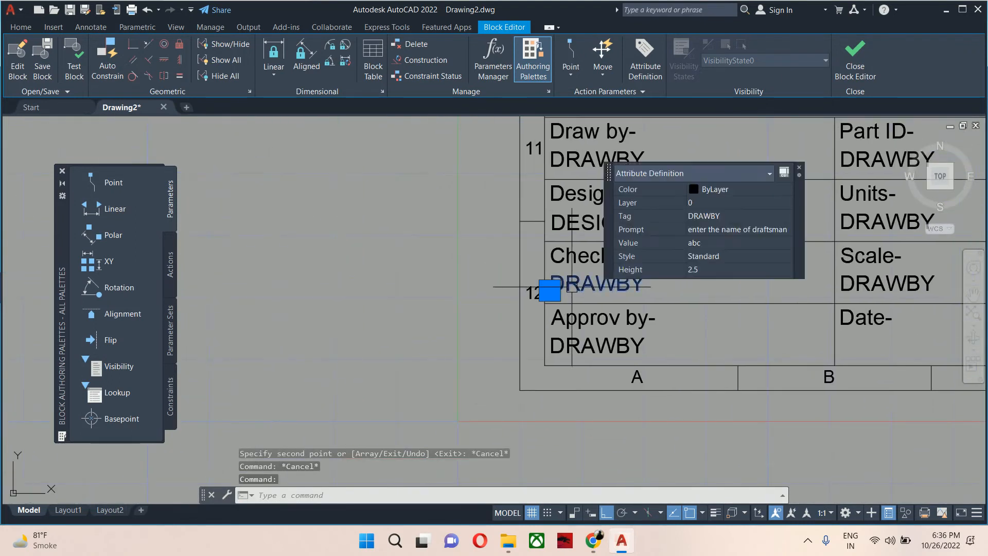
double_click(567, 291)
type("che")
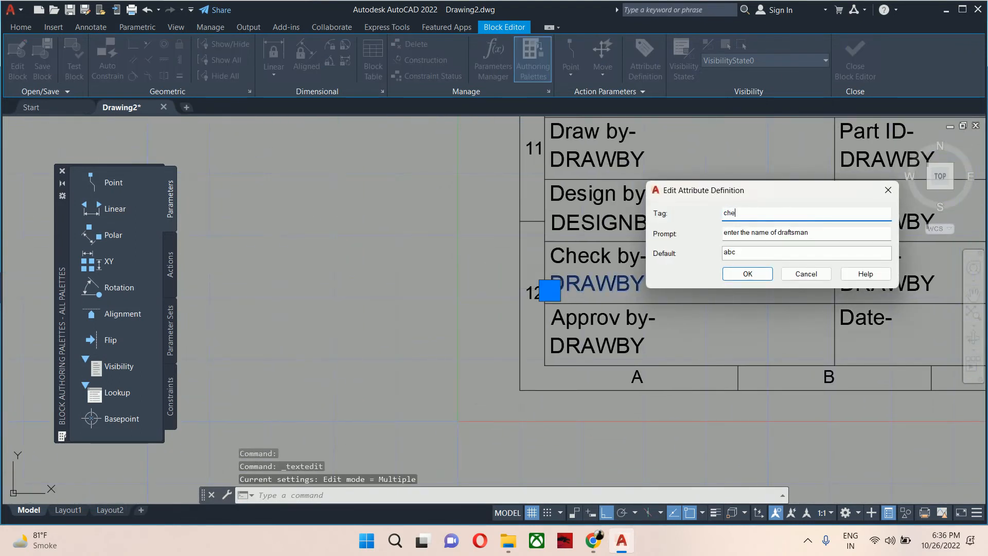
type("ckby")
double_click(795, 232)
type("chec")
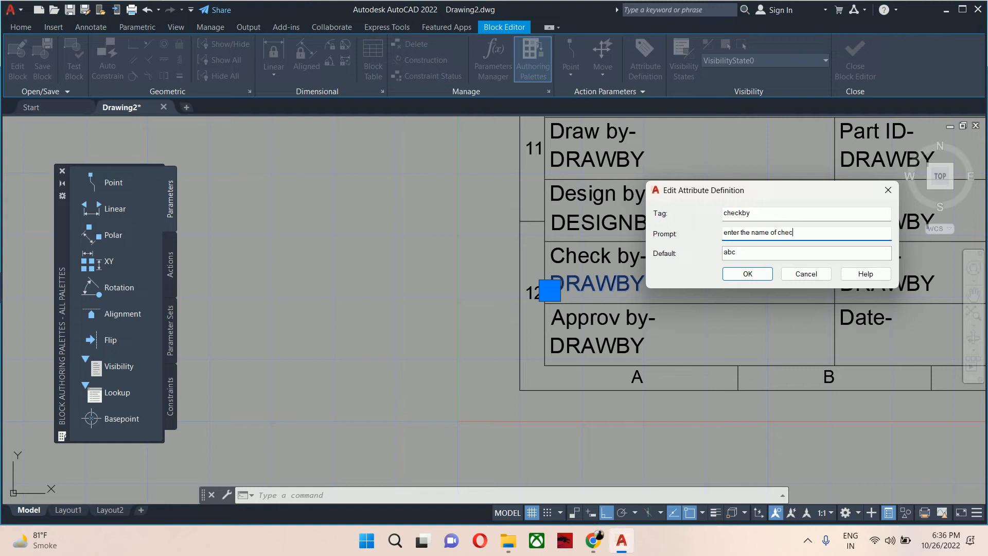
double_click(754, 254)
type("@@@@")
left_click(749, 275)
Edit the attribute under 'Approv by-' to tag 'approvby', prompt 'enter the name of approving authoriety' and default 'approvby'.
left_click(590, 341)
type("approv")
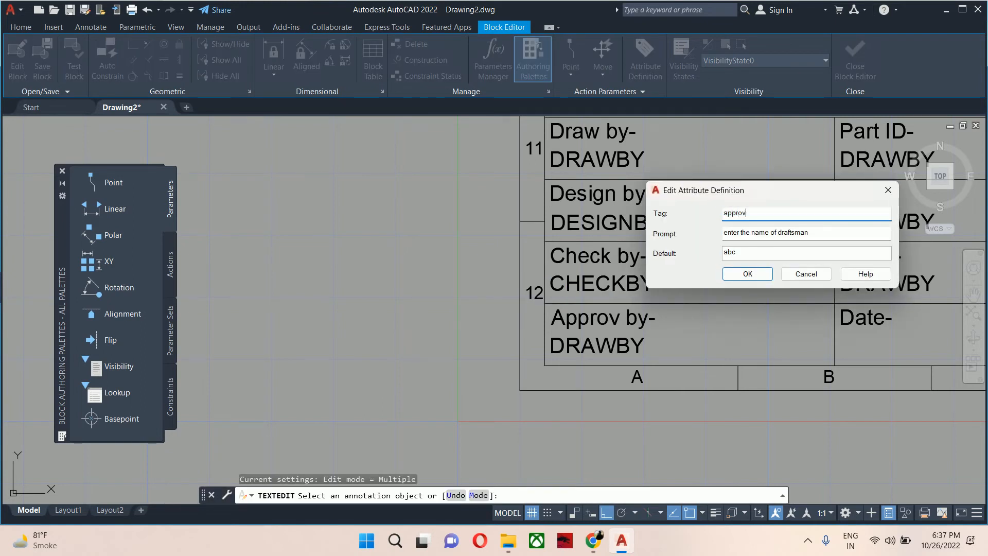
type("by")
key("Tab")
left_click_drag(803, 232, 784, 237)
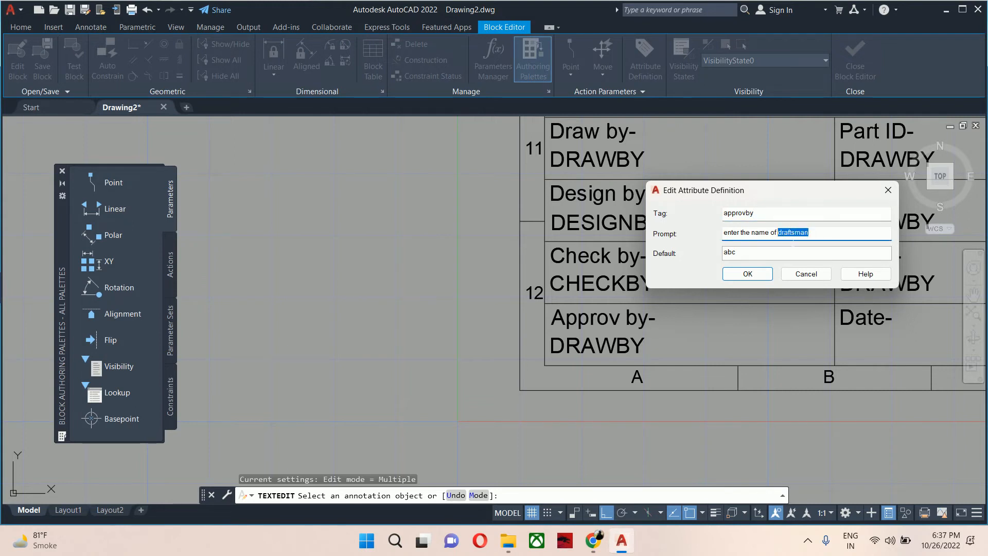
type("approving authoriety")
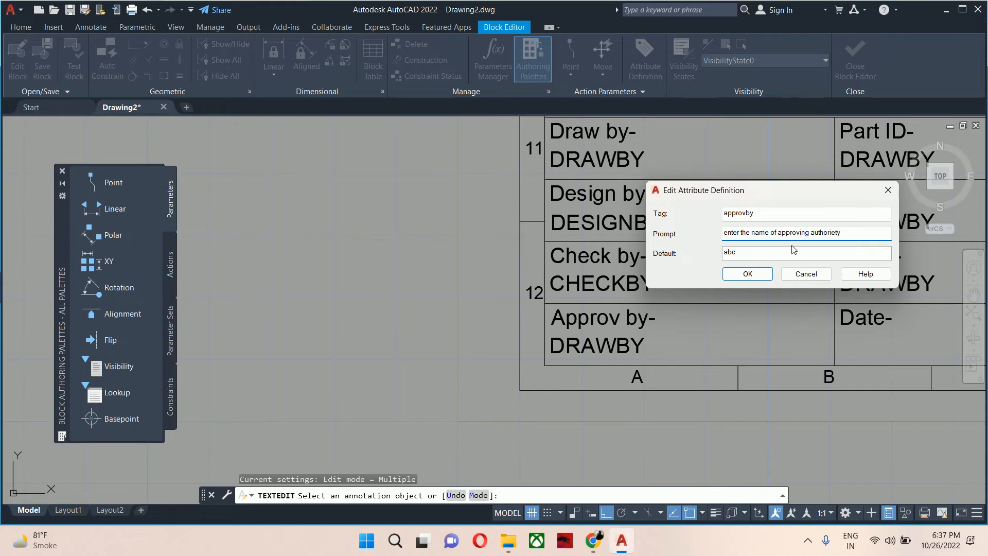
key("Tab")
type("approvby")
left_click(736, 274)
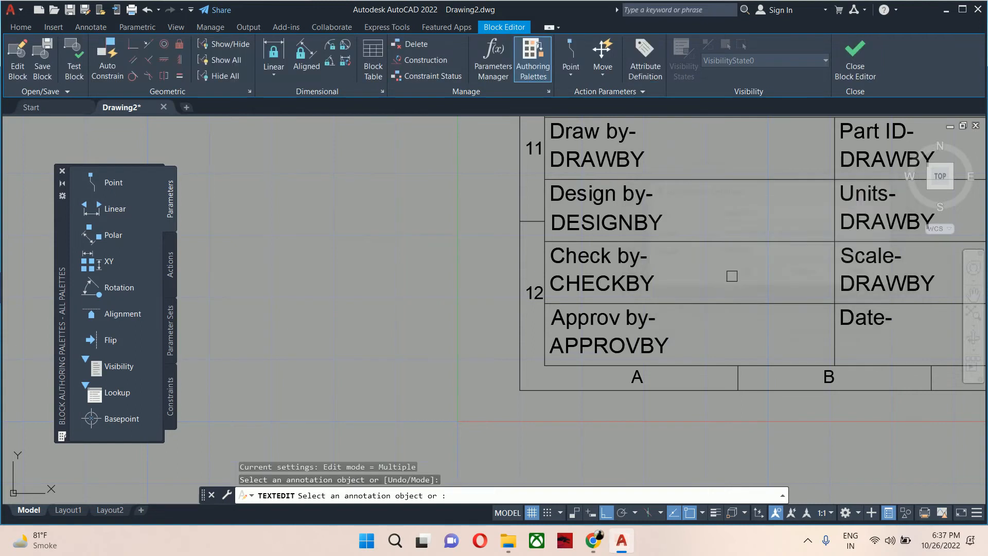
Edit the attribute under 'Part ID-' to tag 'partid', prompt 'enter the part id' and default '1234'.
scroll(731, 276, "down", 2)
scroll(584, 357, "up", 3)
scroll(488, 373, "up", 1)
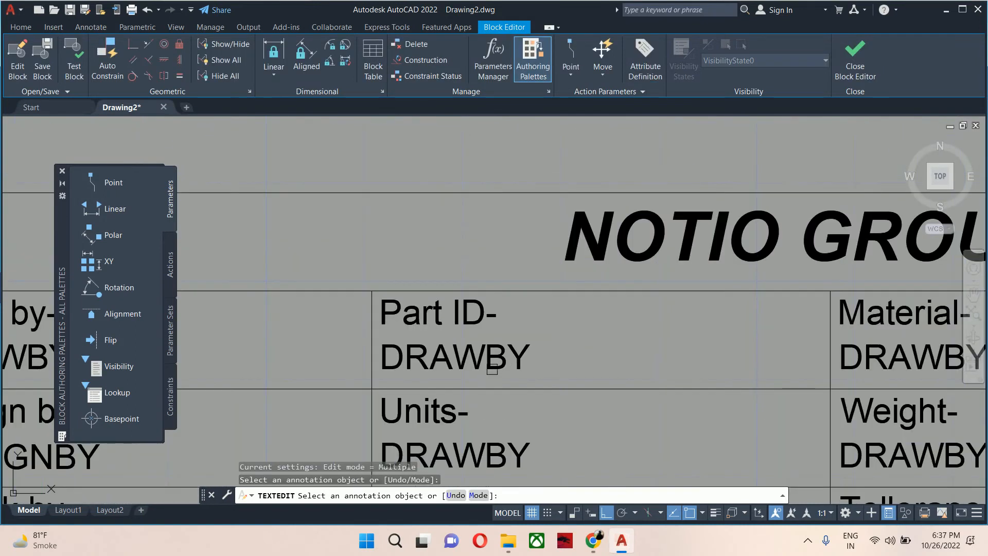
left_click(492, 368)
type("partid")
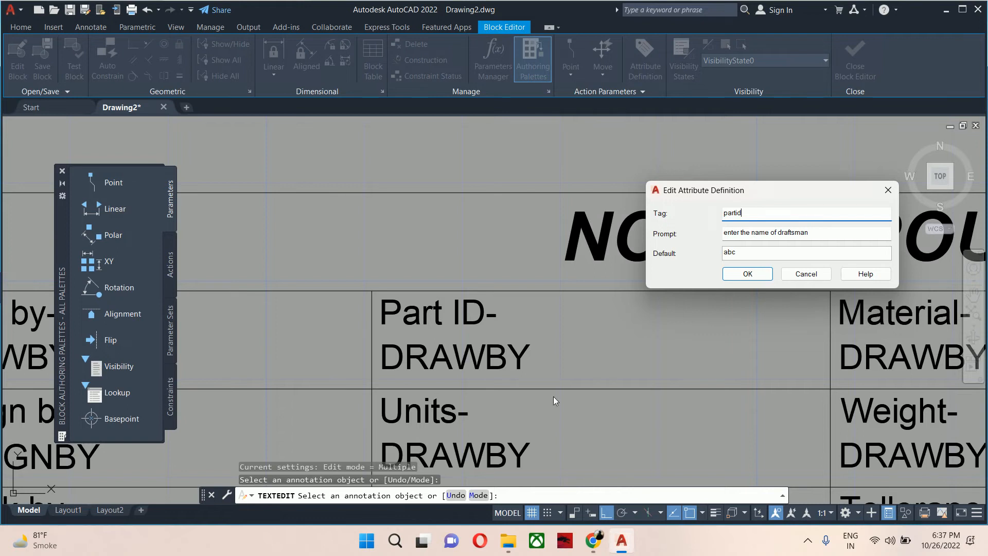
left_click_drag(810, 233, 750, 234)
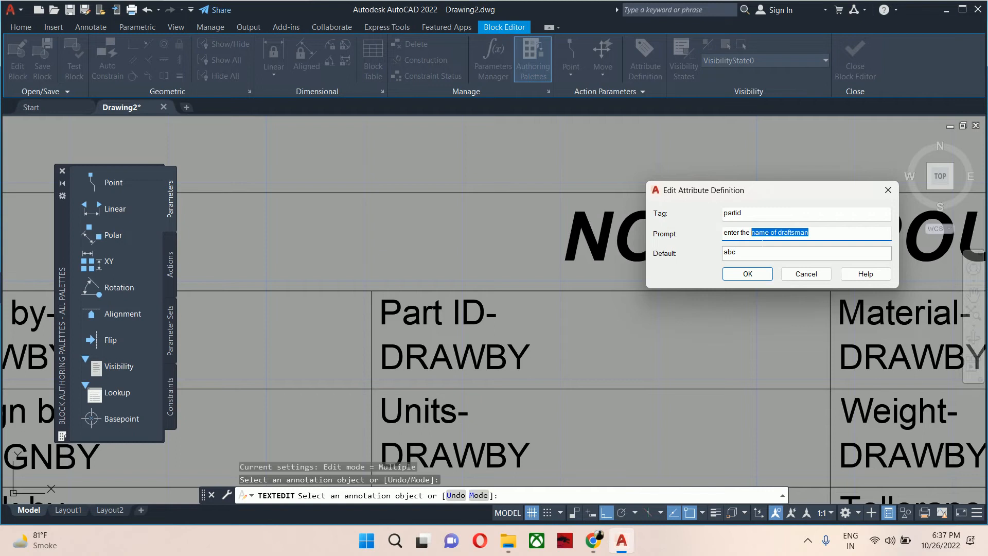
type("part id")
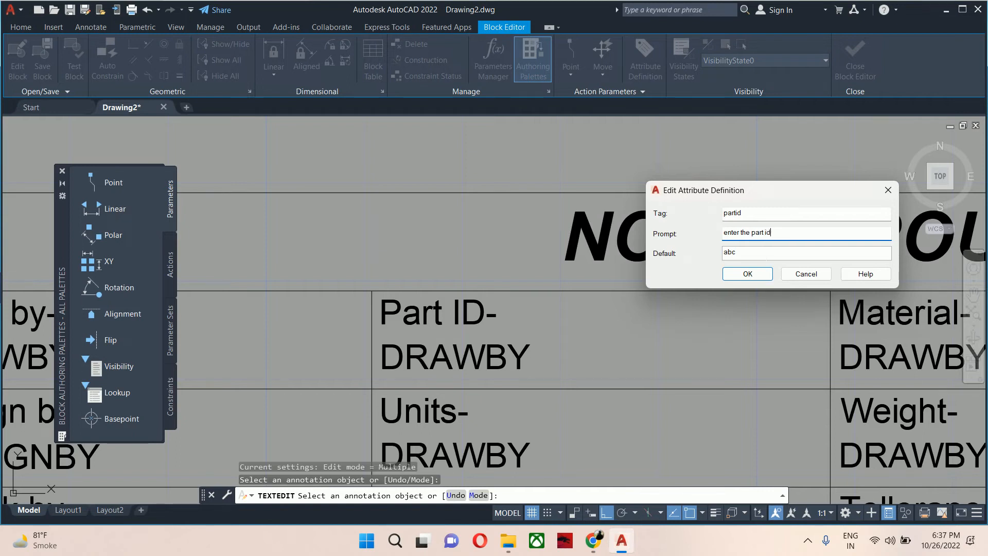
key("Tab")
type("1234")
left_click(747, 273)
Edit the attribute under 'Units-' to tag 'units', prompt 'enter the units of drawing' and default 'mm'.
scroll(588, 335, "down", 3)
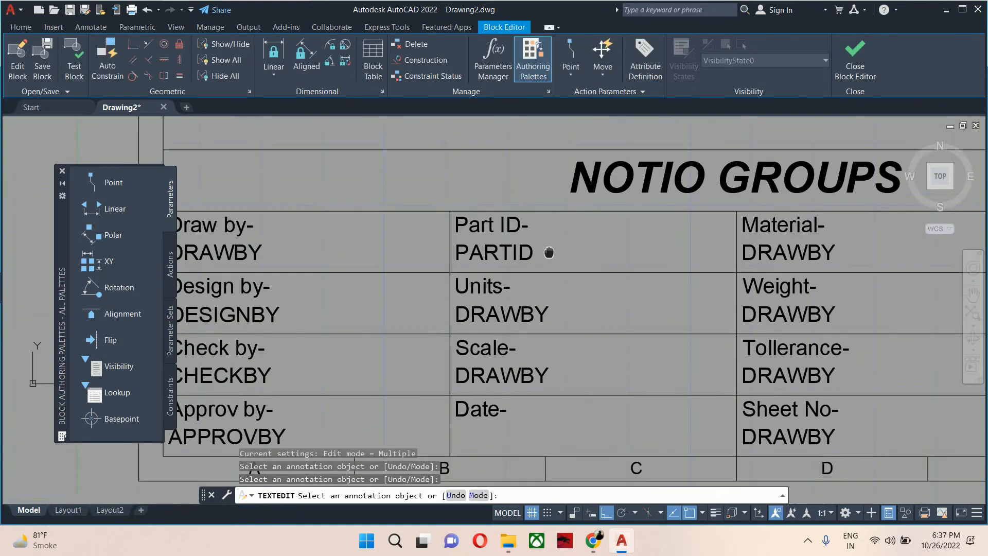
left_click(536, 292)
type("units")
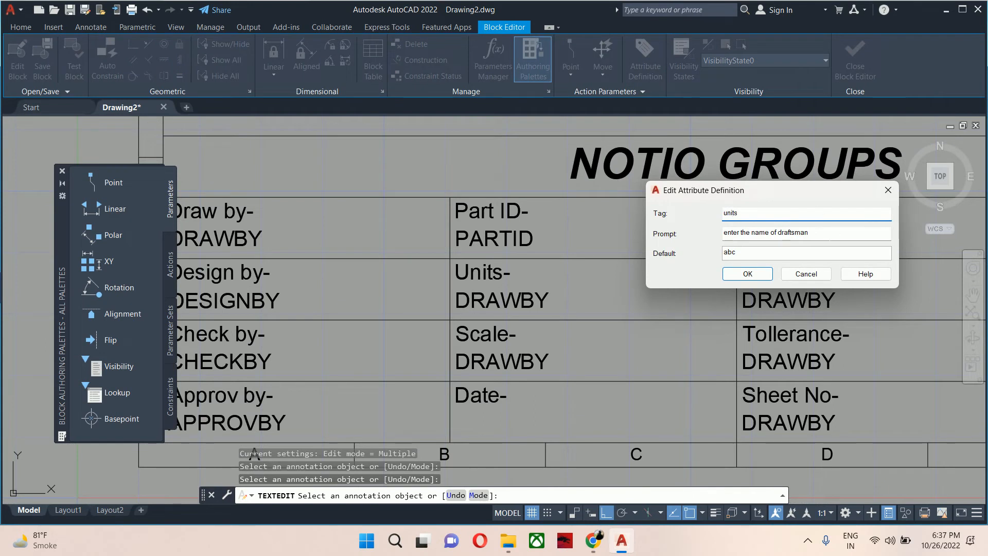
left_click_drag(808, 232, 746, 232)
type("u")
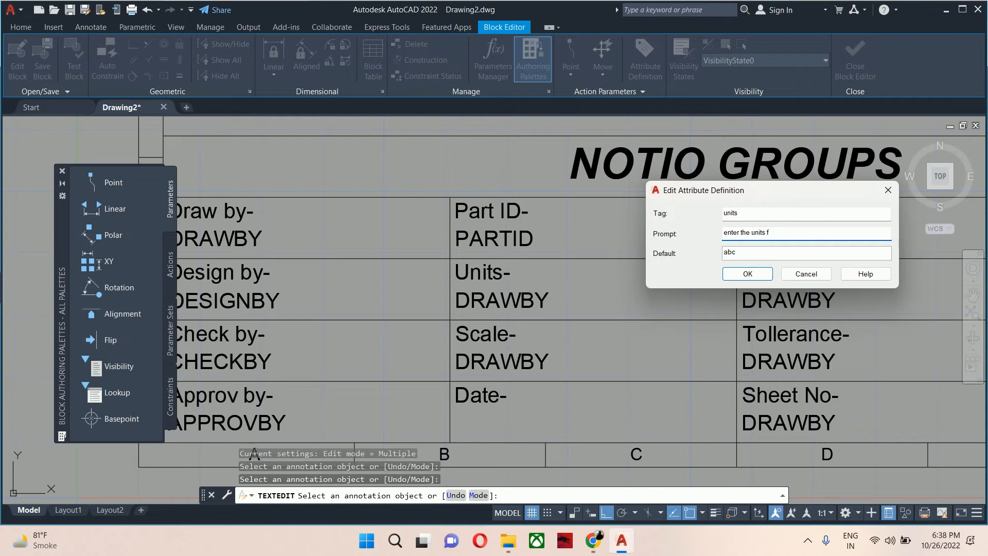
type("nits of drawing")
key("Tab")
type("mm")
left_click(747, 274)
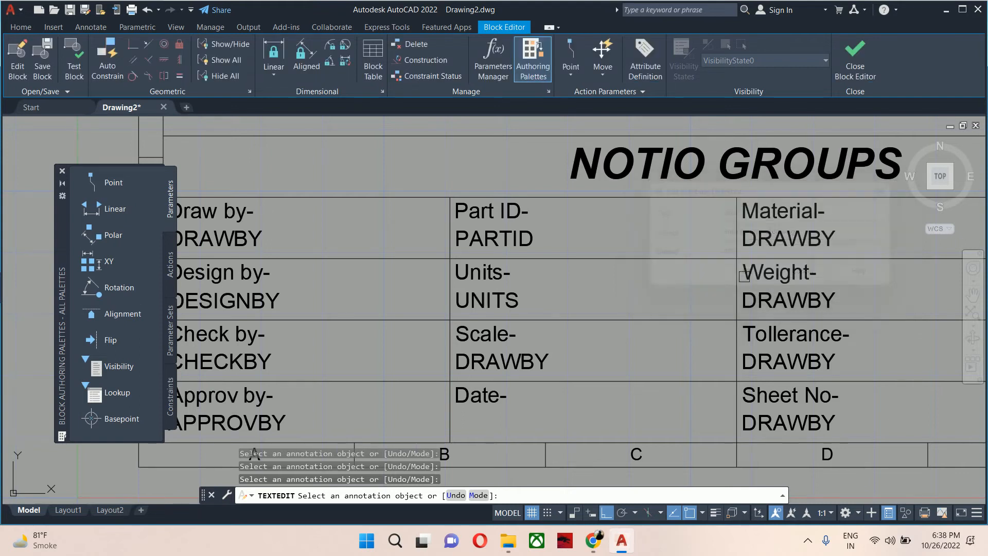
Edit the attribute under 'Scale-' to tag 'scalefactor', prompt 'enter the scael for print' and default '$'.
left_click(514, 370)
type("sc")
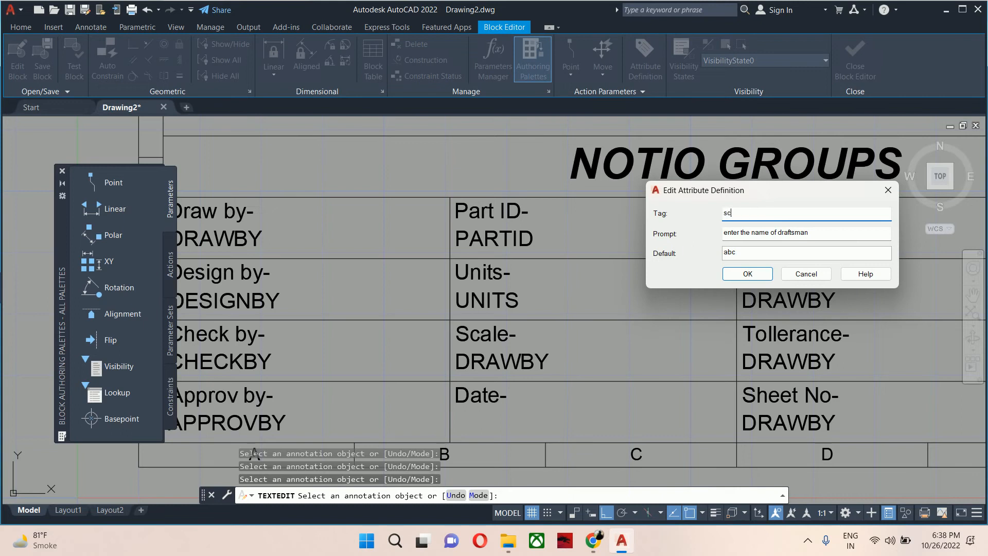
type("alefactor")
left_click_drag(809, 233, 751, 236)
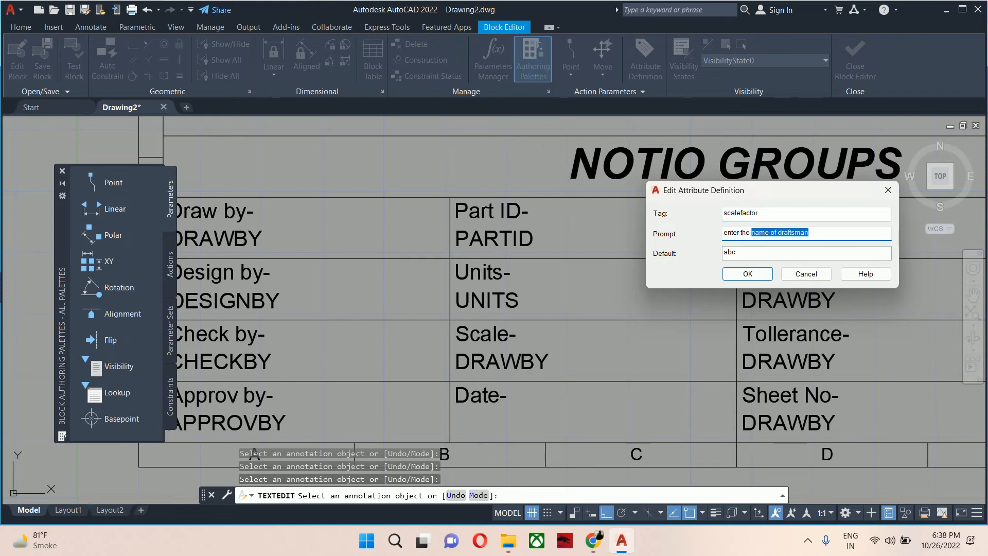
type("scael for print")
key("Tab")
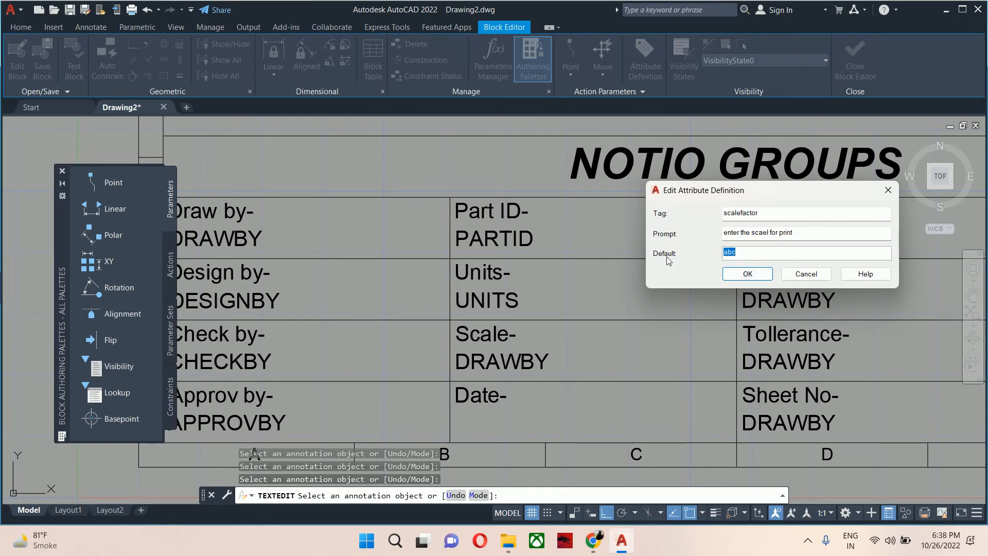
type("$")
left_click(747, 274)
Start a new attribute definition with tag 'date' and prompt 'enter the date for print'.
middle_click_drag(537, 389, 529, 369)
key("Return")
type("a")
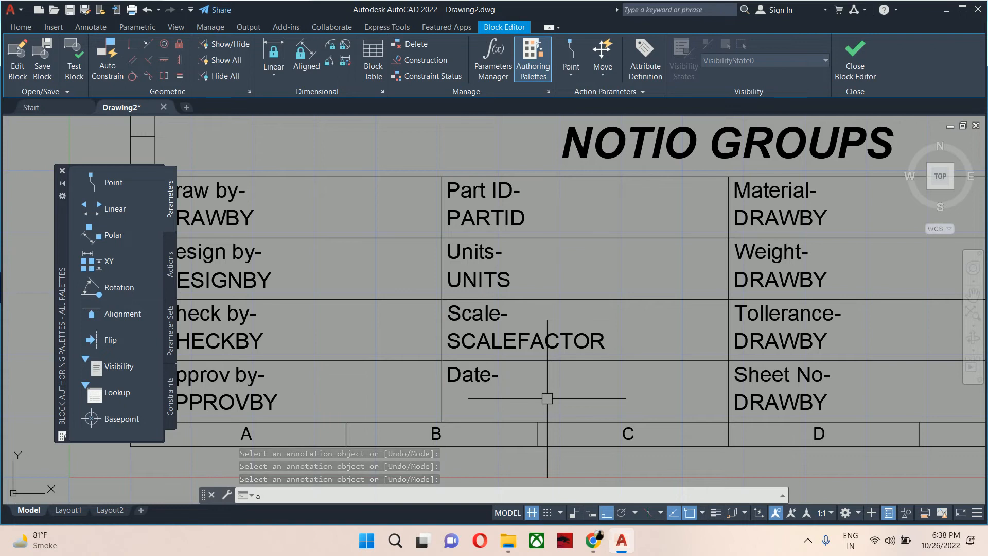
type("ttdef")
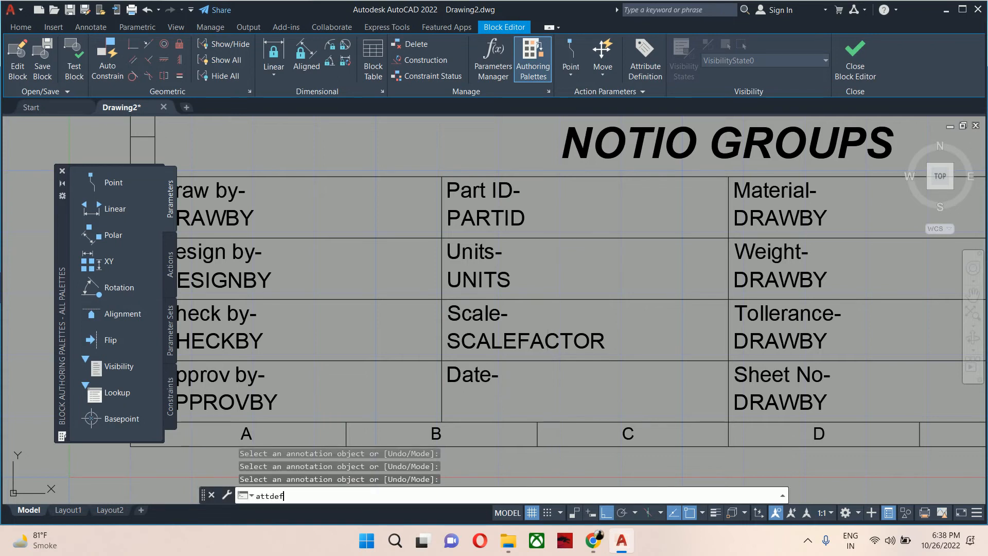
key("Return")
type("da")
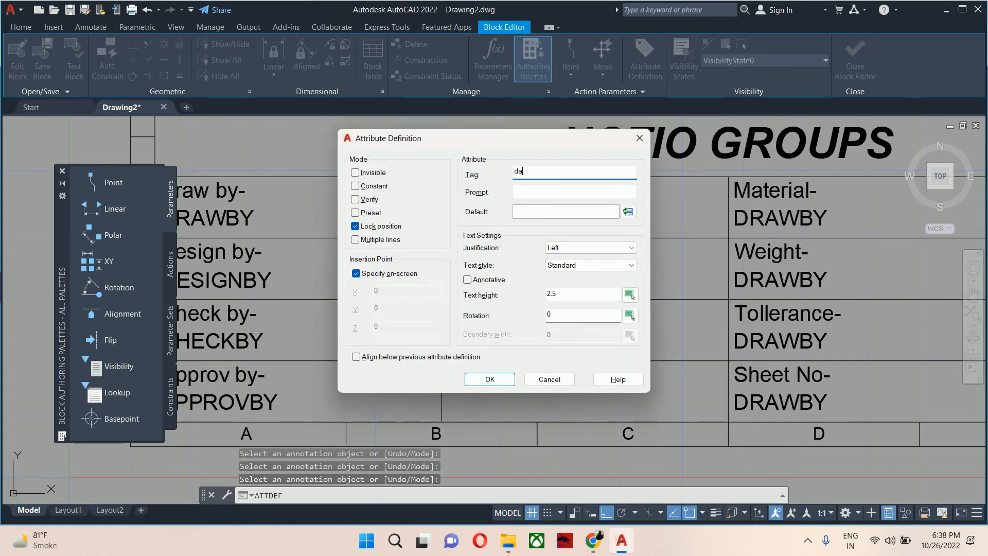
type("te")
key("Tab")
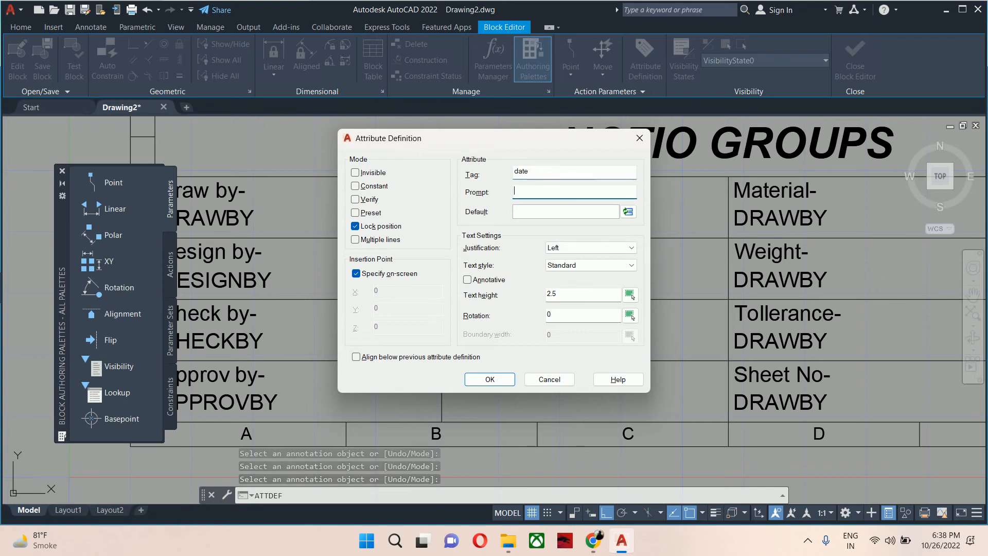
type("enter the")
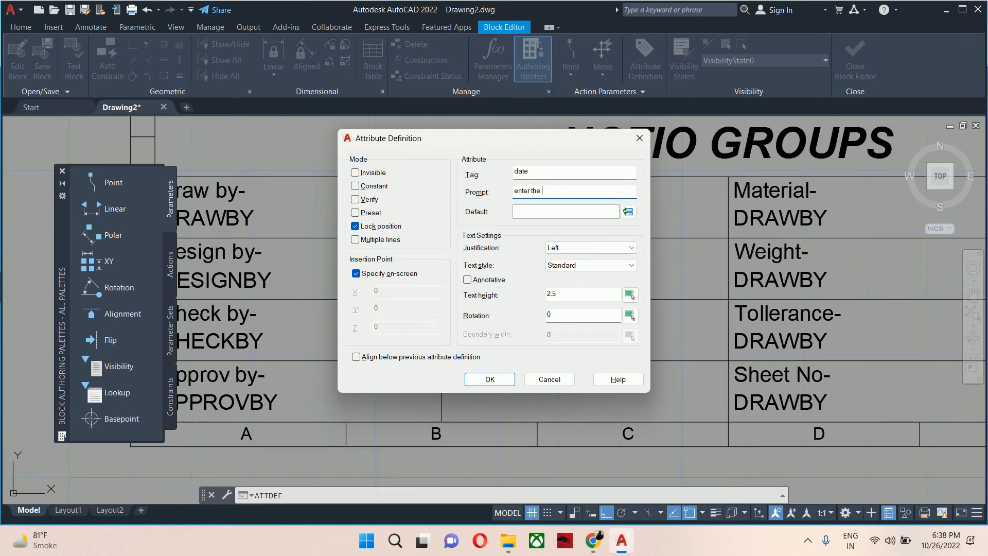
type(" date for pri")
key("Tab")
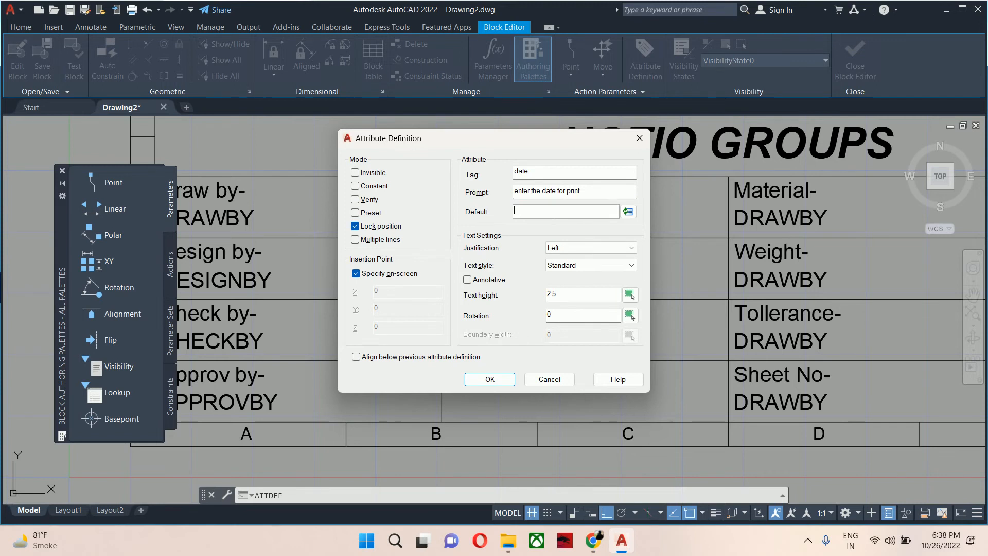
Set the default to a Date field formatted like 26-Oct-22 and place the attribute below the 'Date-' label.
left_click(628, 211)
scroll(211, 273, "down", 2)
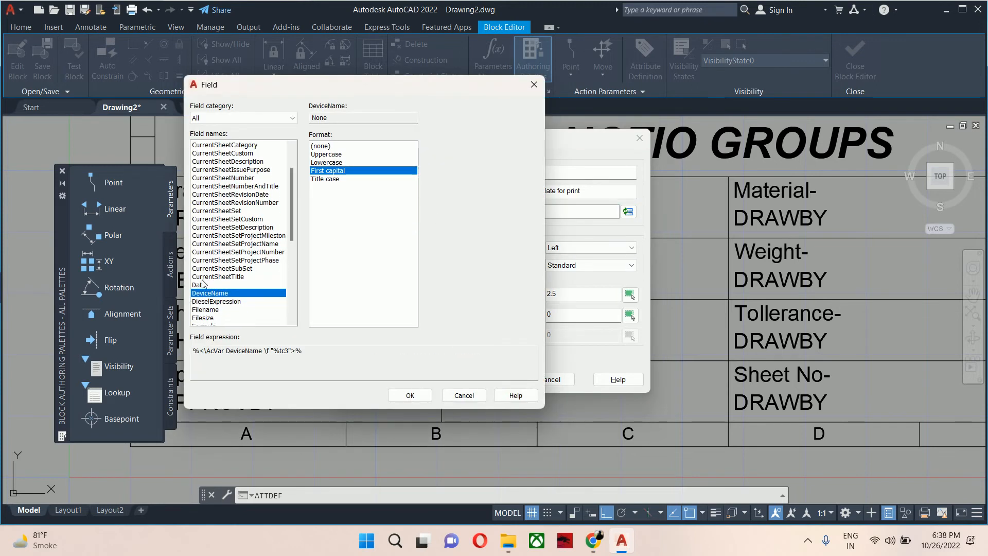
left_click(202, 284)
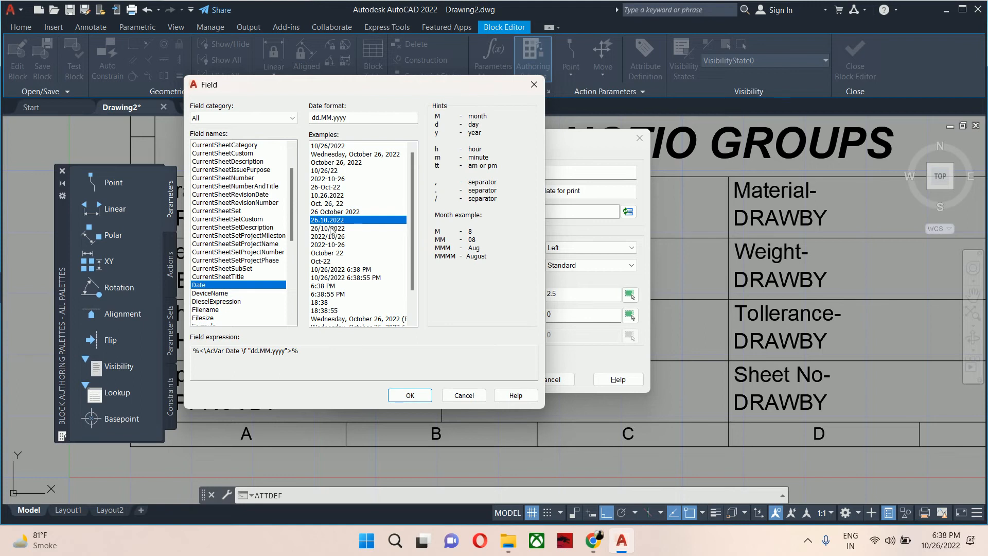
left_click(329, 204)
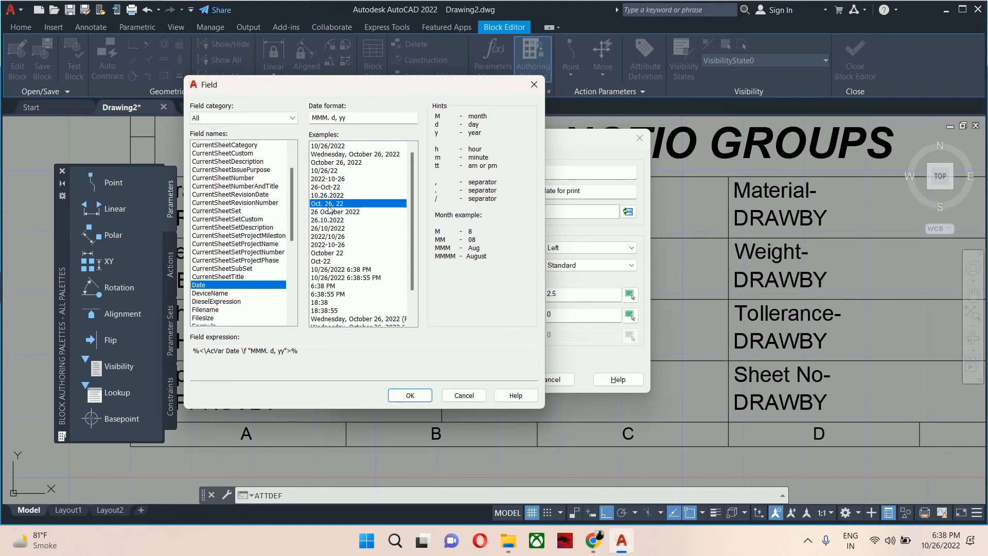
left_click(329, 170)
left_click(330, 186)
left_click(412, 395)
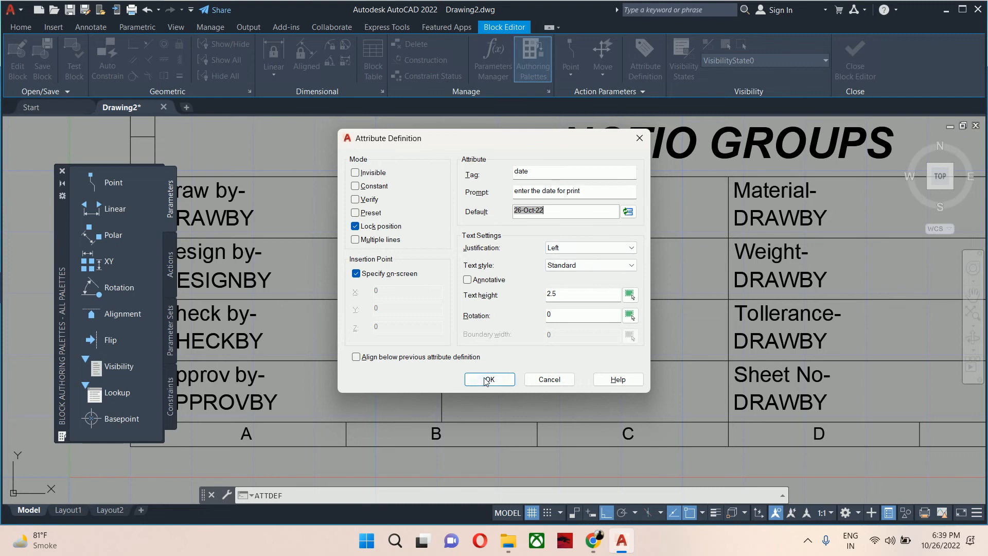
left_click(487, 381)
scroll(453, 393, "up", 5)
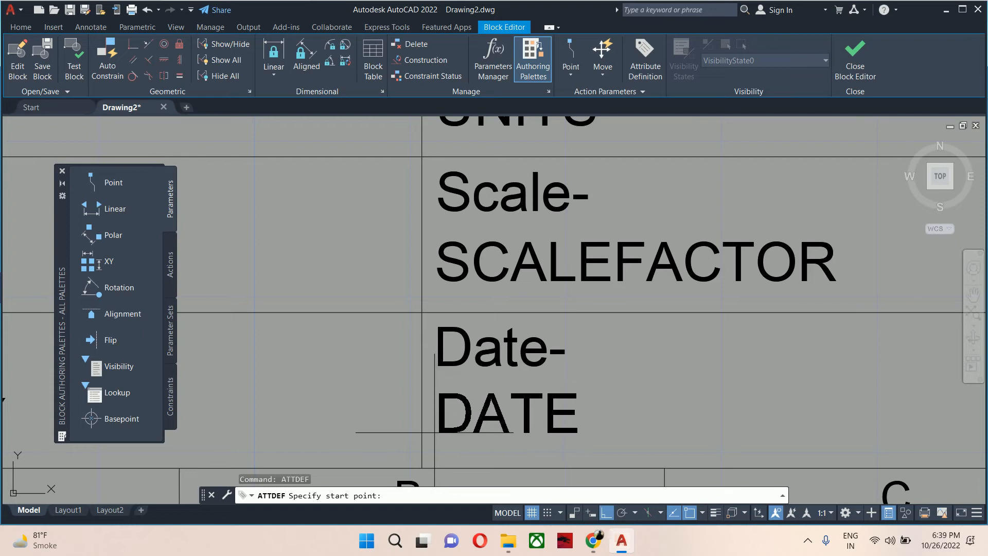
left_click(435, 432)
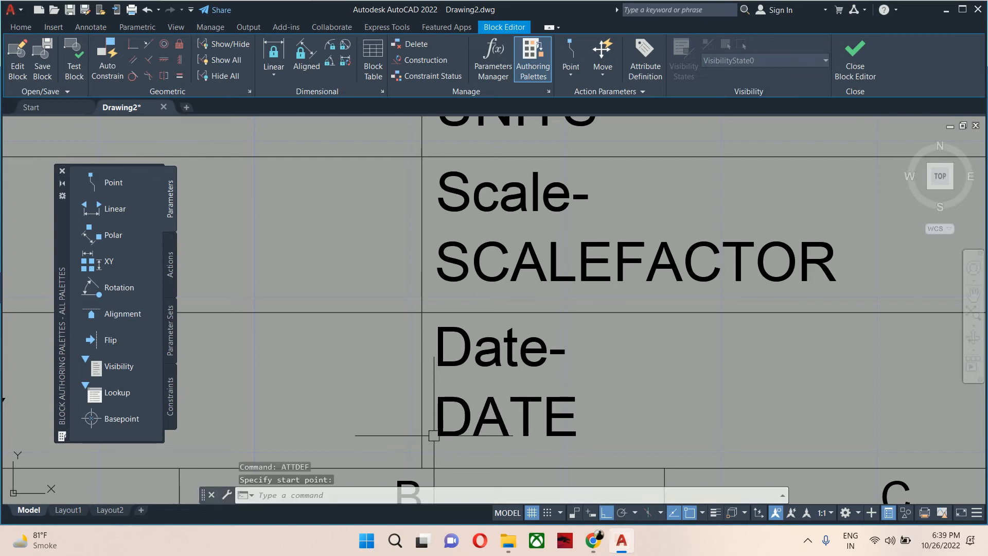
Edit the attribute under 'Material-' to tag 'material', prompt 'enter the material of part' and default 'SS'.
scroll(521, 406, "down", 2)
scroll(523, 404, "down", 2)
scroll(569, 355, "up", 4)
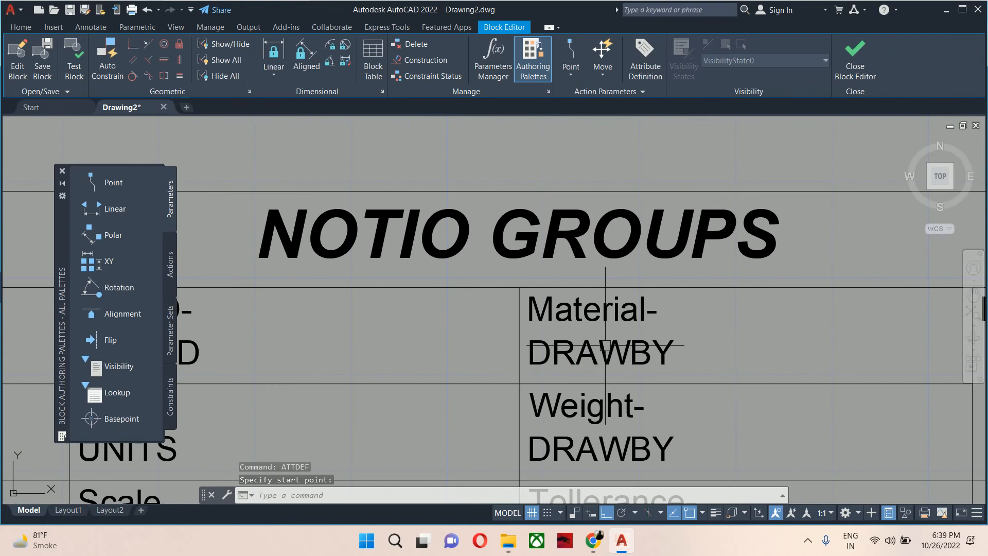
double_click(606, 346)
type("material")
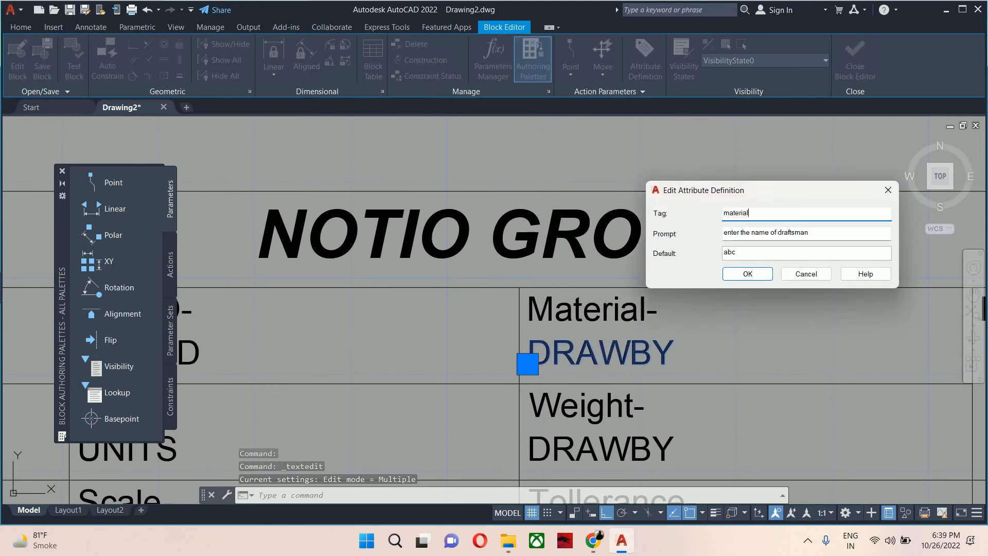
left_click_drag(810, 232, 747, 232)
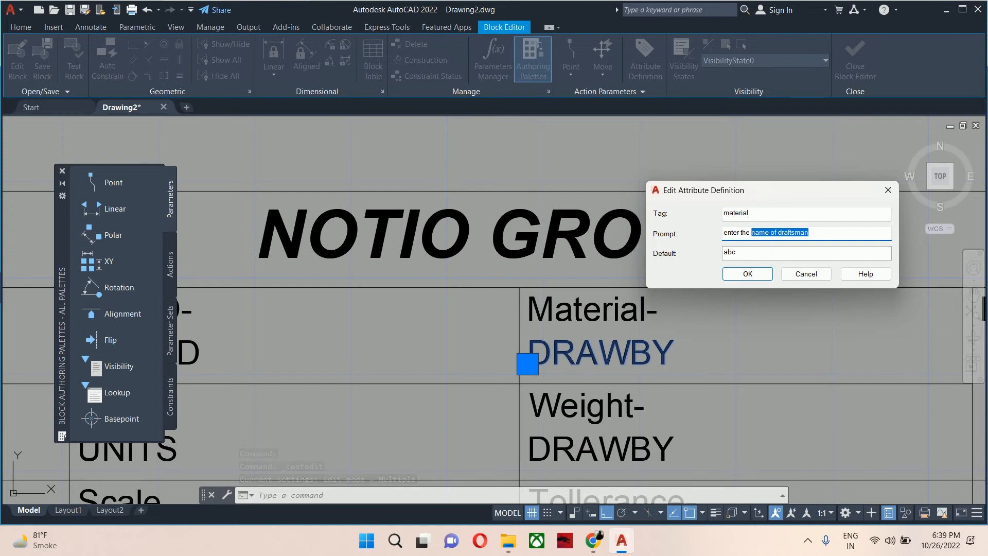
type("material of pa")
left_click_drag(743, 253, 724, 258)
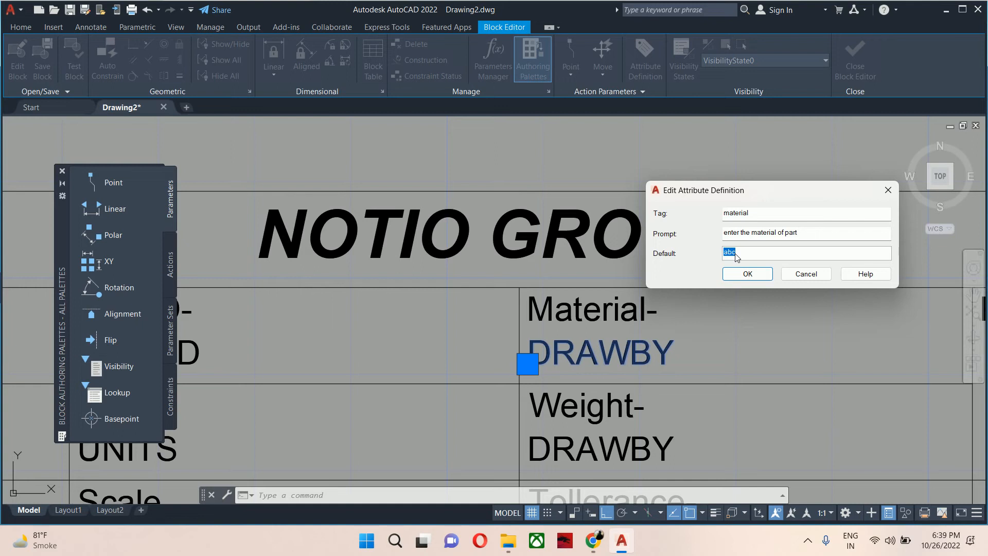
type("SS")
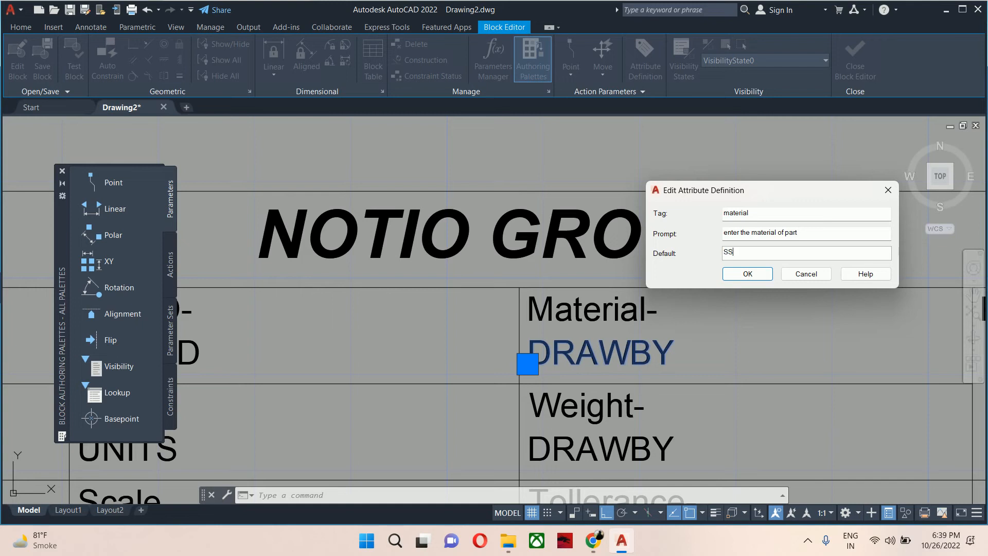
left_click(747, 274)
Edit the attribute under 'Weight-' to tag 'weight', prompt 'enter the weight of part' and default 'grams'.
scroll(581, 226, "down", 3)
scroll(581, 227, "up", 6)
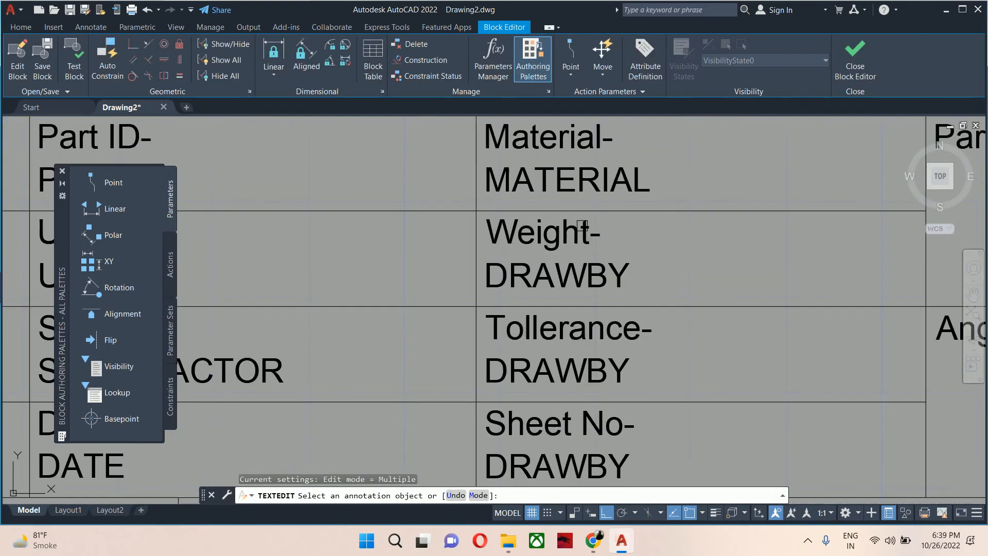
left_click(577, 265)
type("w")
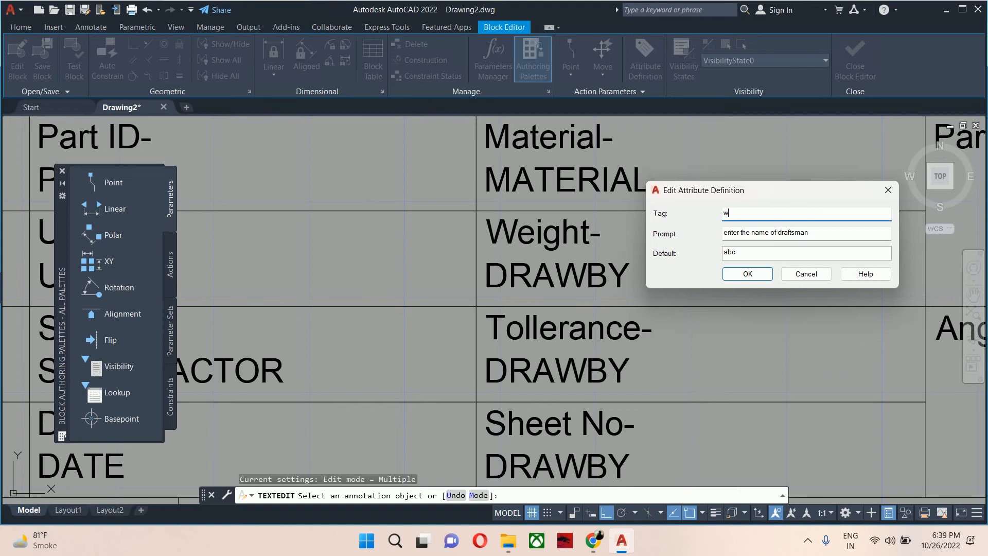
type("eight")
left_click_drag(817, 235, 750, 235)
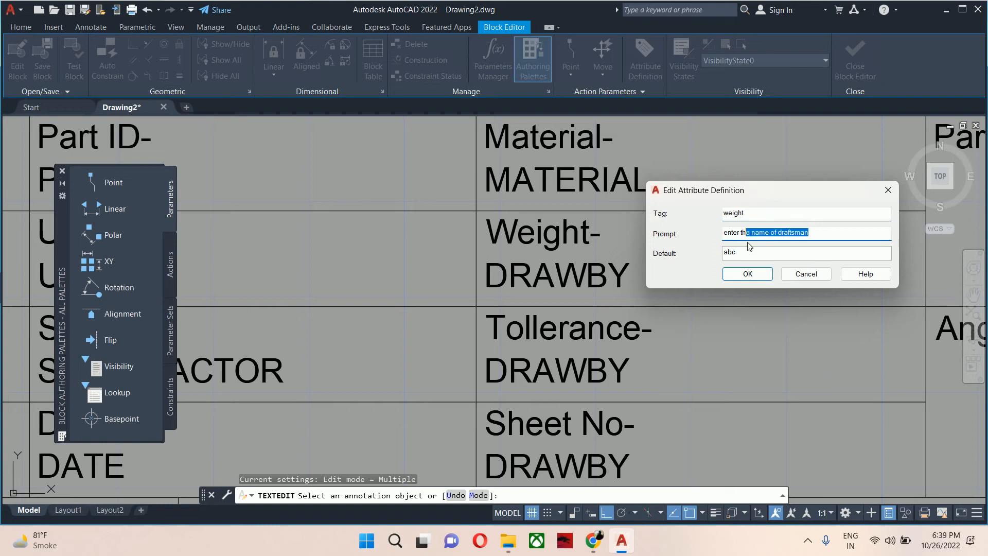
key("BackSpace")
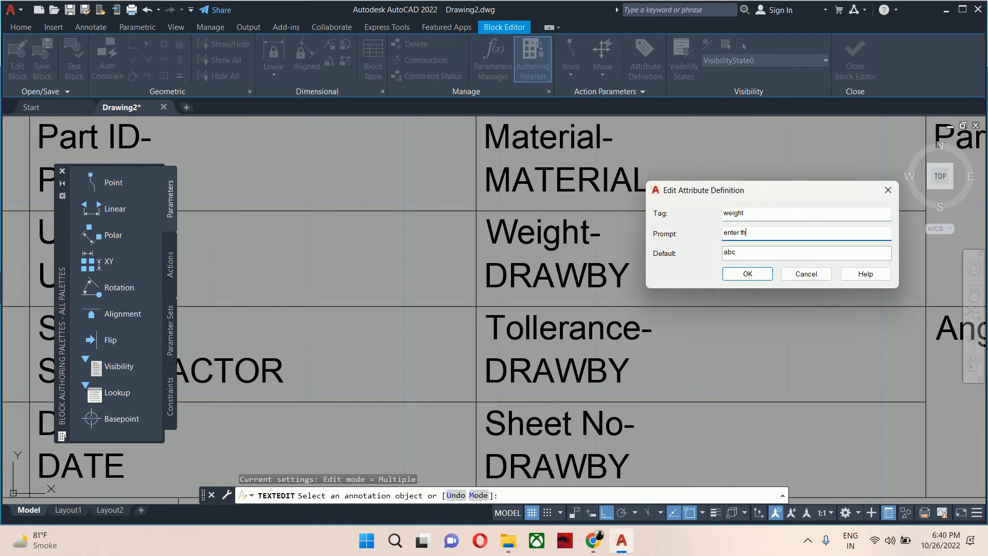
type("emweight of part")
left_click(750, 232)
key("Delete")
left_click_drag(747, 253, 719, 254)
type("grams")
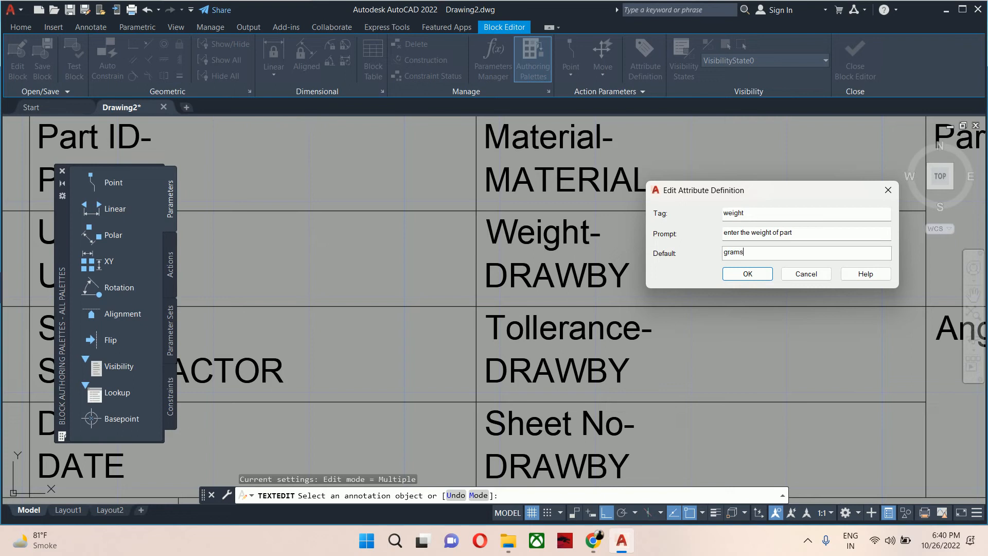
left_click(747, 274)
Edit the attribute under 'Tollerance-' to tag 'tollerance', prompt 'enter the tollerance' and default '00'.
scroll(592, 336, "down", 3)
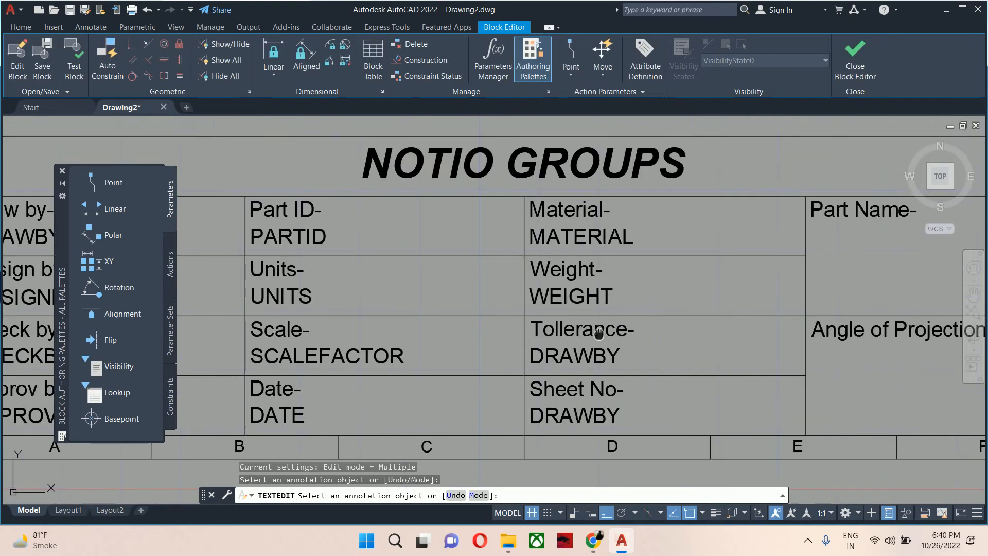
left_click(592, 338)
type("to")
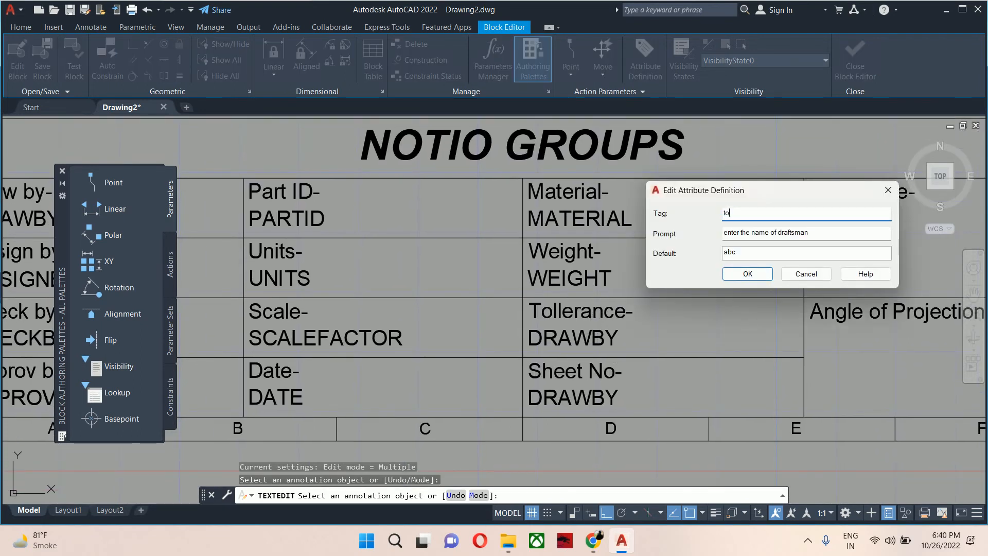
type("llerance")
left_click_drag(809, 232, 751, 232)
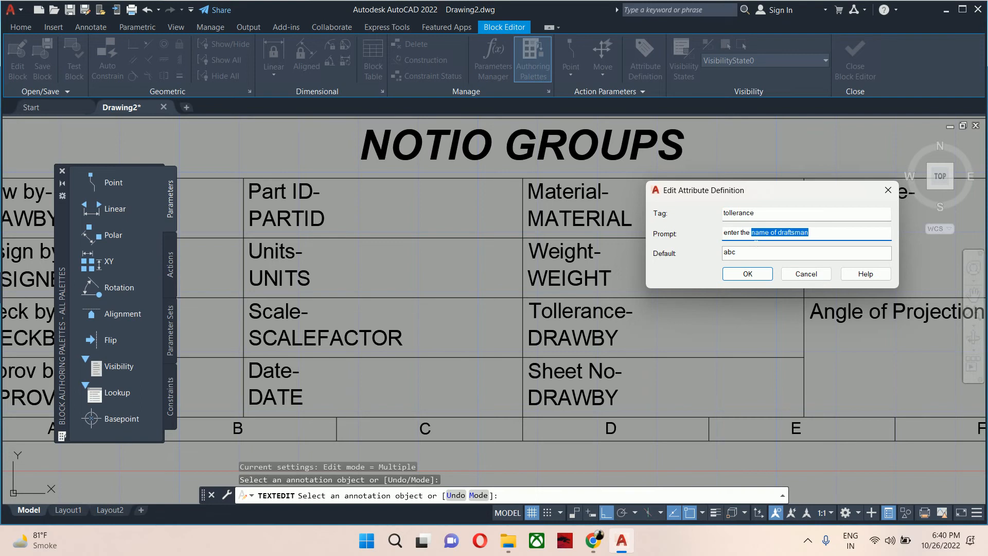
type("toller")
key("Tab")
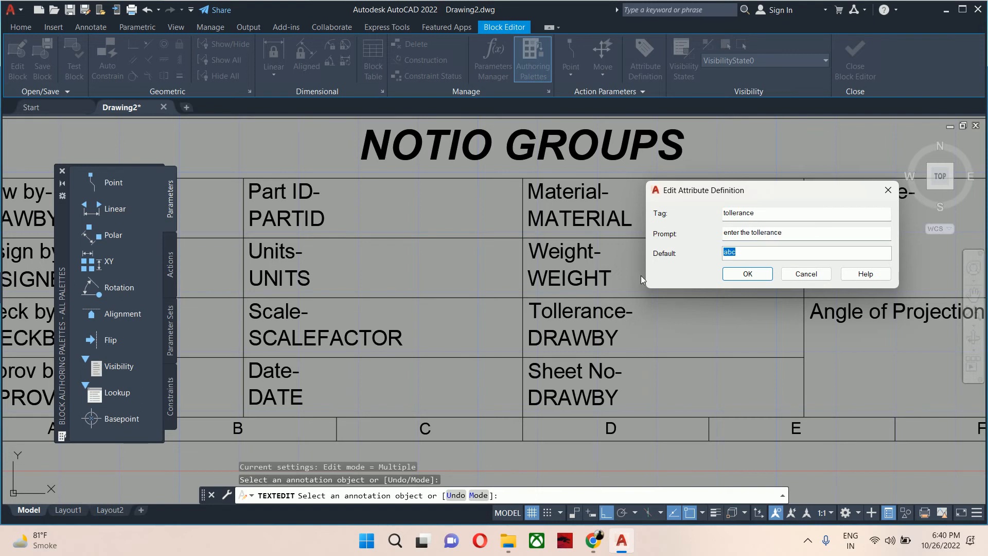
type("00")
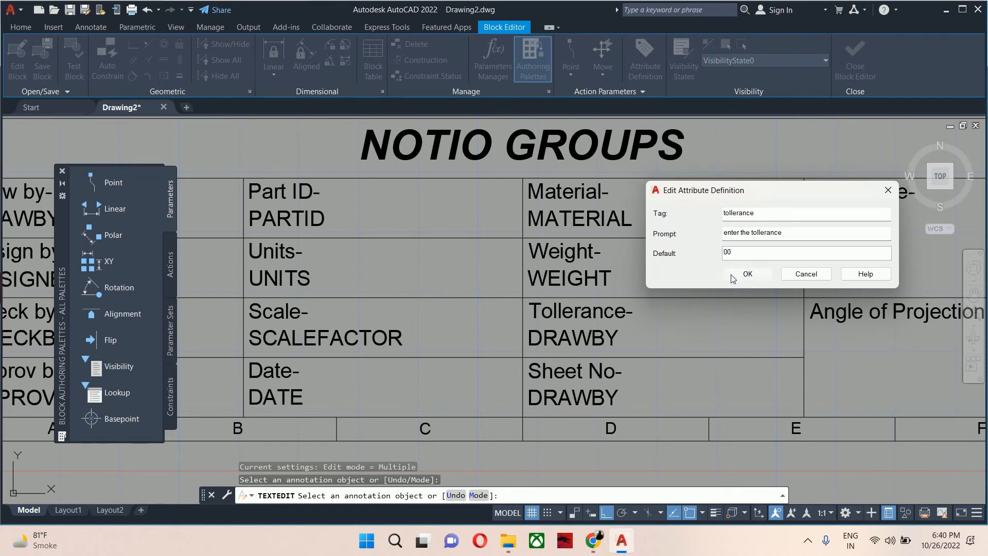
left_click(748, 274)
Move the tolerance attribute slightly to the right to leave room in front of it.
key("Escape")
type("m")
key("Return")
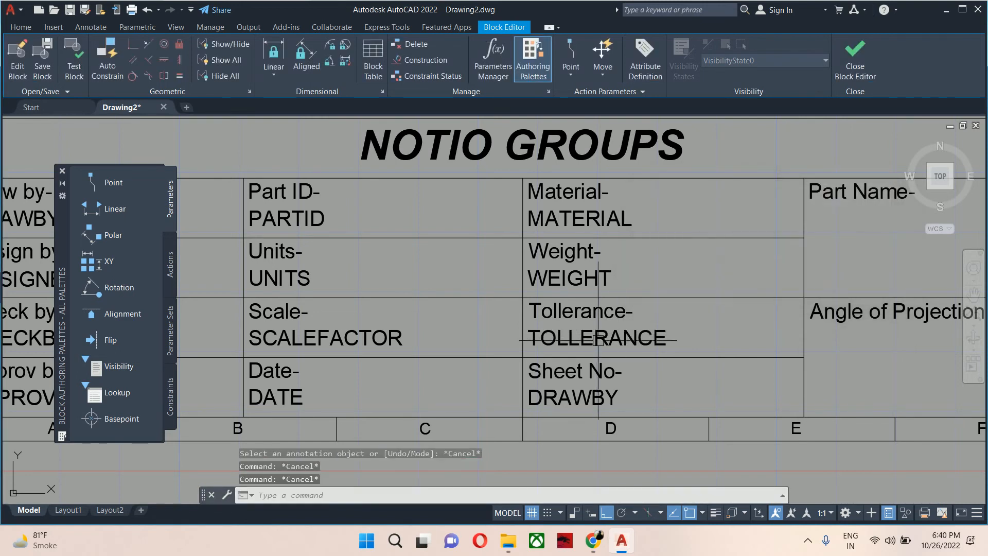
scroll(597, 325, "up", 2)
left_click(576, 339)
key("Return")
left_click(576, 340)
scroll(576, 339, "up", 3)
left_click(650, 331)
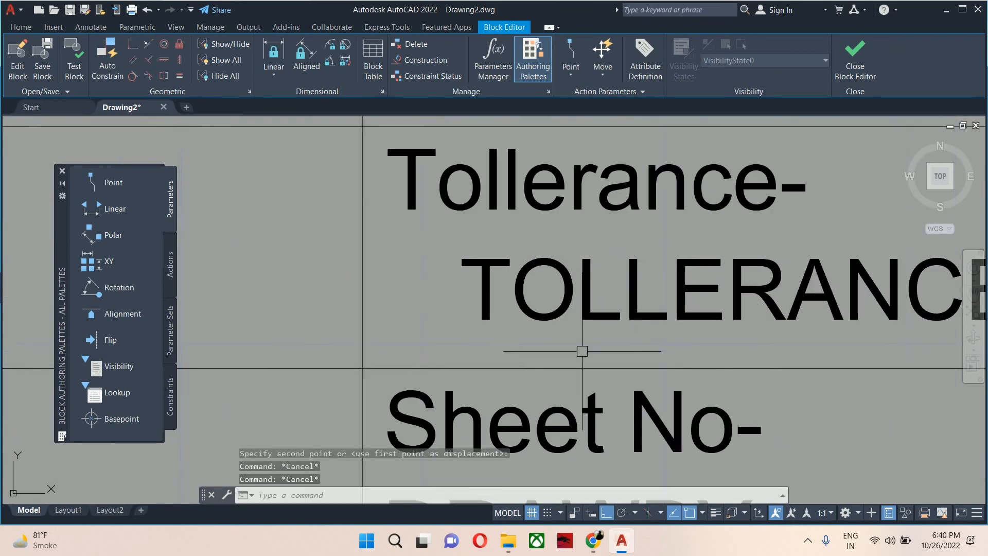
Add a multiline text ± (plus/minus) symbol just in front of the tolerance attribute.
type("t")
key("Return")
left_click(398, 255)
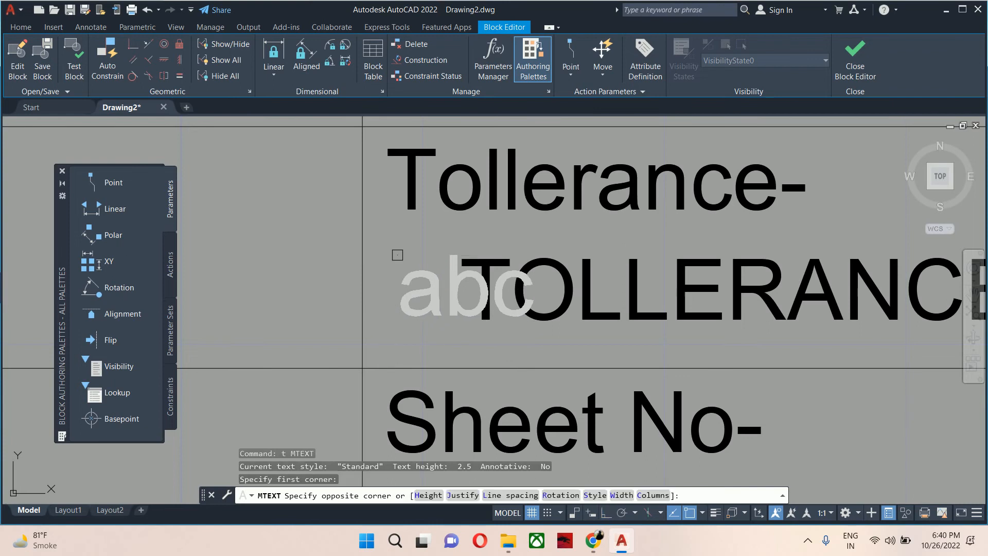
left_click(460, 319)
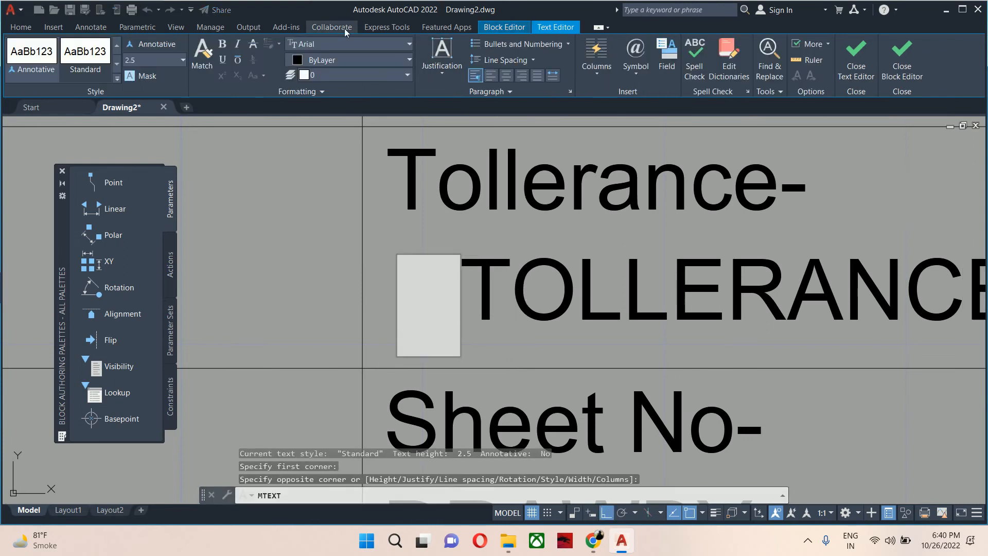
left_click(638, 65)
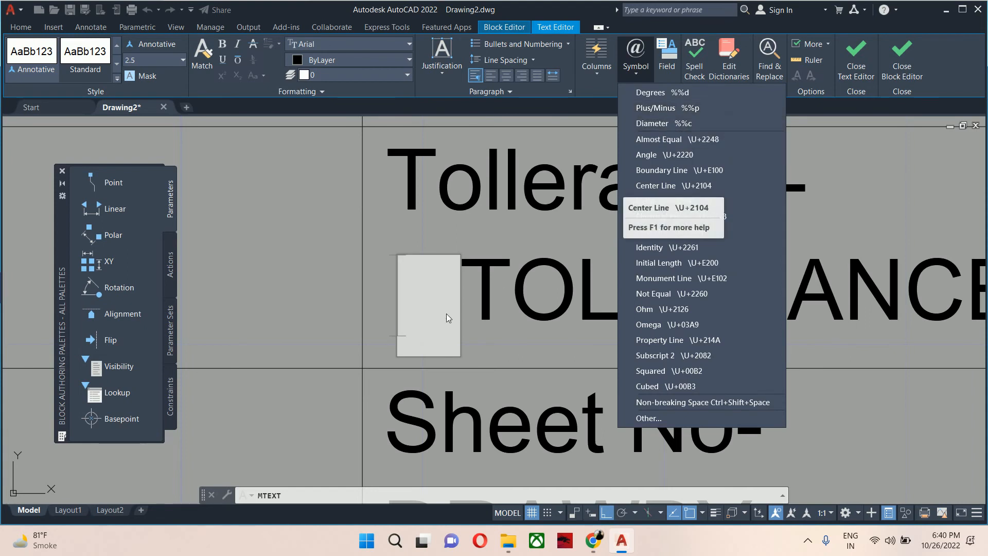
left_click(428, 311)
type("%%p")
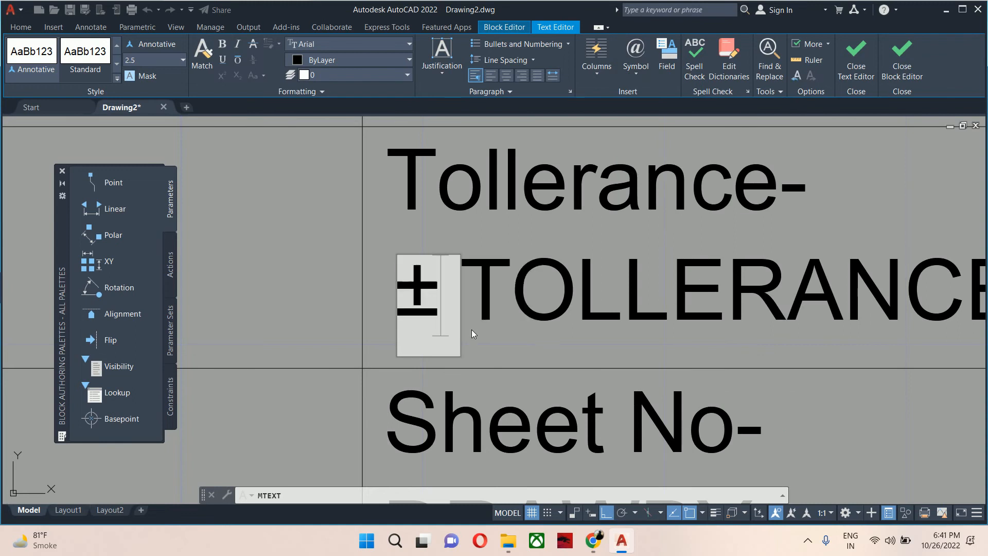
left_click(253, 276)
key("Escape")
key("Escape")
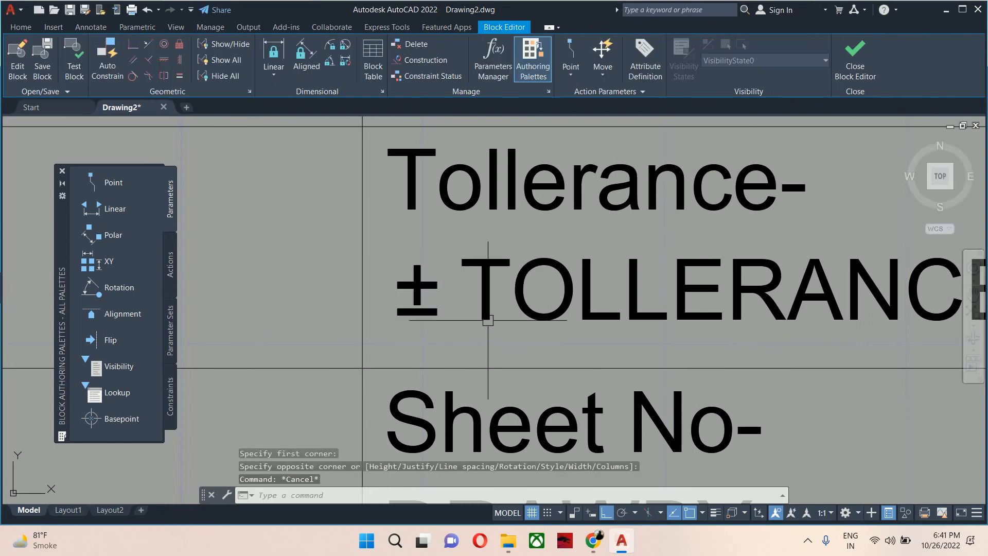
Edit the attribute under 'Sheet No-' to tag 'sheetno', prompt 'enter the sheet no' and default '1 of 1'.
scroll(453, 291, "down", 2)
mouse_move(454, 279)
middle_mouse_down()
mouse_move(453, 292)
mouse_move(423, 213)
middle_mouse_up()
left_click(466, 367)
double_click(465, 366)
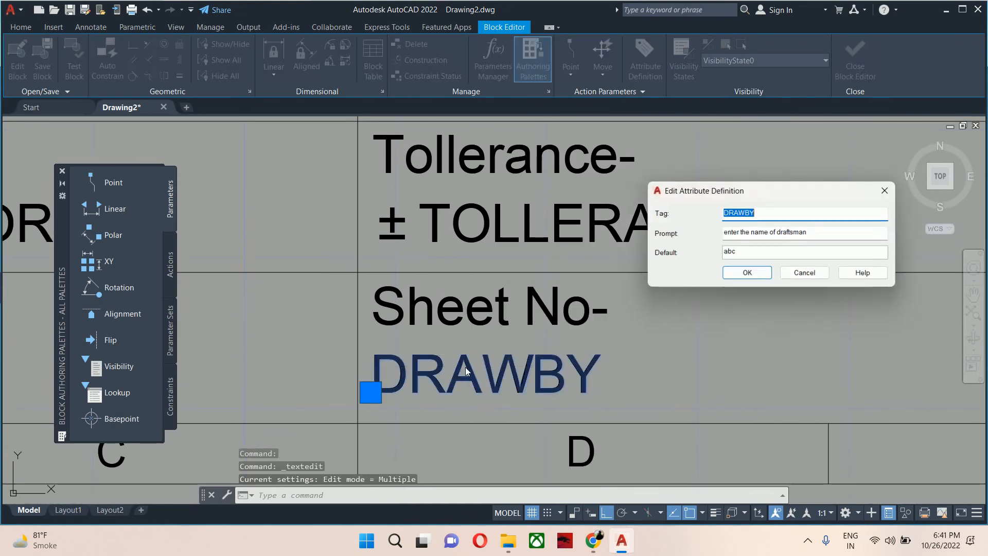
type("sheet")
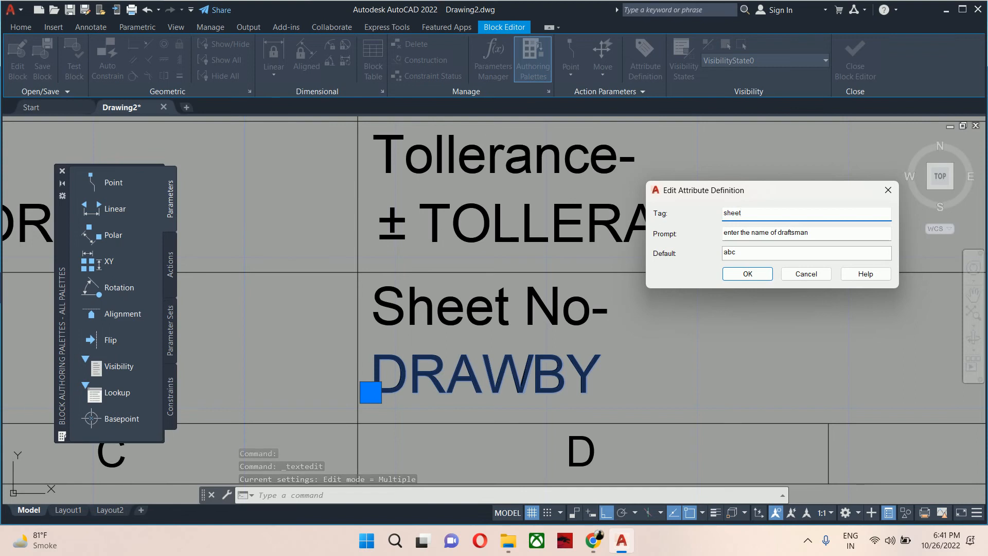
type("no")
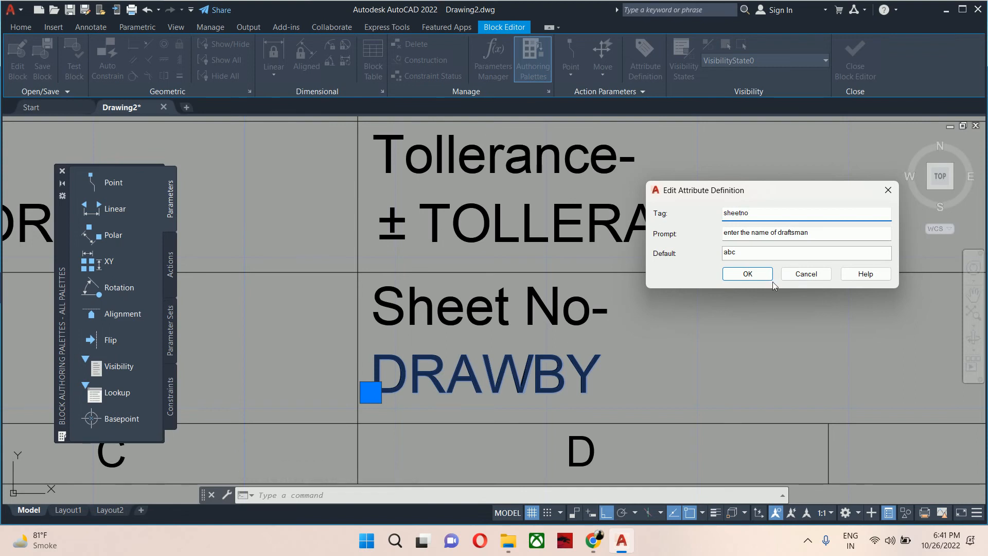
left_click_drag(809, 232, 755, 233)
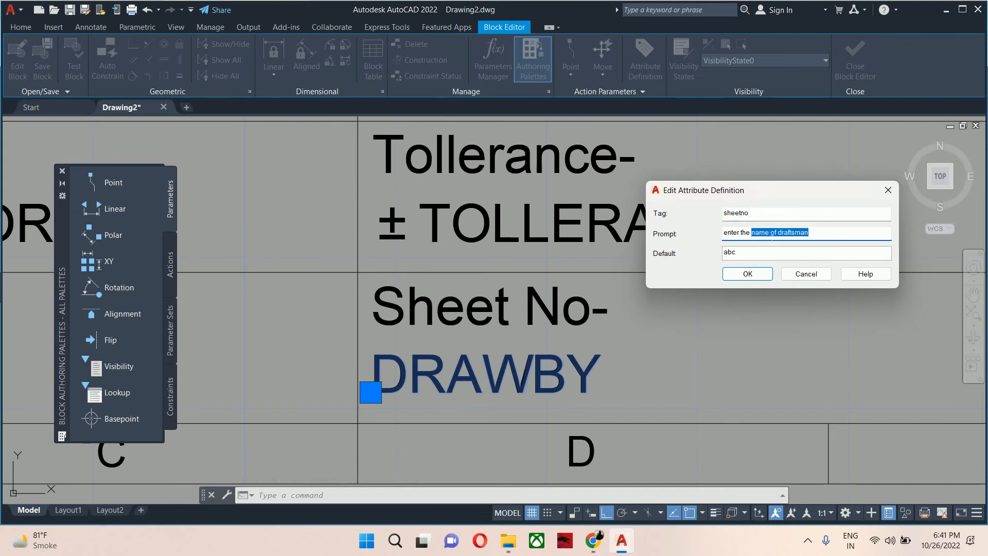
type("shet")
type("et no")
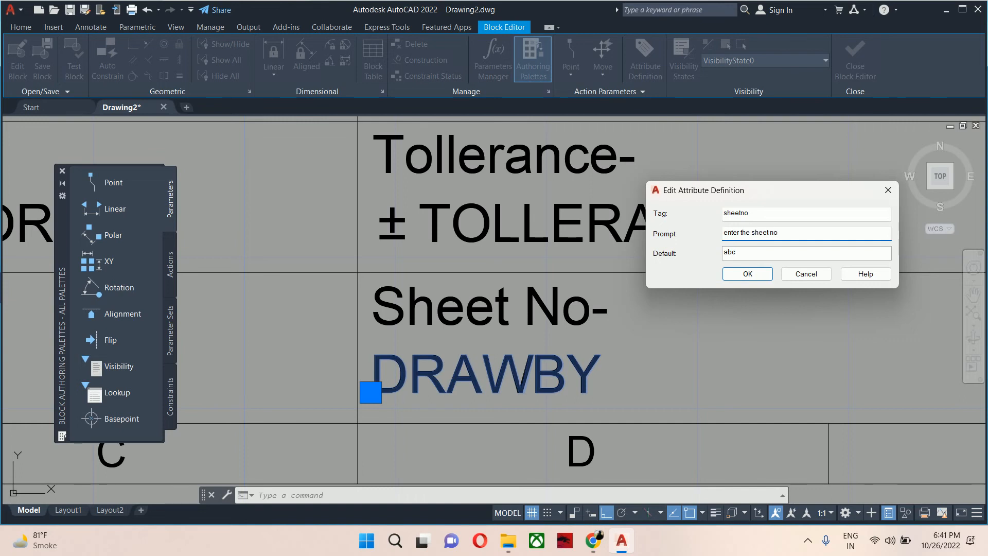
key("Tab")
type("1 of 1")
left_click(747, 273)
scroll(676, 317, "down", 3)
scroll(670, 312, "up", 2)
middle_click_drag(585, 278, 571, 309)
key("Escape")
type("co")
key("Return")
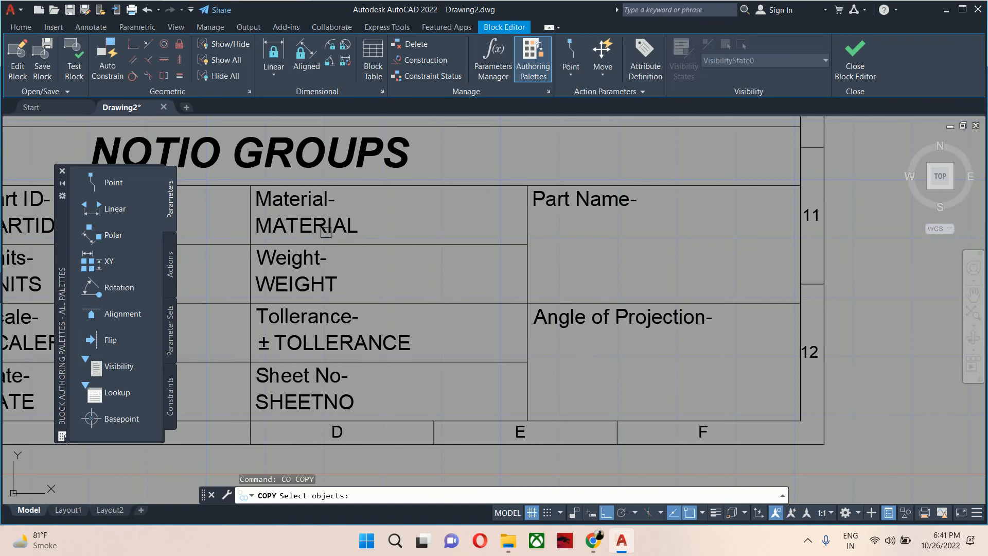
key("Escape")
key("Escape")
Start a new attribute definition with tag 'partname' and prompt 'enter the name of part'.
type("attdef")
key("Return")
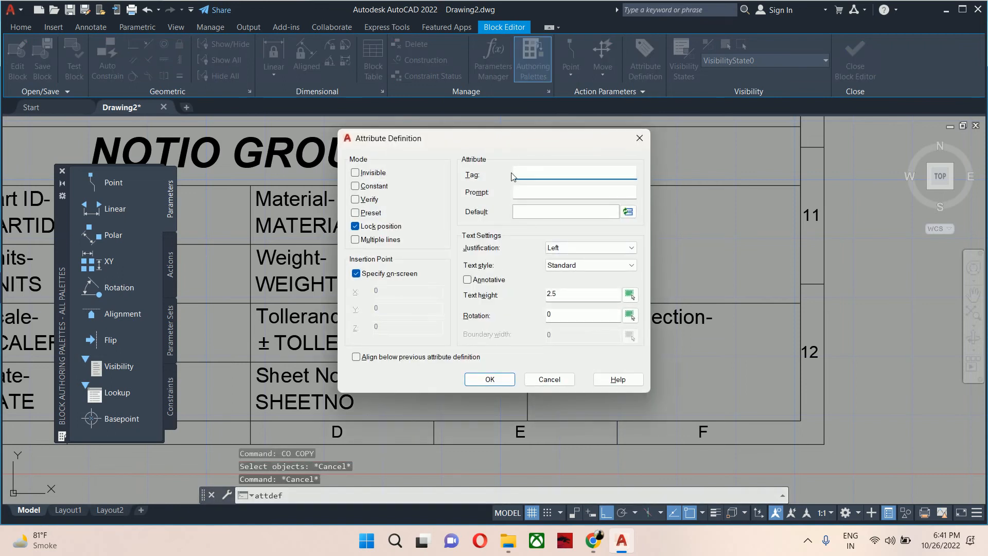
type("partname")
key("Tab")
type("enter ")
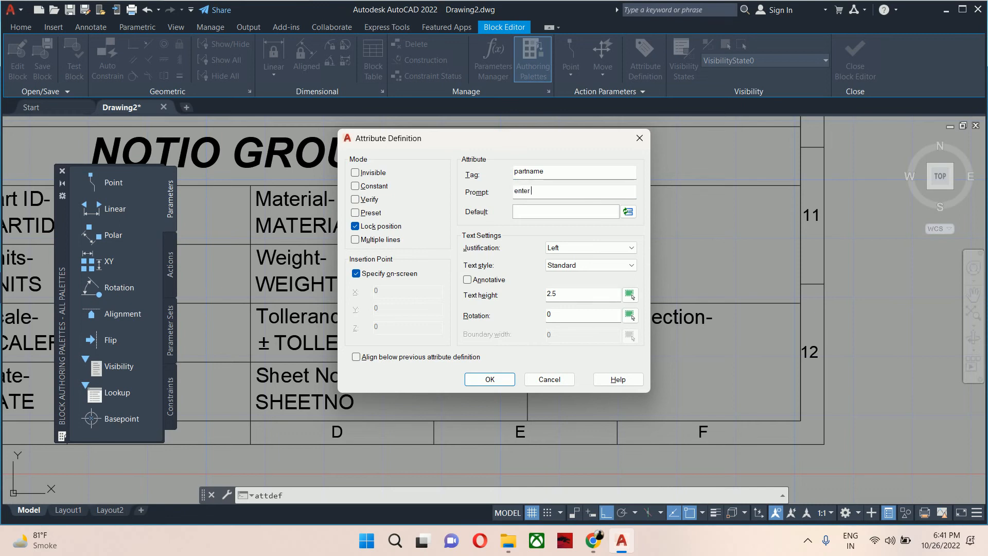
type("the name of part")
Set the default to a Filename field showing the filename only without extension, and place the attribute below 'Part Name-'.
left_click(565, 212)
left_click(628, 212)
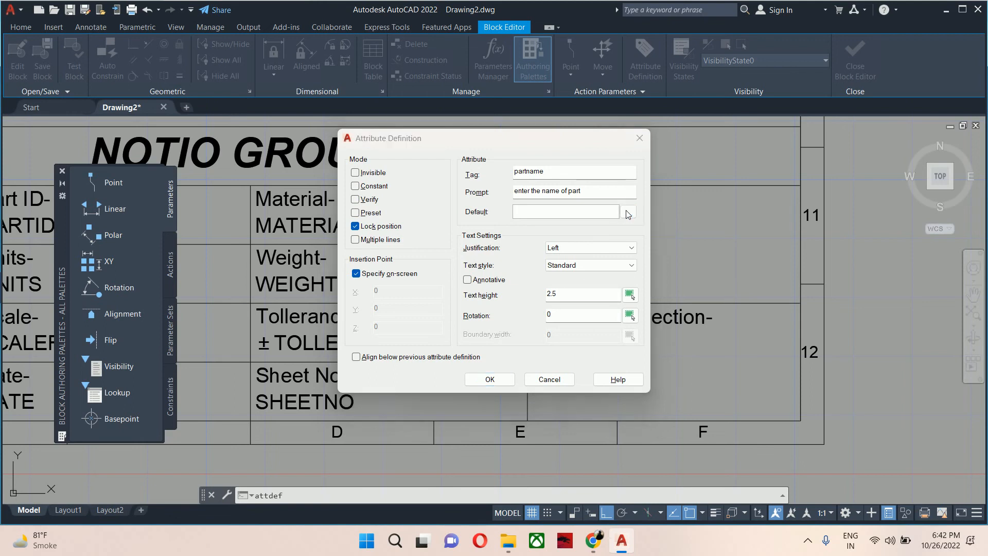
scroll(219, 210, "down", 3)
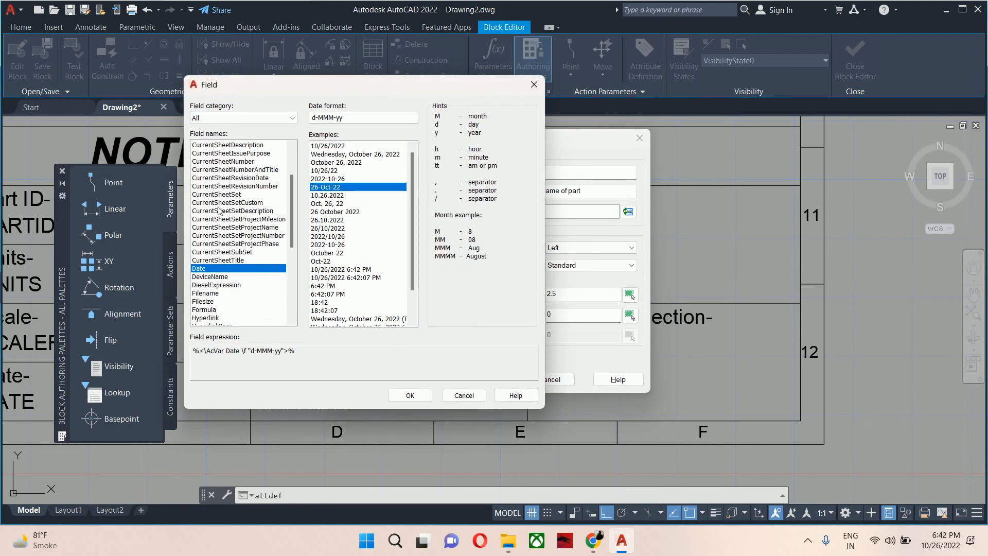
left_click(216, 294)
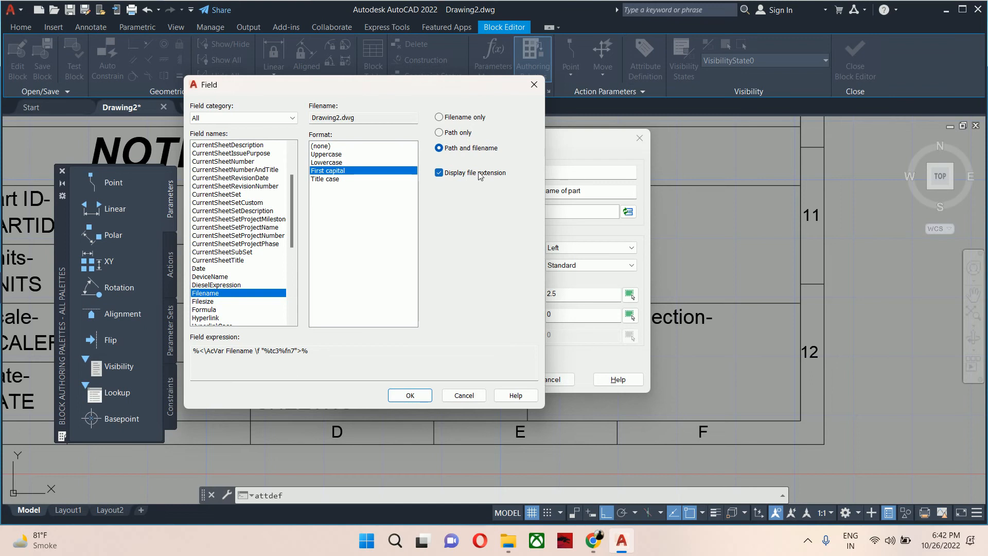
left_click(453, 120)
left_click(466, 175)
left_click(397, 396)
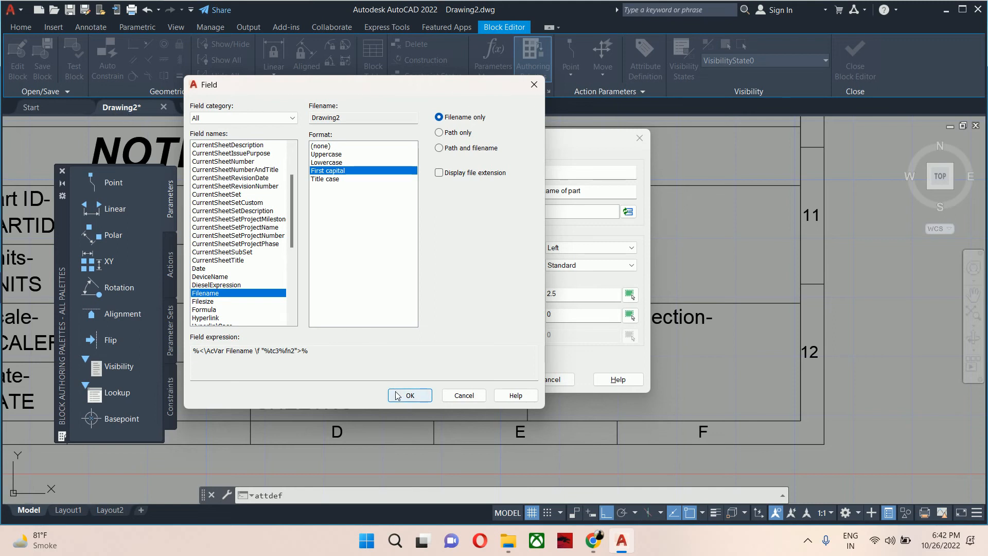
left_click(507, 385)
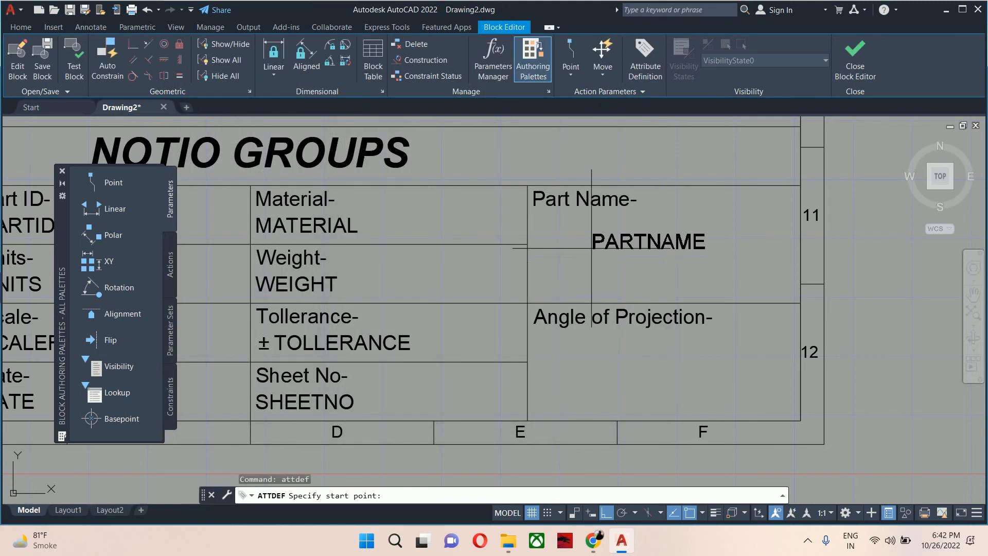
scroll(520, 238, "up", 4)
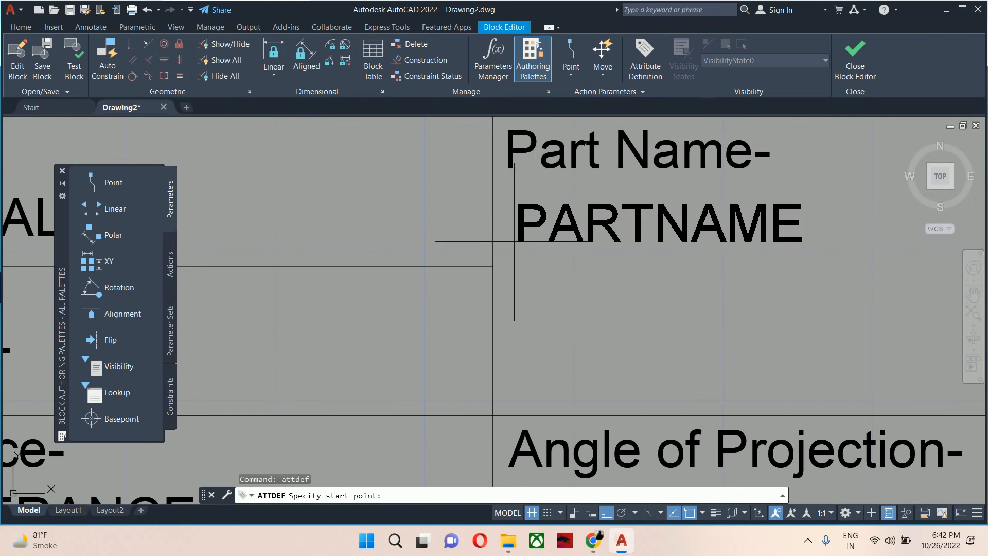
left_click(506, 239)
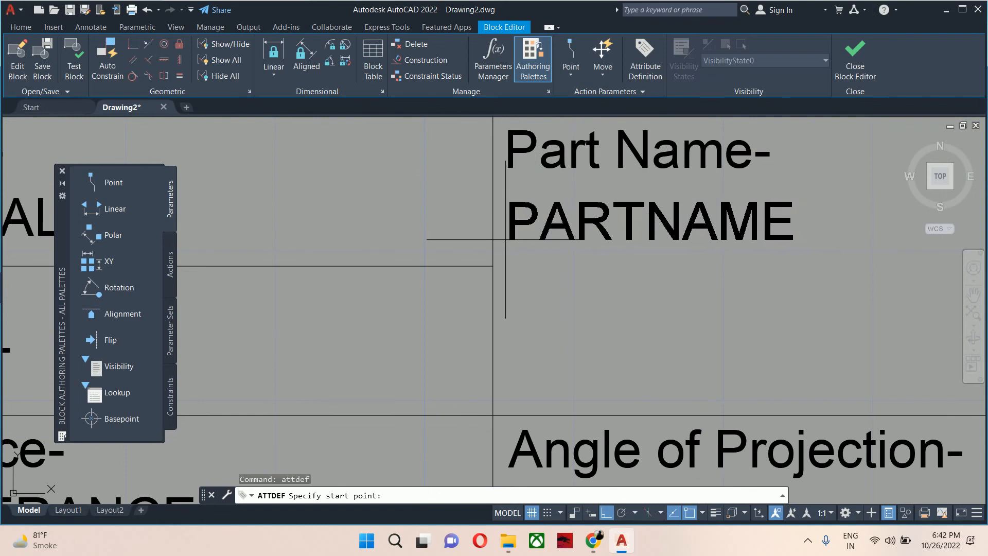
scroll(593, 291, "down", 5)
middle_click_drag(596, 292, 622, 271)
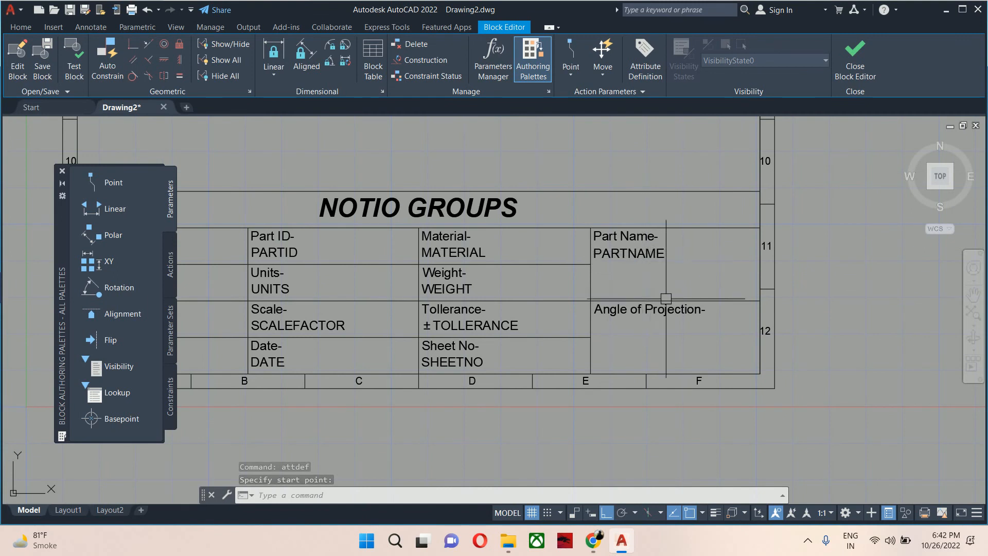
scroll(643, 329, "down", 5)
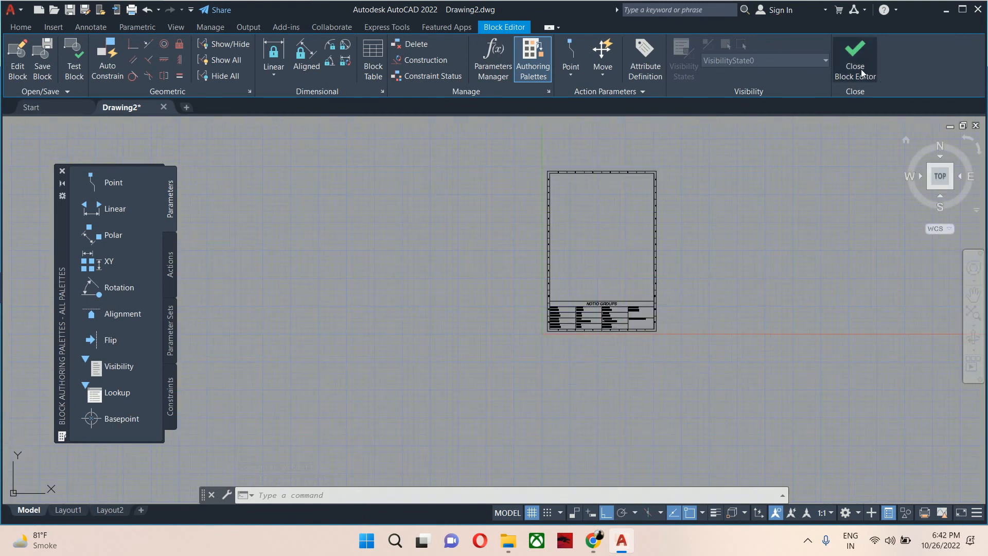
scroll(622, 308, "up", 10)
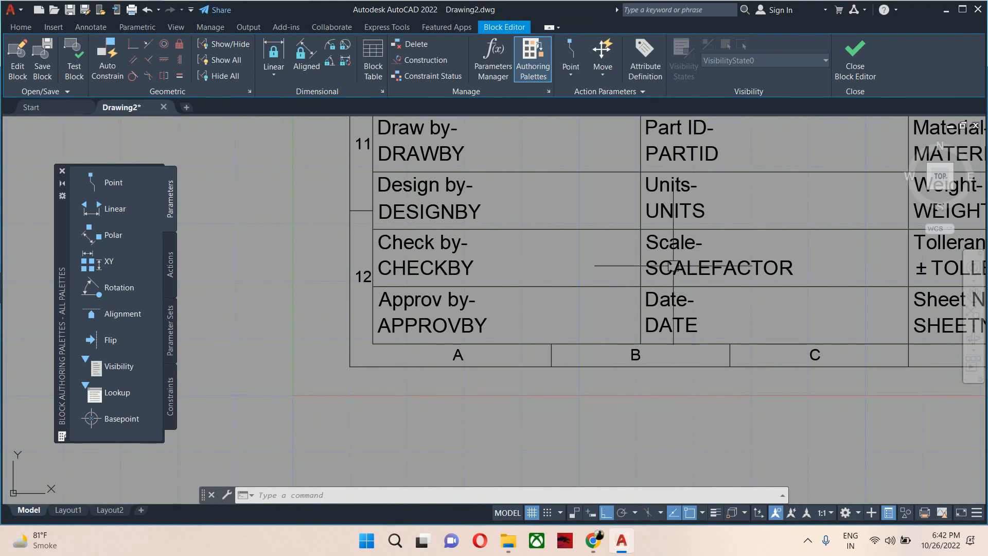
Close the block editor, saving the changes to the 'title box a4 portrain mech' block.
scroll(628, 292, "down", 4)
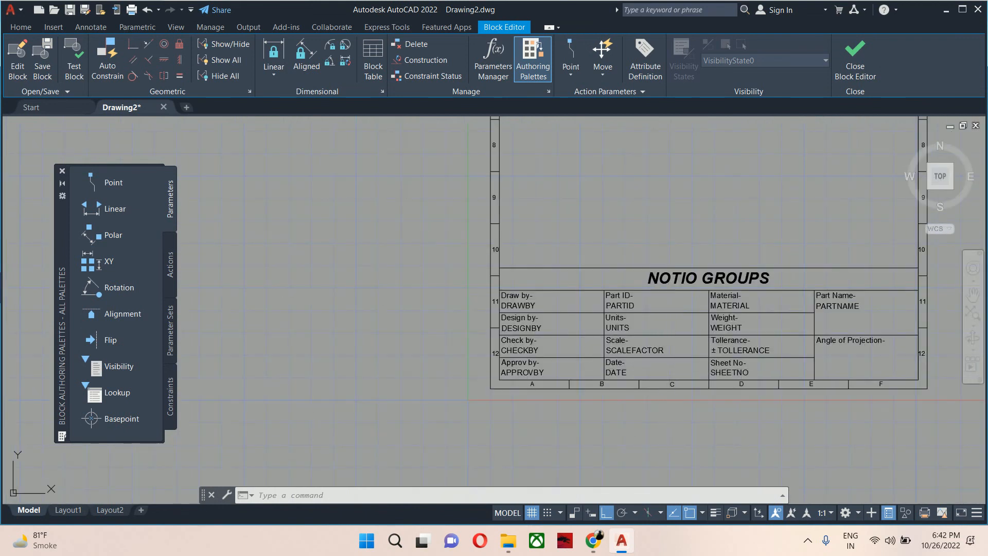
middle_click_drag(701, 364, 538, 352)
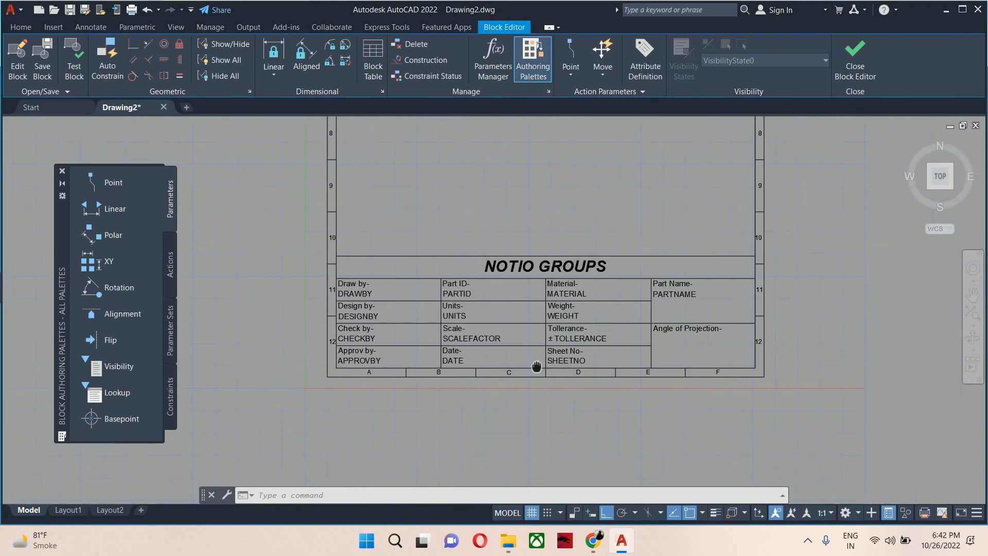
left_click(869, 67)
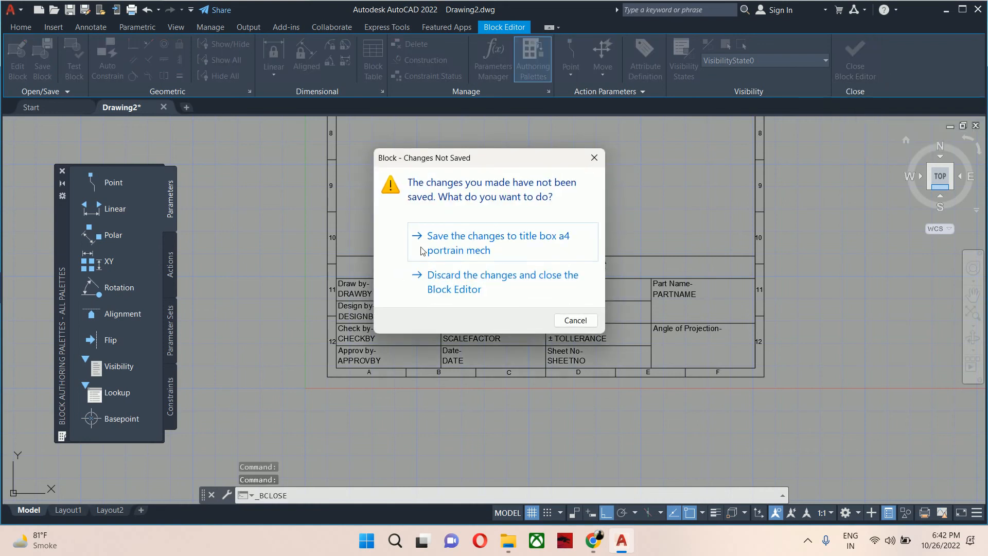
left_click(452, 245)
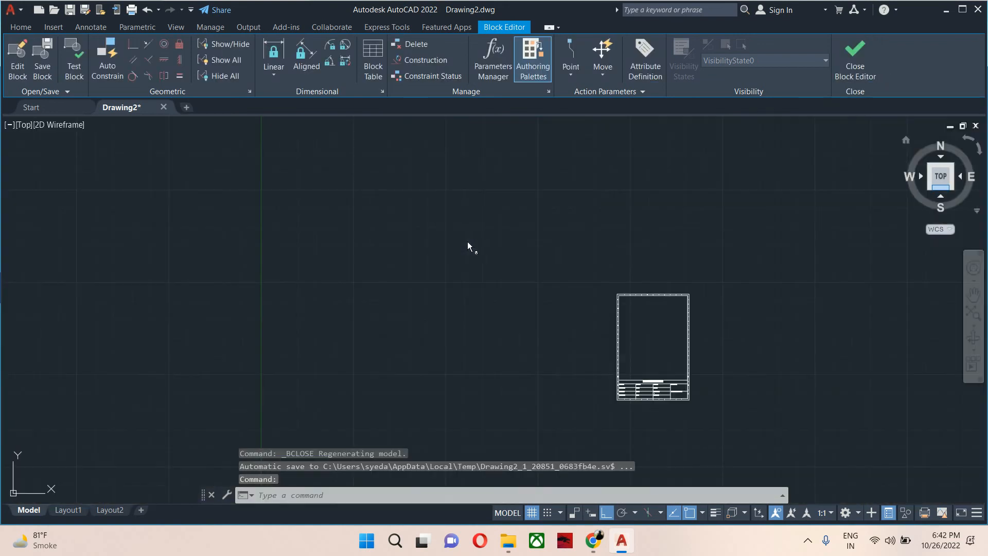
Insert the 'title box a4 portrain mech' block to the right of the existing sheet at zero rotation.
scroll(622, 379, "up", 10)
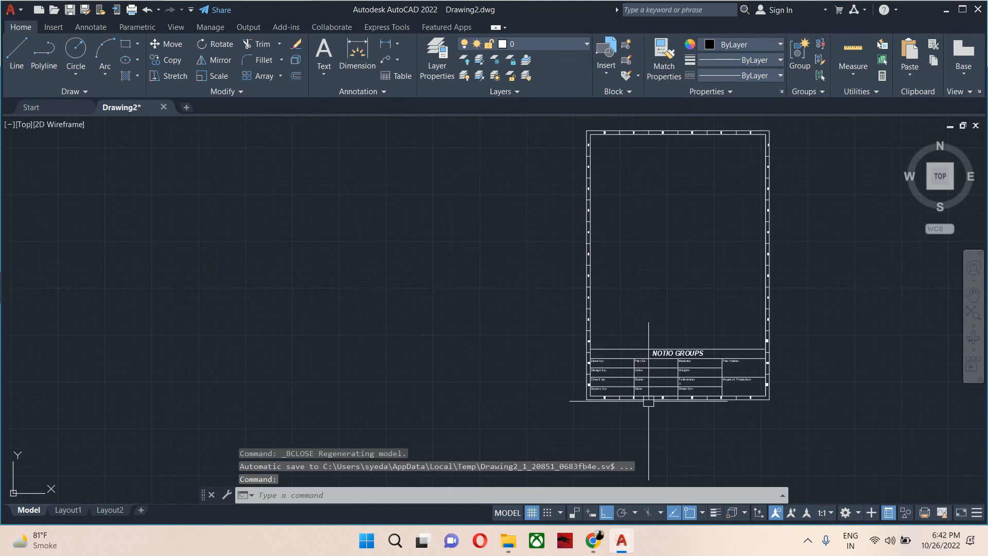
middle_click_drag(674, 392, 502, 401)
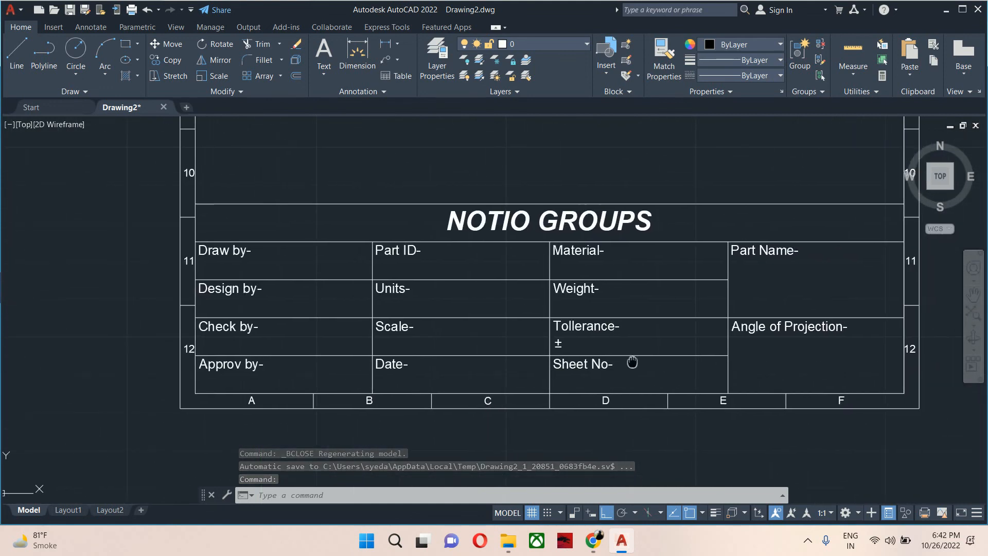
middle_click_drag(634, 364, 516, 397)
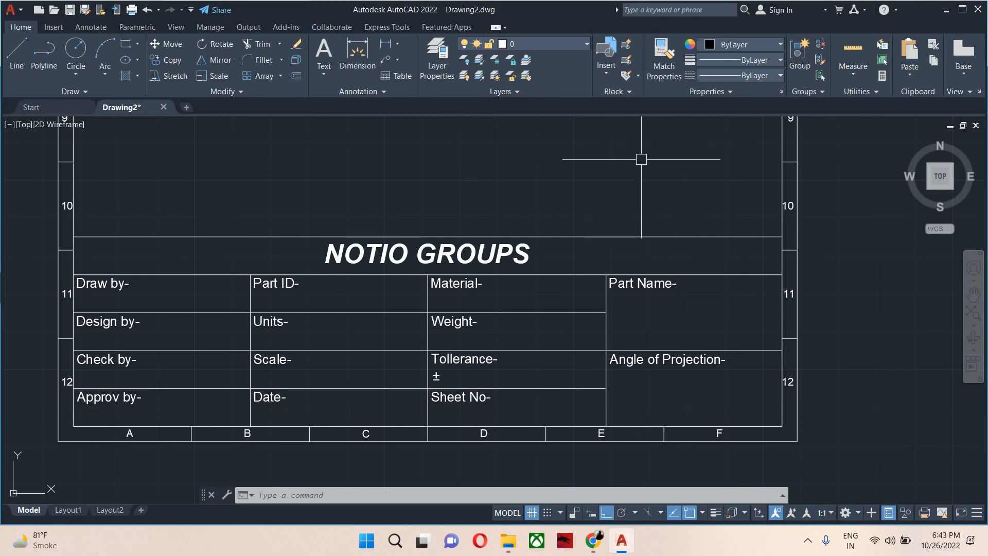
type("i")
key("Return")
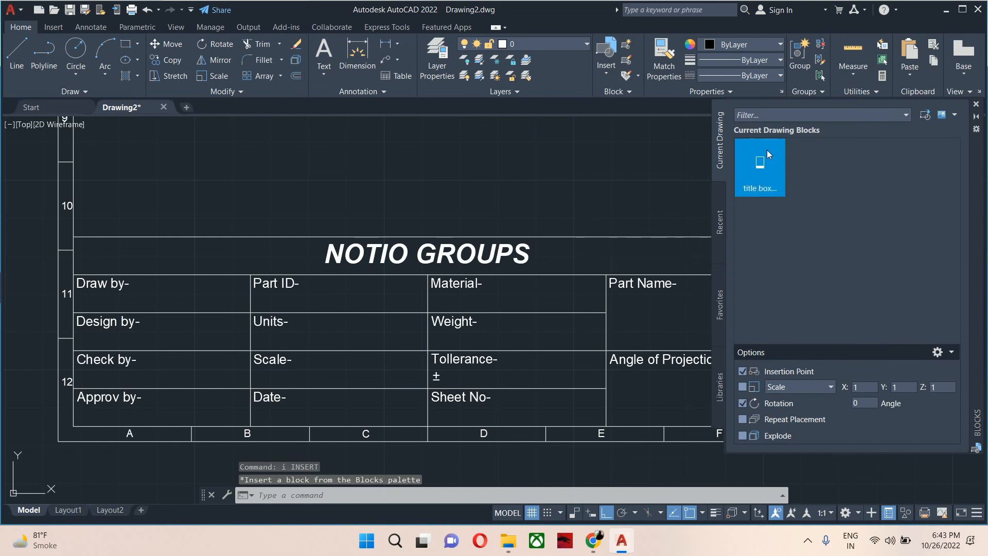
left_click(770, 167)
scroll(700, 232, "down", 5)
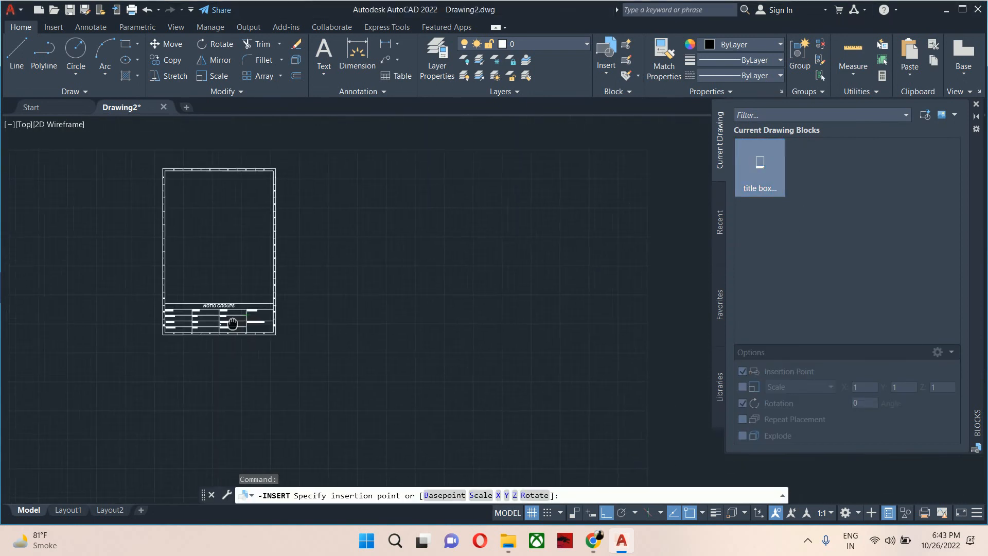
left_click(354, 335)
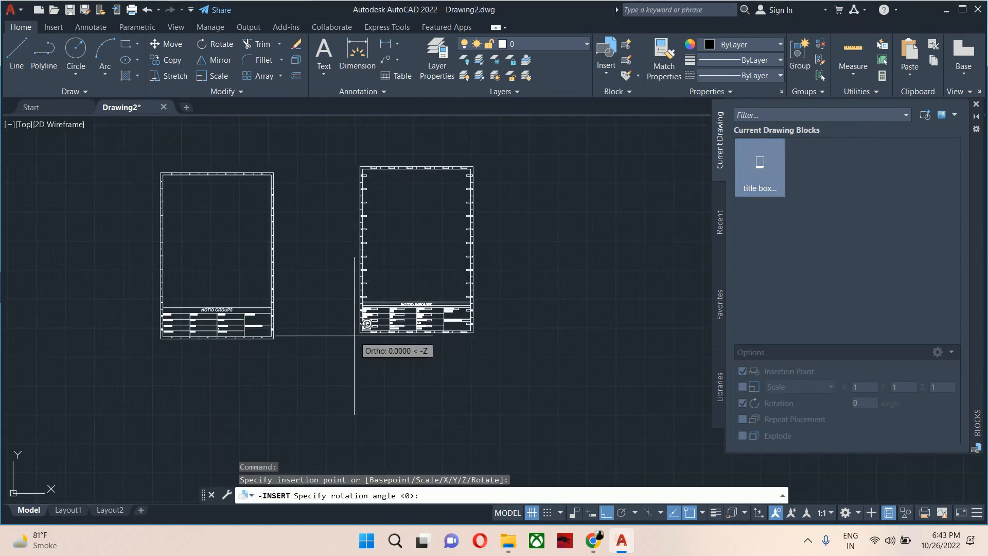
left_click(439, 351)
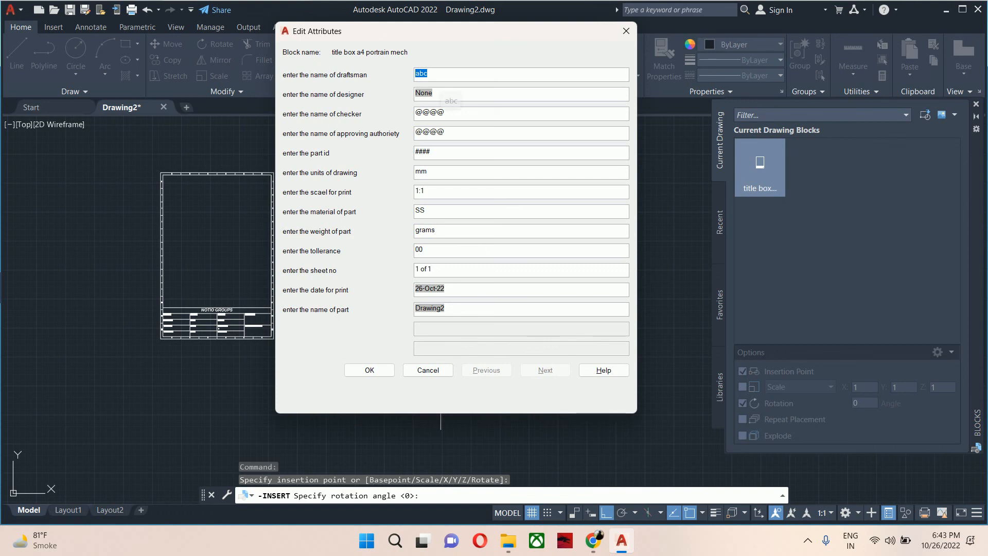
Fill in the draftsman's, checker's and approver's names in the block's attribute prompts and accept the values.
type("Sarfaraz")
key("Tab")
left_click(462, 114)
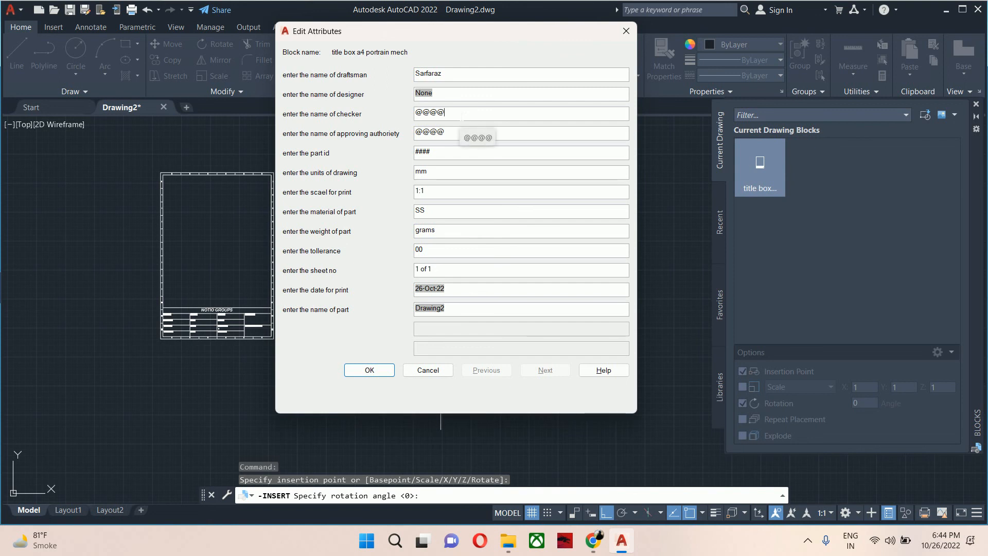
key("shift+Left")
key("shift+Left")
type("E")
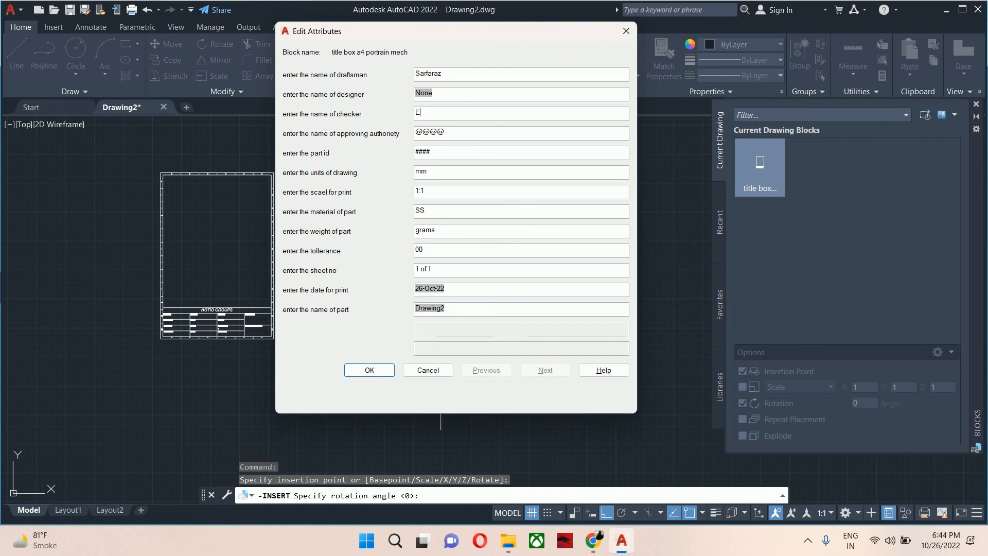
type("r M")
double_click(443, 132)
type("Er Vikas")
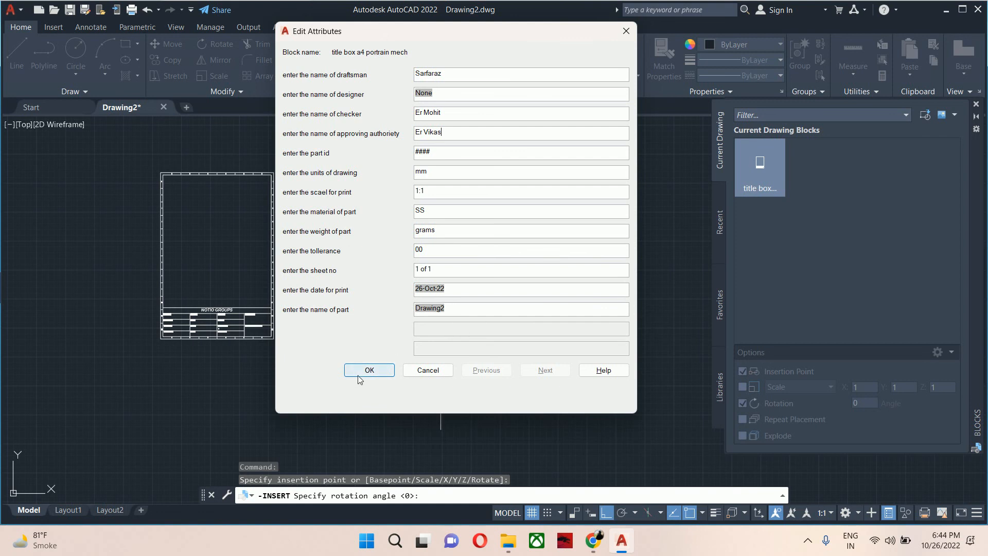
left_click(369, 370)
Copy the inserted title block sheet to a new position further right.
scroll(412, 335, "up", 5)
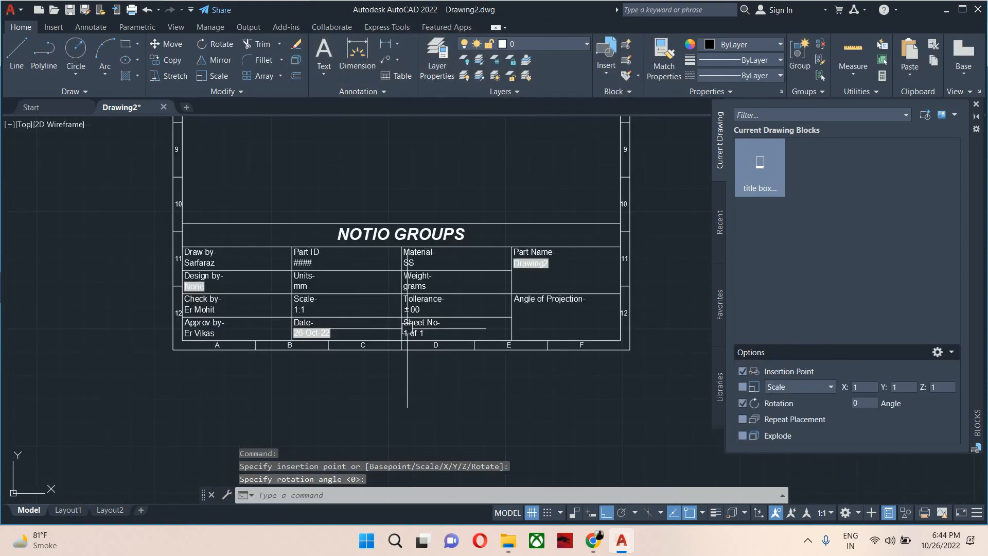
scroll(175, 249, "up", 4)
scroll(218, 289, "down", 2)
scroll(425, 320, "down", 3)
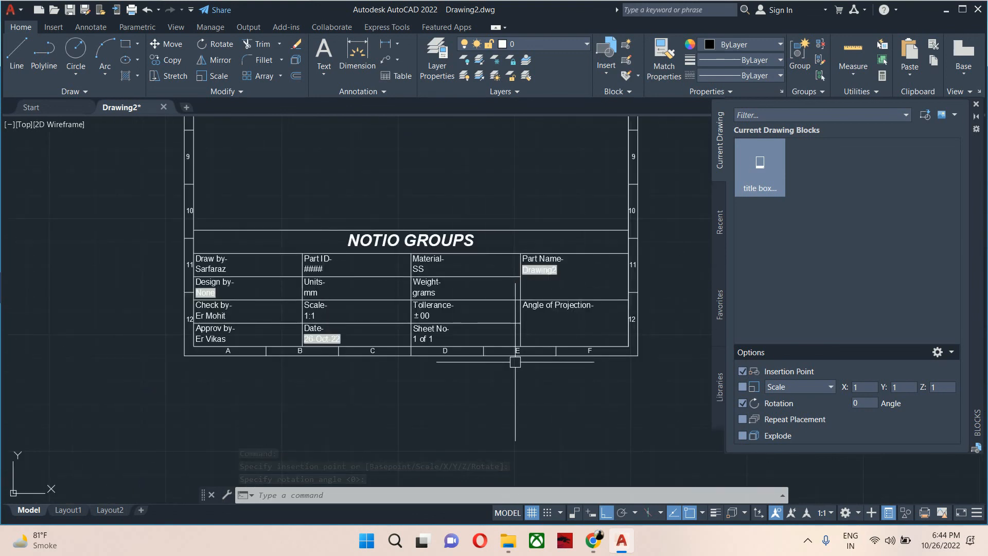
scroll(195, 281, "up", 4)
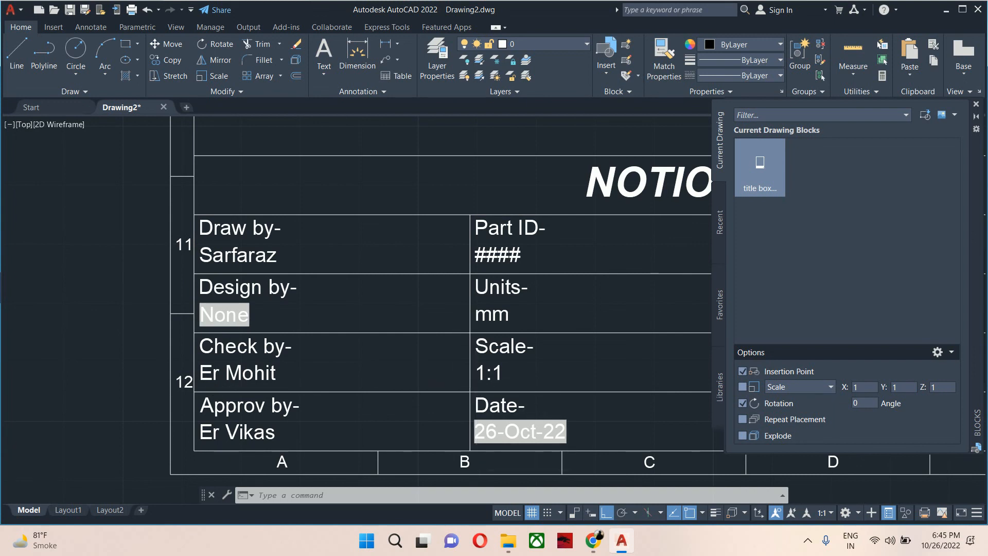
scroll(476, 391, "down", 6)
type("co")
key("Return")
left_click(382, 398)
key("Return")
left_click(386, 420)
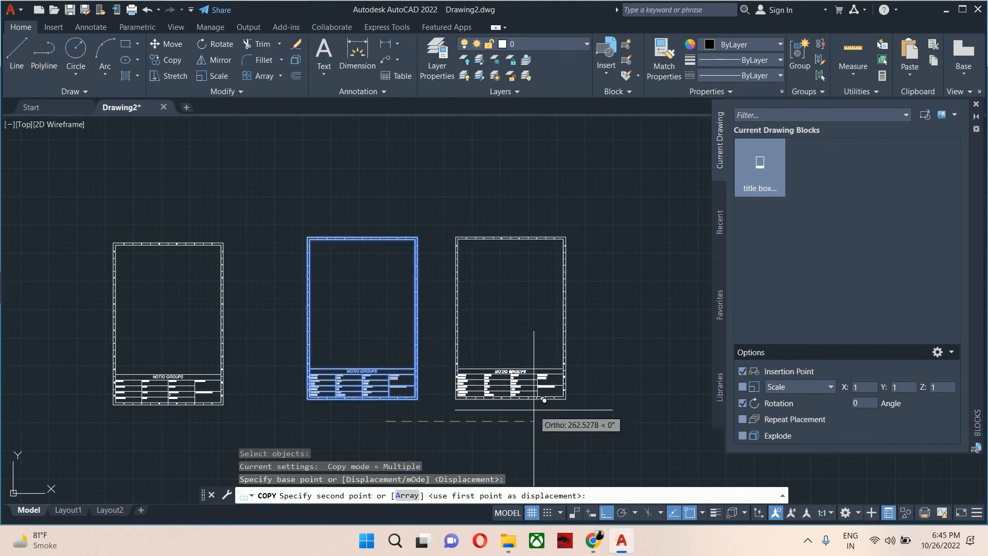
left_click(533, 410)
key("Escape")
key("Escape")
key("Escape")
Change the material attribute value of the copied sheet's title block to MS.
scroll(515, 401, "up", 8)
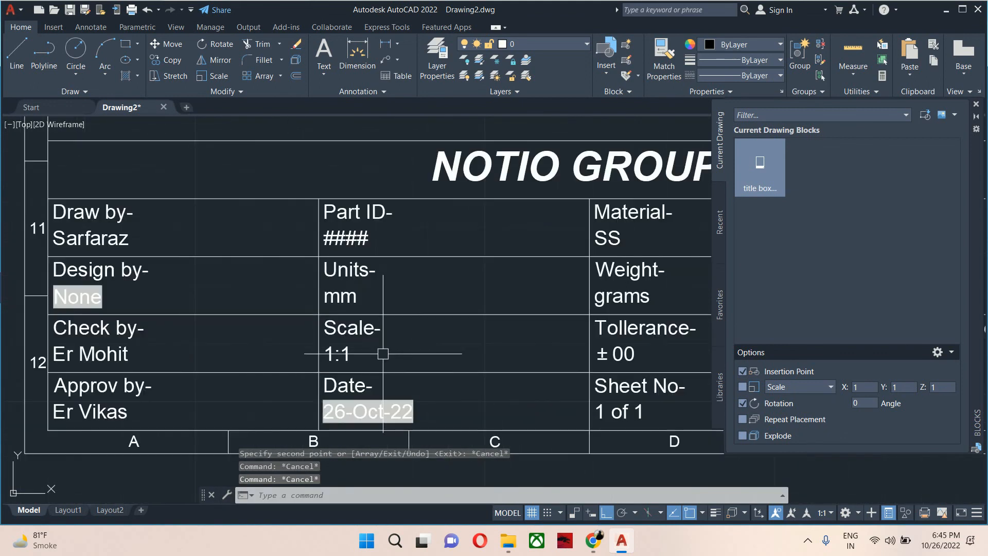
middle_click_drag(227, 339, 417, 328)
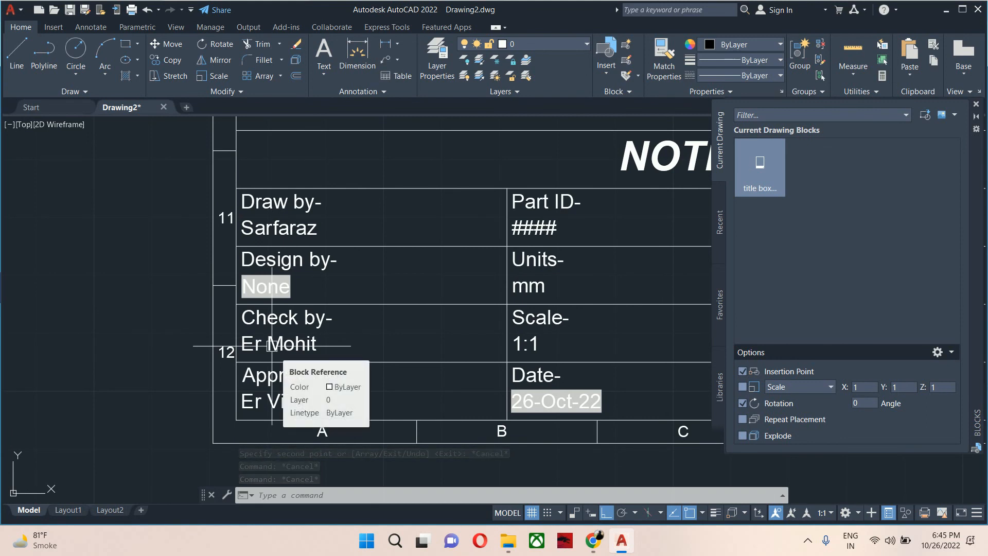
scroll(272, 346, "down", 5)
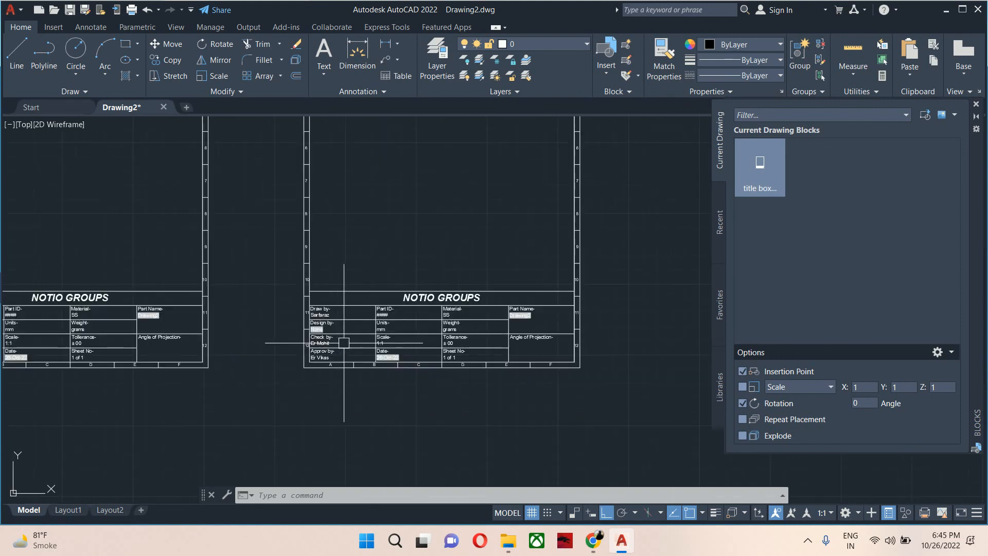
scroll(469, 330, "up", 4)
scroll(392, 330, "down", 5)
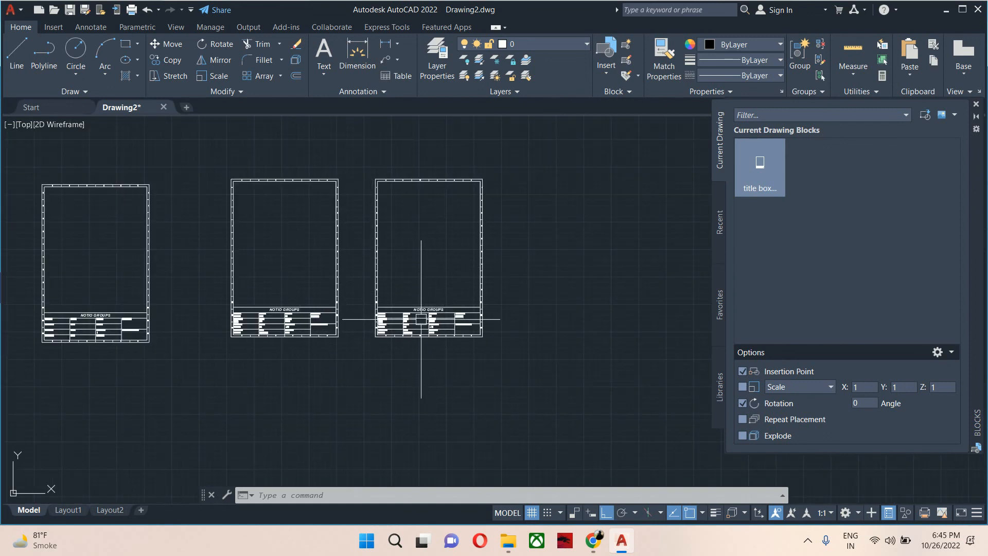
scroll(441, 322, "up", 5)
scroll(492, 291, "up", 3)
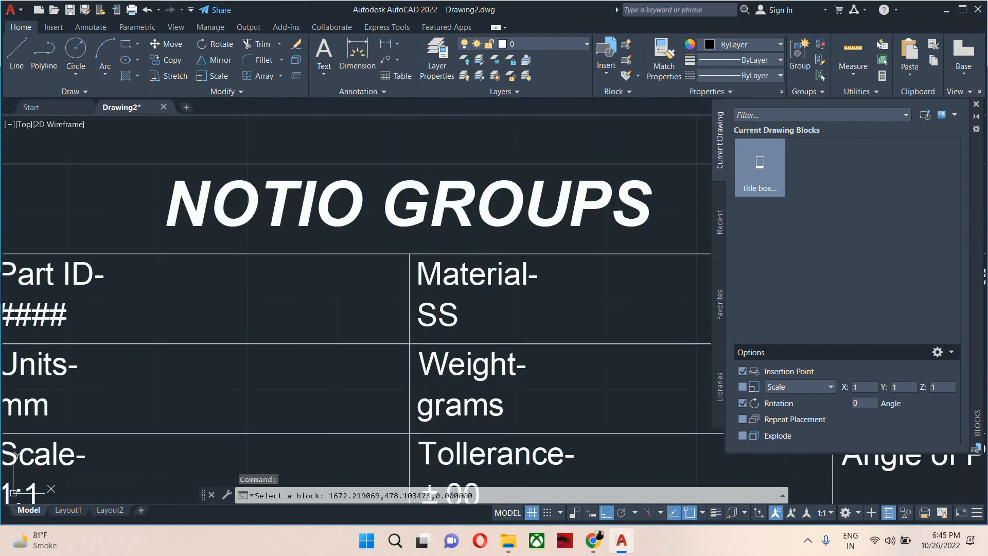
double_click(448, 320)
type("MS")
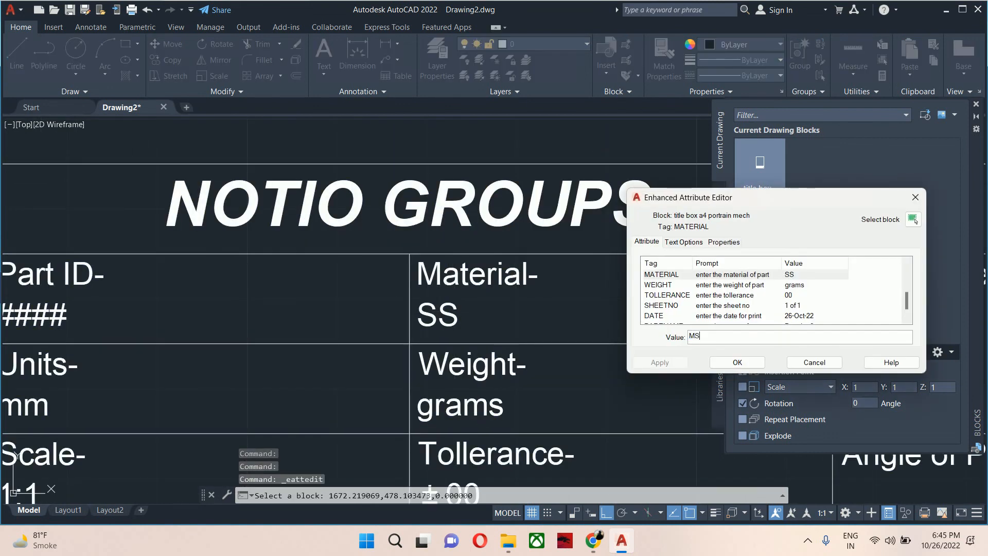
left_click(756, 366)
Close the Blocks palette.
scroll(571, 339, "down", 8)
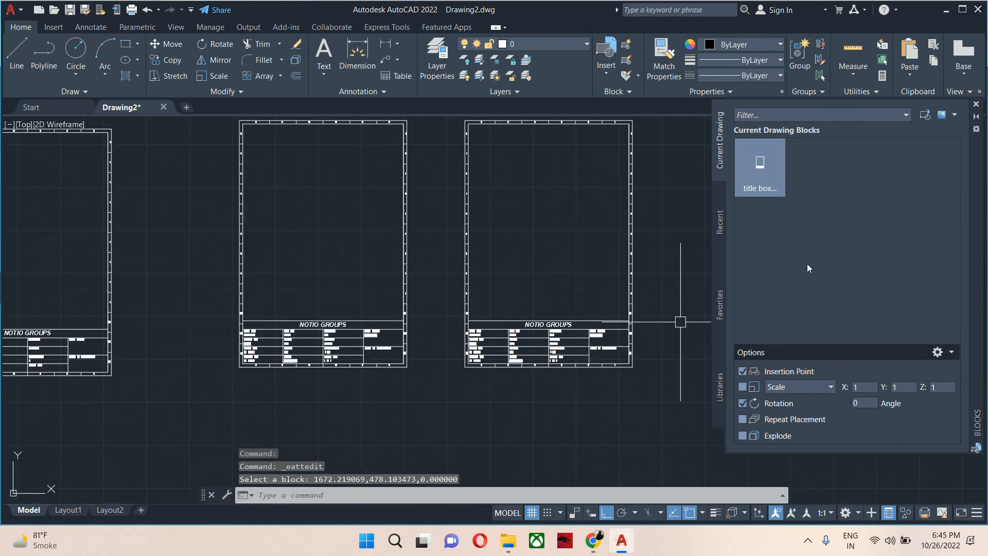
left_click(975, 105)
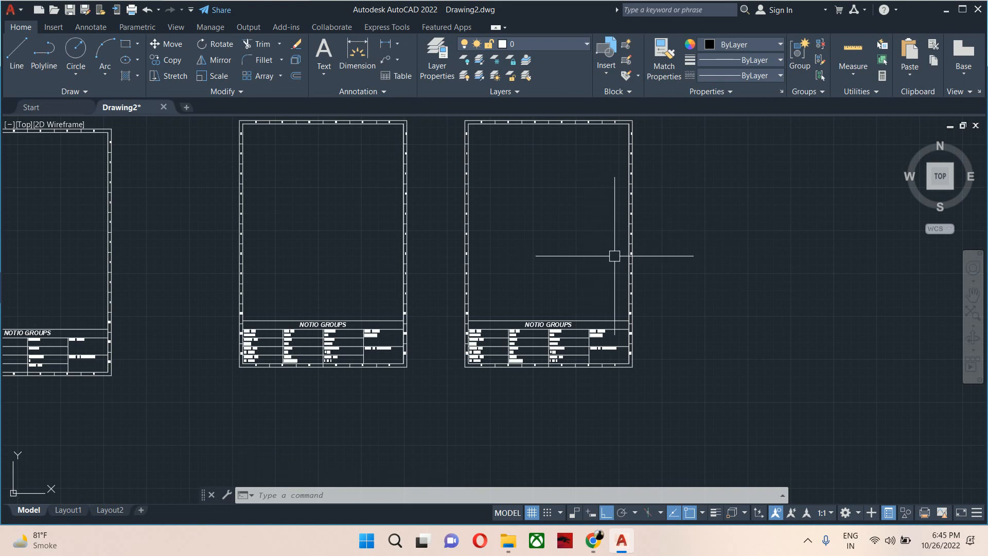
scroll(614, 256, "down", 4)
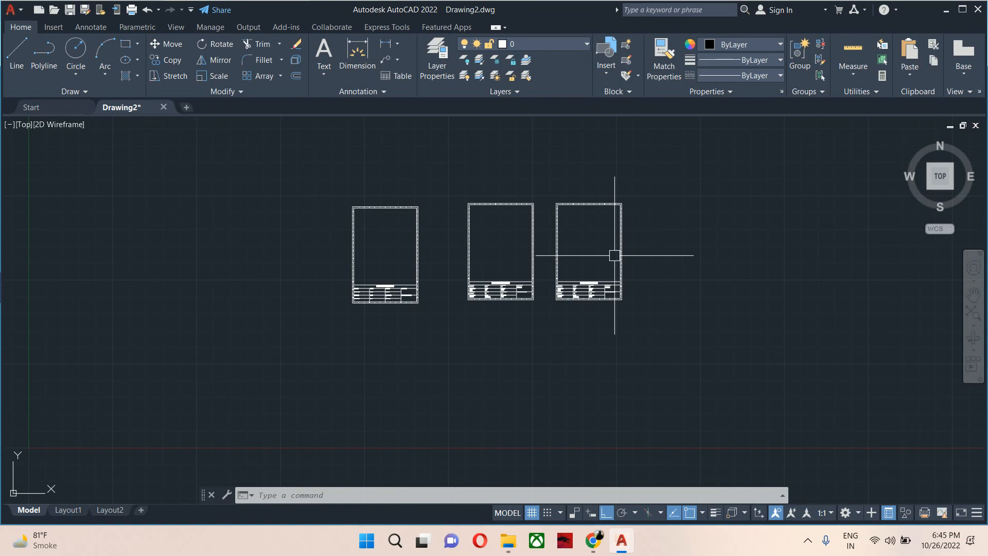
Write the 'title box a4 portrain mech' block to a drawing file in the Cadd Blocks\Title box folder on the Desktop.
type("w")
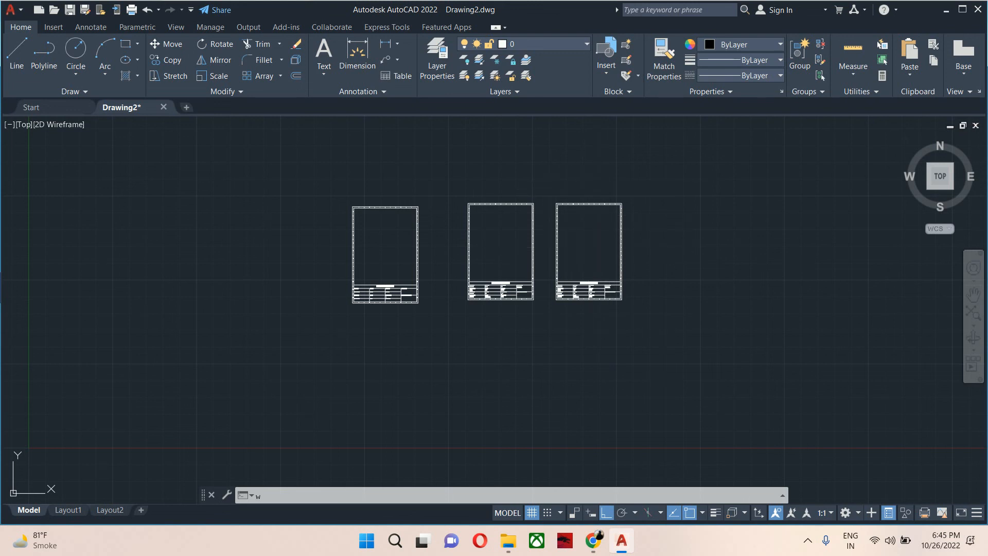
key("Return")
left_click(390, 168)
left_click(498, 164)
left_click(498, 172)
left_click(616, 340)
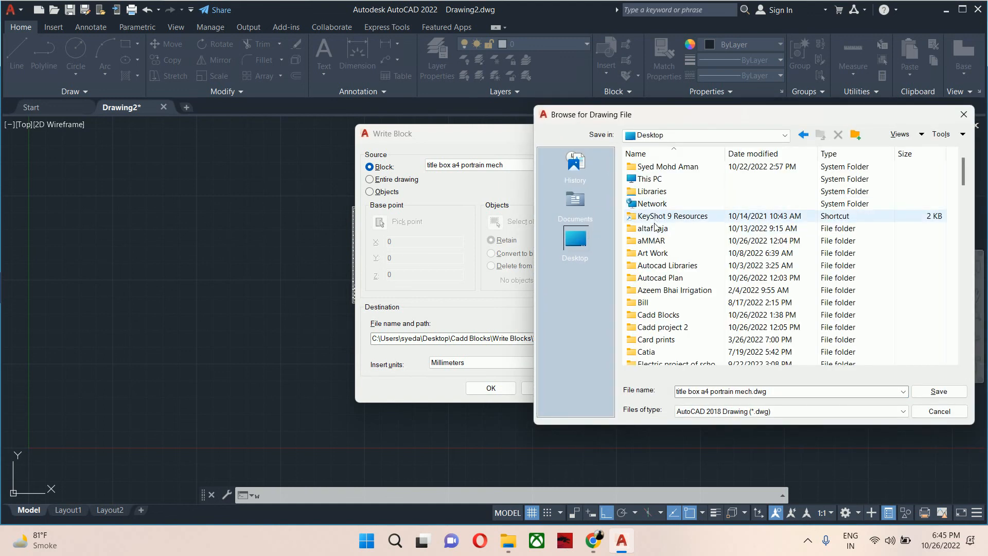
scroll(656, 227, "down", 2)
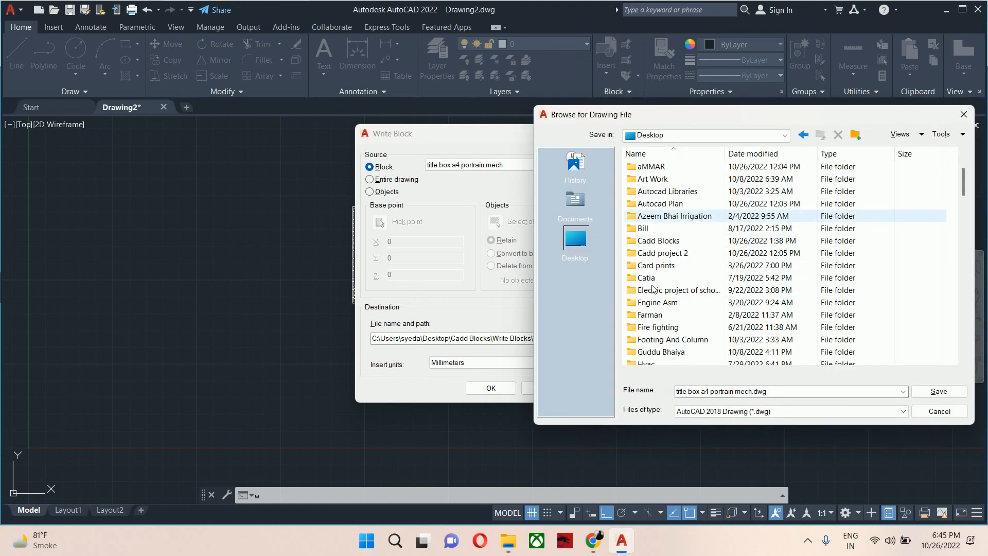
double_click(655, 240)
double_click(658, 179)
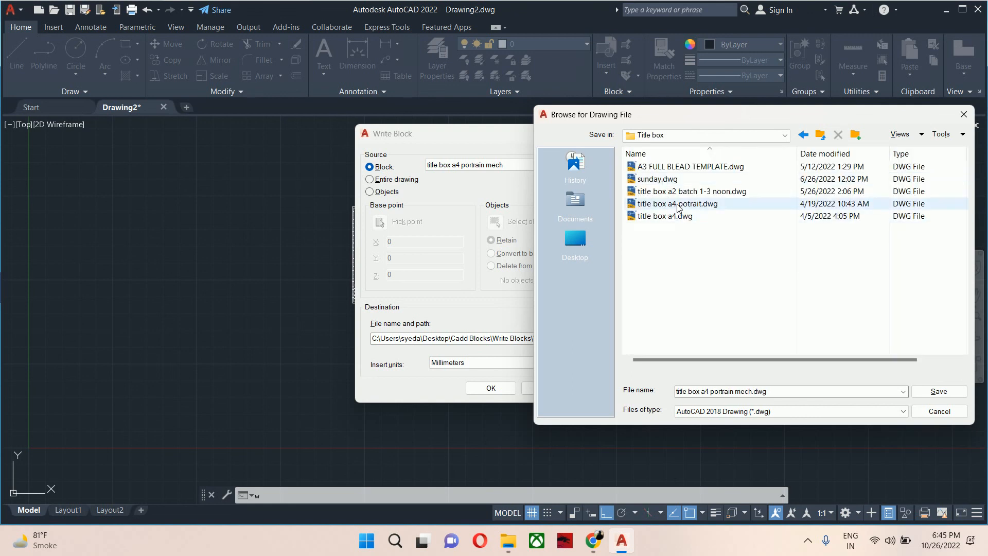
left_click(935, 393)
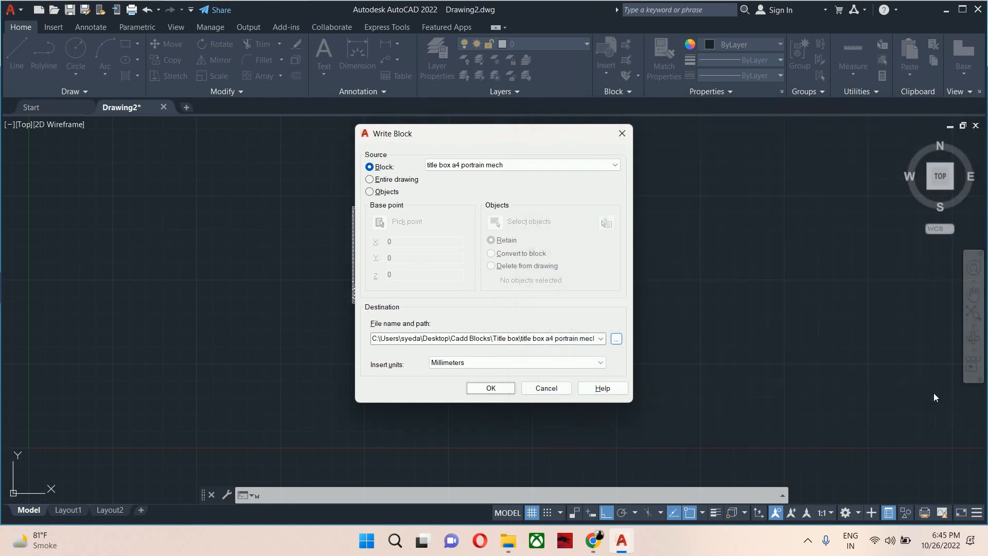
left_click(507, 391)
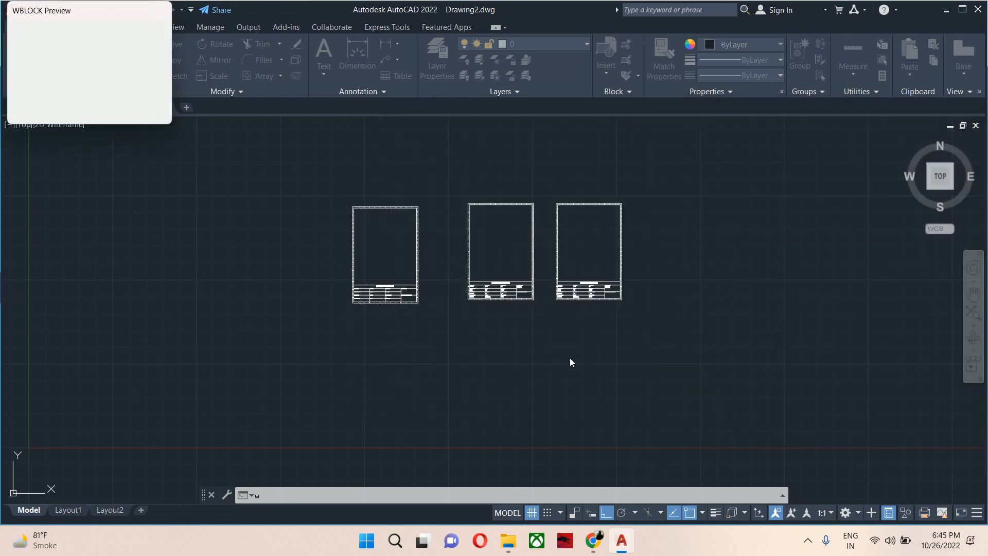